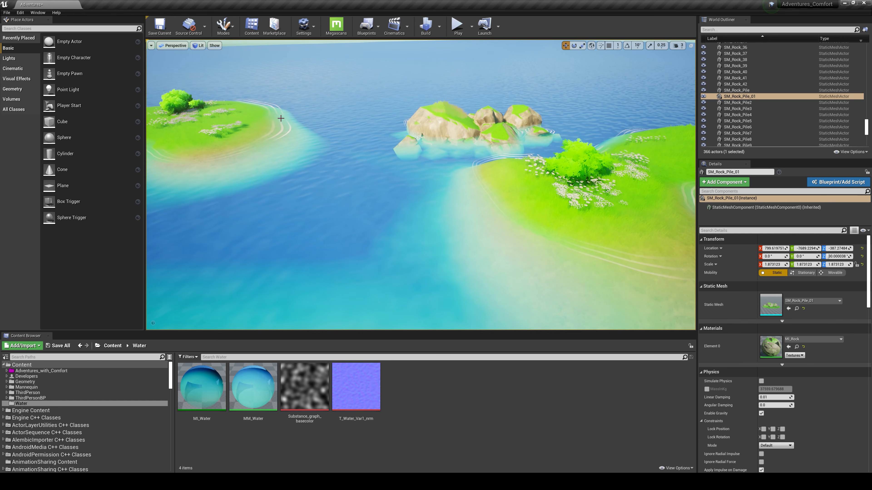
# Examine the water surface, shoreline rings and shallow areas around the islands and the rock pile in the level.
pyautogui.moveTo(314, 156); pyautogui.dragTo(480, 222, button='right')
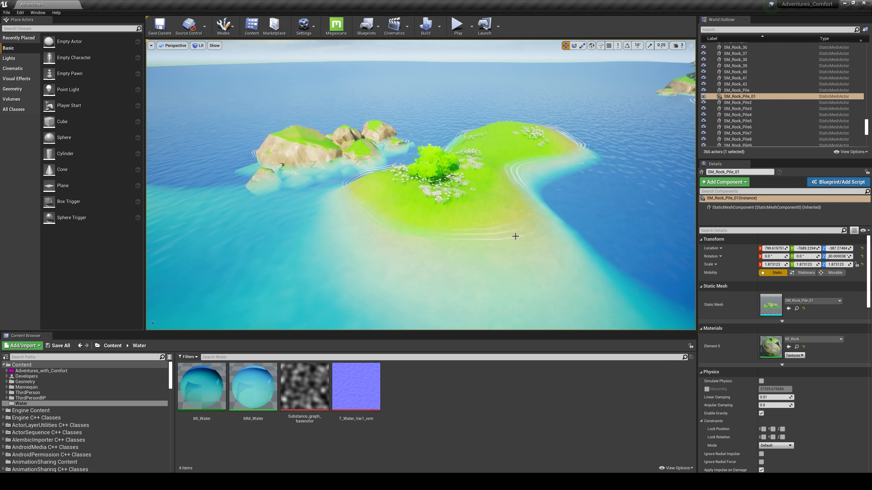
pyautogui.moveTo(525, 232); pyautogui.dragTo(540, 147, button='right')
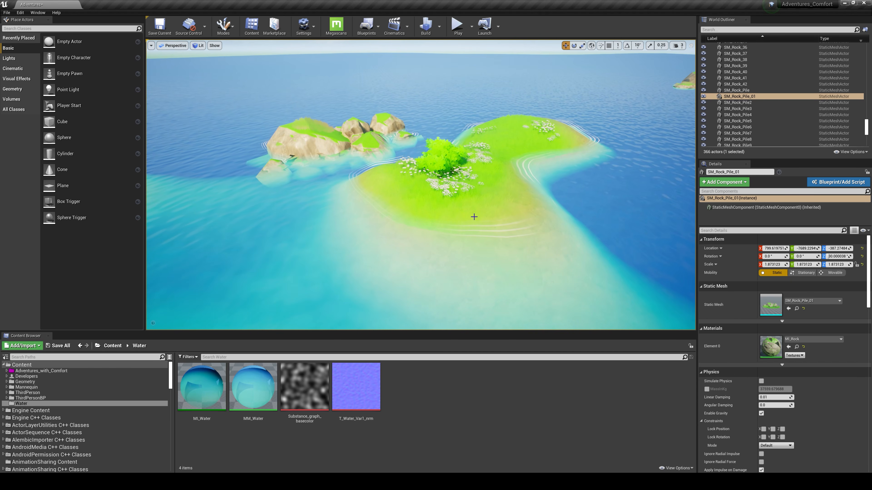
pyautogui.moveTo(474, 217); pyautogui.dragTo(430, 229, button='right')
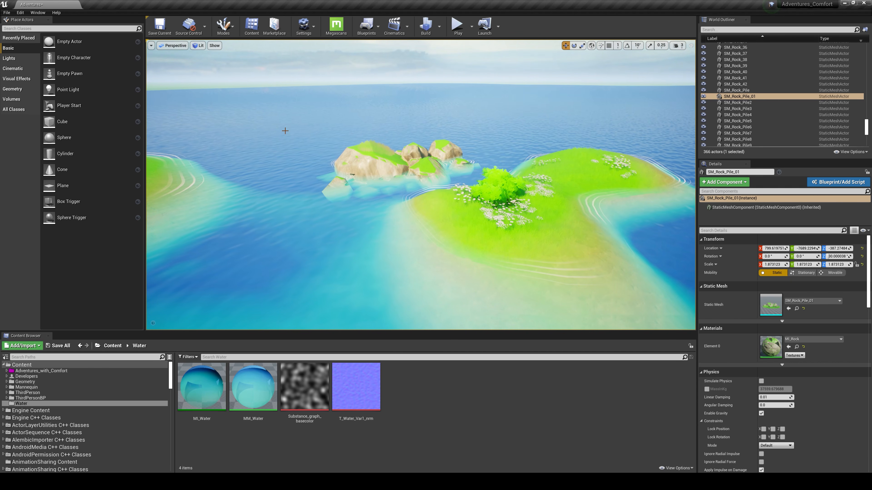
pyautogui.moveTo(500, 262); pyautogui.dragTo(499, 298, button='right')
pyautogui.press('w')
pyautogui.press('w')
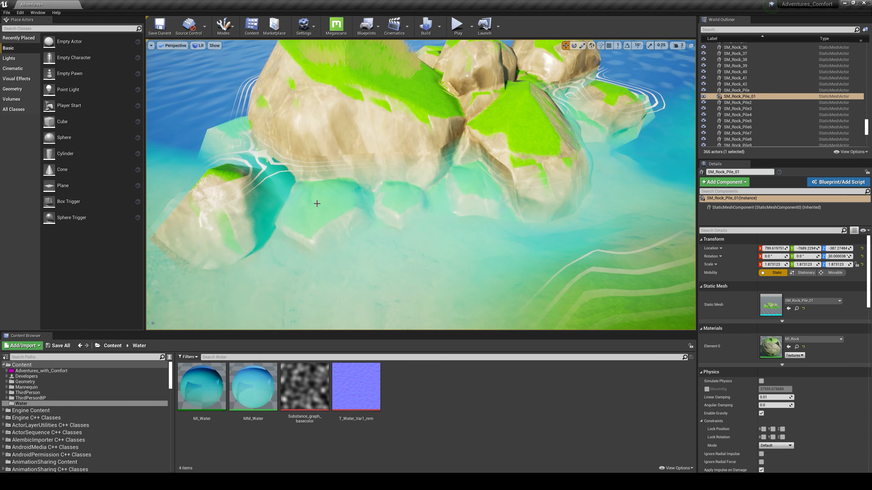
pyautogui.moveTo(471, 221); pyautogui.dragTo(557, 219, button='right')
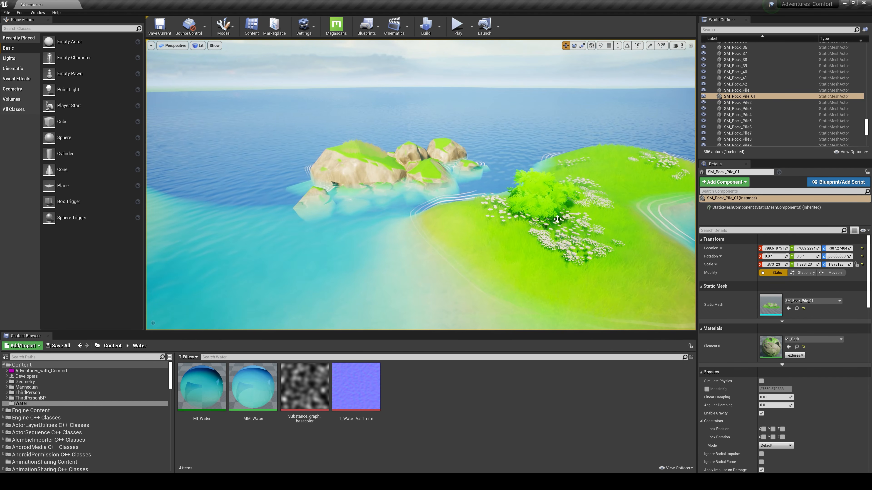
pyautogui.scroll(-3, 558, 219)
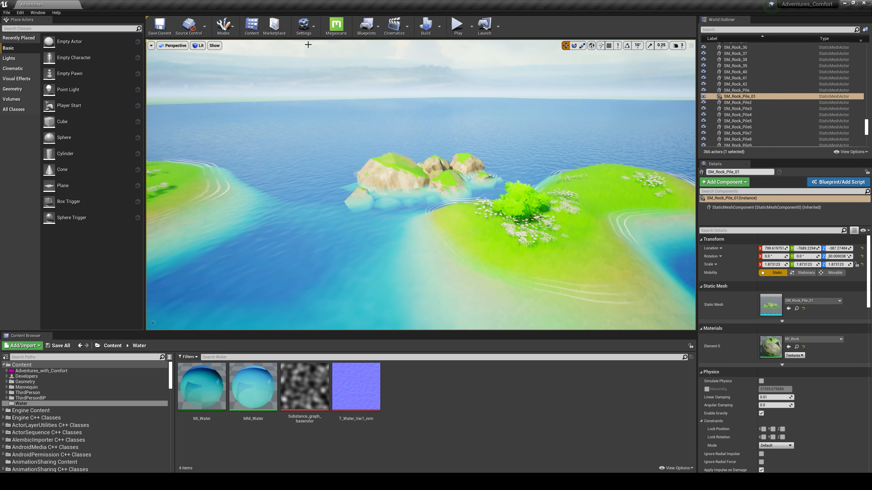
# Search the project settings for "distance" and review the Generate Mesh Distance Fields option under Rendering.
pyautogui.click(304, 25)
pyautogui.click(321, 56)
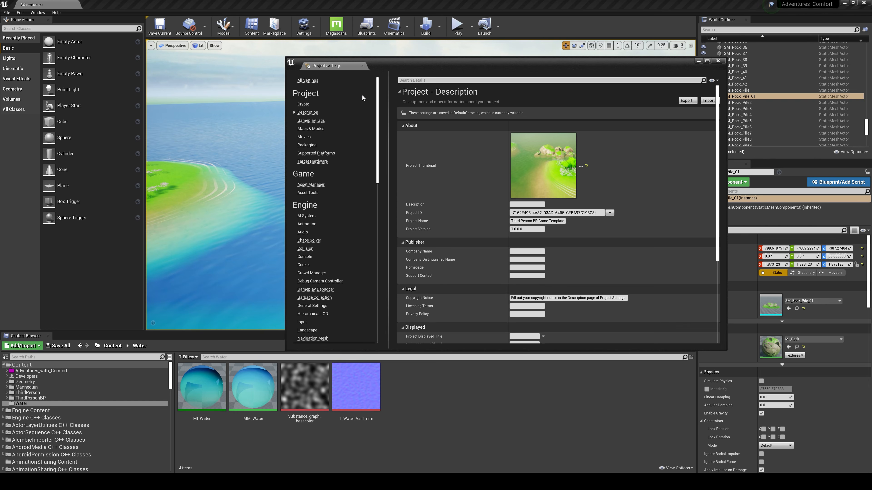
pyautogui.write('distance')
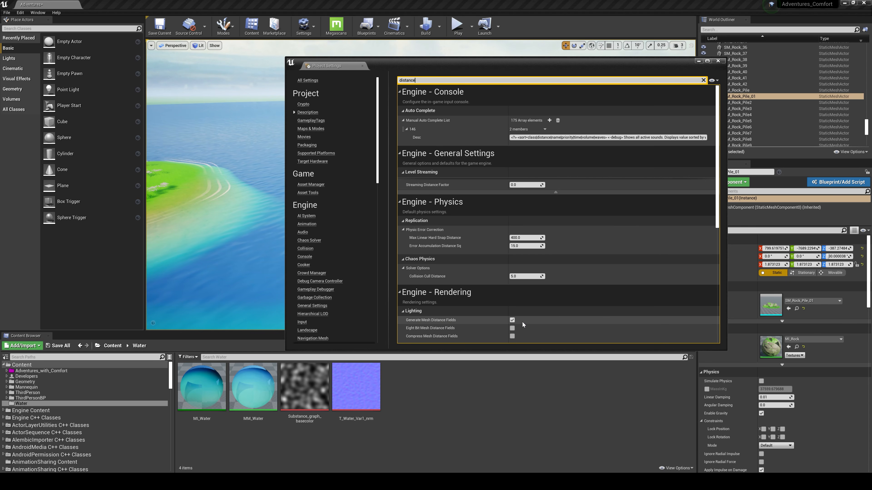
pyautogui.click(718, 61)
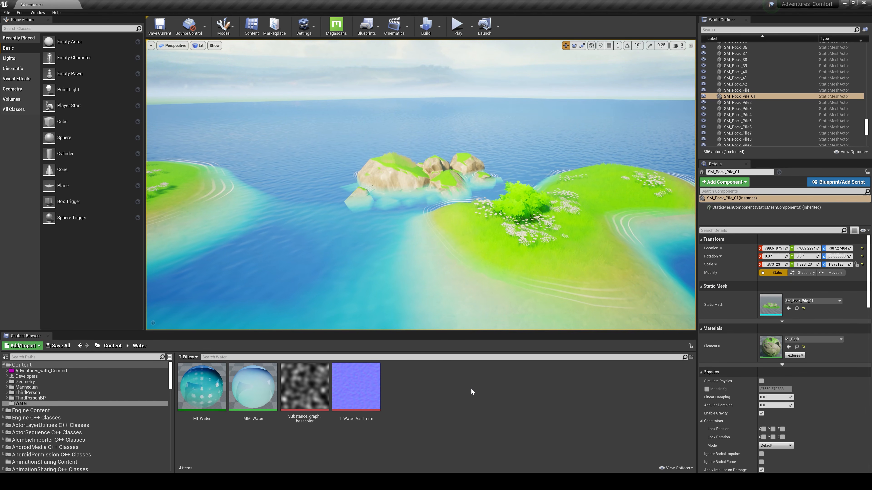
# Open the finished MM_Water material and examine its Color, Shoreline, Roughness/Spec, Opacity, Normal and Refraction node groups.
pyautogui.doubleClick(261, 379)
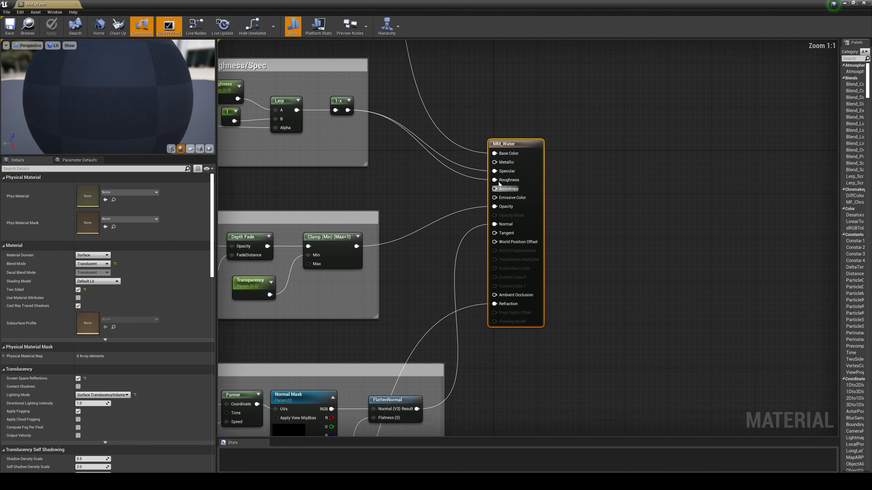
pyautogui.scroll(-5, 499, 184)
pyautogui.moveTo(514, 111); pyautogui.dragTo(726, 167, button='right')
pyautogui.scroll(-1, 738, 187)
pyautogui.moveTo(762, 202); pyautogui.dragTo(690, 223, button='right')
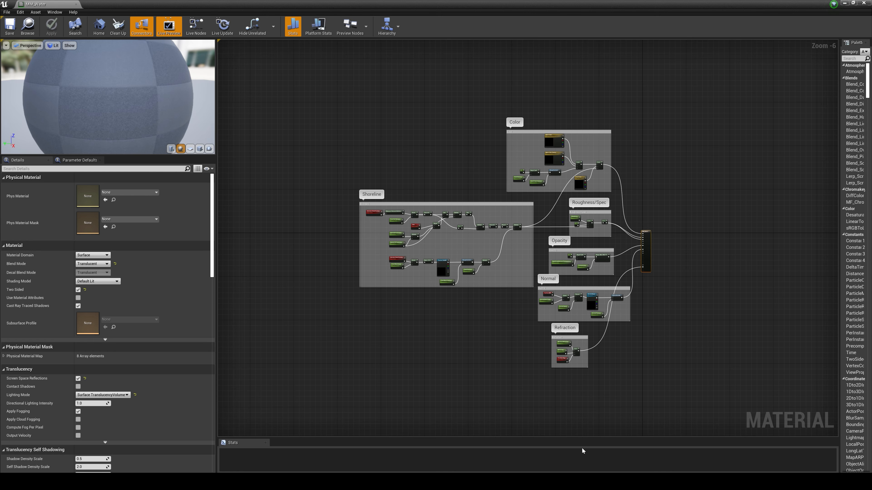
pyautogui.scroll(1, 642, 187)
pyautogui.moveTo(647, 191); pyautogui.dragTo(729, 202, button='right')
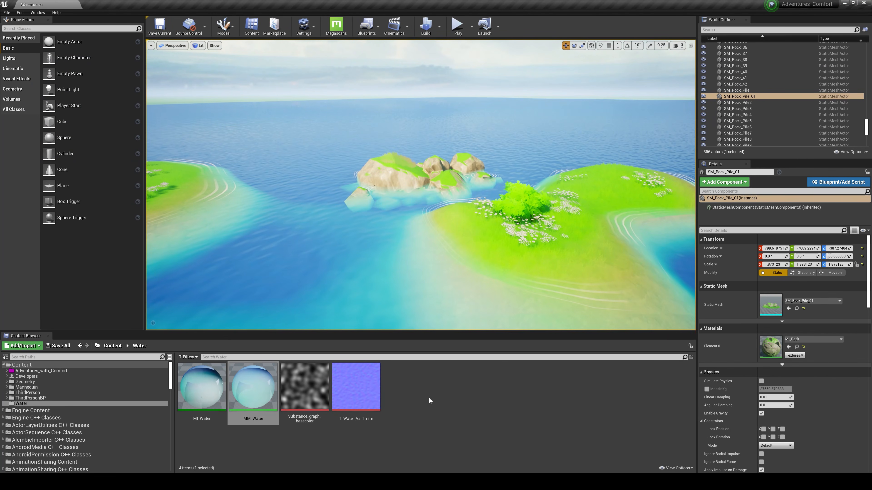
# Create a new material named MM_Water_2 in the Water folder.
pyautogui.click(429, 398)
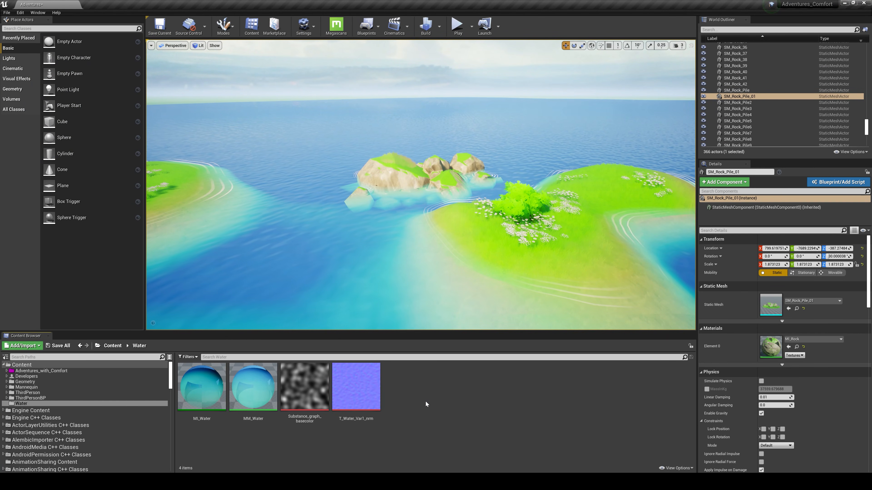
pyautogui.rightClick(418, 391)
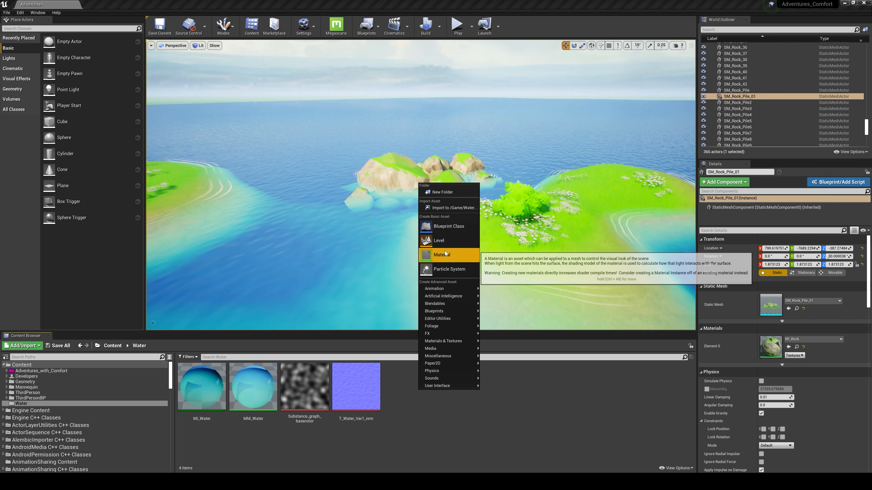
pyautogui.click(452, 256)
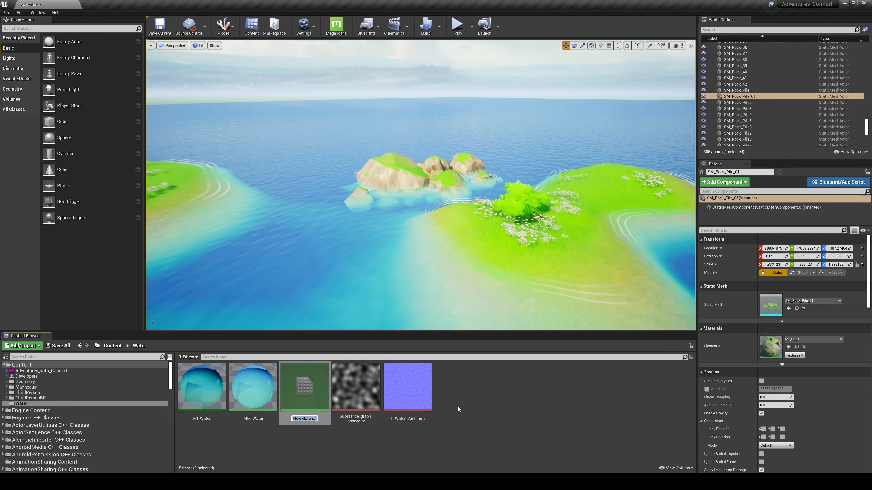
pyautogui.write('MM_')
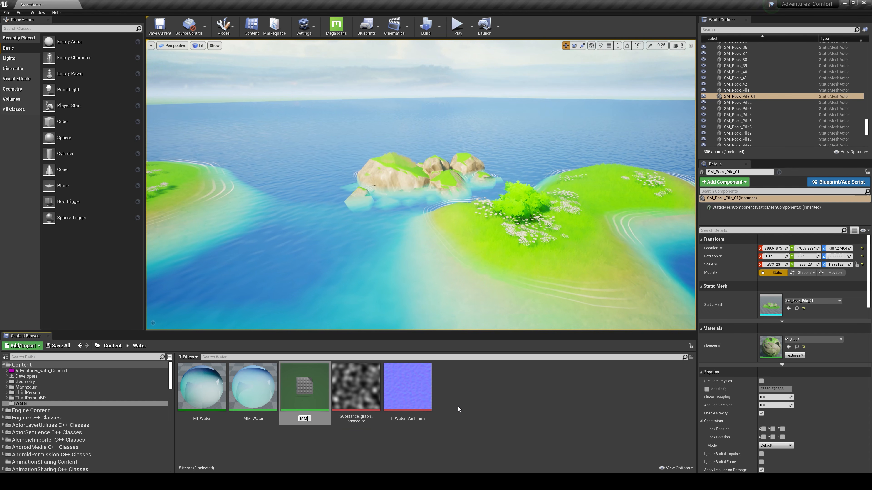
pyautogui.write('Wate')
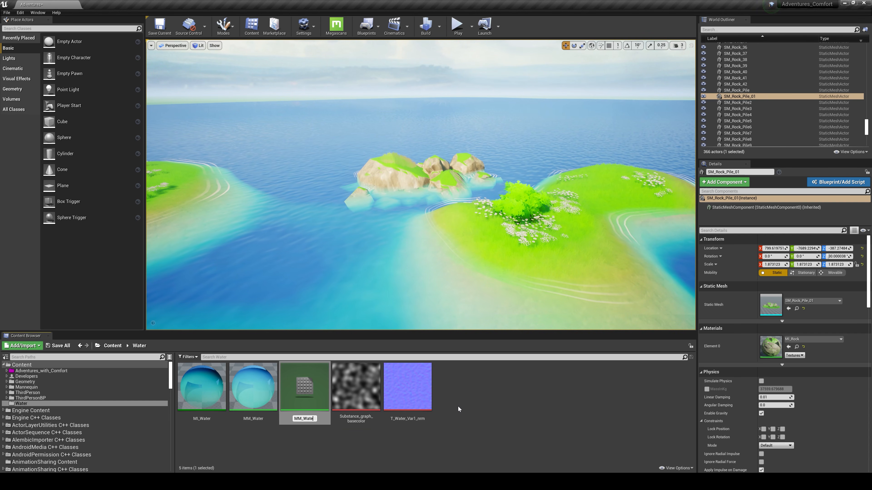
pyautogui.write('r_2')
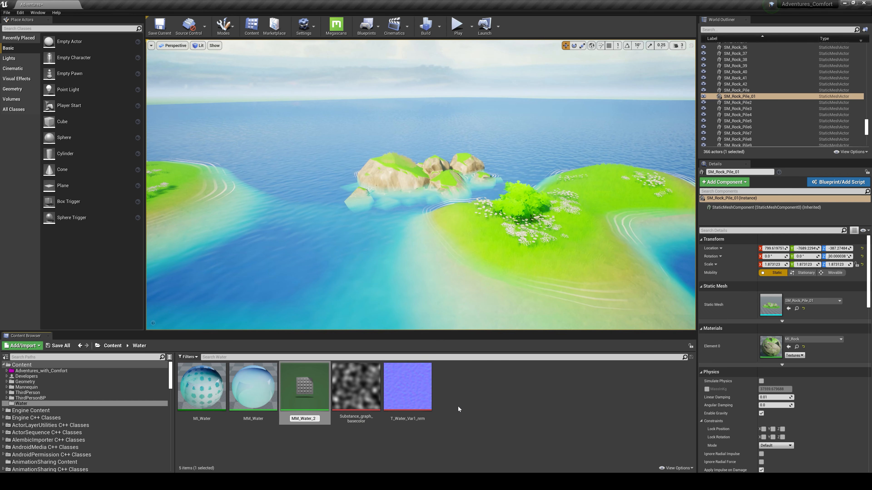
pyautogui.press('Return')
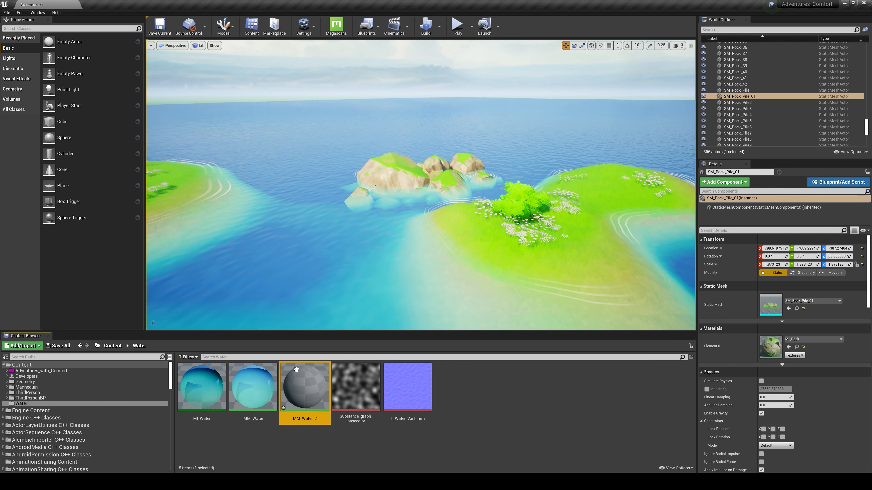
# Open MM_Water_2 for editing, set its Blend Mode to Translucent and make it Two Sided.
pyautogui.doubleClick(296, 369)
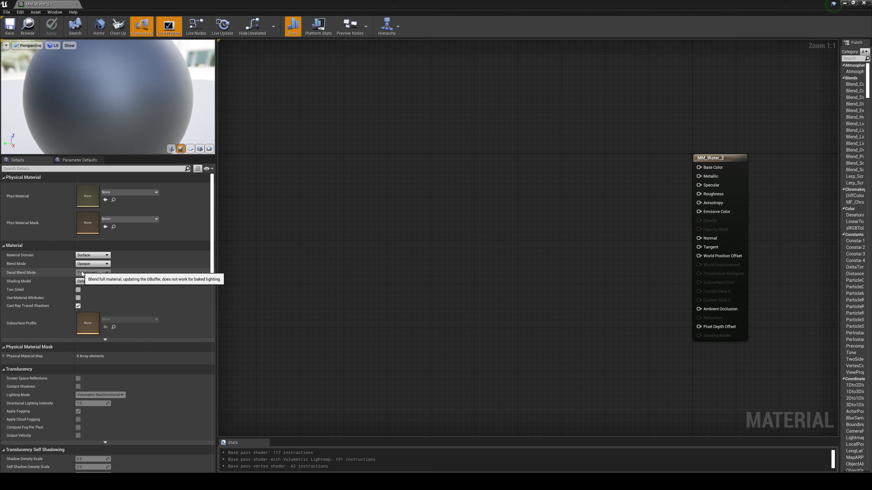
pyautogui.click(105, 264)
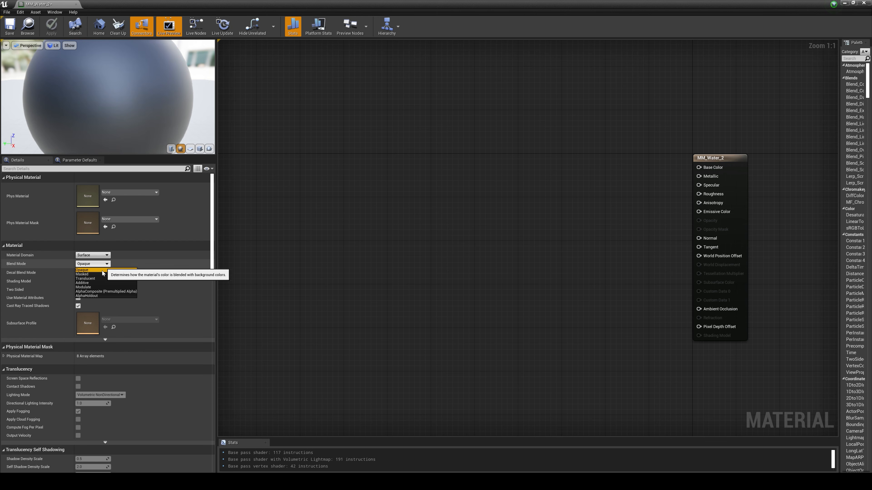
pyautogui.click(92, 283)
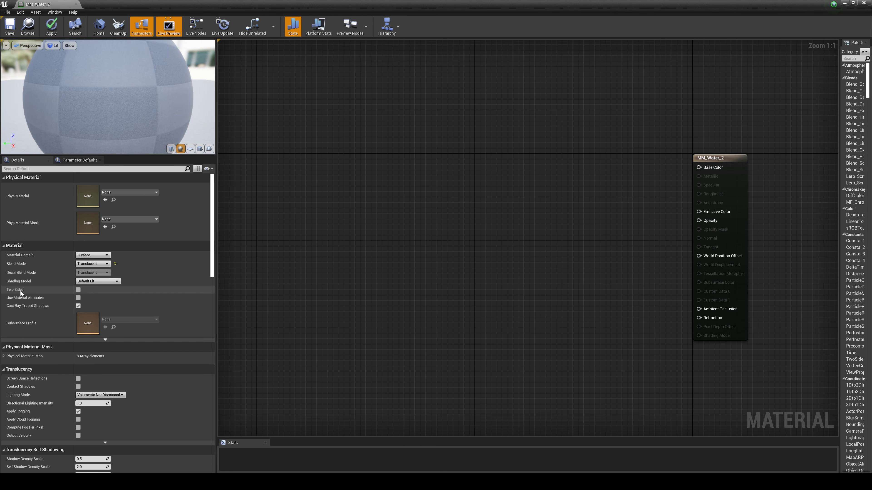
pyautogui.click(78, 290)
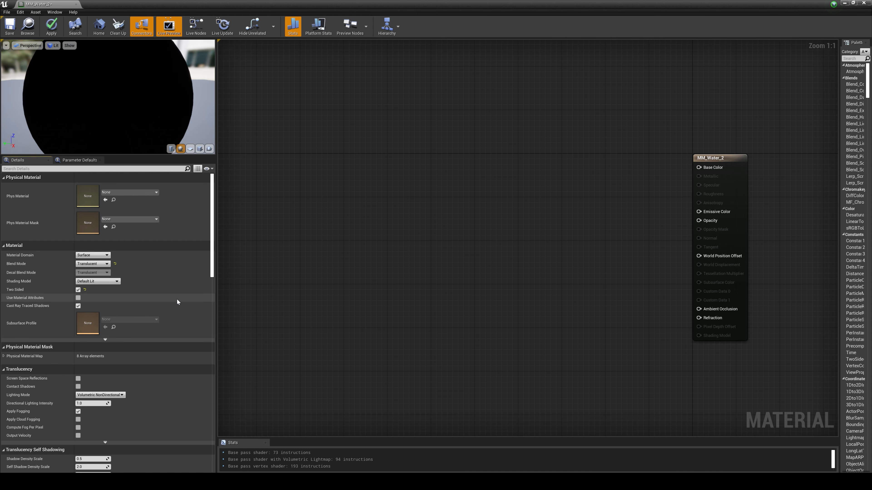
# Enable Screen Space Reflections for the material's translucency and set its Lighting Mode to Surface TranslucencyVolume.
pyautogui.scroll(-5, 177, 299)
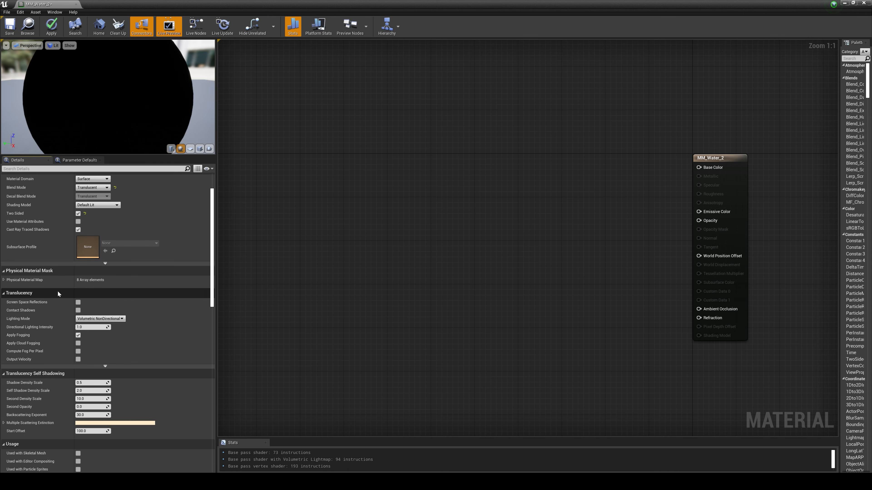
pyautogui.click(79, 302)
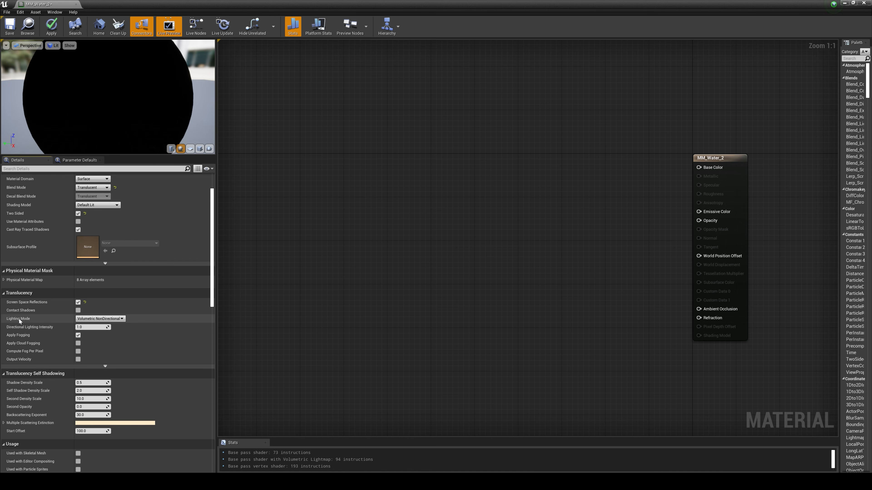
pyautogui.click(125, 319)
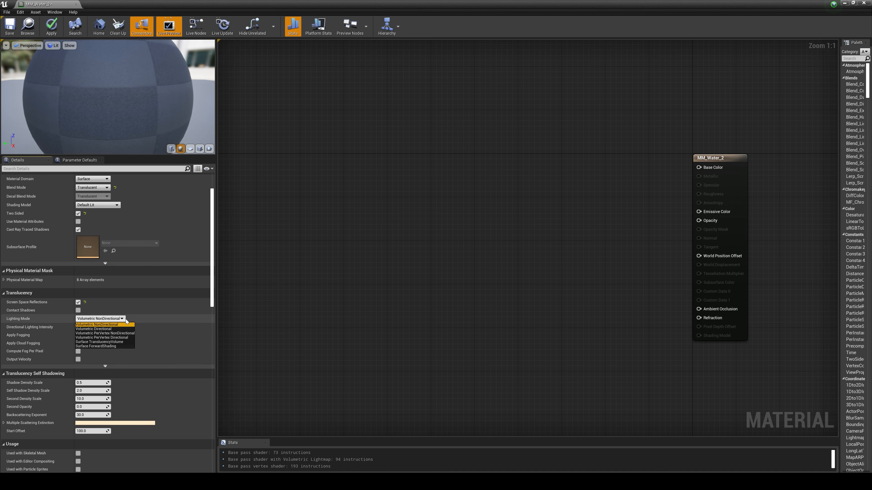
pyautogui.click(123, 342)
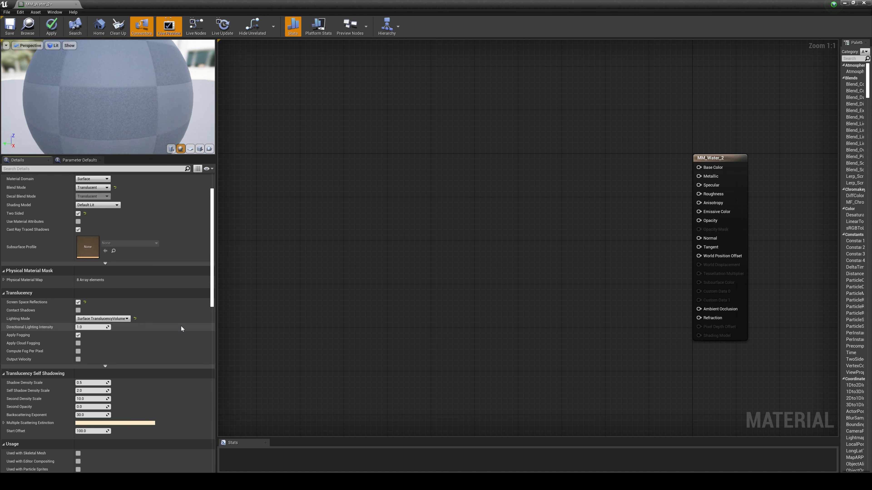
pyautogui.scroll(3, 181, 327)
pyautogui.scroll(-2, 549, 296)
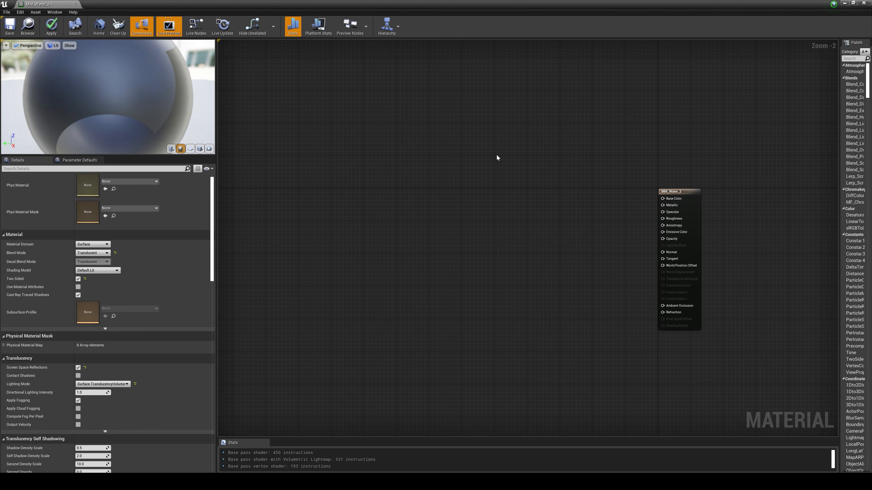
# Add a Constant3Vector node in the empty graph area and convert it to a parameter named "Wayter Color".
pyautogui.scroll(-3, 494, 241)
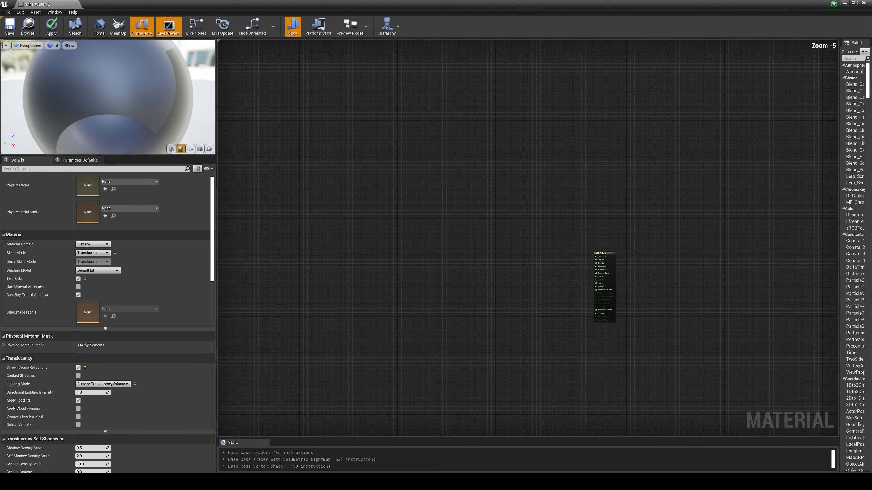
pyautogui.scroll(3, 526, 242)
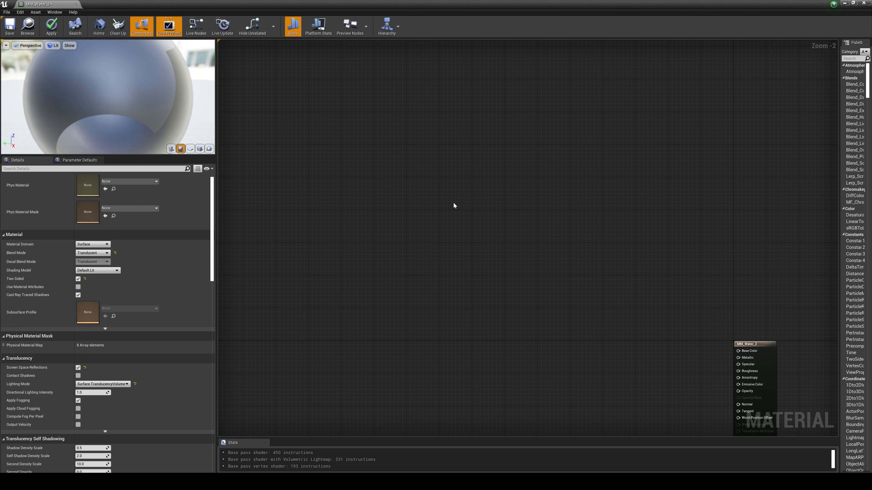
pyautogui.click(444, 196)
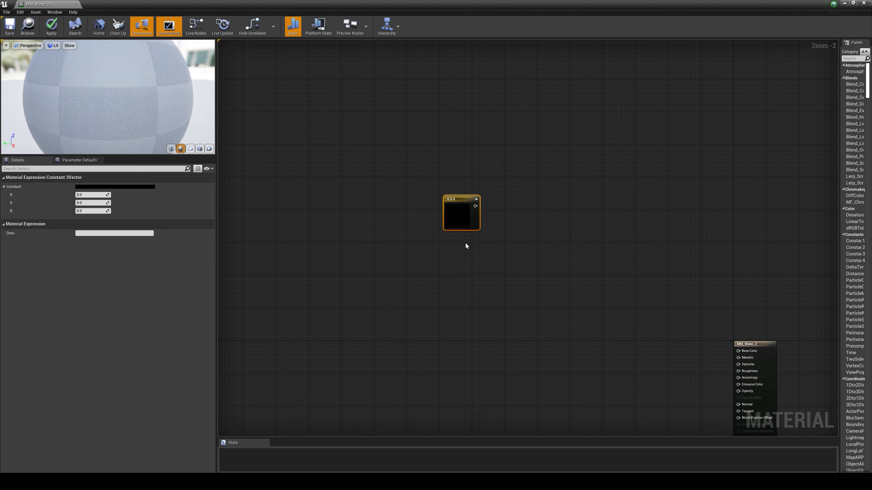
pyautogui.rightClick(455, 212)
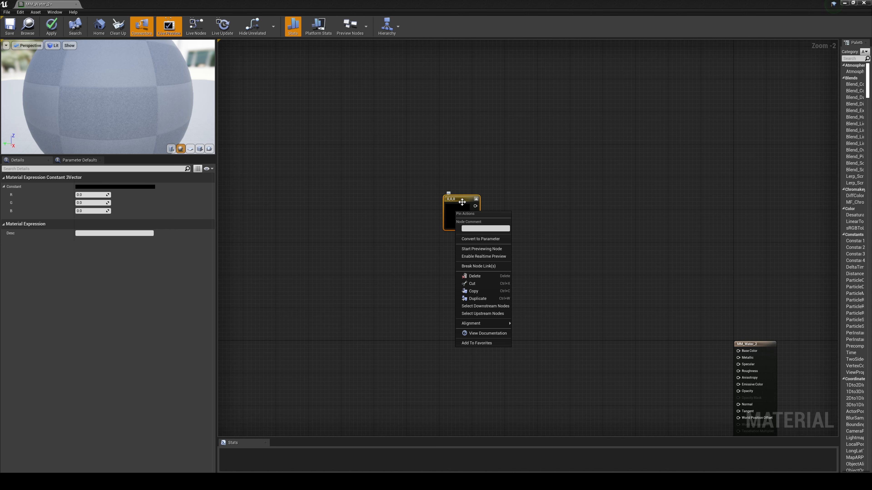
pyautogui.click(495, 241)
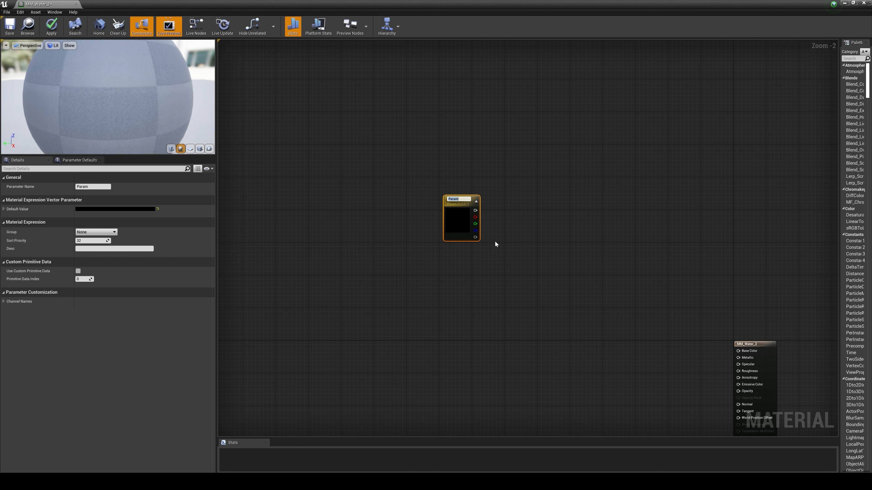
pyautogui.write('Wayter Color')
pyautogui.press('Return')
# Set the Wayter Color parameter's default value to a teal of about R 0, G 0.463, B 0.47.
pyautogui.click(146, 208)
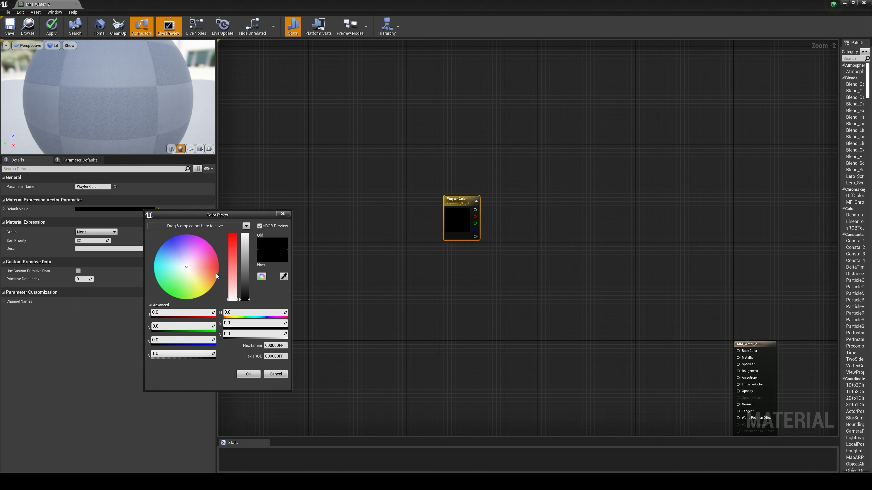
pyautogui.moveTo(182, 270); pyautogui.dragTo(153, 266)
pyautogui.click(247, 269)
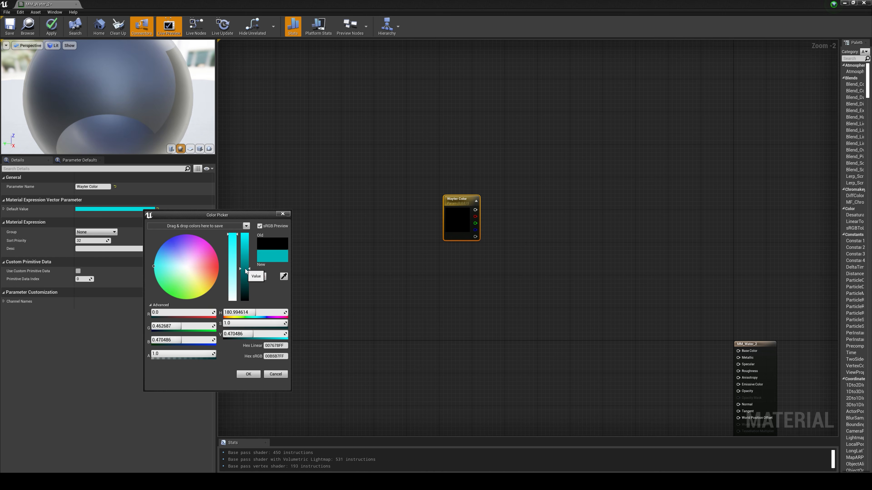
pyautogui.click(251, 375)
pyautogui.click(436, 311)
pyautogui.moveTo(460, 201); pyautogui.dragTo(448, 186)
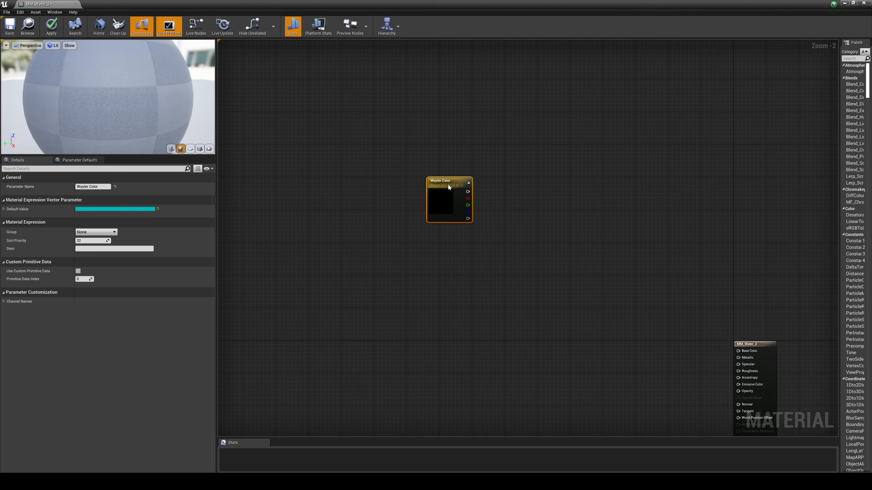
# Duplicate the Wayter Color parameter, place the copy directly beneath it and rename the copy "Wayter Color (Depth)".
pyautogui.hotkey('ctrl', 'w')
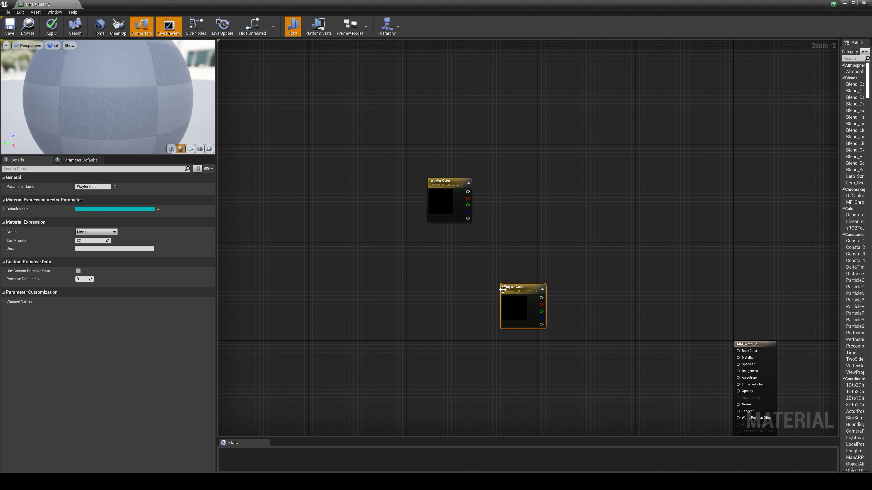
pyautogui.moveTo(501, 292); pyautogui.dragTo(434, 248)
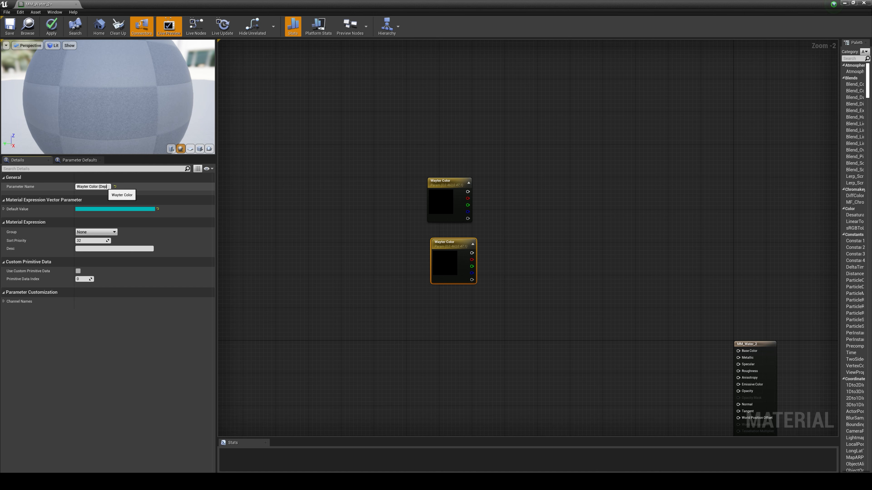
pyautogui.write('th')
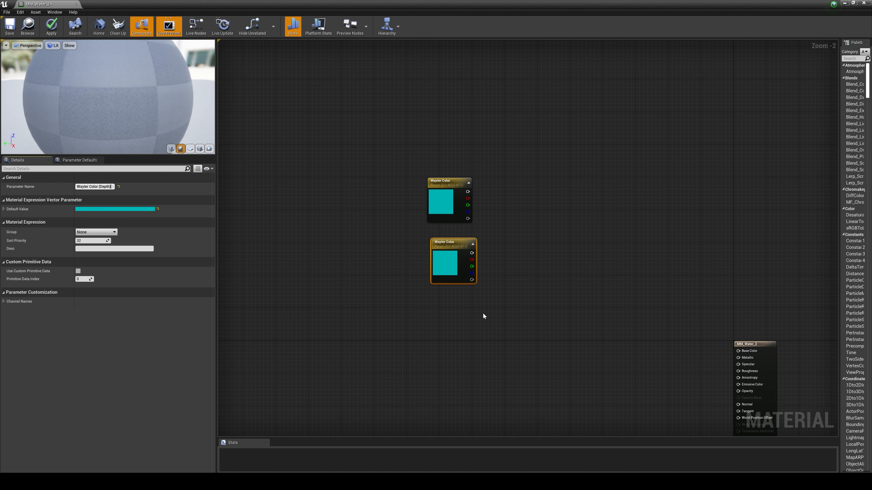
pyautogui.click(483, 314)
pyautogui.moveTo(446, 245); pyautogui.dragTo(442, 237)
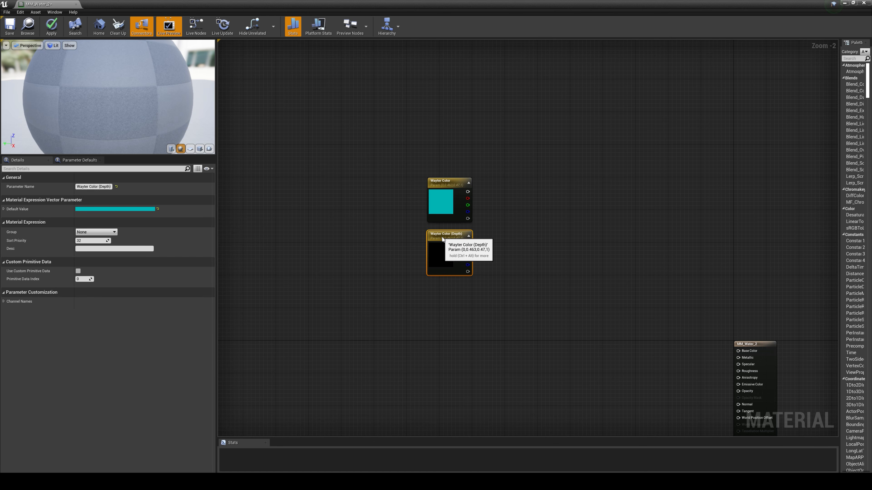
# Set the Wayter Color (Depth) parameter's default value to a deep blue of about R 0, G 0.076, B 0.37.
pyautogui.click(117, 210)
pyautogui.moveTo(128, 265); pyautogui.dragTo(125, 231)
pyautogui.moveTo(222, 280); pyautogui.dragTo(221, 275)
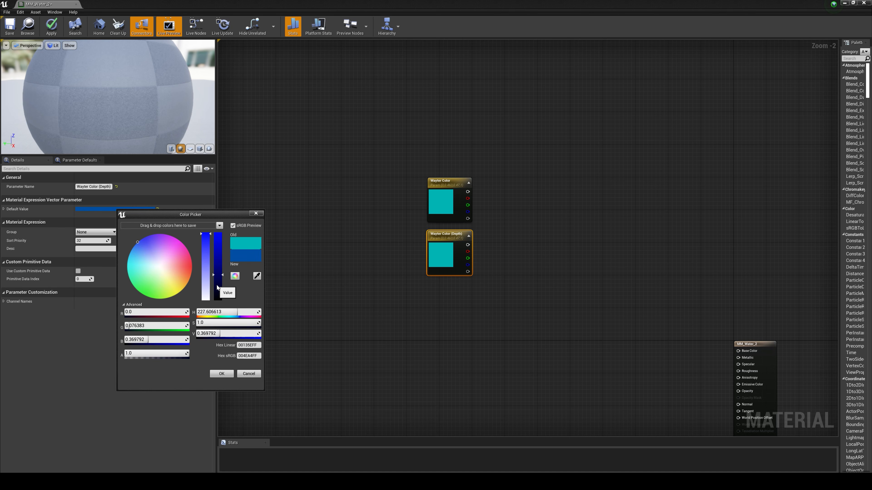
pyautogui.click(345, 356)
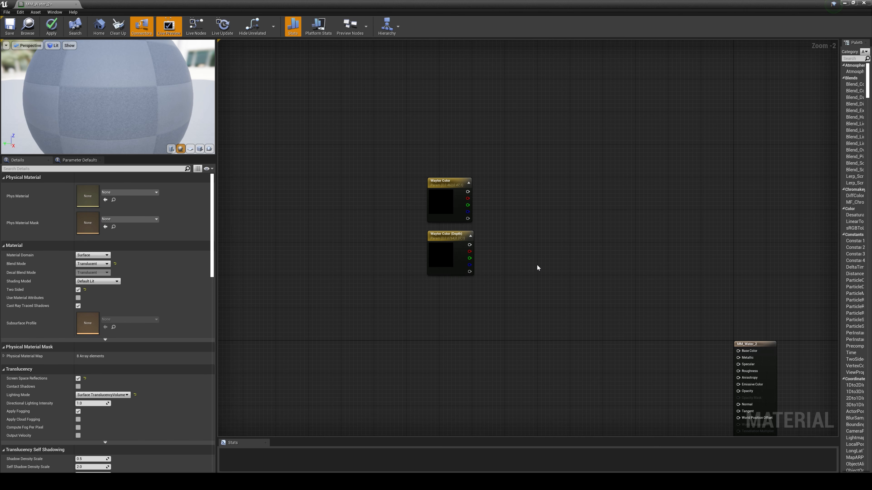
# Add a DepthFade node below and to the left of the two colour parameters.
pyautogui.moveTo(420, 316); pyautogui.dragTo(490, 295, button='right')
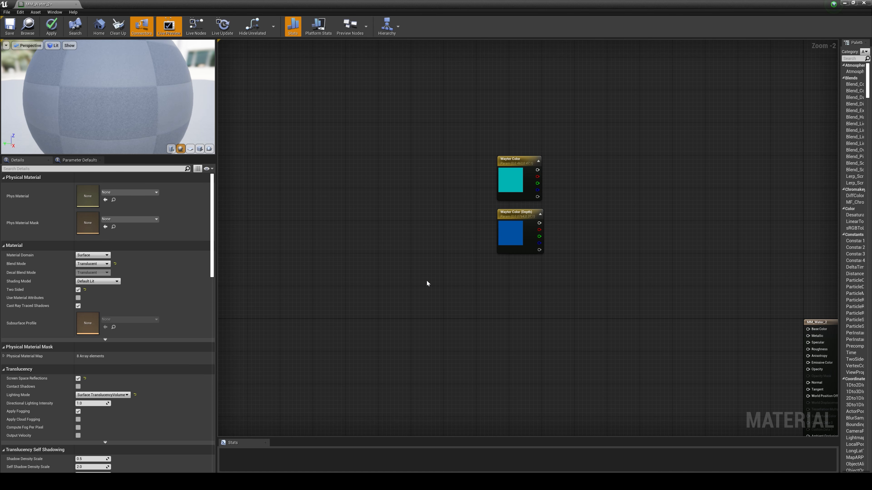
pyautogui.rightClick(430, 287)
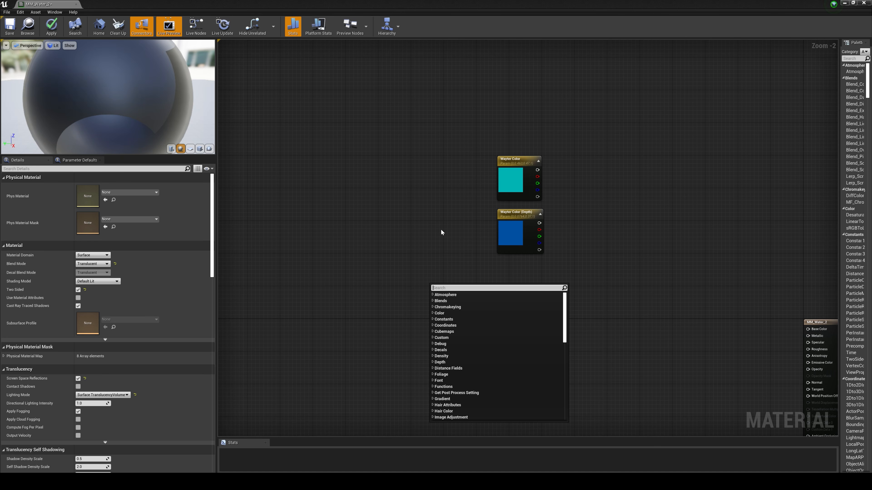
pyautogui.write('dept')
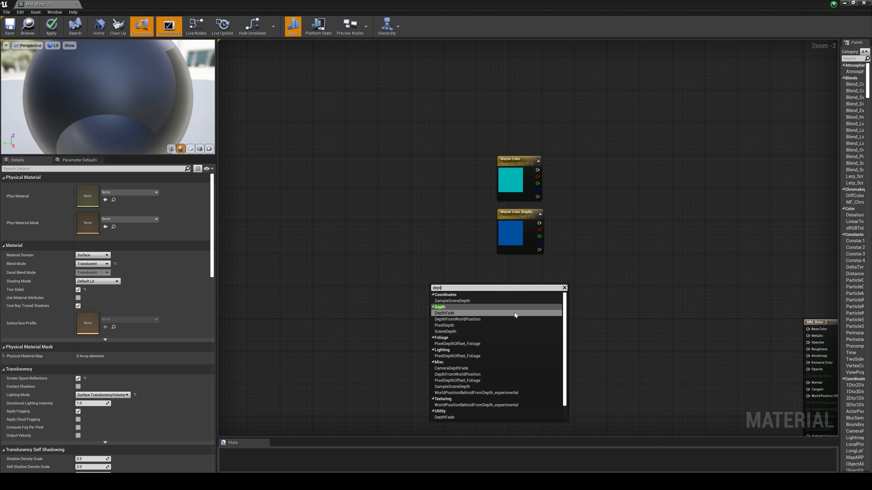
pyautogui.write('h')
pyautogui.click(515, 313)
pyautogui.click(406, 346)
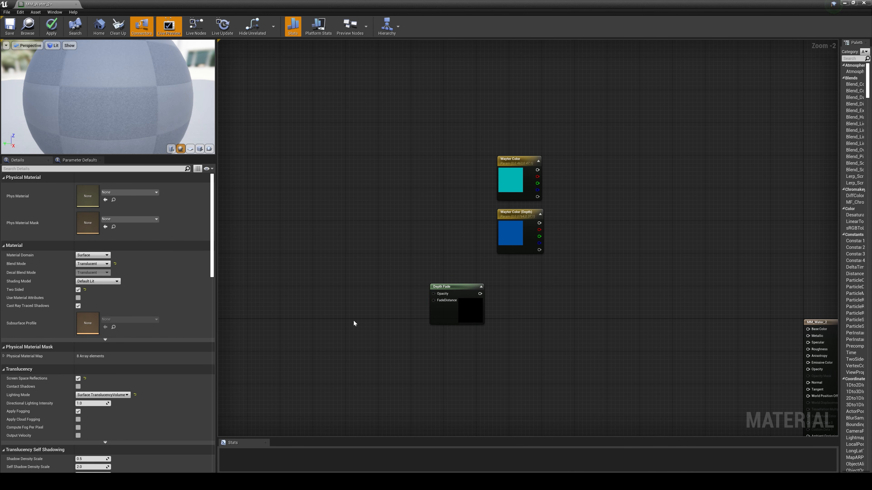
# Add a scalar parameter named "Fade Distance" and connect it to the Depth Fade node's FadeDistance input.
pyautogui.click(360, 325)
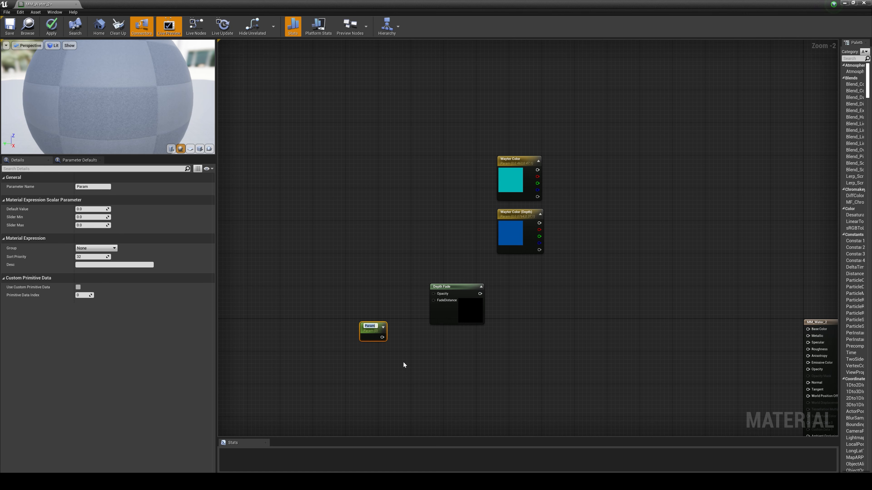
pyautogui.write('Fade Distance')
pyautogui.click(414, 363)
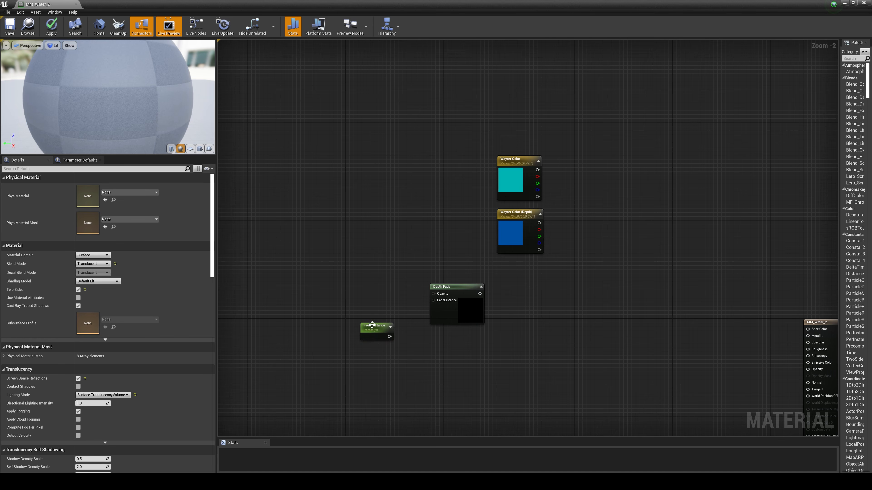
pyautogui.moveTo(381, 332); pyautogui.dragTo(433, 301)
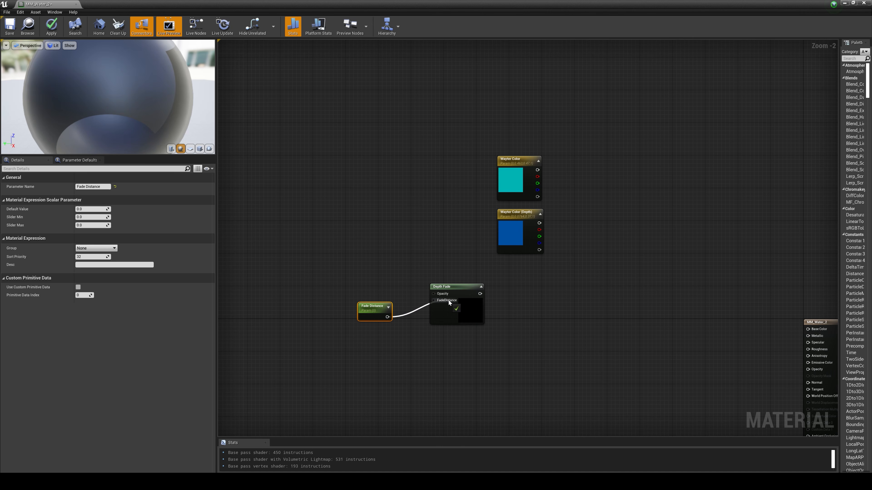
# Add a Constant node with value 1 above Fade Distance and connect it to the Depth Fade node's Opacity input.
pyautogui.press('1')
pyautogui.click(376, 276)
pyautogui.moveTo(386, 284); pyautogui.dragTo(437, 294)
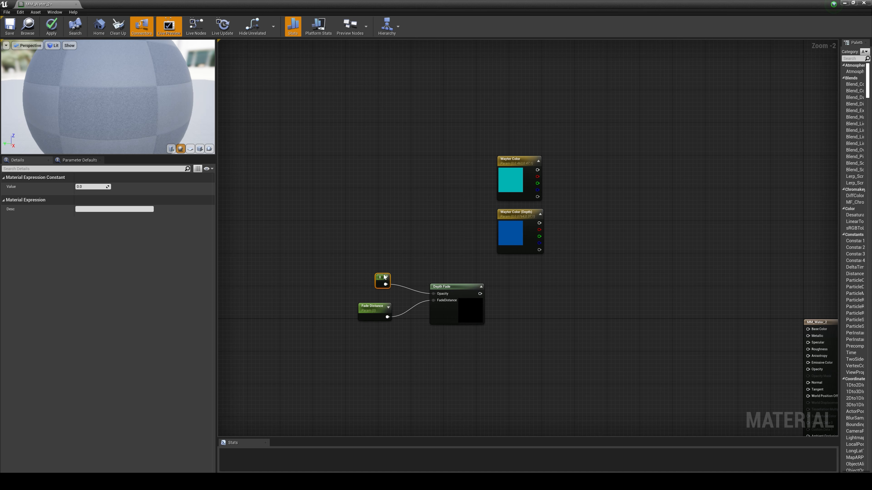
pyautogui.moveTo(383, 282); pyautogui.dragTo(381, 291)
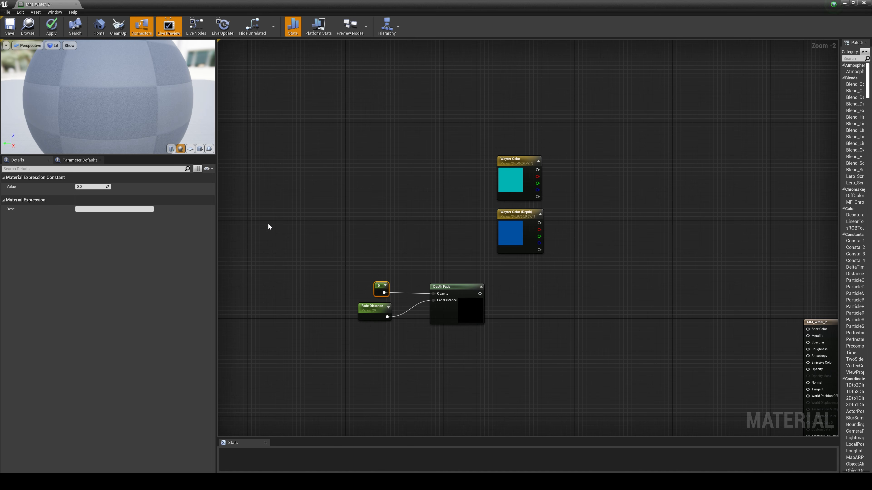
pyautogui.click(82, 187)
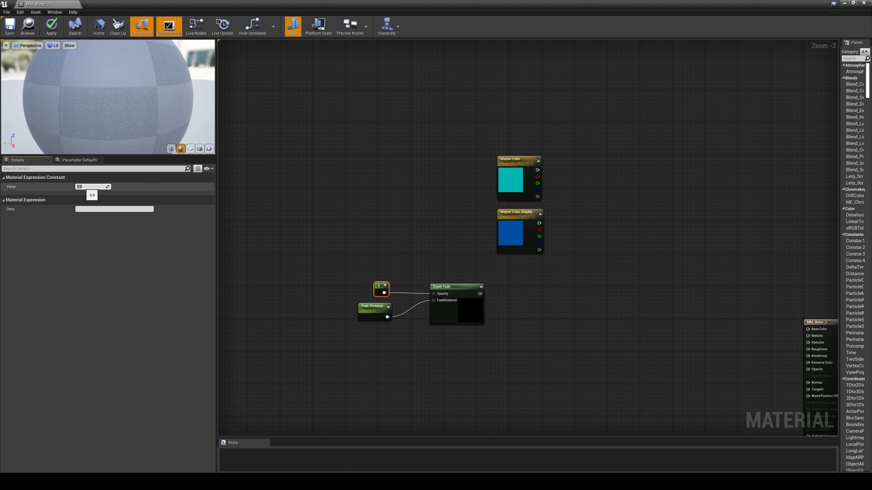
pyautogui.write('1')
pyautogui.press('Return')
pyautogui.click(504, 321)
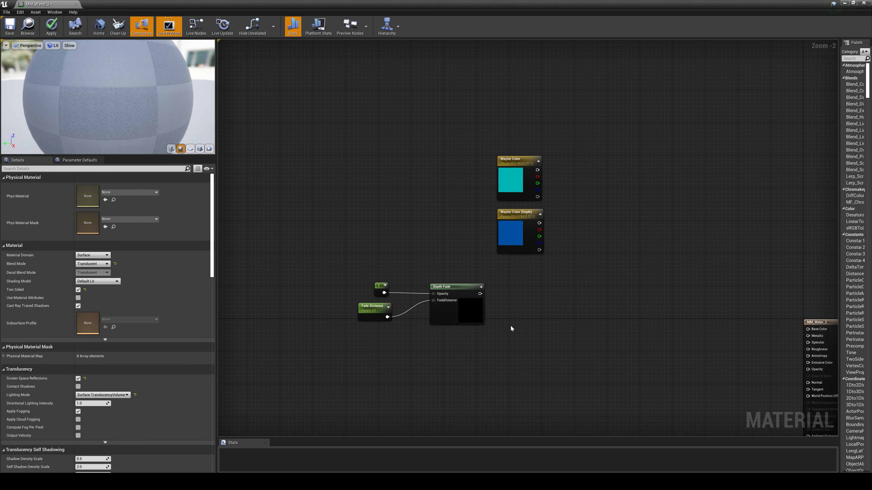
# Add a CheapContrast node beside Depth Fade and connect the Depth Fade output to its In input.
pyautogui.rightClick(525, 313)
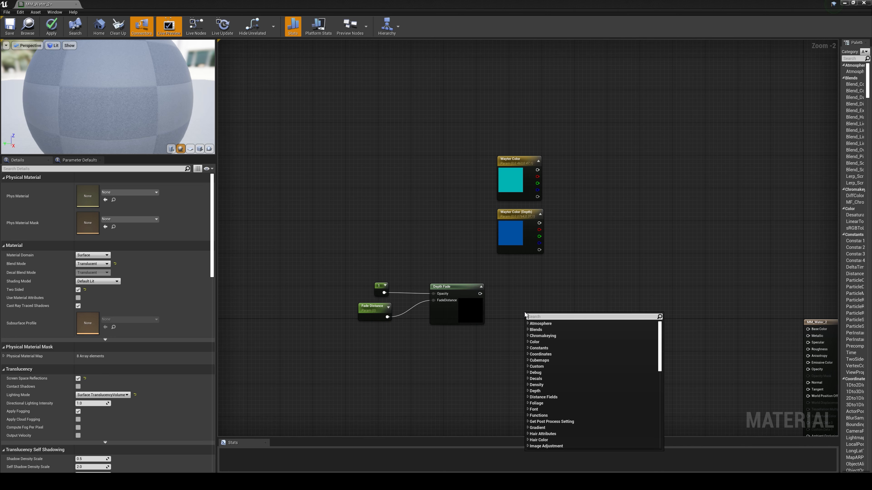
pyautogui.write('chep')
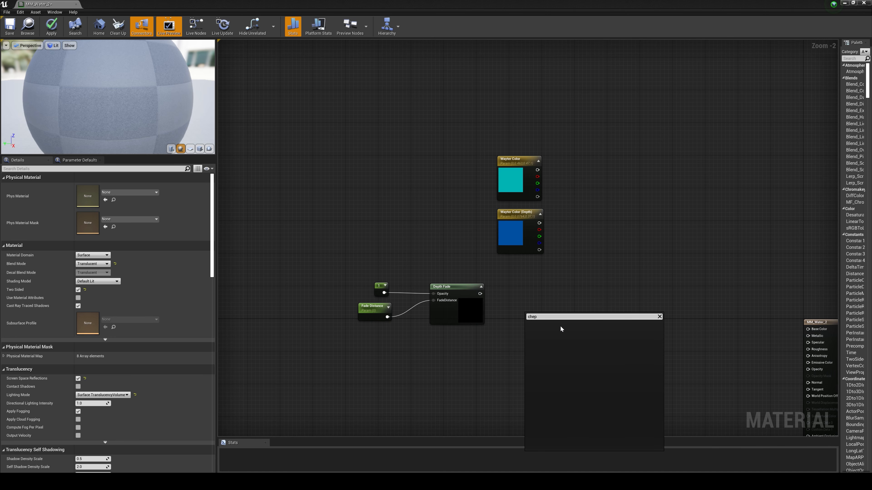
pyautogui.press('BackSpace')
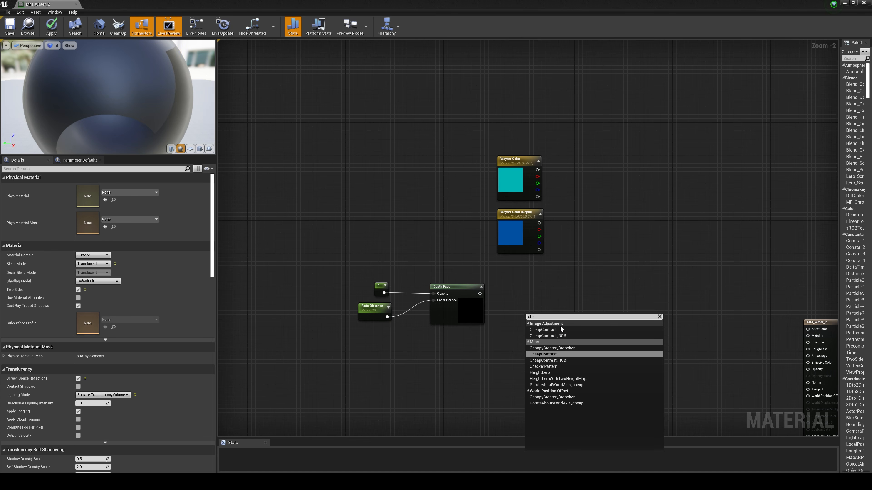
pyautogui.write('ap')
pyautogui.click(555, 331)
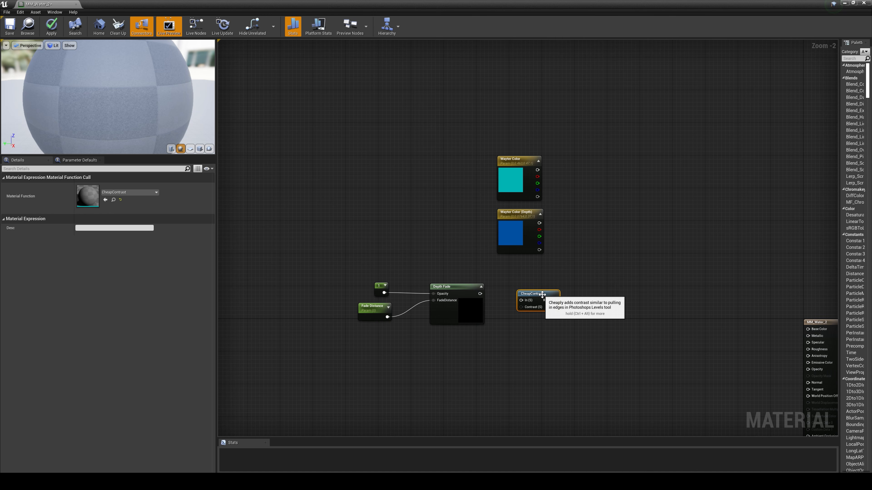
pyautogui.moveTo(548, 319); pyautogui.dragTo(542, 298)
pyautogui.moveTo(480, 293); pyautogui.dragTo(528, 303)
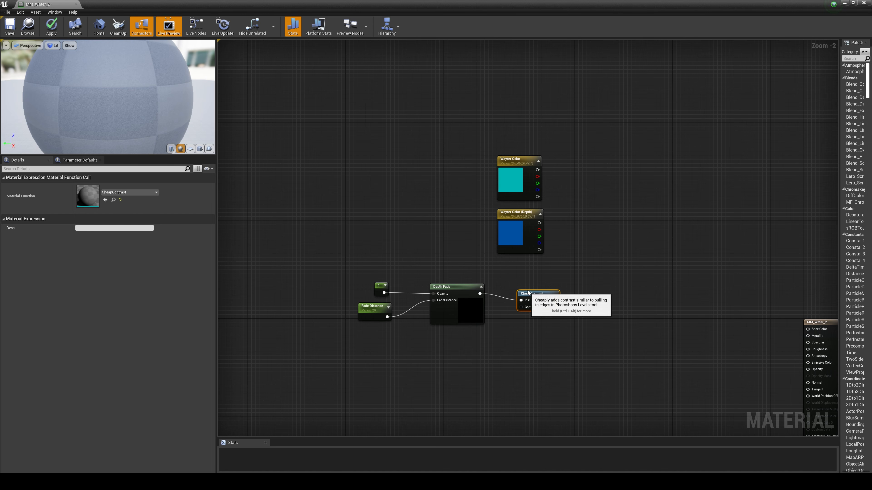
pyautogui.click(518, 331)
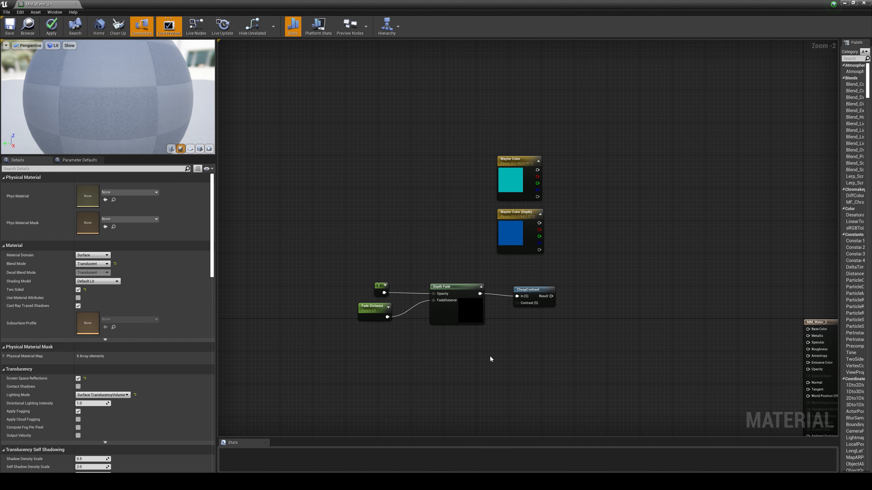
# Add a scalar parameter named "Depth Fade Contrast" with default value 0.5 and connect it to CheapContrast's Contrast input.
pyautogui.click(484, 351)
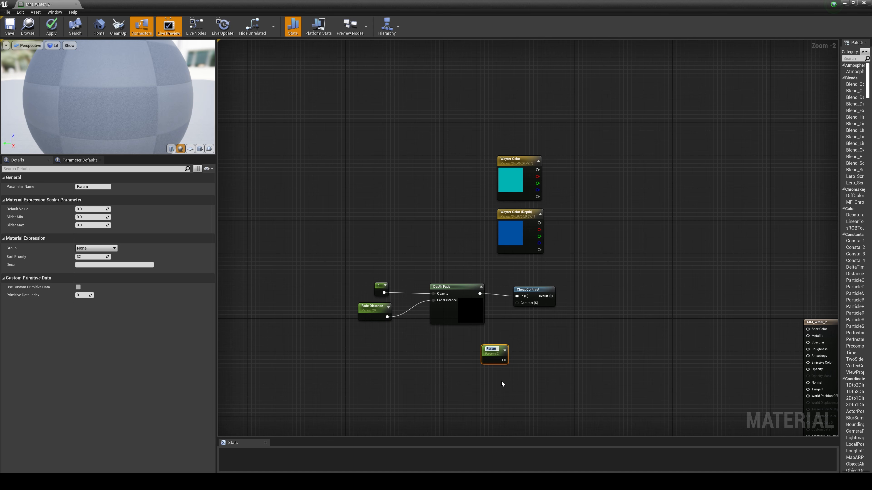
pyautogui.write('Depth Fade Contrast')
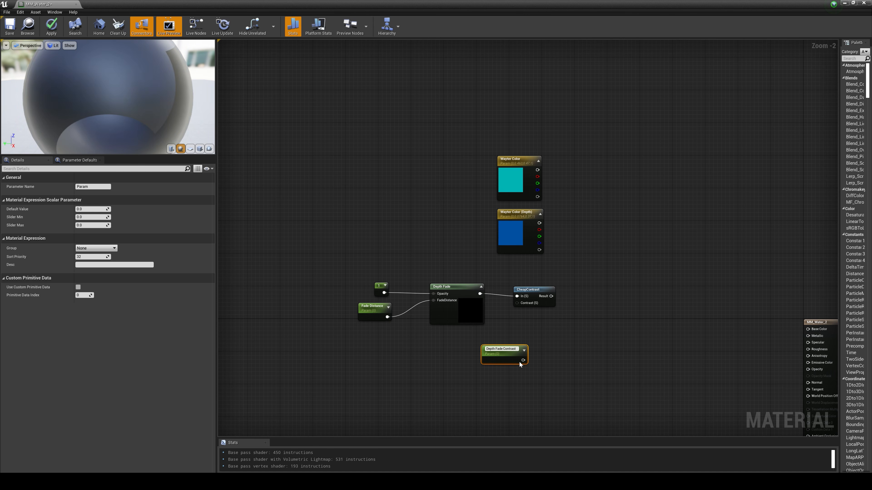
pyautogui.press('Return')
pyautogui.moveTo(519, 361); pyautogui.dragTo(496, 351)
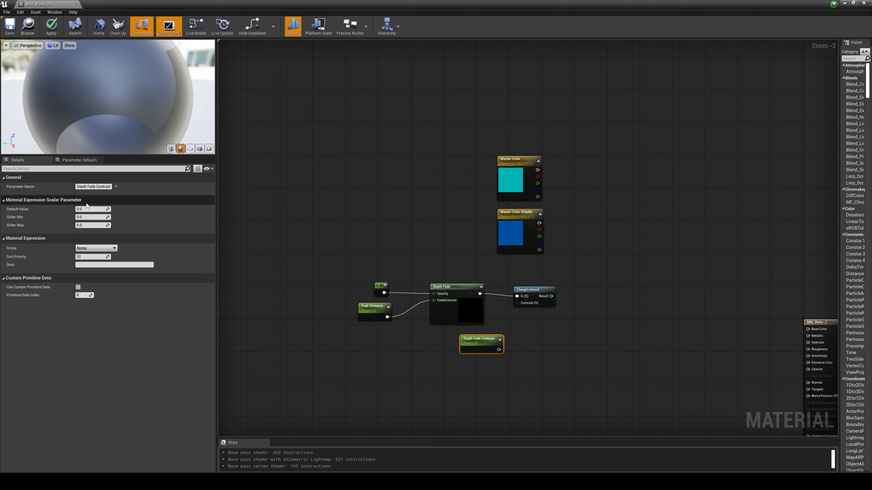
pyautogui.click(90, 209)
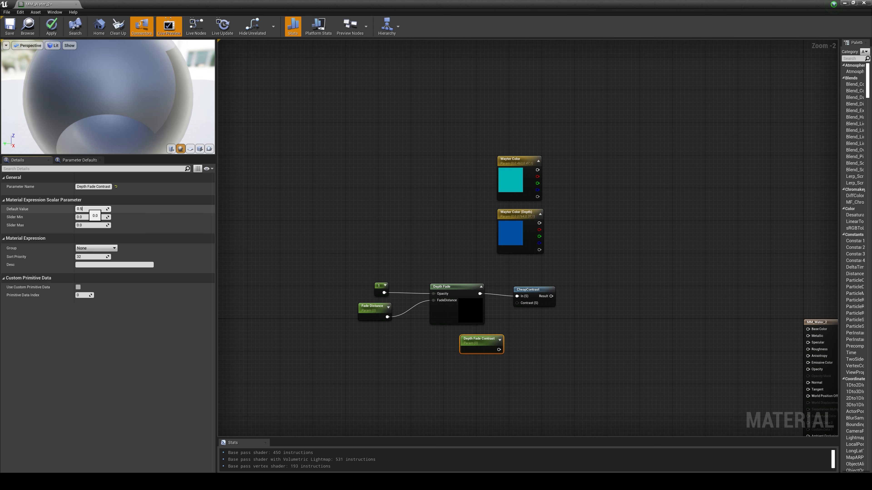
pyautogui.write('0.5')
pyautogui.press('Return')
pyautogui.click(334, 279)
pyautogui.moveTo(498, 349); pyautogui.dragTo(517, 303)
# Move the whole depth fade node group up so that CheapContrast sits just below Wayter Color (Depth).
pyautogui.moveTo(580, 383); pyautogui.dragTo(372, 278)
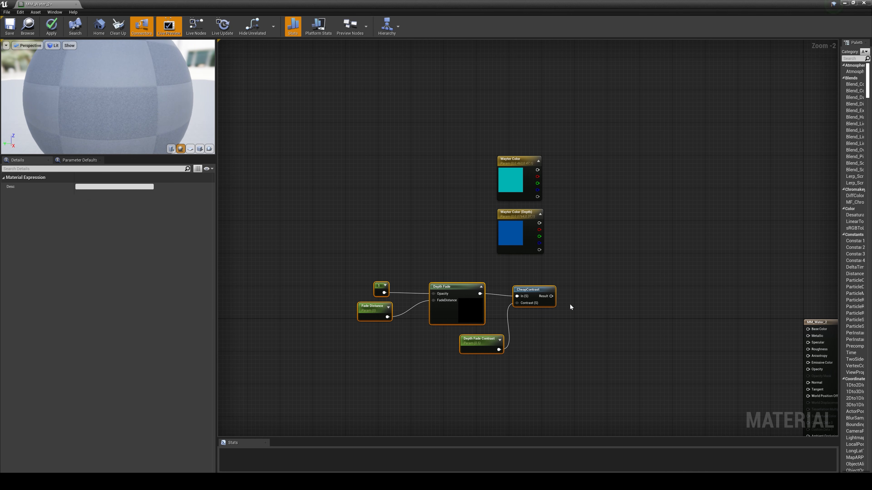
pyautogui.moveTo(565, 364); pyautogui.dragTo(342, 258)
pyautogui.moveTo(542, 290); pyautogui.dragTo(530, 270)
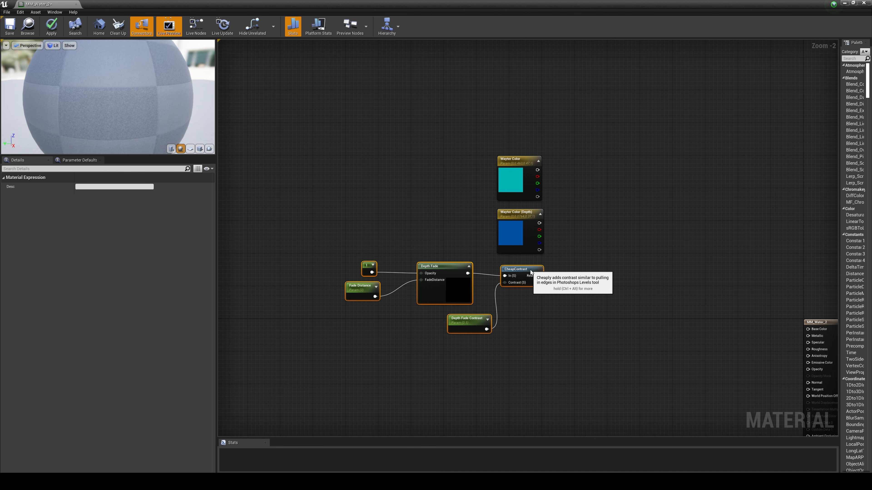
pyautogui.click(583, 221)
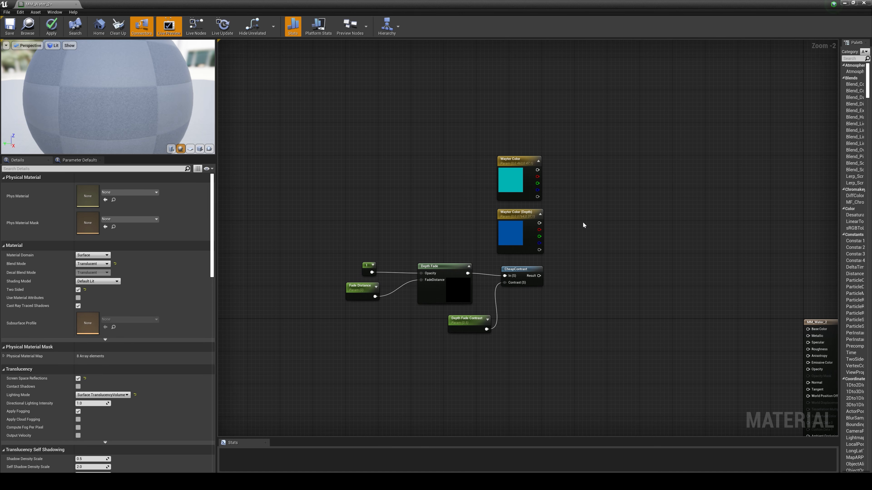
# Add a Lerp node with Wayter Color as A, Wayter Color (Depth) as B and the CheapContrast result as Alpha.
pyautogui.click(600, 208)
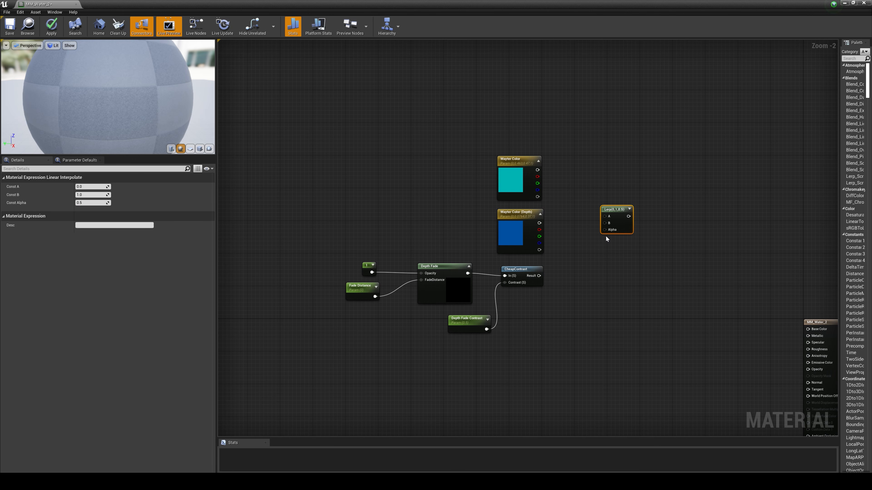
pyautogui.moveTo(604, 230); pyautogui.dragTo(539, 276)
pyautogui.moveTo(604, 223); pyautogui.dragTo(537, 170)
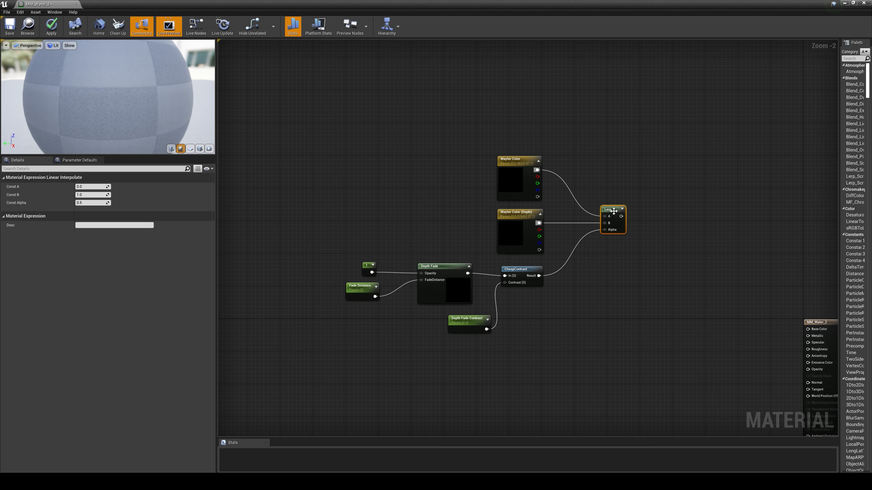
# Move the Lerp node closer to its inputs, and shift the whole colour node group up and away from the material output.
pyautogui.moveTo(614, 211); pyautogui.dragTo(584, 205)
pyautogui.click(688, 274)
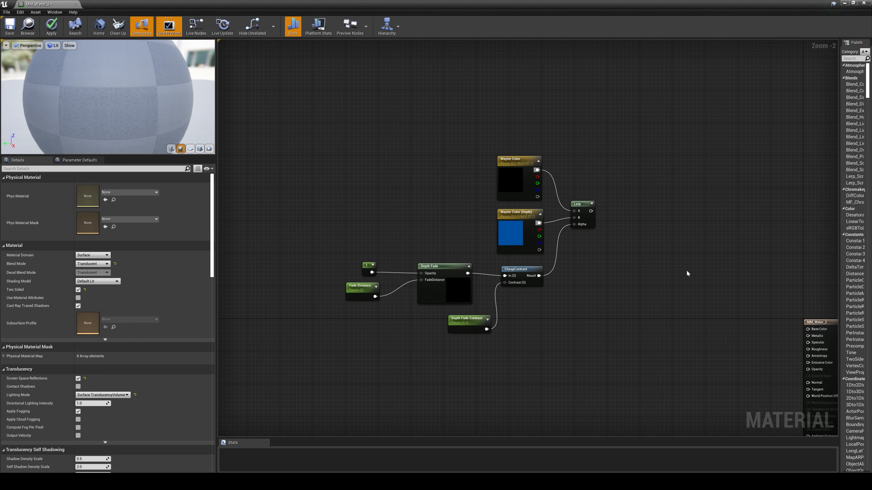
pyautogui.moveTo(688, 274); pyautogui.dragTo(648, 260, button='right')
pyautogui.moveTo(580, 364); pyautogui.dragTo(321, 136)
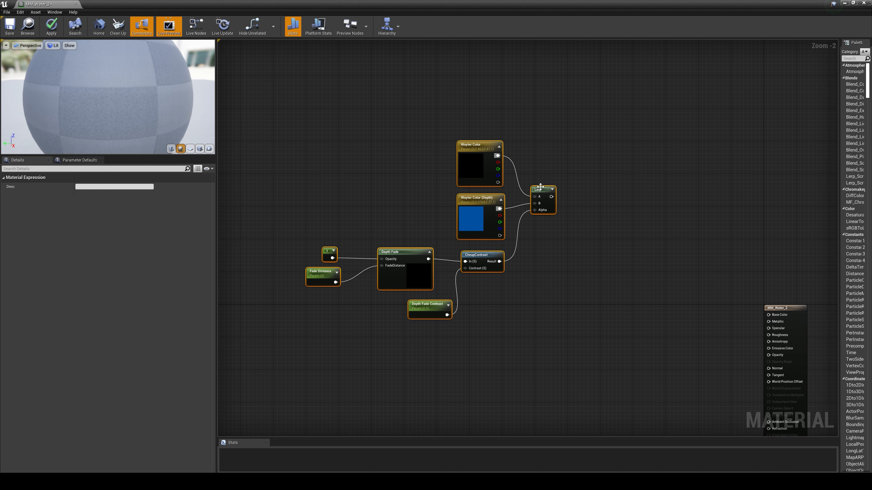
pyautogui.moveTo(540, 188); pyautogui.dragTo(504, 158)
pyautogui.click(561, 249)
# Check the default colour of the Wayter Color parameter in the Color Picker.
pyautogui.doubleClick(434, 140)
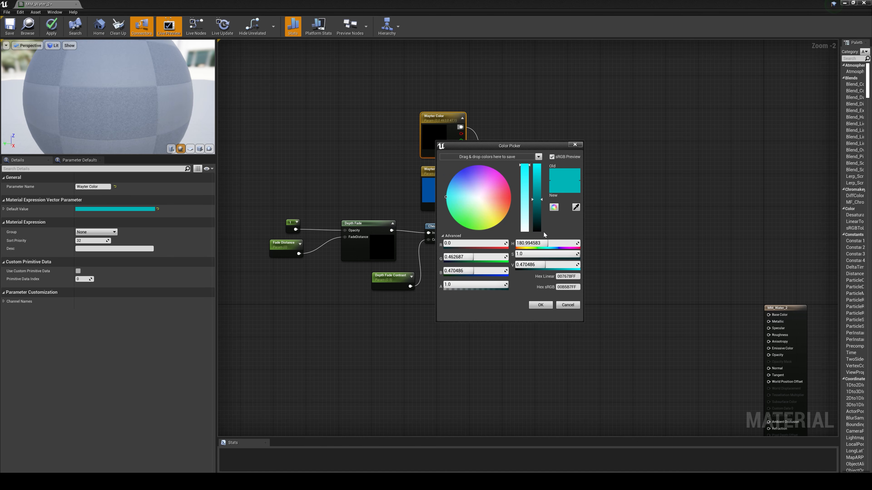
pyautogui.click(575, 144)
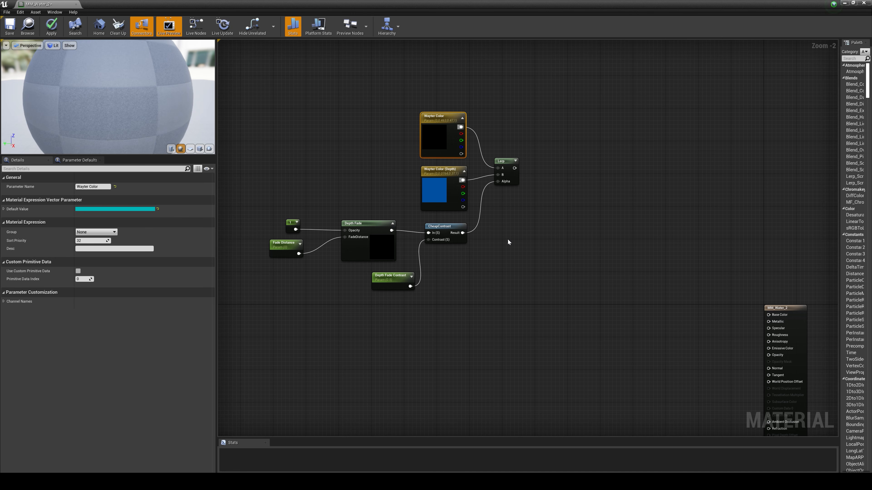
pyautogui.click(544, 229)
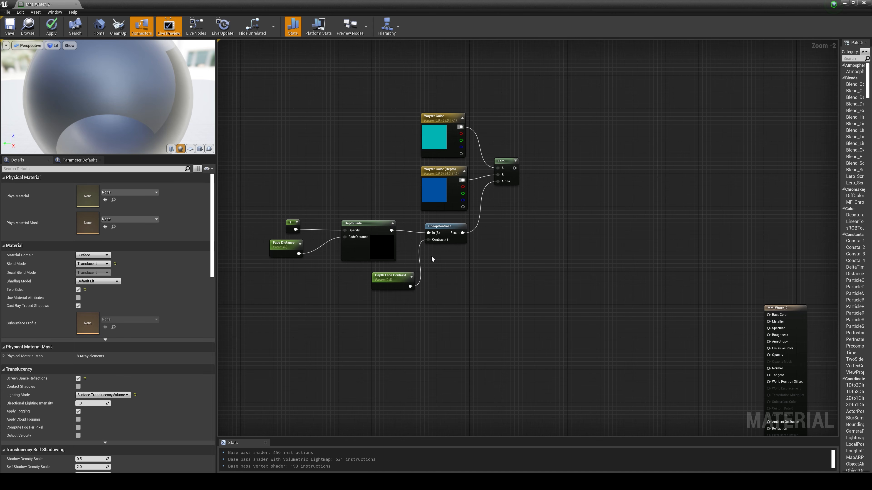
# Add a second Lerp node beside the first one and connect the first Lerp's output to its A input.
pyautogui.click(566, 176)
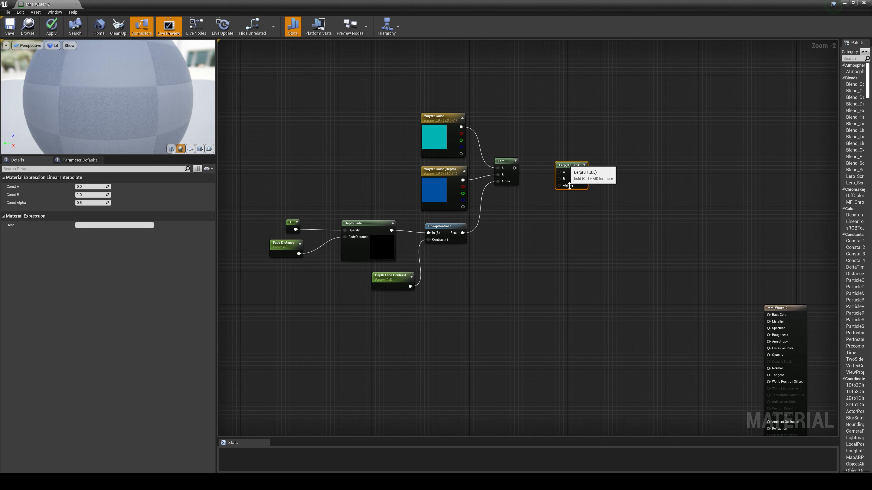
pyautogui.click(568, 215)
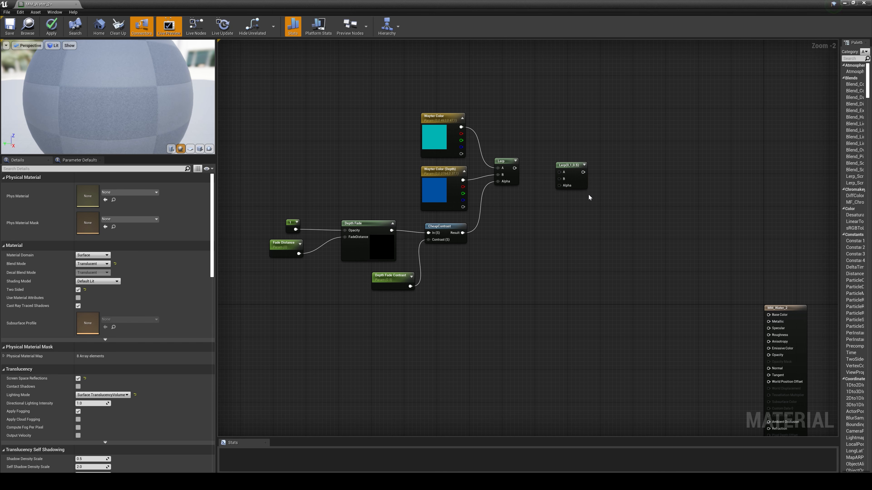
pyautogui.moveTo(514, 168); pyautogui.dragTo(550, 174)
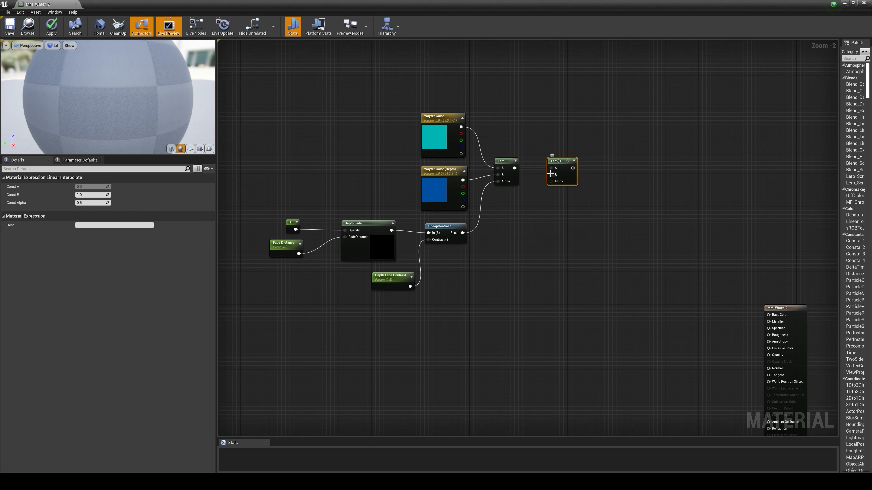
pyautogui.click(552, 226)
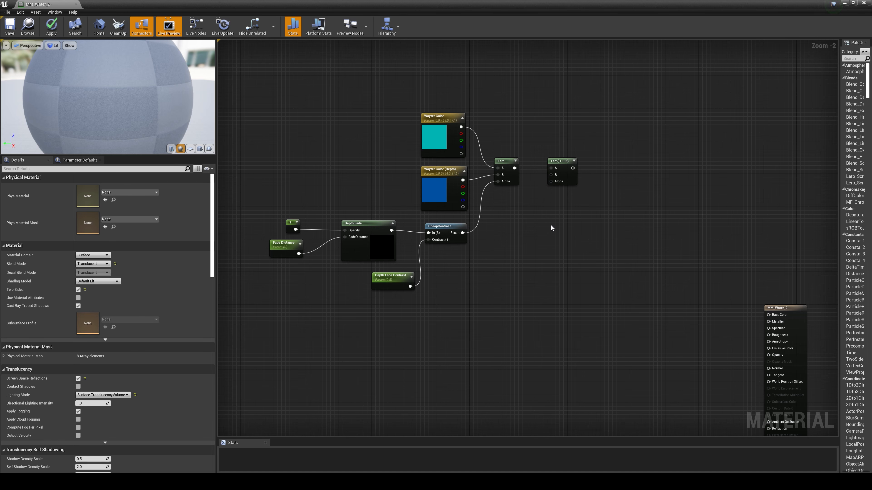
# Duplicate the Wayter Color parameter below the second Lerp and rename the copy "Foam Color".
pyautogui.click(437, 114)
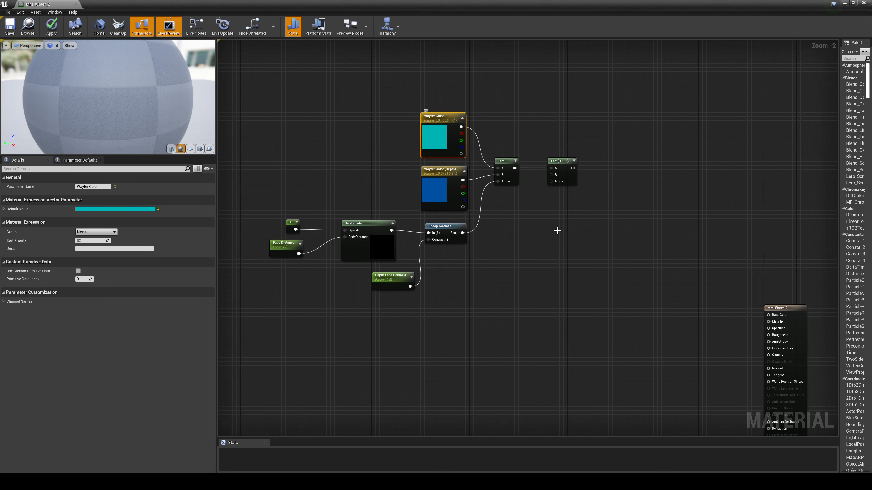
pyautogui.hotkey('ctrl', 'v')
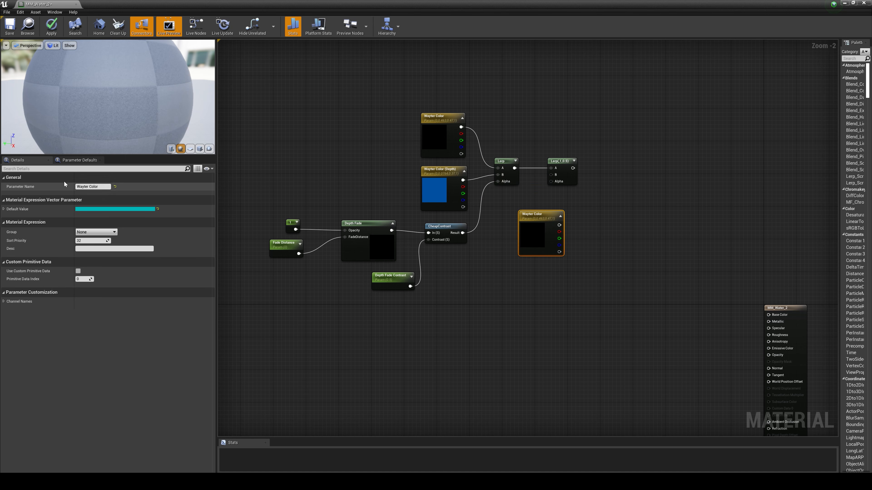
pyautogui.moveTo(88, 187); pyautogui.dragTo(63, 188)
pyautogui.press('BackSpace')
pyautogui.write('Foam')
pyautogui.press('Return')
pyautogui.click(539, 211)
pyautogui.click(539, 215)
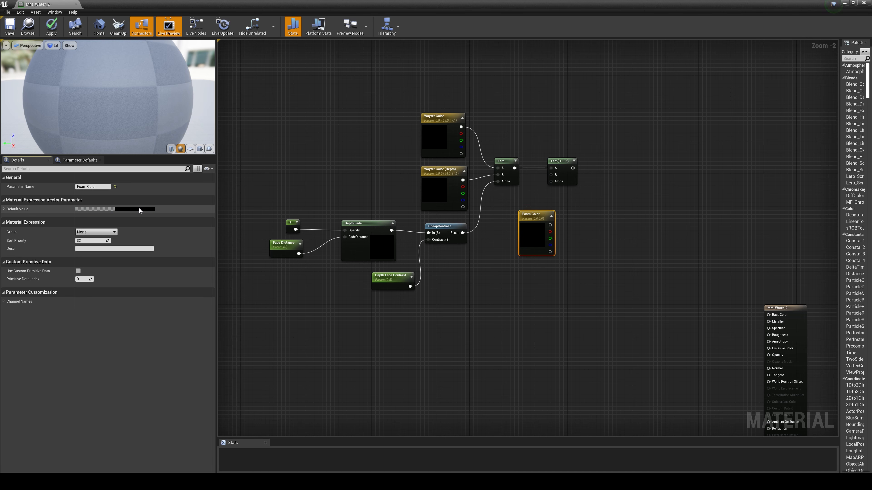
# Set the default value of the Foam Color parameter to white.
pyautogui.click(153, 210)
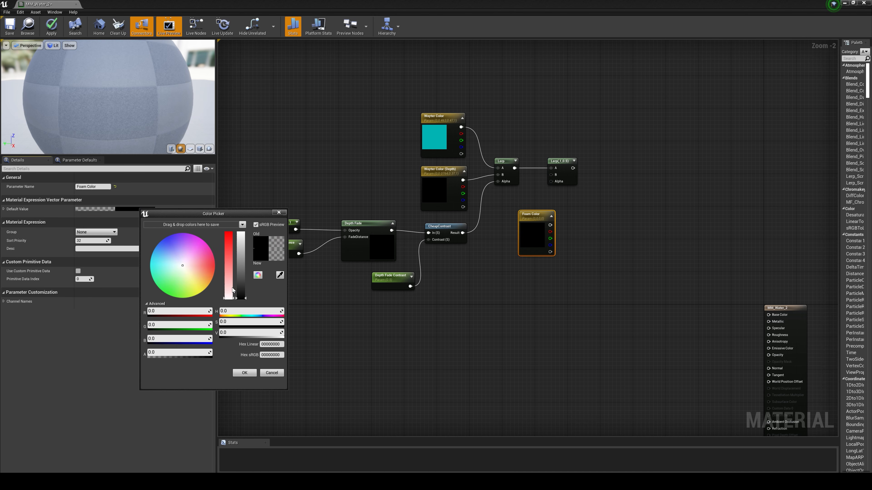
pyautogui.click(244, 373)
pyautogui.click(591, 220)
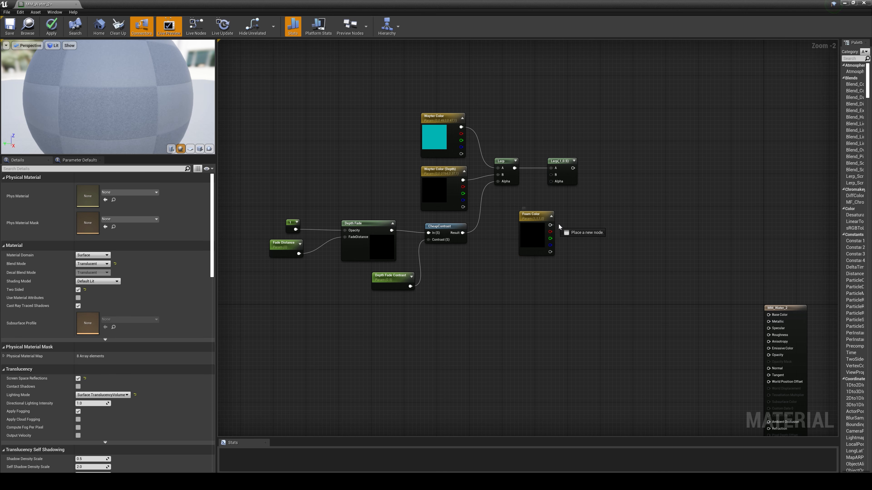
# Connect Foam Color to the second Lerp's B input and that Lerp's output to Base Color.
pyautogui.moveTo(558, 226); pyautogui.dragTo(552, 175)
pyautogui.moveTo(533, 215); pyautogui.dragTo(516, 206)
pyautogui.click(574, 195)
pyautogui.moveTo(559, 161); pyautogui.dragTo(768, 315)
pyautogui.click(614, 220)
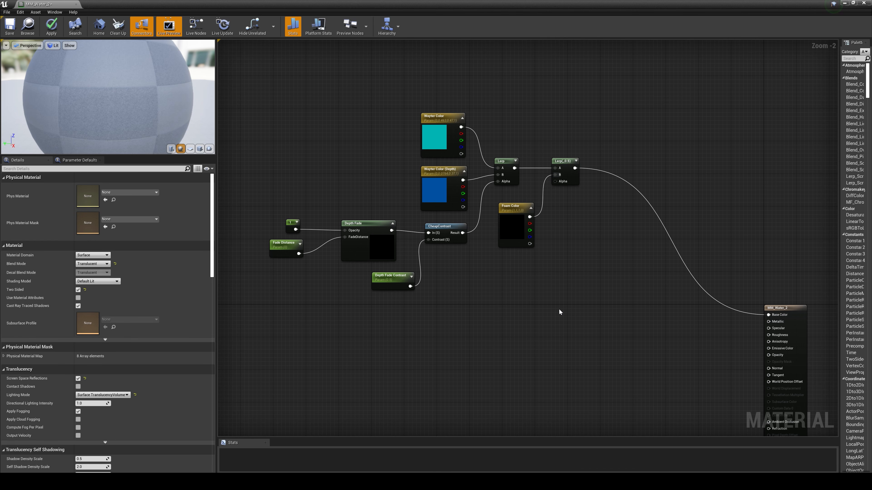
# Add a comment box and stretch it around all the colour and depth fade nodes.
pyautogui.moveTo(559, 310); pyautogui.dragTo(570, 277, button='right')
pyautogui.moveTo(529, 247); pyautogui.dragTo(572, 274, button='right')
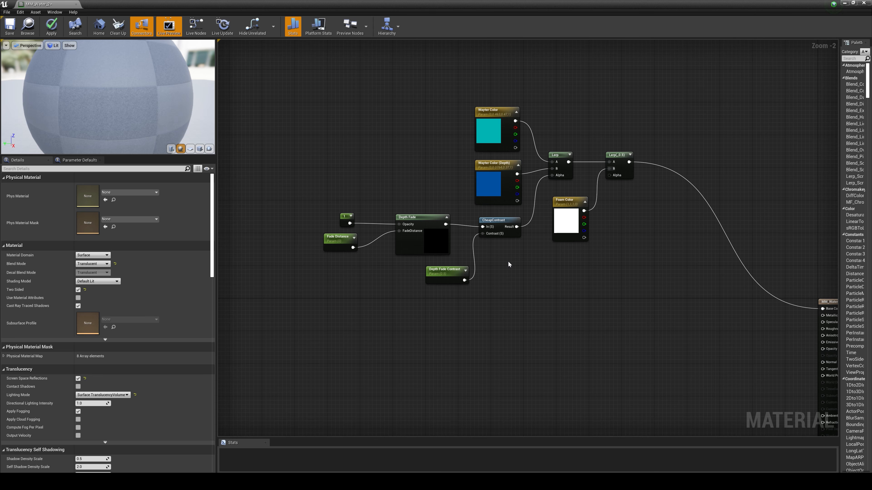
pyautogui.press('c')
pyautogui.click(380, 109)
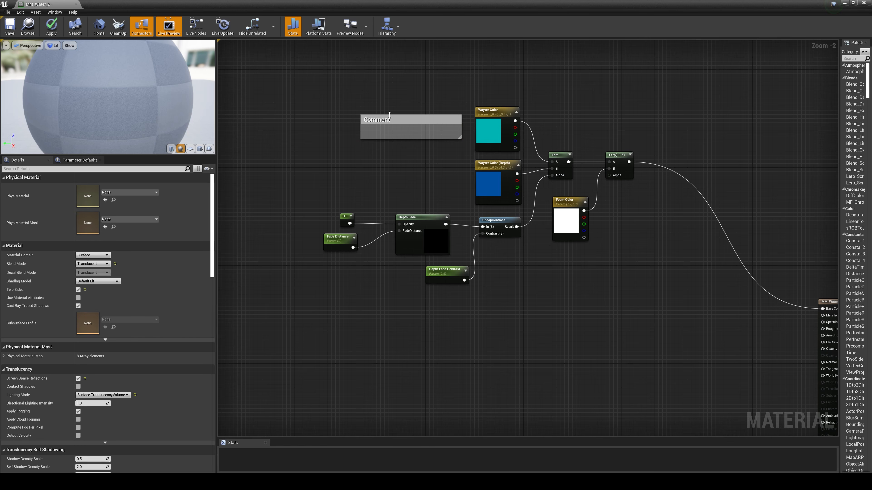
pyautogui.moveTo(391, 114); pyautogui.dragTo(346, 84)
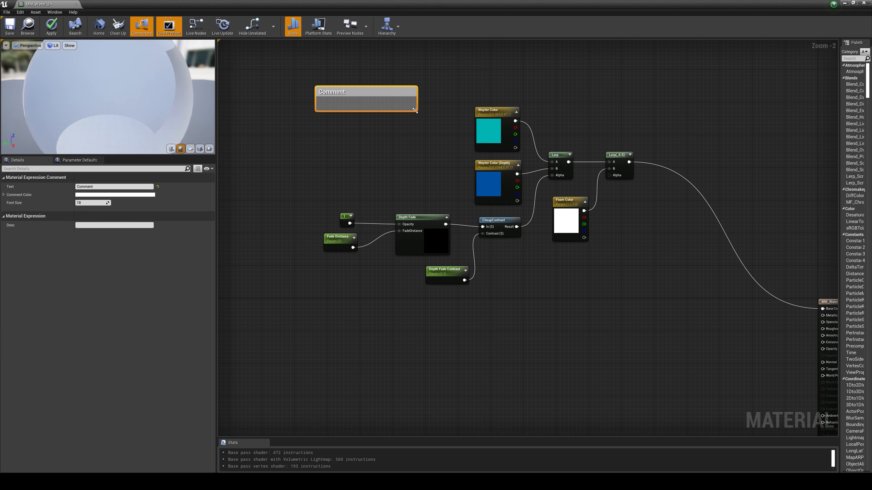
pyautogui.moveTo(417, 111); pyautogui.dragTo(666, 295)
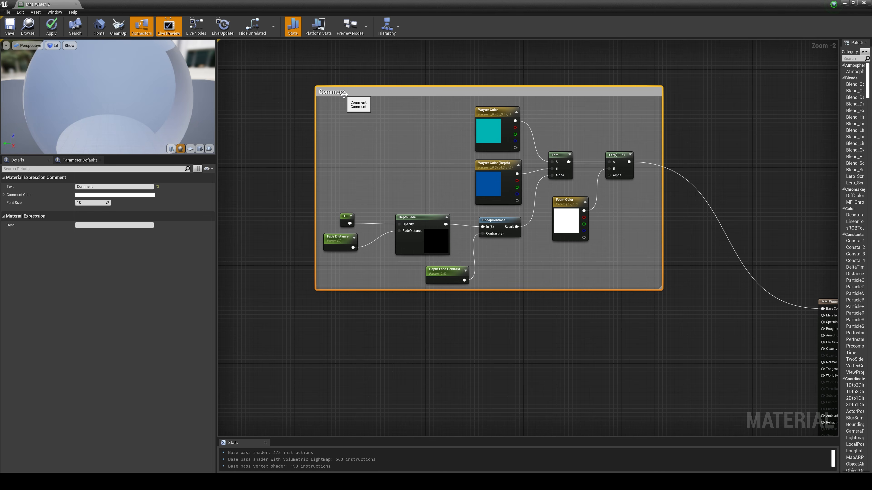
# Rename the comment box around the colour nodes as "Color".
pyautogui.press('Delete')
pyautogui.press('Delete')
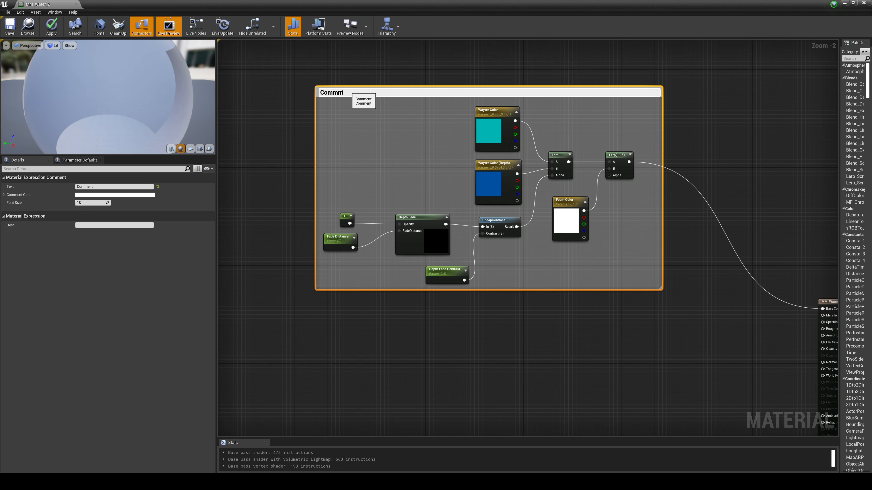
pyautogui.press('BackSpace')
pyautogui.press('BackSpace')
pyautogui.press('BackSpace')
pyautogui.press('BackSpace')
pyautogui.write('Color')
pyautogui.click(541, 306)
# Move the Color comment group up, well above the material output node.
pyautogui.scroll(-5, 562, 298)
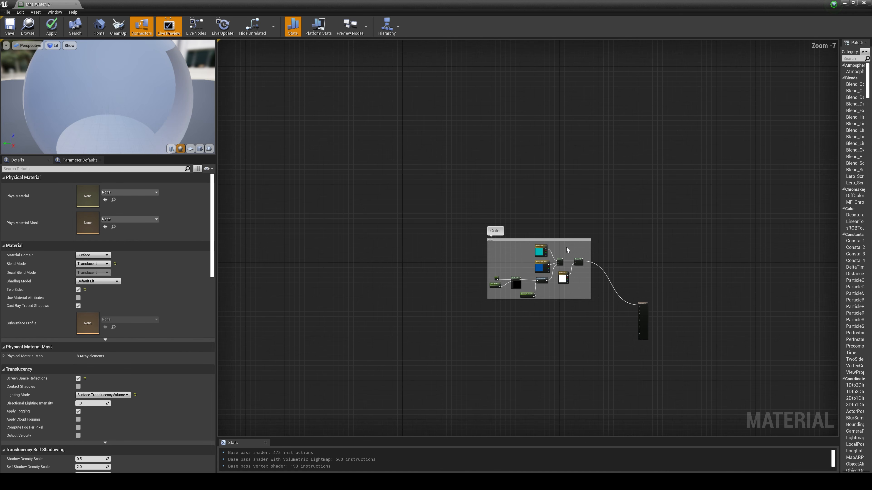
pyautogui.moveTo(569, 240); pyautogui.dragTo(559, 184)
pyautogui.click(588, 331)
pyautogui.scroll(2, 586, 323)
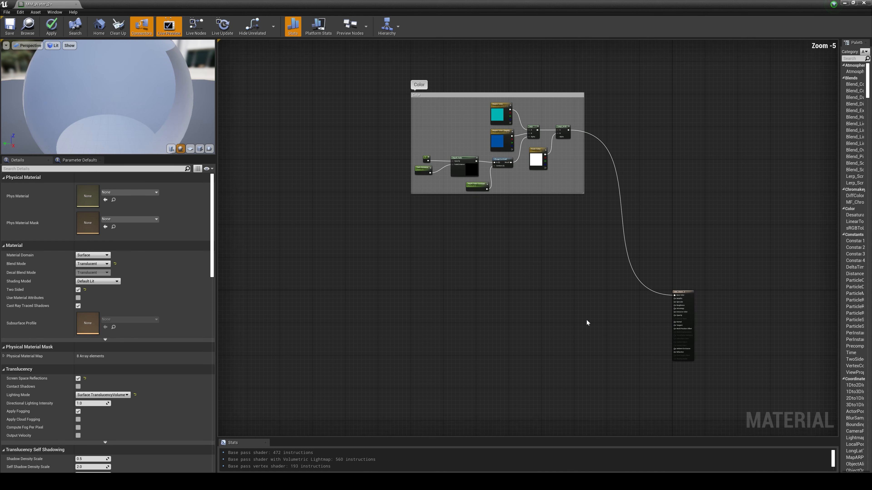
# Open the node search in the empty graph area below and to the left of the Color group.
pyautogui.moveTo(601, 326); pyautogui.dragTo(630, 308, button='right')
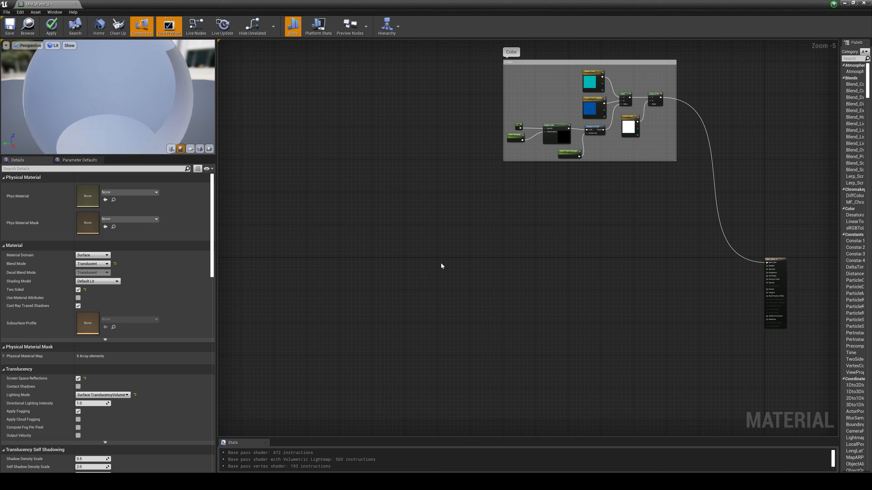
pyautogui.scroll(1, 280, 249)
pyautogui.moveTo(379, 266); pyautogui.dragTo(471, 247, button='right')
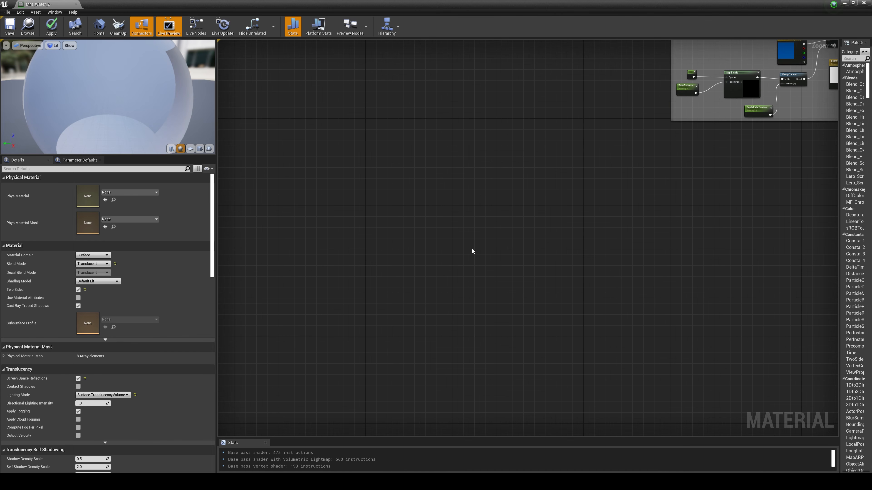
pyautogui.rightClick(478, 218)
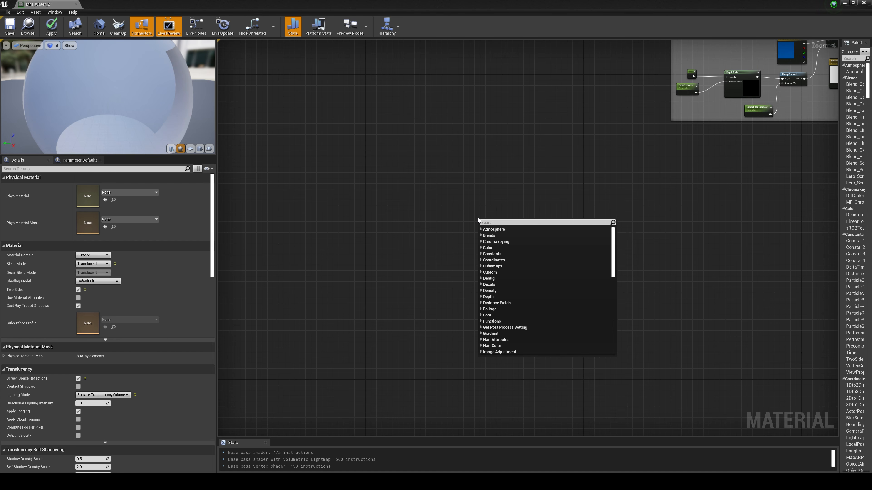
pyautogui.write('A')
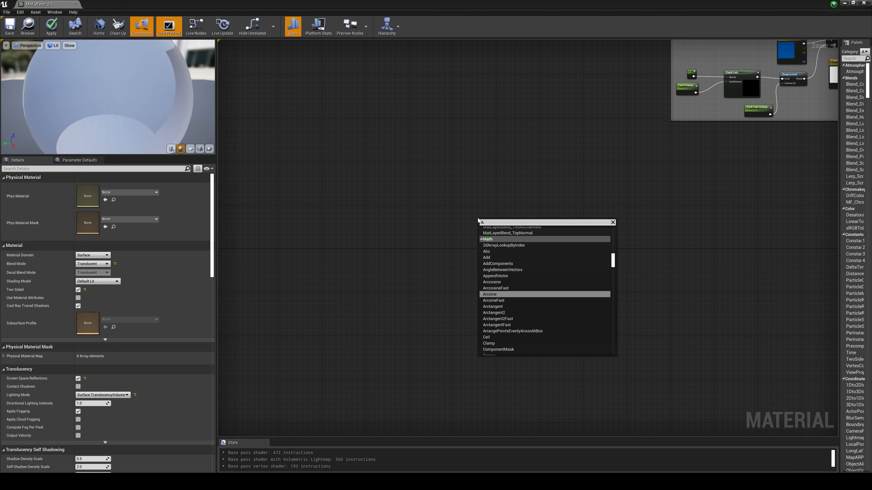
pyautogui.write('bsolut')
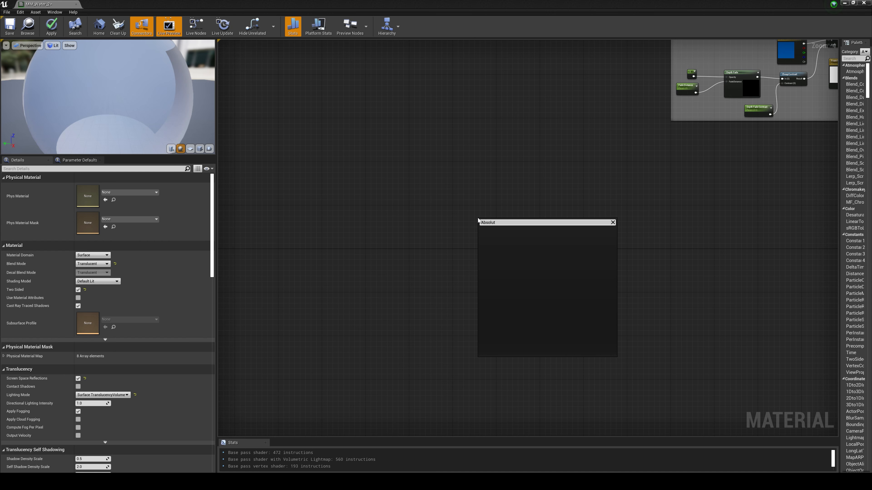
pyautogui.press('BackSpace')
pyautogui.press('BackSpace')
pyautogui.press('BackSpace')
pyautogui.press('BackSpace')
pyautogui.press('BackSpace')
pyautogui.press('BackSpace')
# Find WorldPosition with the search "world pos" and add it as an Absolute World Position node in the empty area.
pyautogui.write('wo')
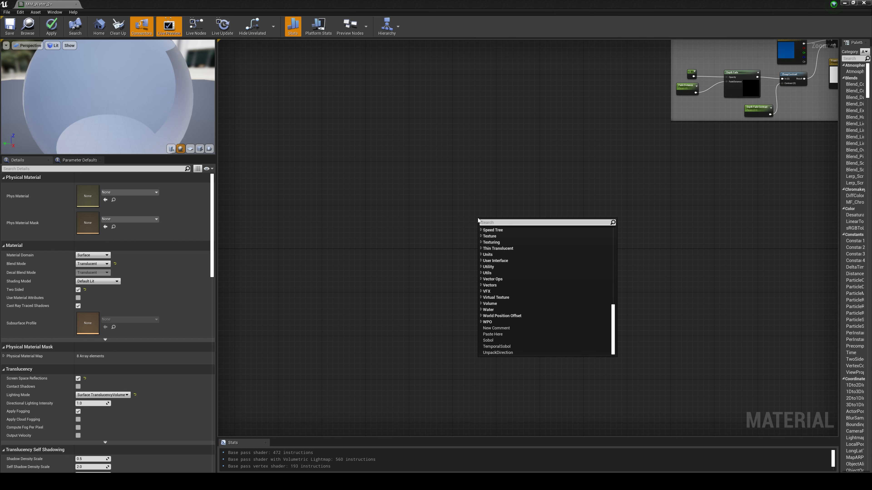
pyautogui.write('rld po')
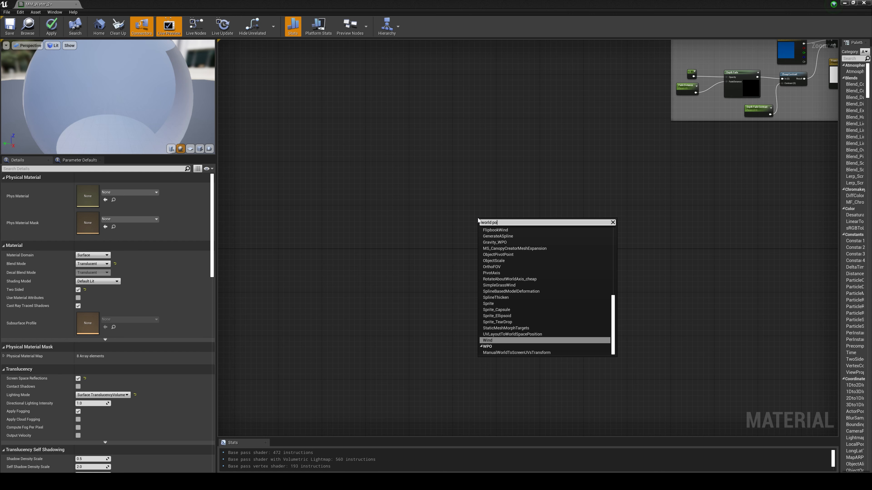
pyautogui.write('s')
pyautogui.scroll(5, 588, 314)
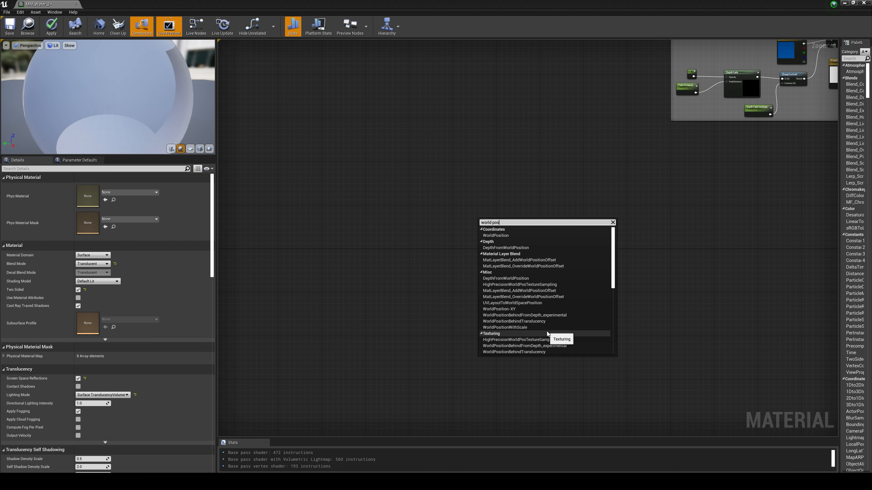
pyautogui.click(507, 236)
pyautogui.click(538, 253)
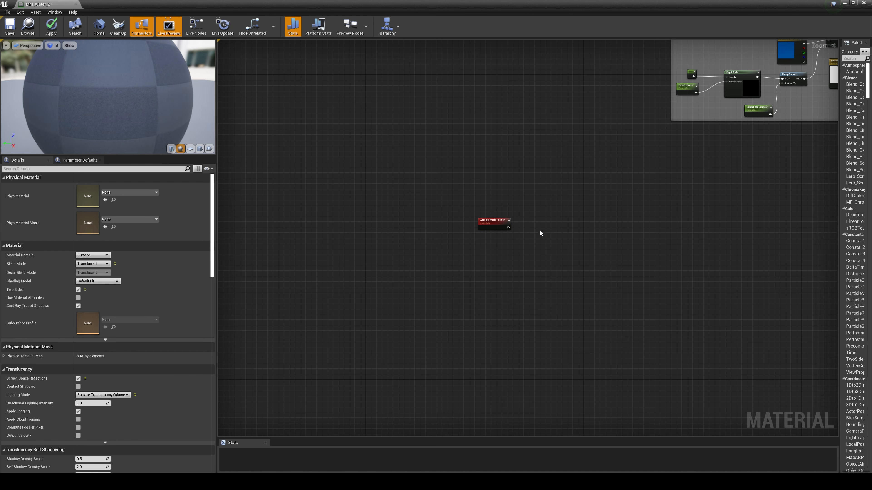
pyautogui.scroll(4, 540, 235)
pyautogui.moveTo(429, 213); pyautogui.dragTo(400, 210)
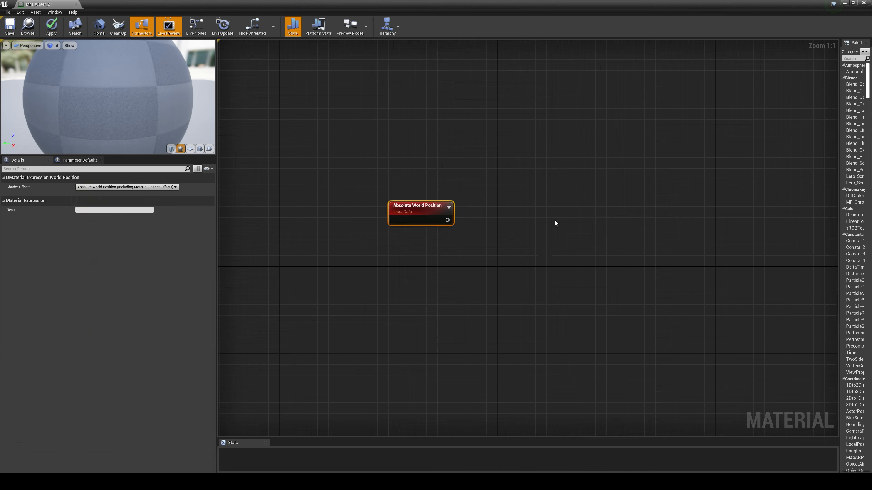
pyautogui.click(550, 219)
# Add a DistanceToNearestSurface node beside Absolute World Position, with the world position feeding its Position input.
pyautogui.rightClick(544, 217)
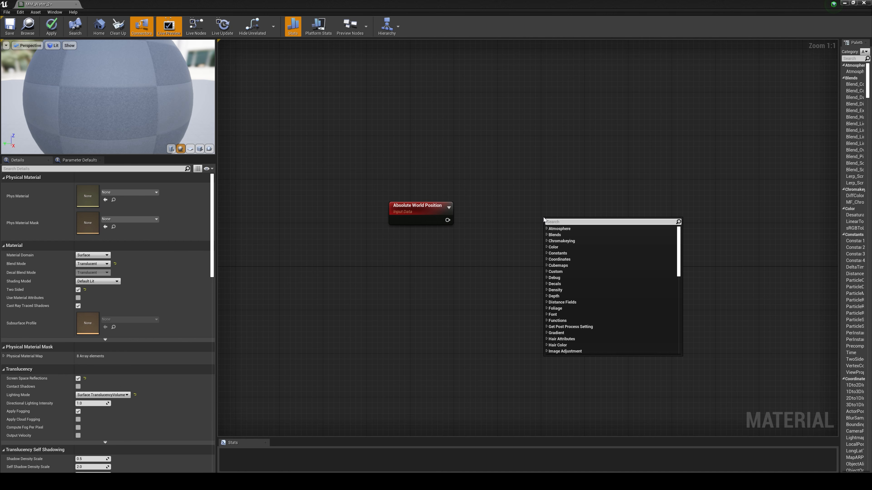
pyautogui.write('distance to')
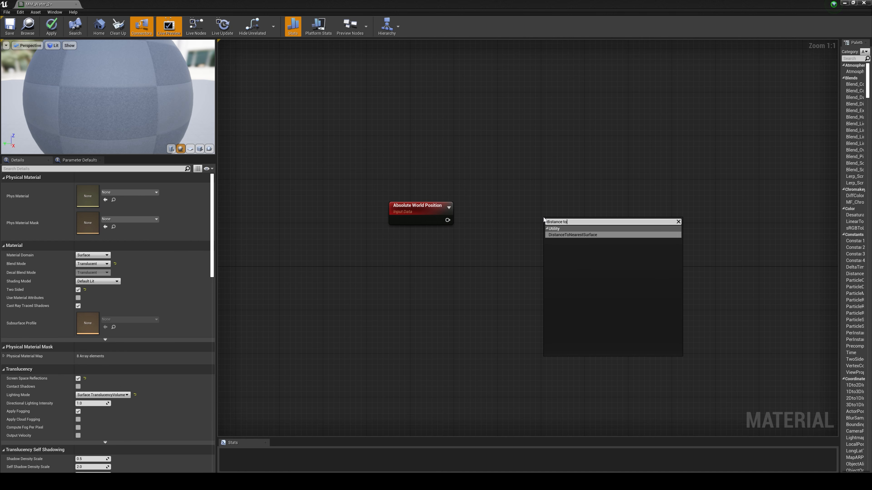
pyautogui.click(589, 235)
pyautogui.moveTo(571, 221); pyautogui.dragTo(489, 208)
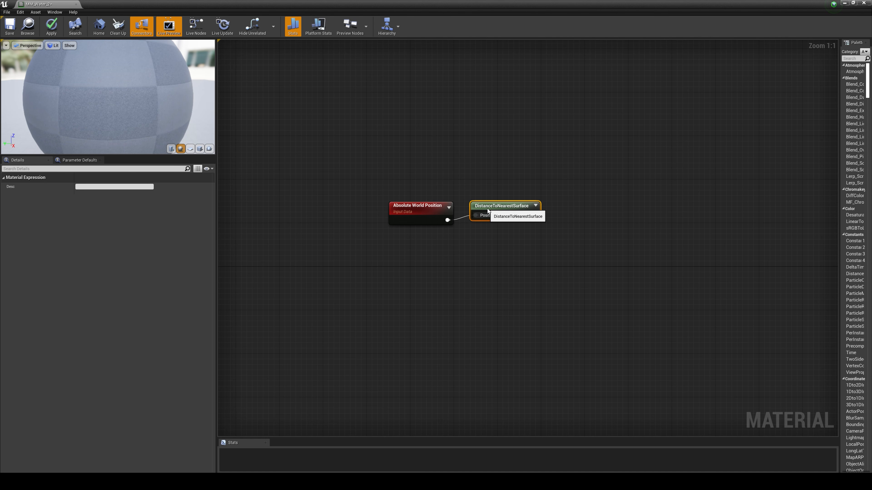
# Add a Divide node after DistanceToNearestSurface, with the distance output feeding its A input.
pyautogui.click(534, 264)
pyautogui.moveTo(570, 234); pyautogui.dragTo(548, 234, button='right')
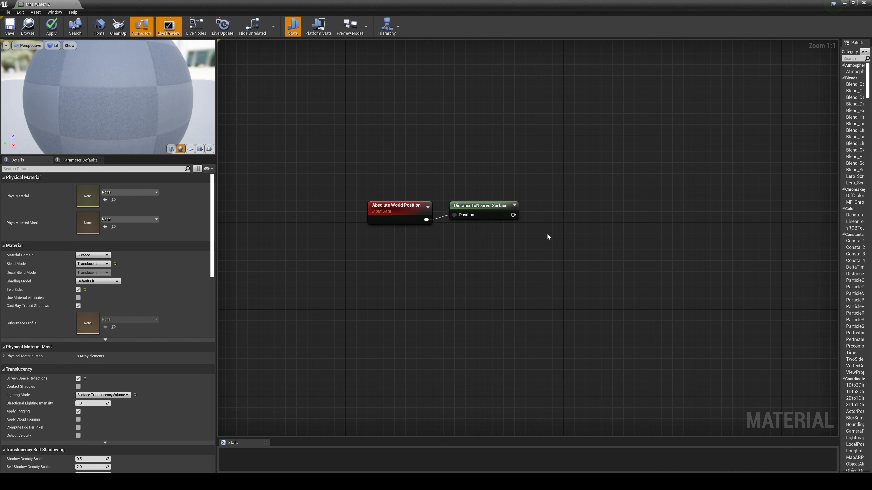
pyautogui.click(548, 227)
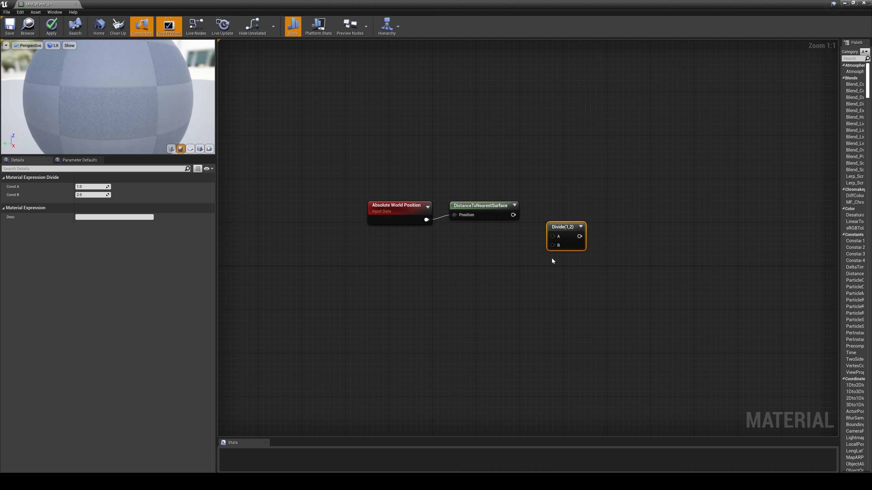
pyautogui.moveTo(558, 228)
pyautogui.mouseDown()
pyautogui.moveTo(553, 218)
pyautogui.moveTo(547, 225)
pyautogui.mouseUp()
pyautogui.click(491, 252)
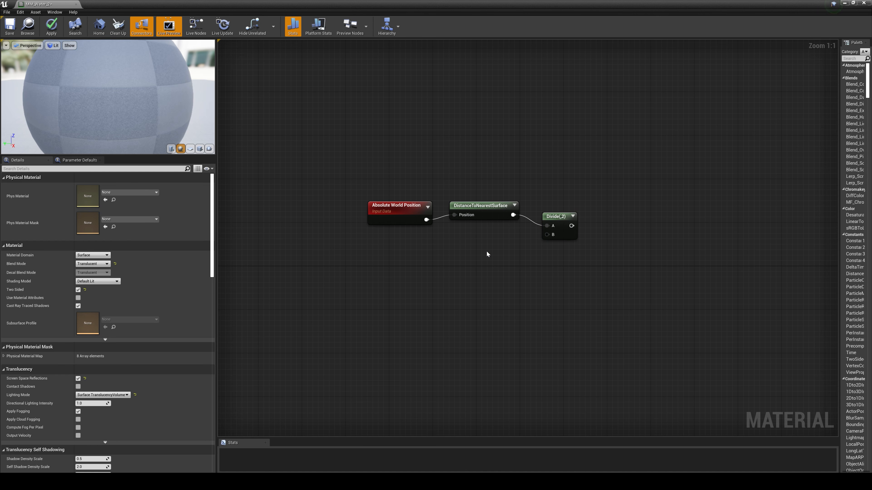
# Create a scalar parameter named Foam Out distance below DistanceToNearestSurface and set its default value to 100.
pyautogui.click(485, 253)
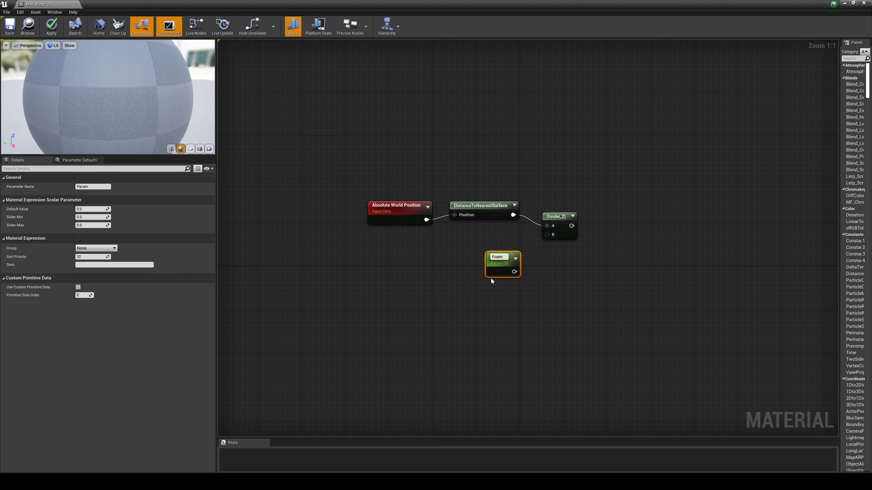
pyautogui.write('Foam Out distanc')
pyautogui.write('e')
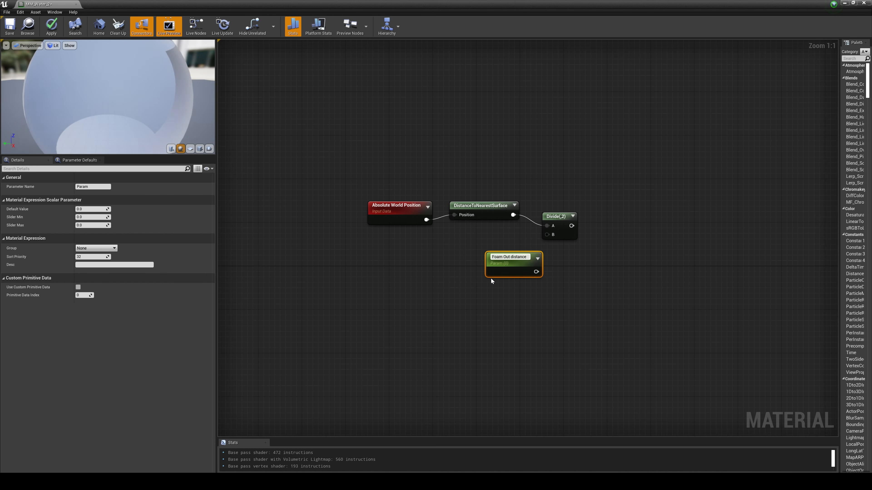
pyautogui.click(576, 303)
pyautogui.moveTo(499, 261); pyautogui.dragTo(463, 253)
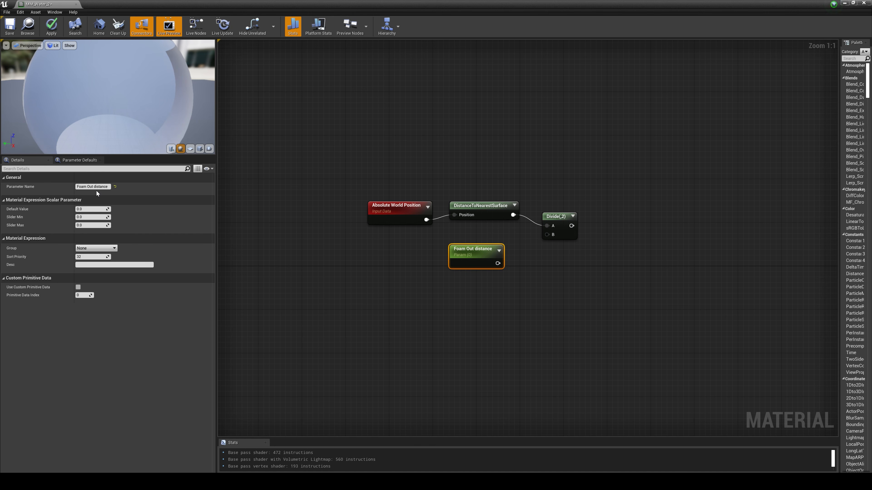
pyautogui.click(90, 209)
pyautogui.write('100')
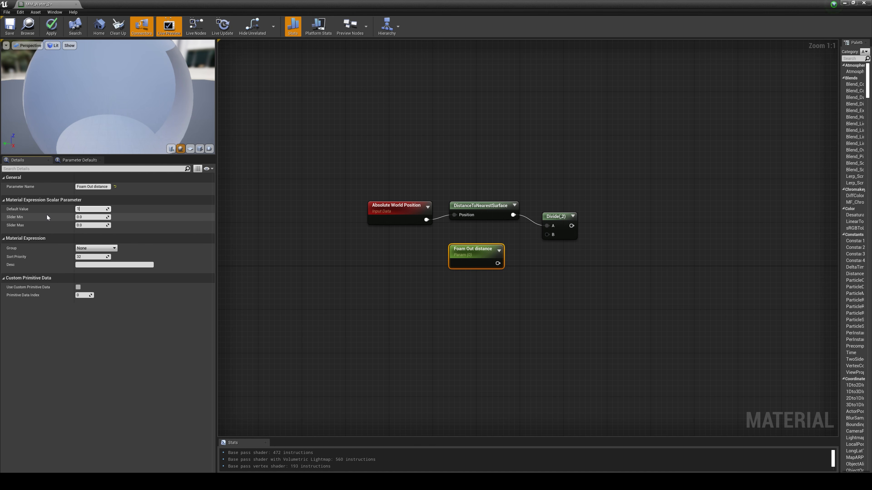
# Connect Foam Out distance to the Divide node's B input and tuck the parameter in close to the Divide node.
pyautogui.click(584, 316)
pyautogui.moveTo(497, 263); pyautogui.dragTo(548, 235)
pyautogui.moveTo(470, 255); pyautogui.dragTo(485, 243)
pyautogui.click(576, 315)
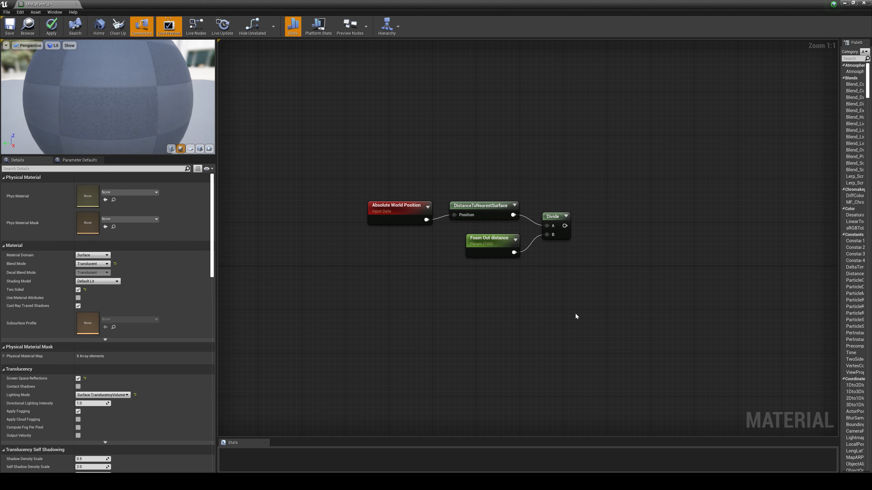
# Add a Saturate node fed by the Divide output and align it beside the Divide node.
pyautogui.rightClick(603, 230)
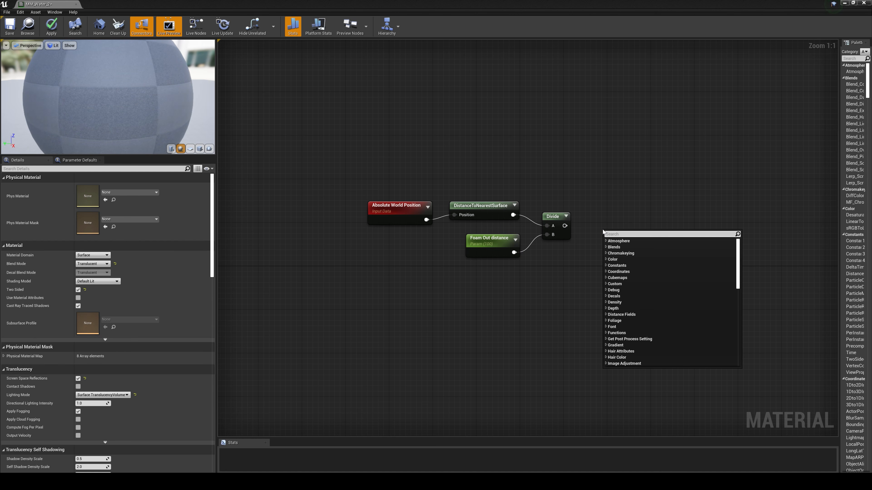
pyautogui.write('sat')
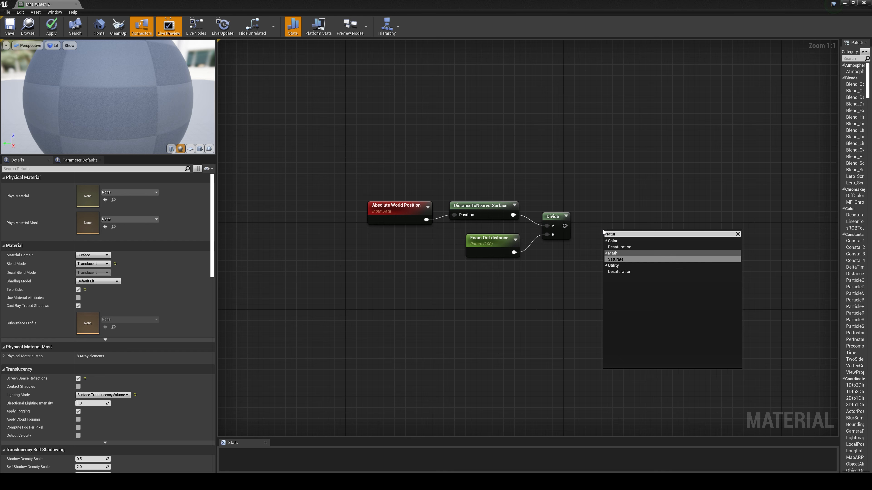
pyautogui.write('ur')
pyautogui.click(626, 261)
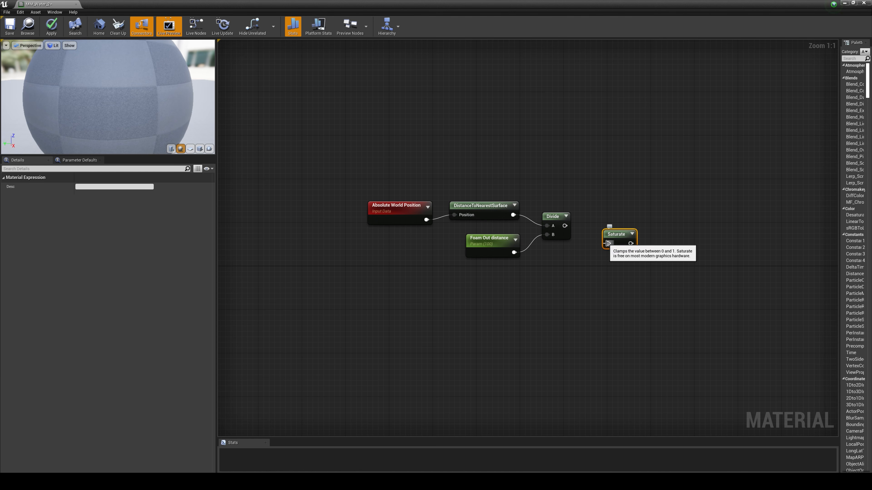
pyautogui.moveTo(608, 243); pyautogui.dragTo(565, 226)
pyautogui.moveTo(614, 239); pyautogui.dragTo(596, 221)
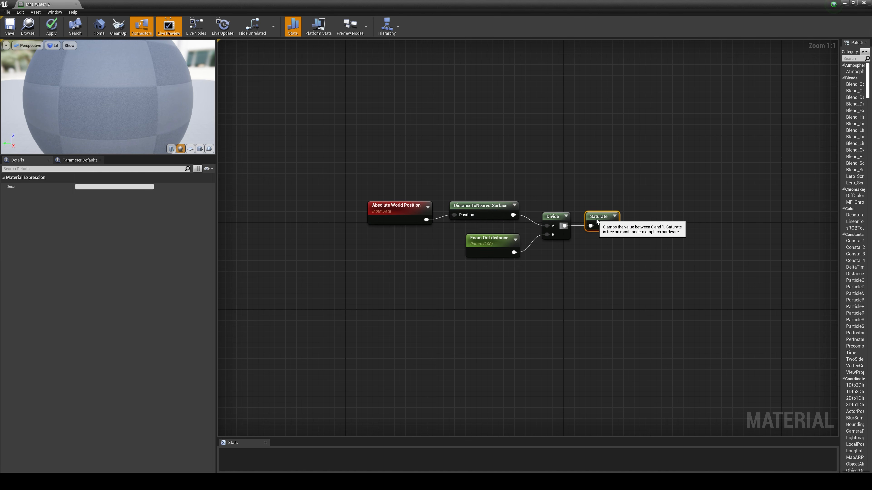
pyautogui.click(599, 308)
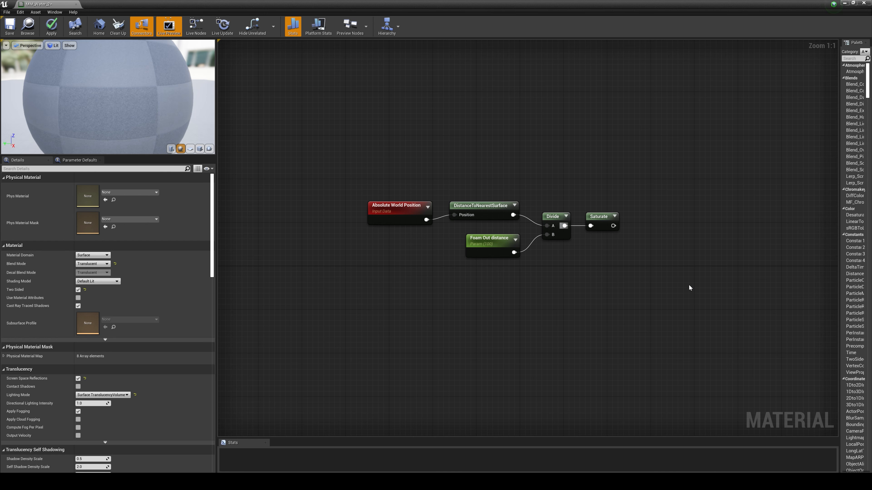
# Place an Add node after Saturate, with the Saturate output feeding its A input.
pyautogui.click(650, 227)
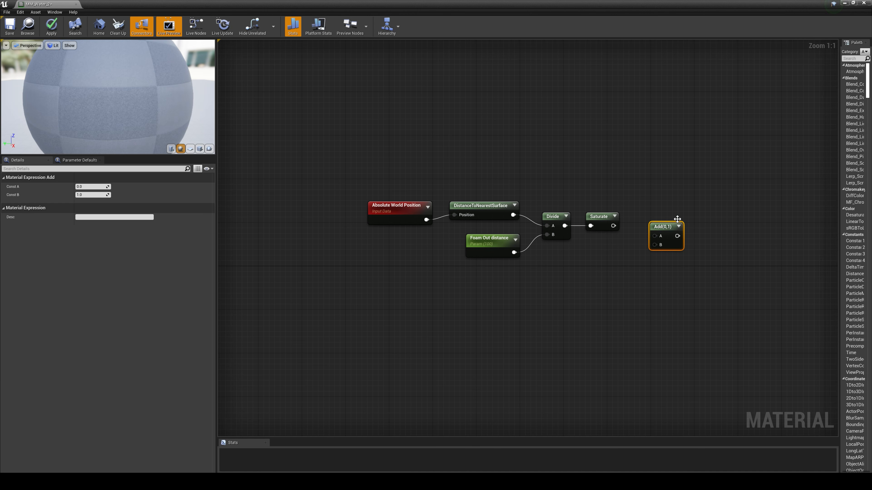
pyautogui.moveTo(654, 225)
pyautogui.mouseDown()
pyautogui.moveTo(640, 230)
pyautogui.moveTo(659, 224)
pyautogui.moveTo(652, 218)
pyautogui.mouseUp()
pyautogui.click(728, 253)
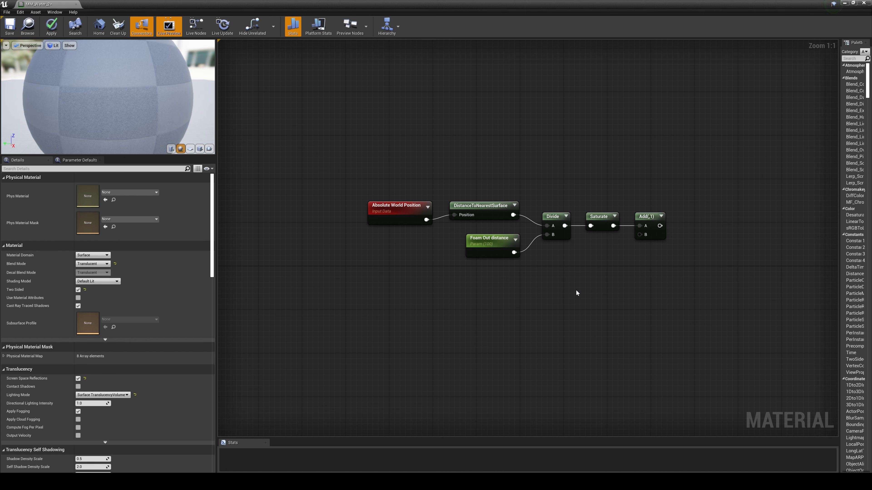
# Create a scalar parameter named Speed Of Foam Lines in the empty area below Foam Out distance.
pyautogui.moveTo(576, 292); pyautogui.dragTo(508, 237, button='right')
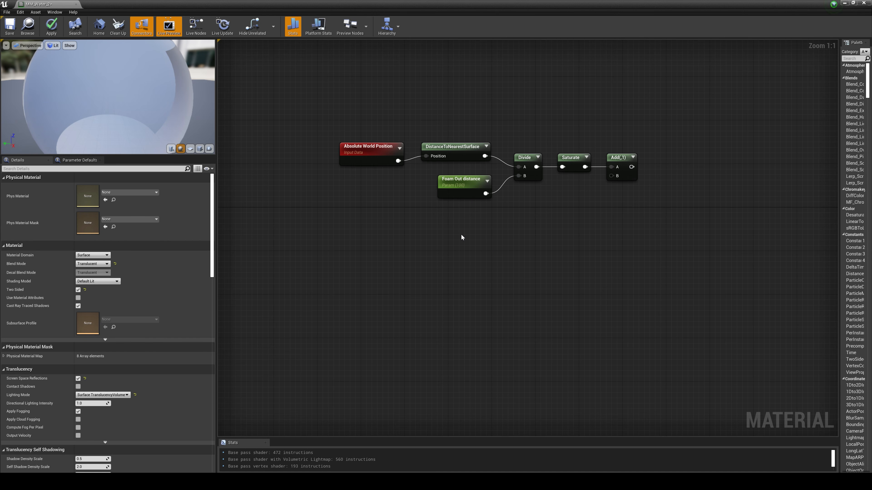
pyautogui.click(453, 238)
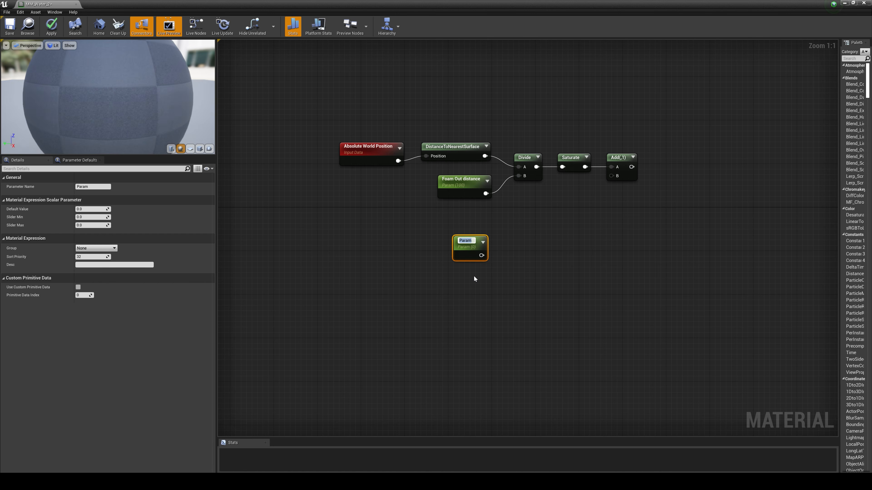
pyautogui.write('Speed')
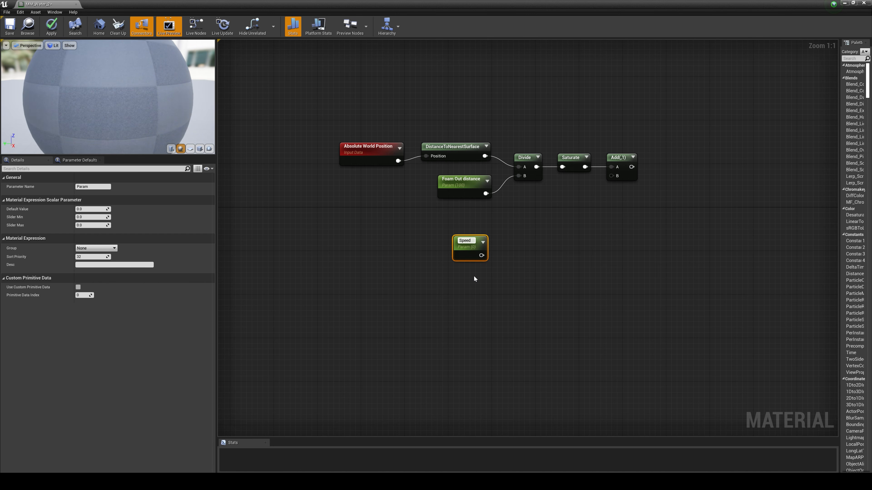
pyautogui.write(' Of')
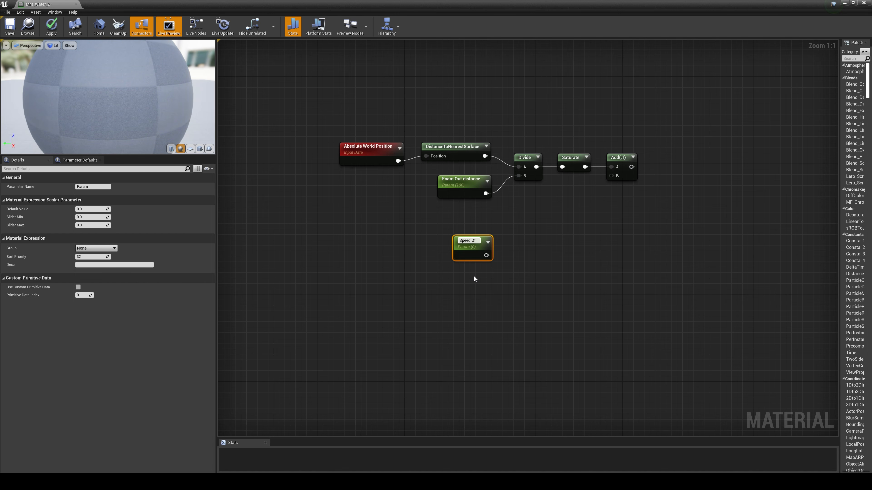
pyautogui.write(' Foam Lines')
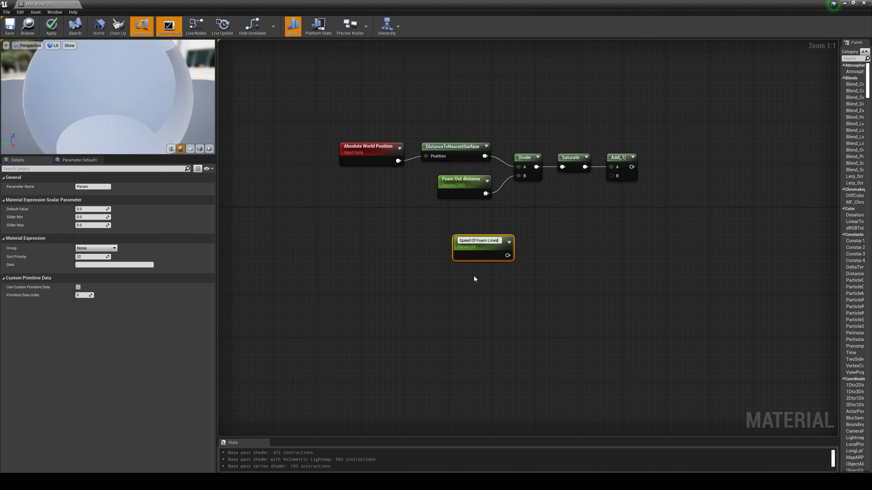
pyautogui.click(564, 288)
# Set the default value of Speed Of Foam Lines to 4 and line the node up under Foam Out distance.
pyautogui.click(461, 256)
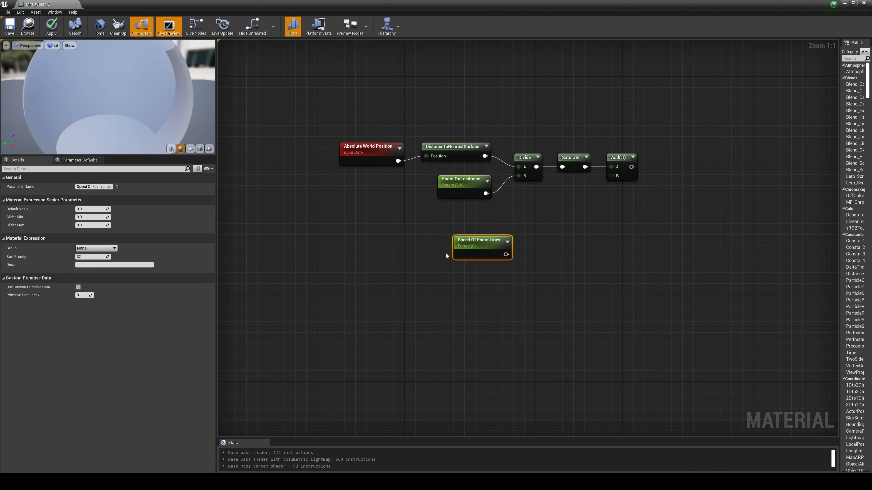
pyautogui.click(96, 209)
pyautogui.write('4')
pyautogui.press('Return')
pyautogui.click(510, 308)
pyautogui.moveTo(486, 243); pyautogui.dragTo(469, 232)
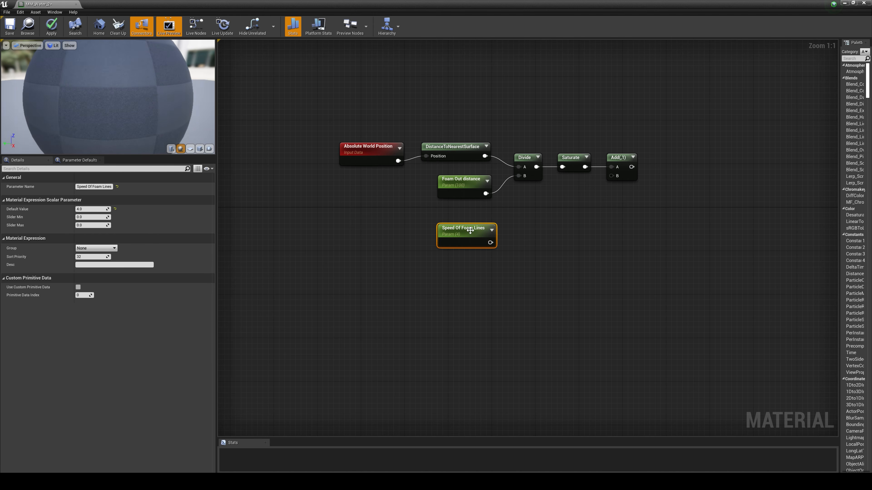
# Duplicate the Speed Of Foam Lines parameter, place the copy directly beneath it and rename it Amount Of Foam Lines.
pyautogui.hotkey('ctrl', 'd')
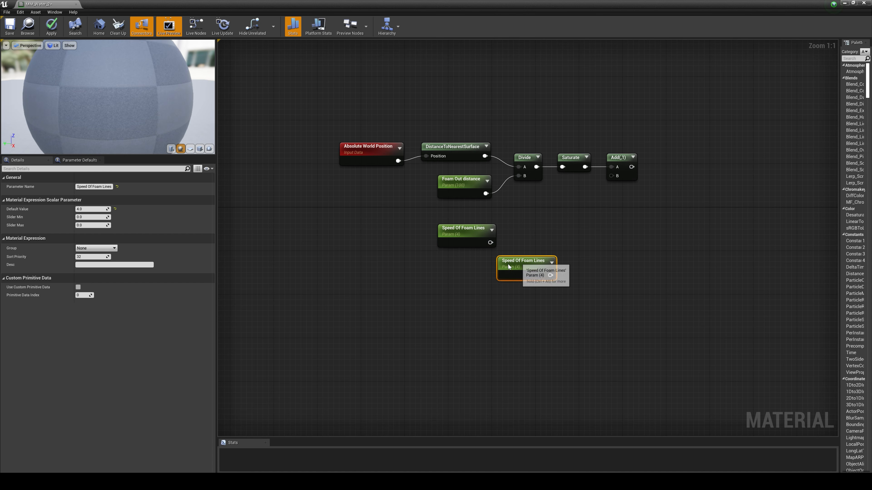
pyautogui.moveTo(520, 264); pyautogui.dragTo(462, 265)
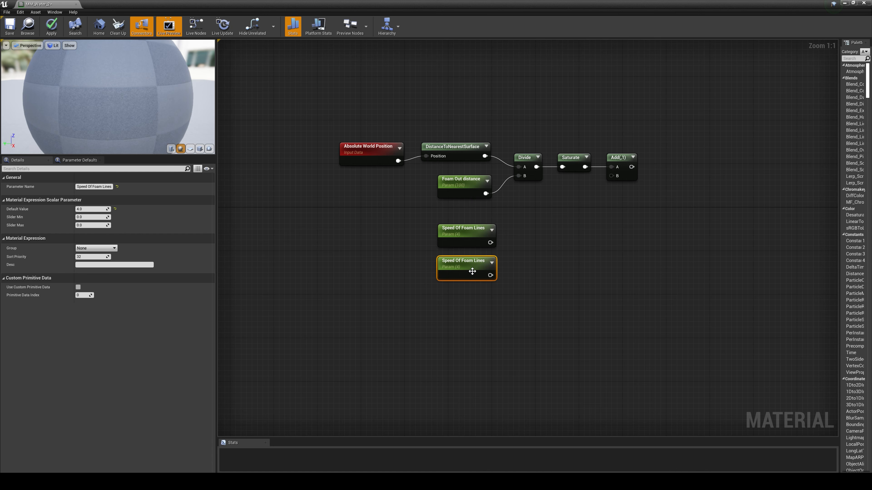
pyautogui.doubleClick(82, 187)
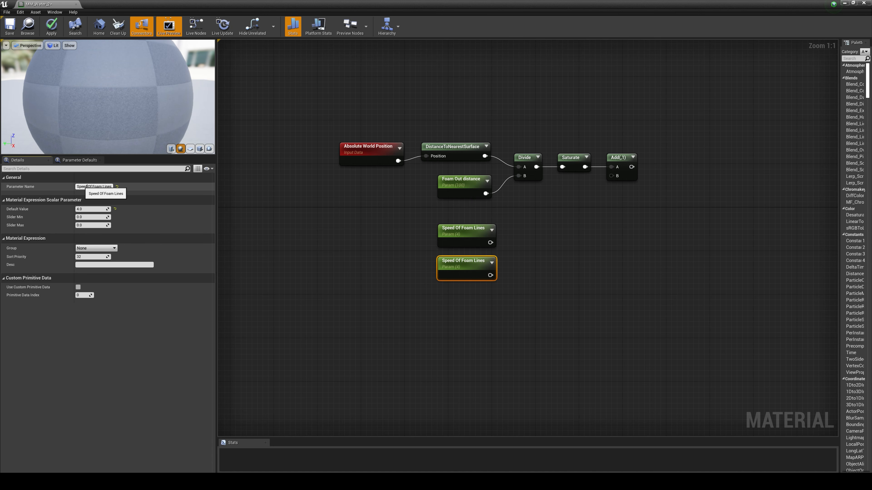
pyautogui.press('BackSpace')
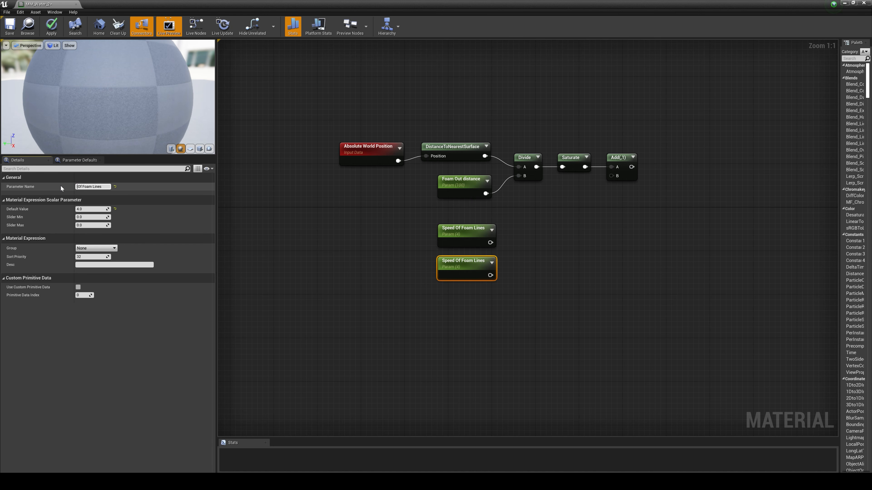
pyautogui.write('Amount')
pyautogui.press('Return')
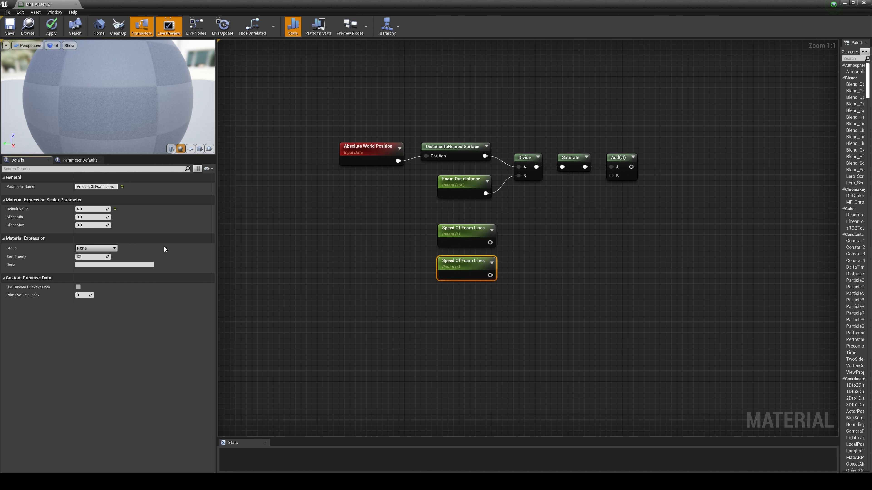
pyautogui.click(388, 274)
# Set the default value of Amount Of Foam Lines to 1.
pyautogui.click(458, 264)
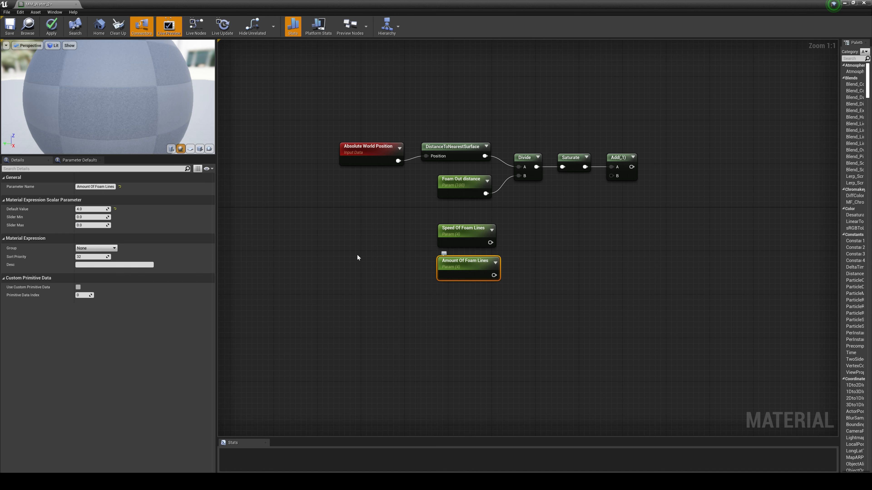
pyautogui.click(81, 211)
pyautogui.write('1')
pyautogui.click(538, 257)
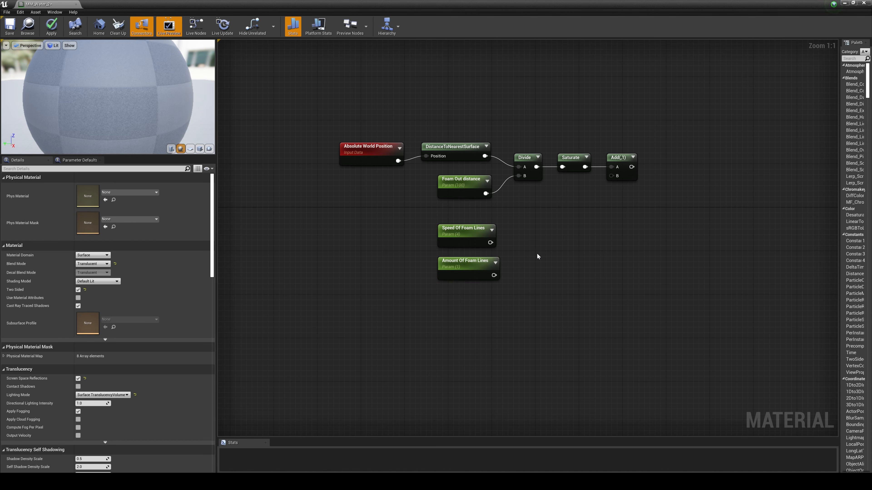
# Add a Multiply node with Speed Of Foam Lines feeding A and Amount Of Foam Lines feeding B.
pyautogui.click(522, 250)
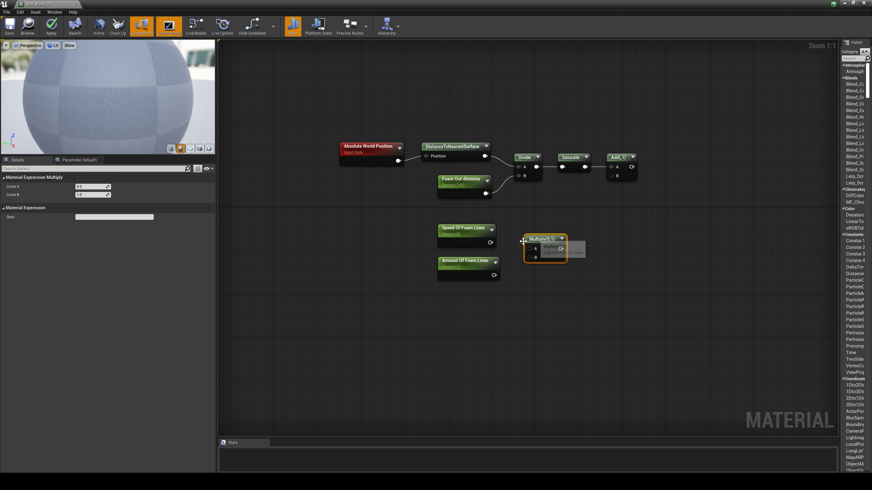
pyautogui.moveTo(491, 243); pyautogui.dragTo(494, 276)
pyautogui.moveTo(532, 237); pyautogui.dragTo(521, 232)
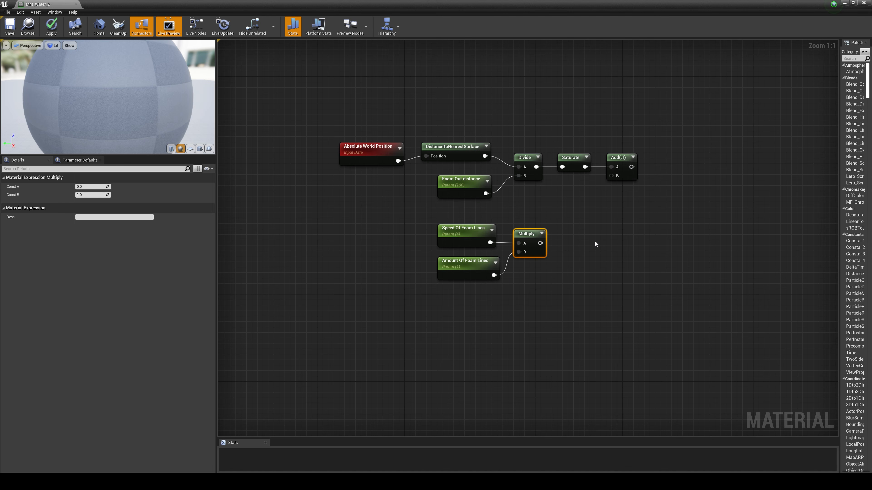
pyautogui.click(618, 240)
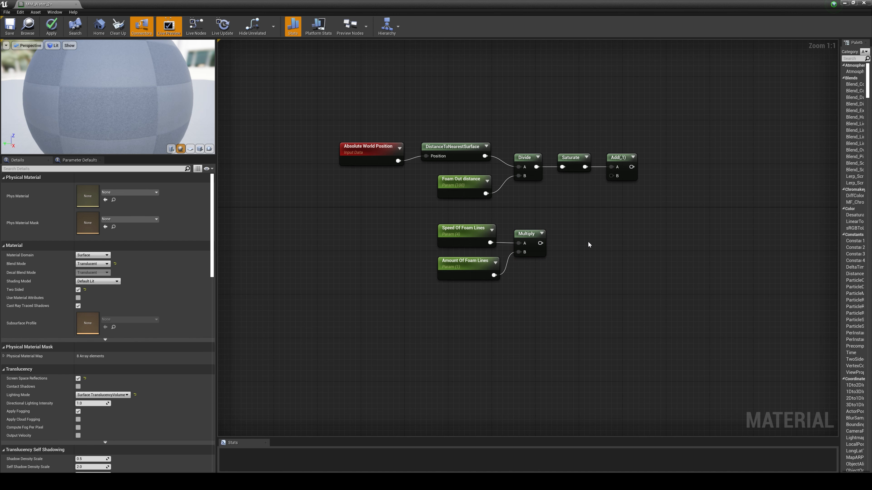
# Add a Divide node beside the foam-lines Multiply and feed that Multiply into its B input.
pyautogui.moveTo(589, 241); pyautogui.dragTo(567, 256, button='right')
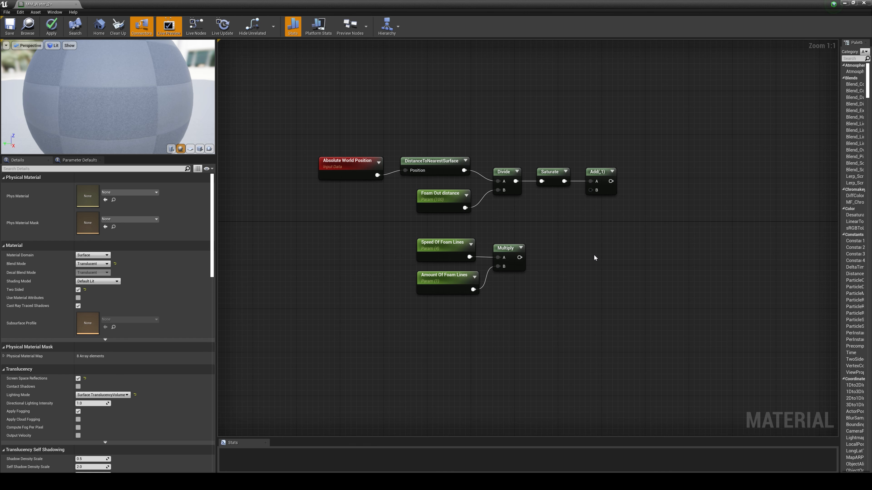
pyautogui.press('d')
pyautogui.click(576, 239)
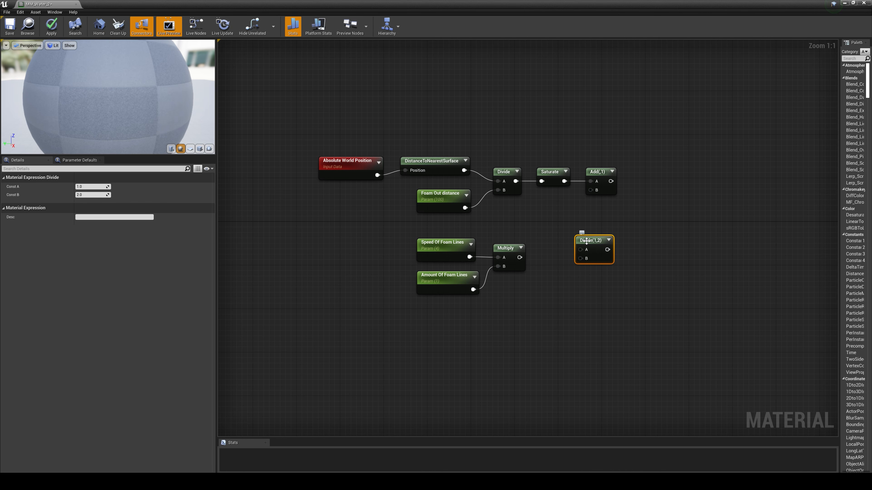
pyautogui.moveTo(581, 240); pyautogui.dragTo(565, 236)
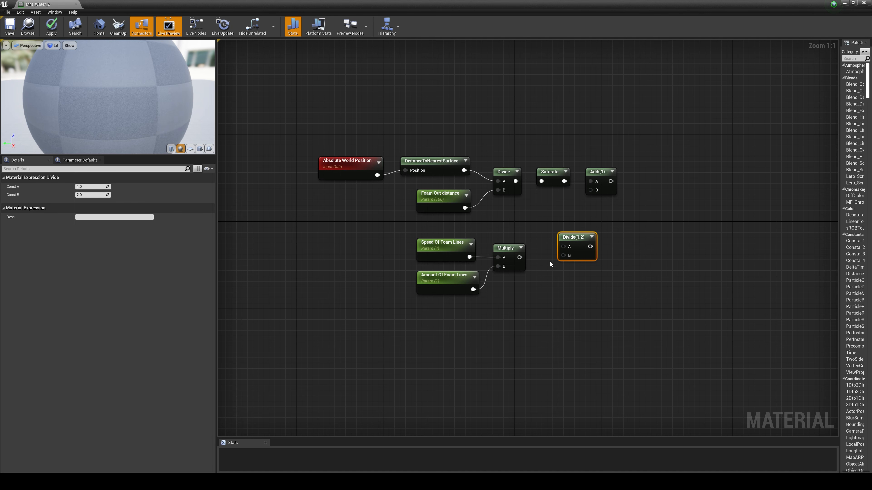
pyautogui.moveTo(519, 258); pyautogui.dragTo(563, 255)
pyautogui.click(568, 293)
# Add a Time node feeding A of the new Divide, and connect that Divide's output to B of the Add node.
pyautogui.rightClick(567, 293)
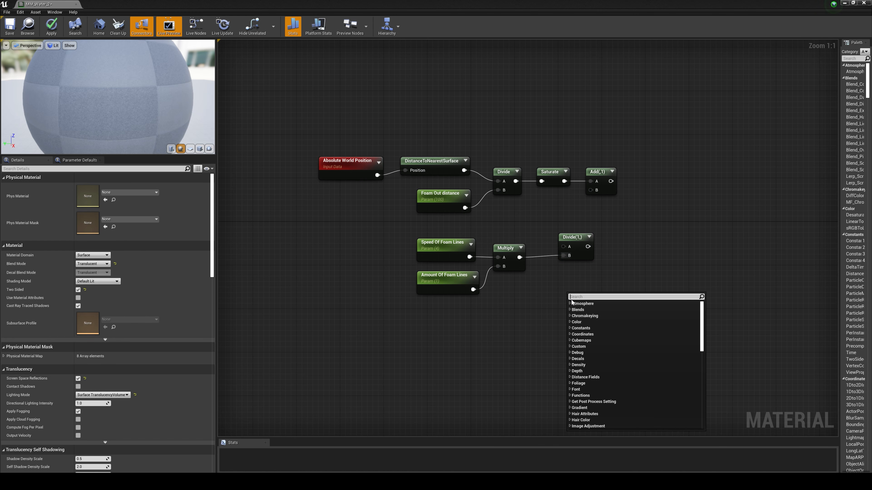
pyautogui.write('time')
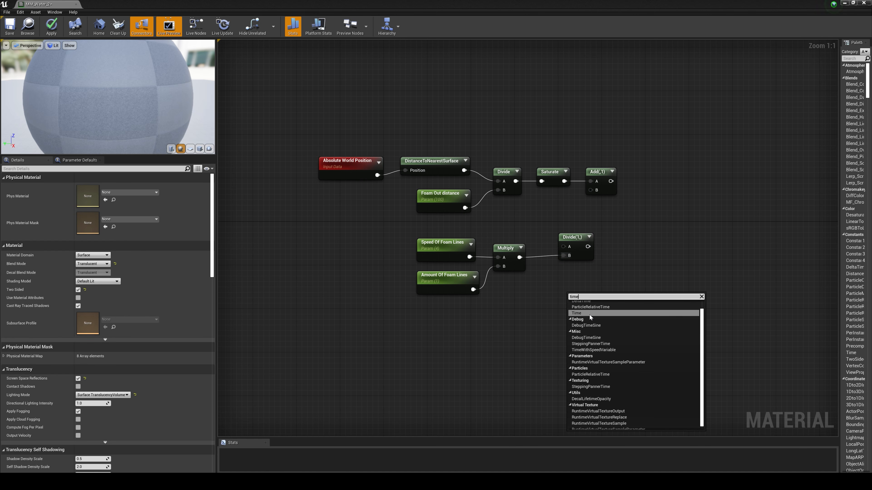
pyautogui.click(590, 313)
pyautogui.moveTo(580, 297); pyautogui.dragTo(563, 247)
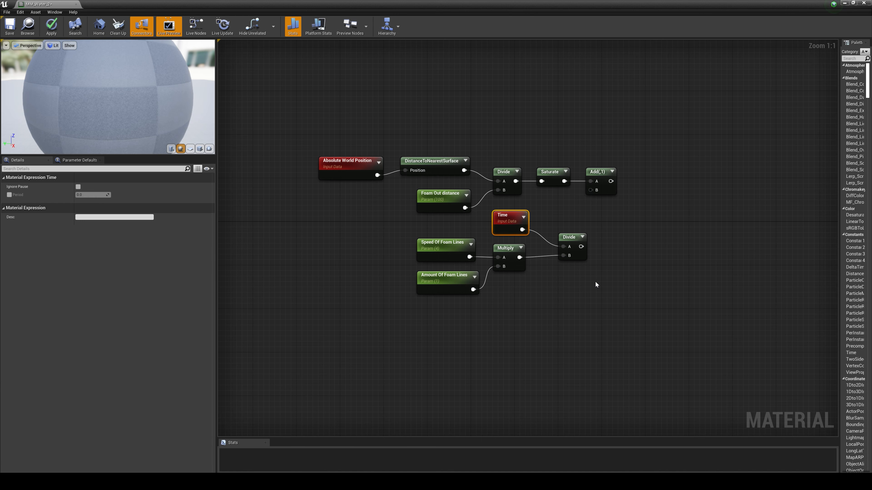
pyautogui.moveTo(655, 234); pyautogui.dragTo(611, 261, button='right')
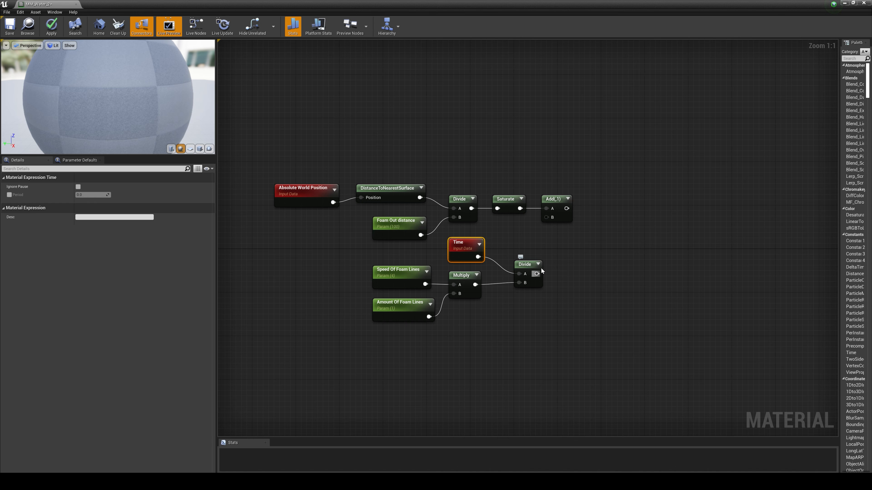
pyautogui.moveTo(541, 272); pyautogui.dragTo(549, 219)
pyautogui.click(623, 243)
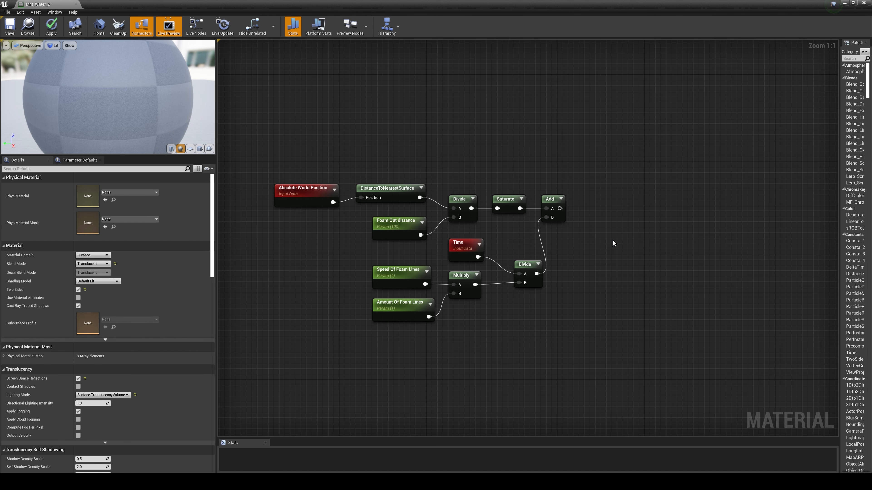
# Add a Multiply node after Add, with Add feeding A and Amount Of Foam Lines feeding B.
pyautogui.click(587, 207)
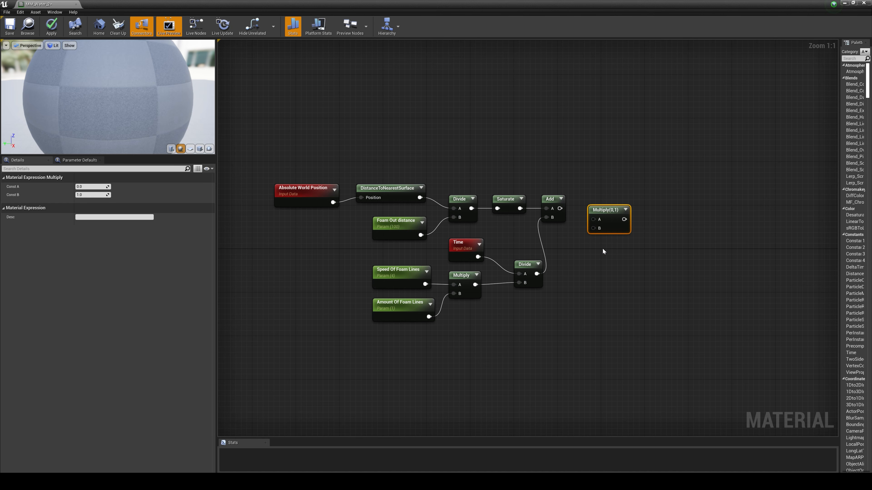
pyautogui.moveTo(586, 208); pyautogui.dragTo(425, 320)
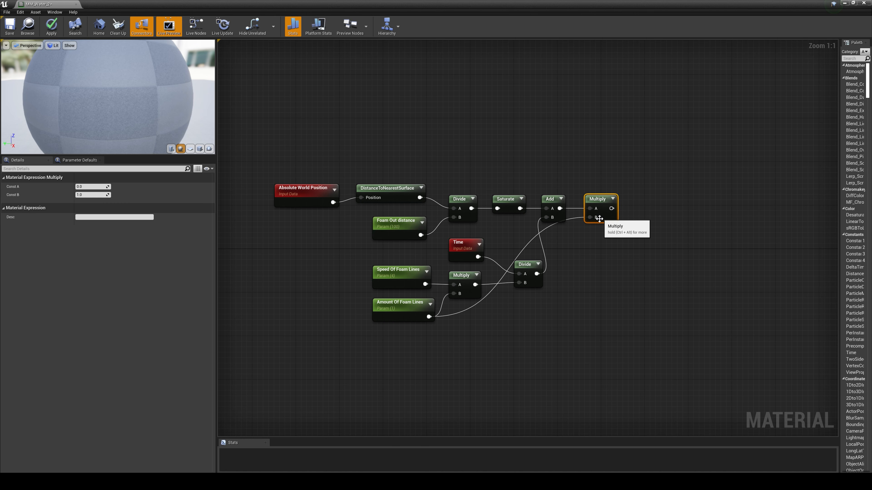
pyautogui.click(646, 208)
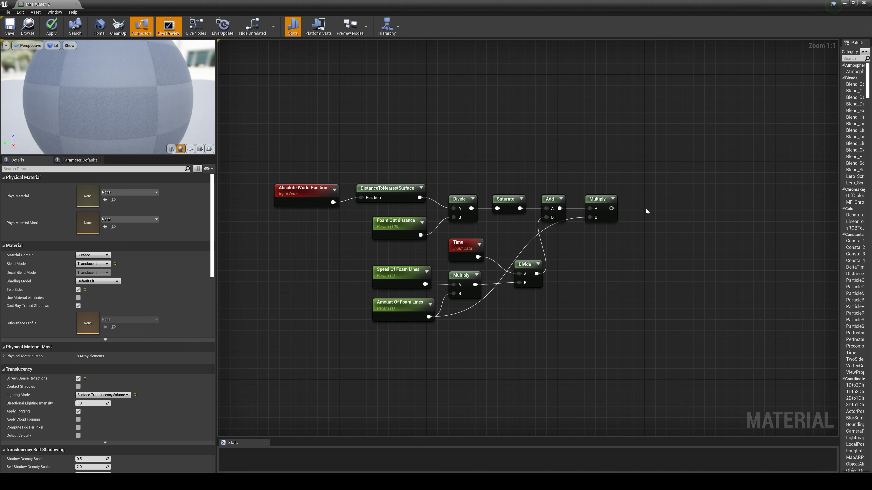
# Add a Sine node fed by the Multiply that follows Add, and line it up in the row.
pyautogui.rightClick(651, 219)
pyautogui.write('sine')
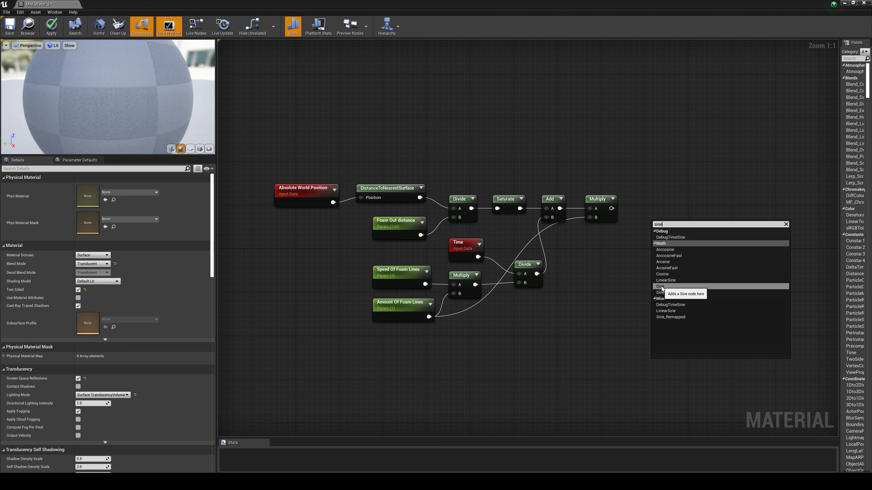
pyautogui.click(661, 287)
pyautogui.moveTo(659, 223); pyautogui.dragTo(638, 200)
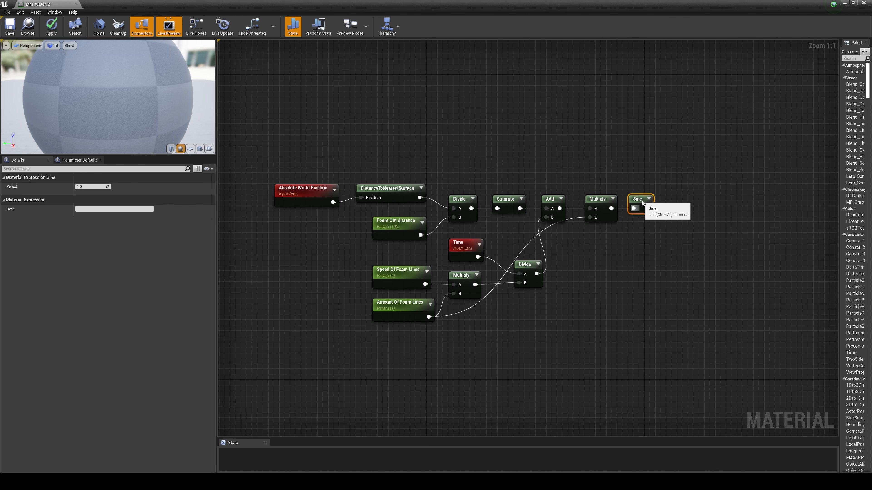
pyautogui.moveTo(666, 302); pyautogui.dragTo(654, 300)
# Add a OneMinus node beneath Sine and feed it from the Saturate output.
pyautogui.rightClick(607, 279)
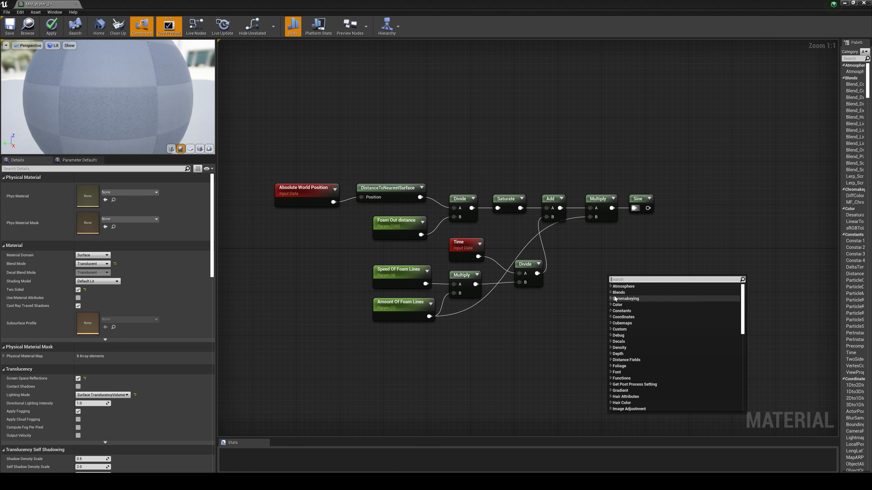
pyautogui.write('one min')
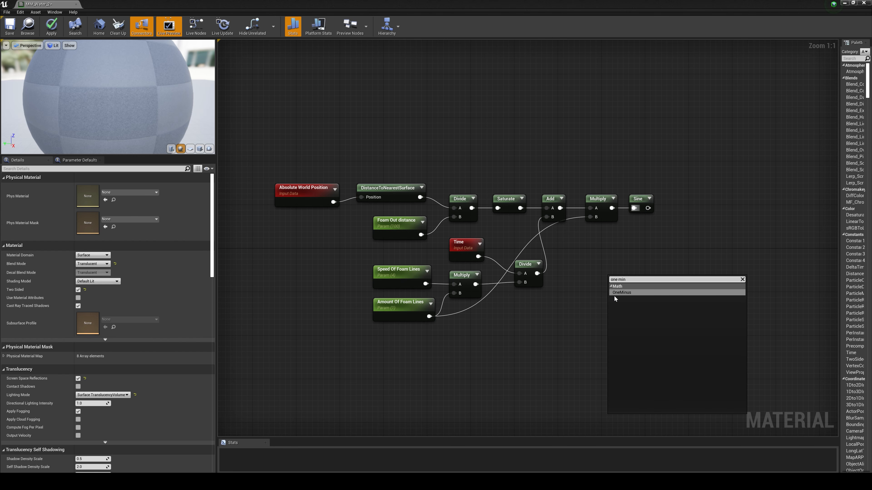
pyautogui.click(616, 292)
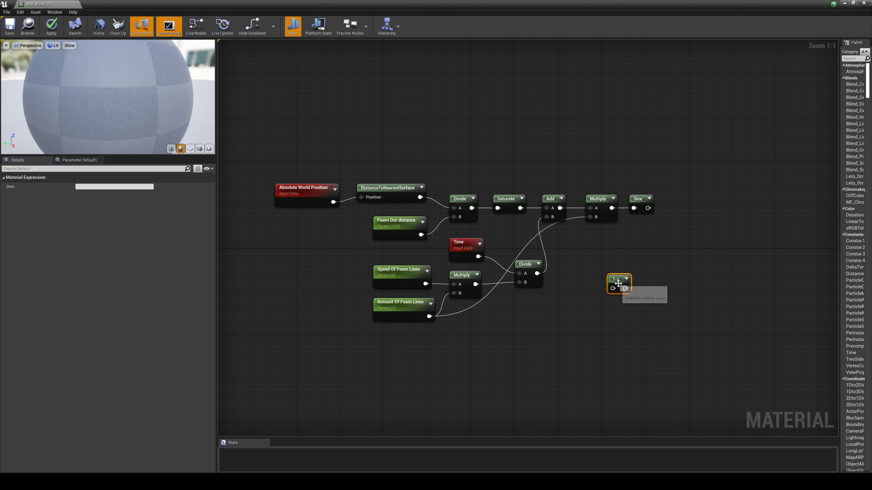
pyautogui.moveTo(619, 274); pyautogui.dragTo(641, 235)
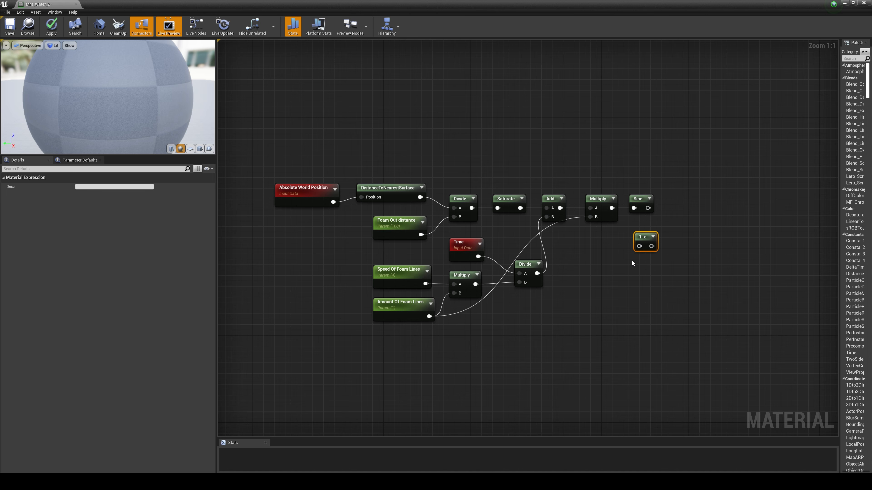
pyautogui.moveTo(521, 209); pyautogui.dragTo(644, 230)
pyautogui.click(699, 229)
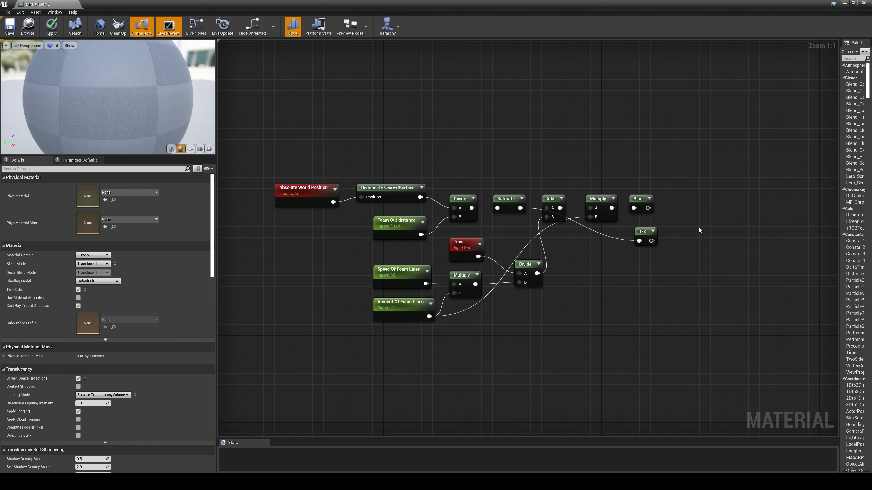
# Add a Multiply node with Sine feeding A and OneMinus feeding B, and align it with the upper row.
pyautogui.press('m')
pyautogui.click(681, 221)
pyautogui.moveTo(691, 222)
pyautogui.mouseDown()
pyautogui.moveTo(687, 206)
pyautogui.moveTo(672, 218)
pyautogui.moveTo(683, 219)
pyautogui.mouseUp()
pyautogui.moveTo(652, 241); pyautogui.dragTo(683, 228)
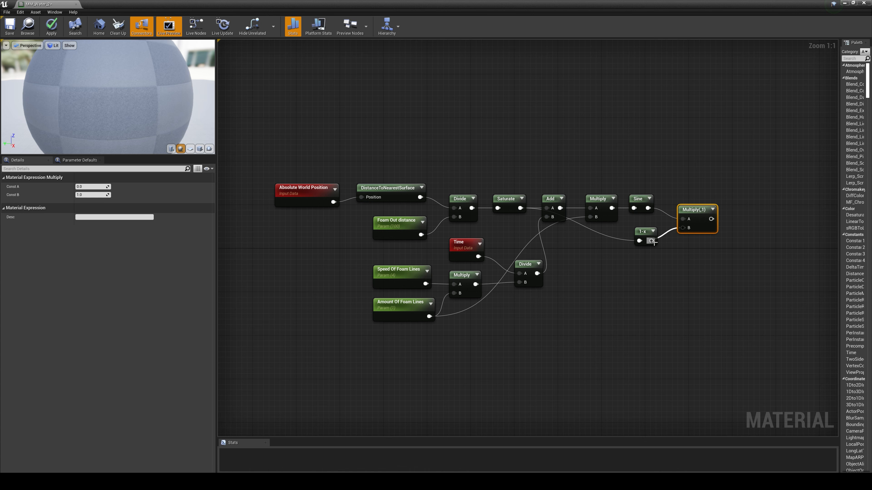
pyautogui.moveTo(726, 262); pyautogui.dragTo(619, 281, button='right')
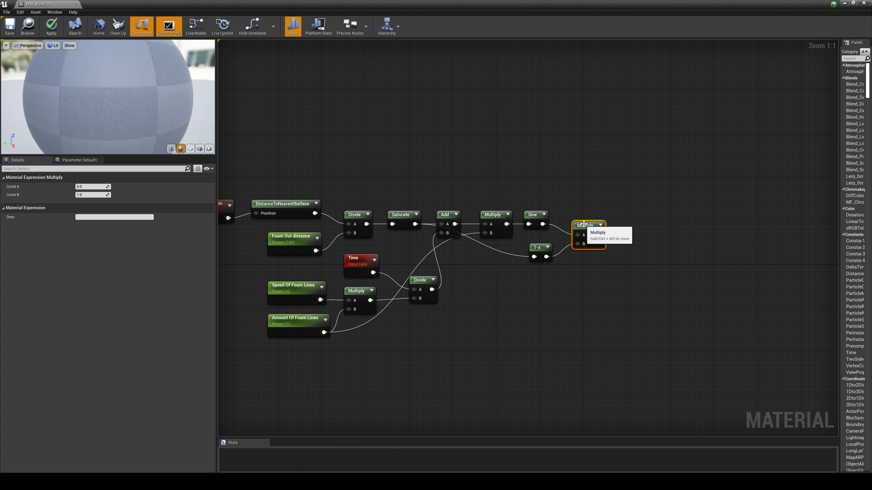
pyautogui.moveTo(585, 226); pyautogui.dragTo(585, 215)
pyautogui.moveTo(677, 231); pyautogui.dragTo(646, 229, button='right')
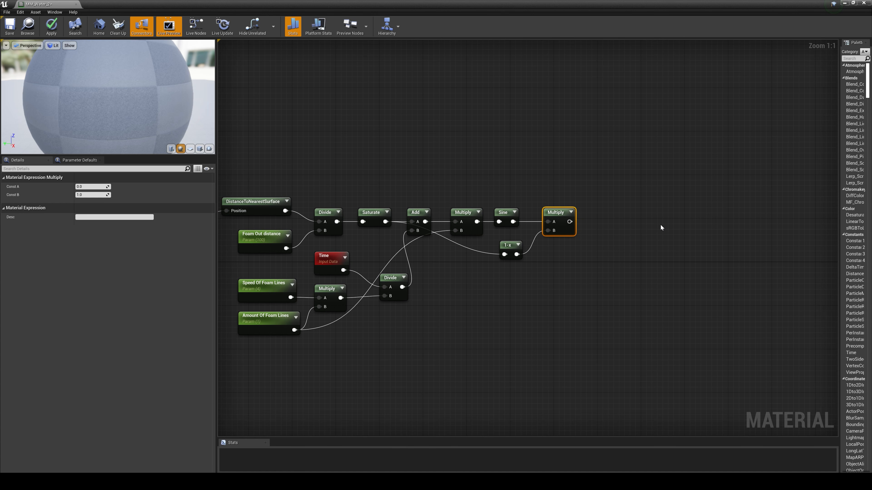
pyautogui.click(620, 234)
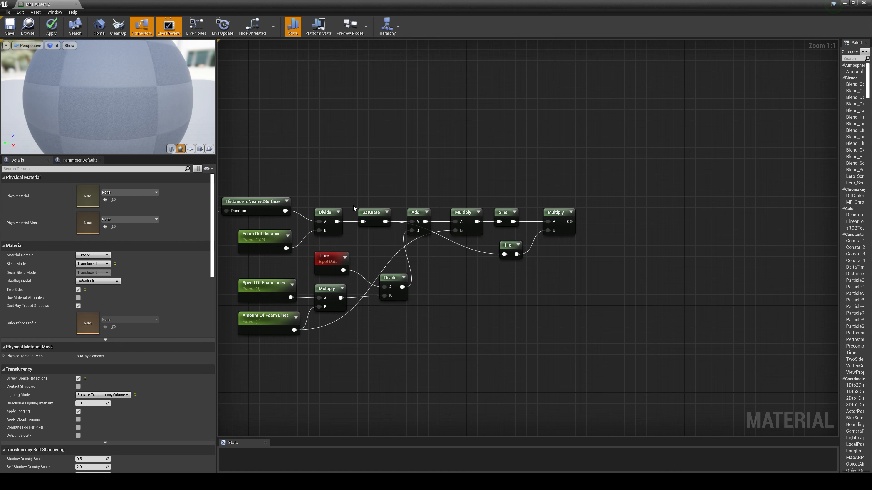
# Duplicate the Saturate node, place the copy after the last Multiply and feed it from that Multiply.
pyautogui.click(373, 213)
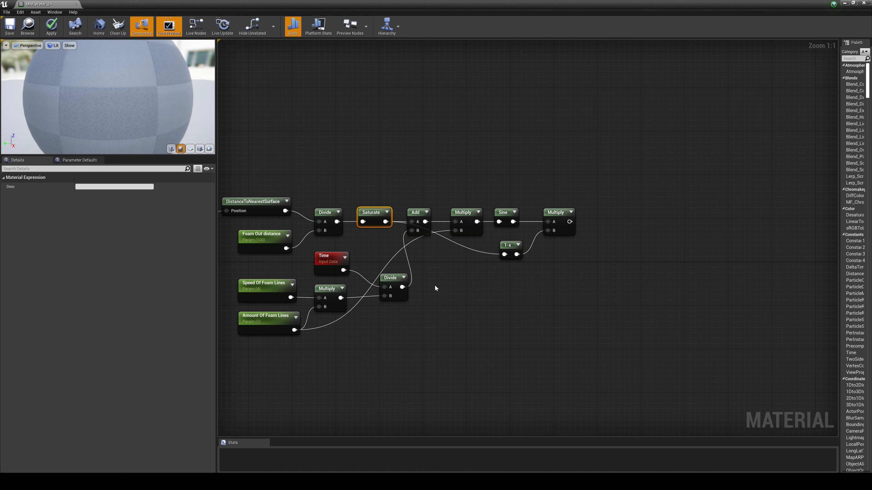
pyautogui.hotkey('ctrl', 'v')
pyautogui.moveTo(446, 289); pyautogui.dragTo(598, 221)
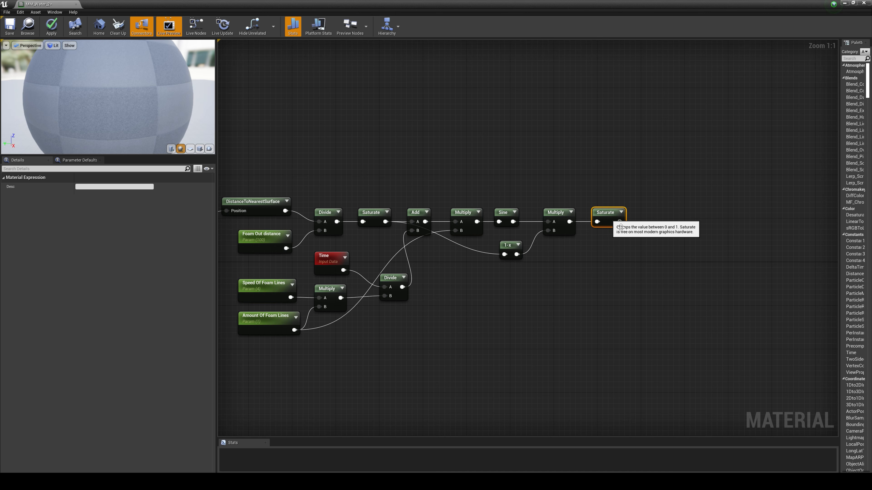
pyautogui.click(677, 238)
# Add a Round node after the second Saturate, connect Saturate to it and align it with the row.
pyautogui.rightClick(653, 230)
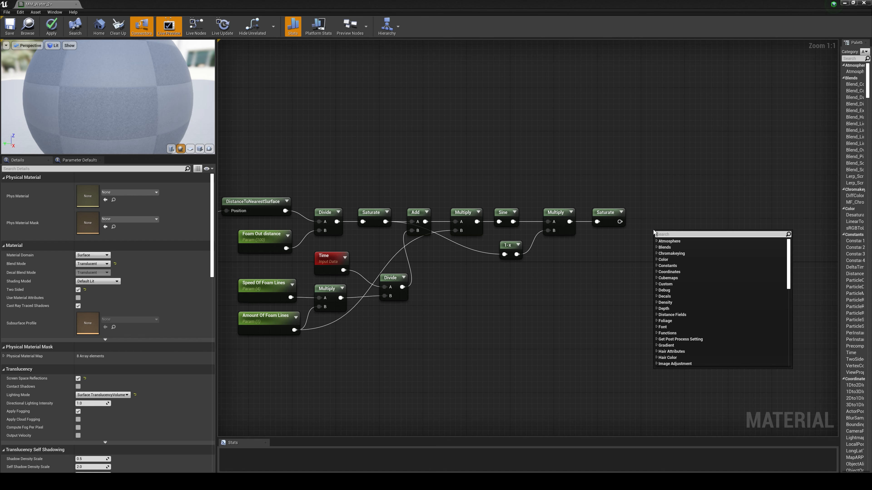
pyautogui.write('round')
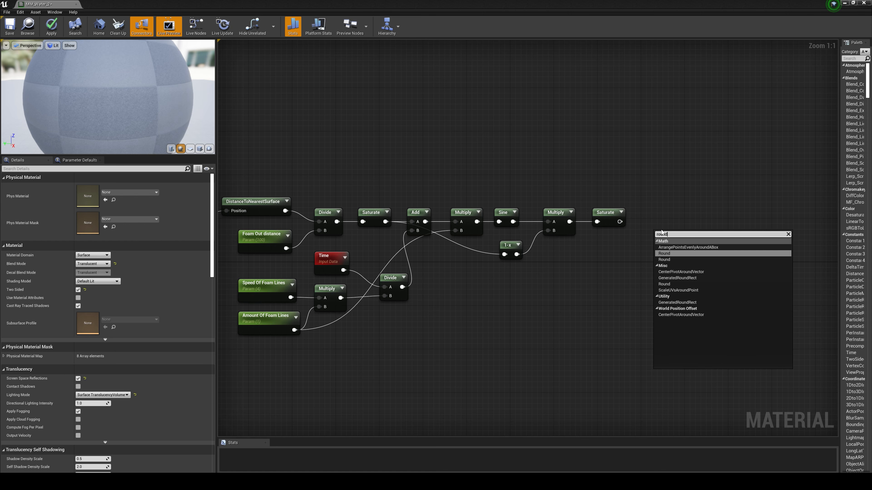
pyautogui.click(669, 254)
pyautogui.moveTo(619, 222); pyautogui.dragTo(653, 216)
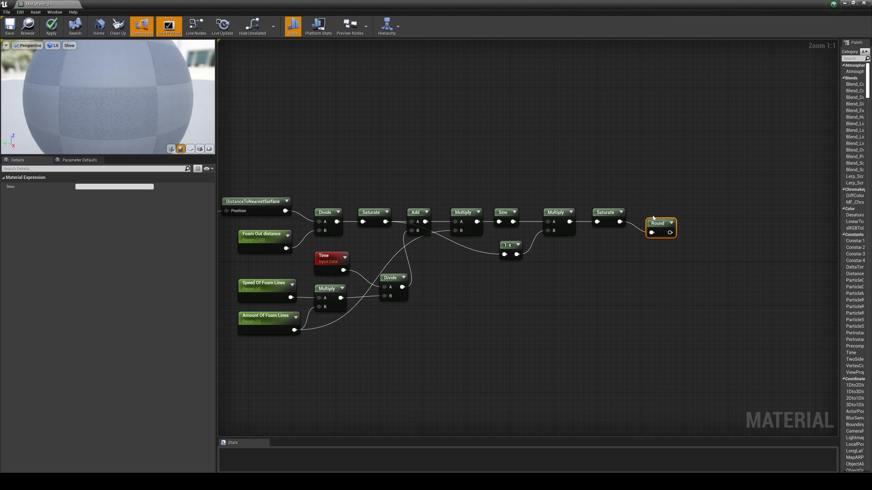
pyautogui.click(739, 236)
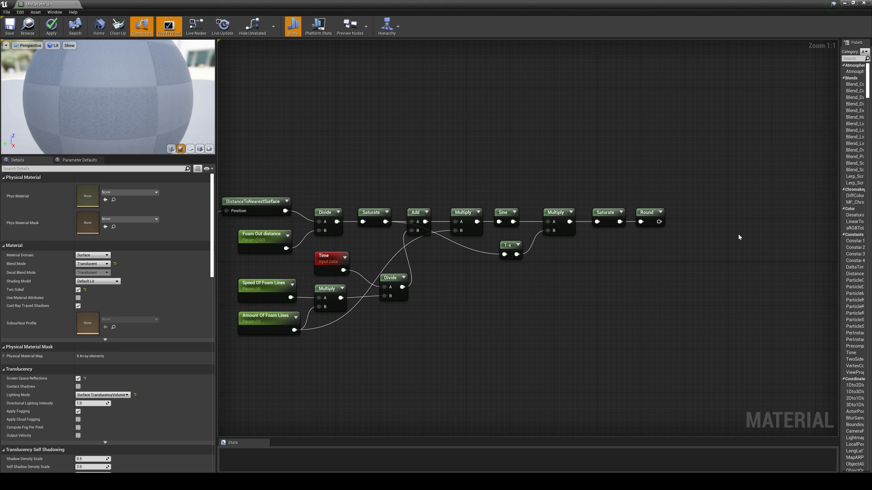
# Review the finished foam-line node chain beside the Color group and save the MM_Water_2 material.
pyautogui.scroll(-3, 738, 234)
pyautogui.moveTo(586, 306); pyautogui.dragTo(603, 238, button='right')
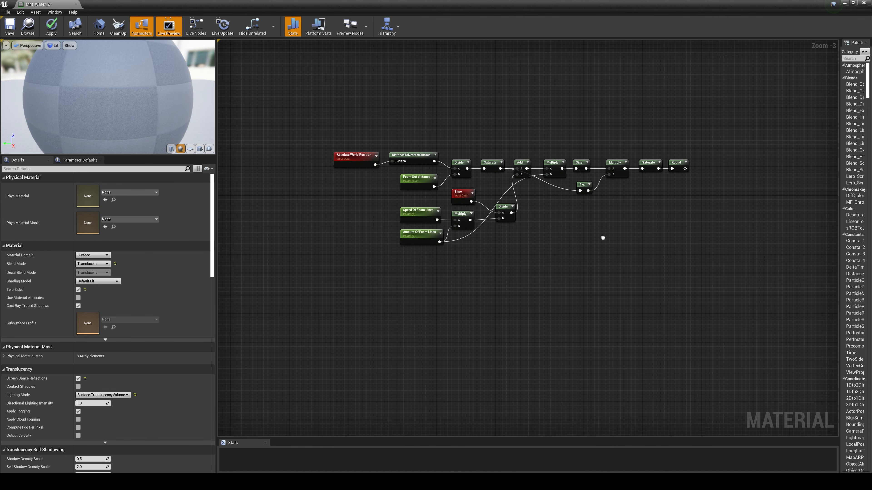
pyautogui.scroll(2, 536, 271)
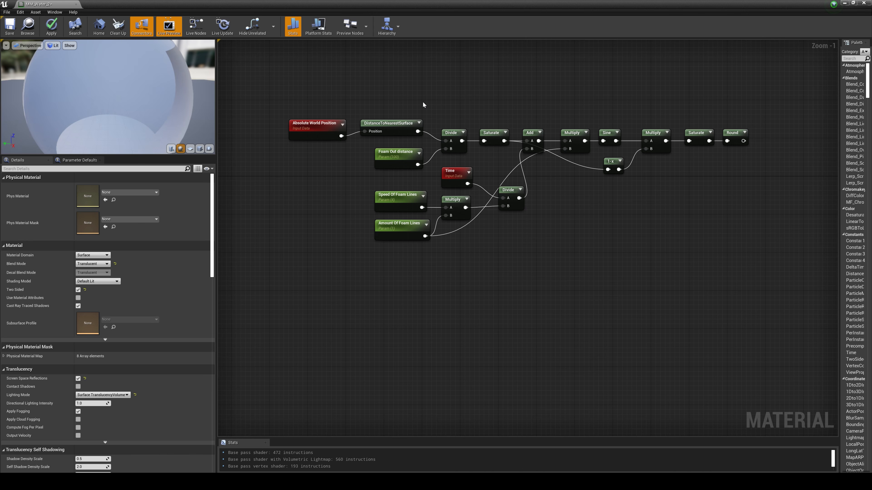
pyautogui.scroll(-4, 601, 165)
pyautogui.moveTo(720, 156); pyautogui.dragTo(555, 270, button='right')
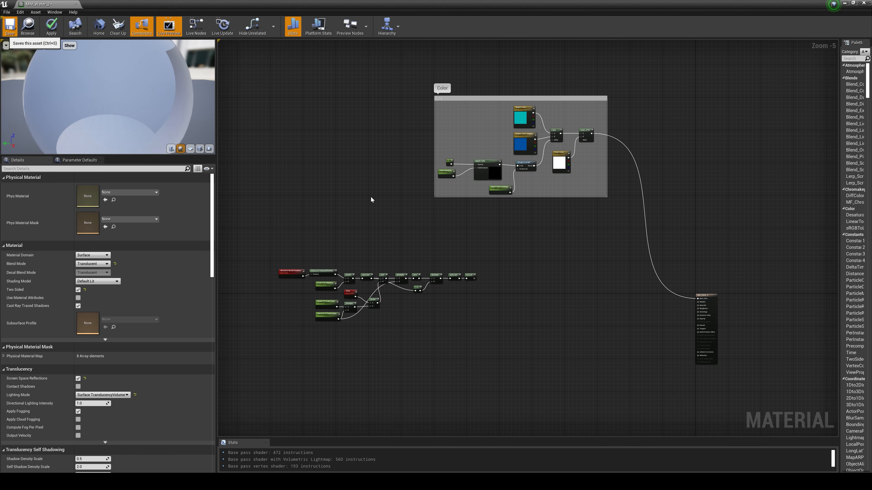
pyautogui.hotkey('ctrl', 's')
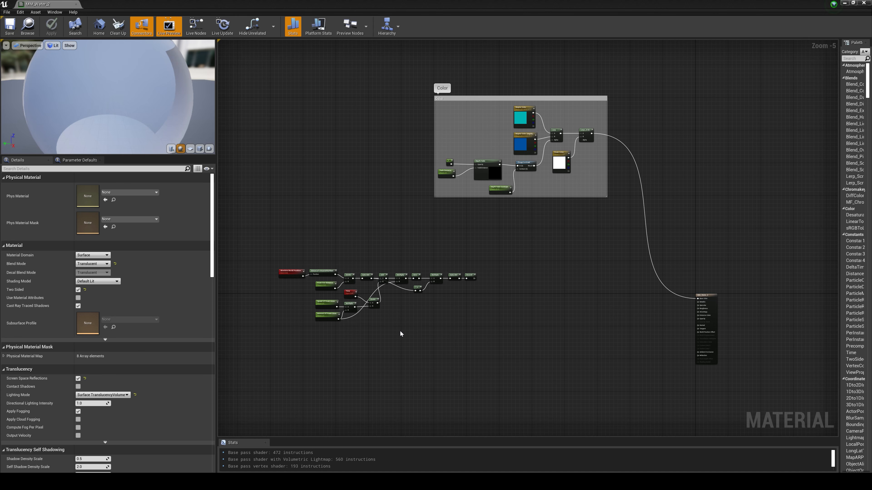
# Leave the material editor and examine the foam lines around the islands and rocks in the level viewport.
pyautogui.click(864, 3)
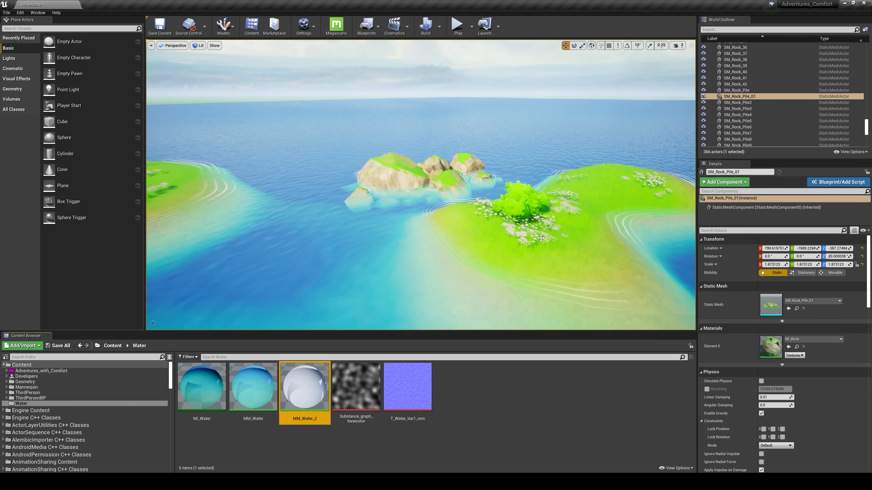
pyautogui.moveTo(541, 237); pyautogui.dragTo(569, 274, button='right')
pyautogui.press('s')
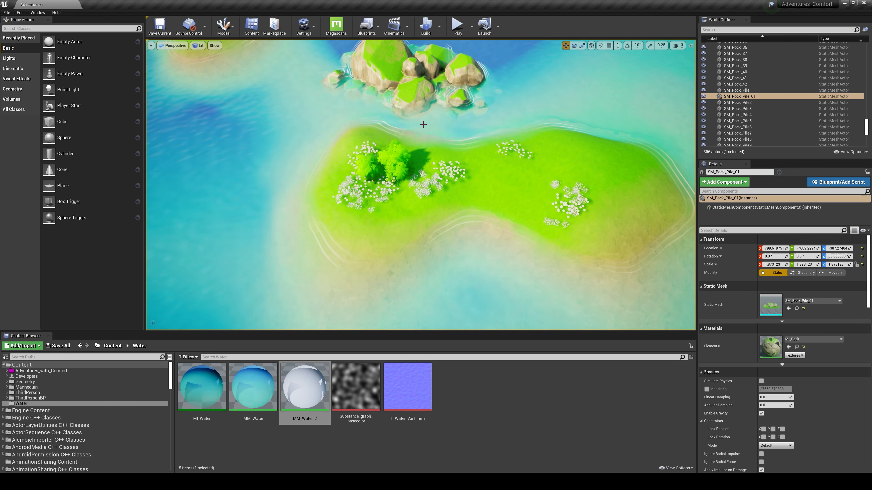
pyautogui.moveTo(579, 233); pyautogui.dragTo(594, 249, button='right')
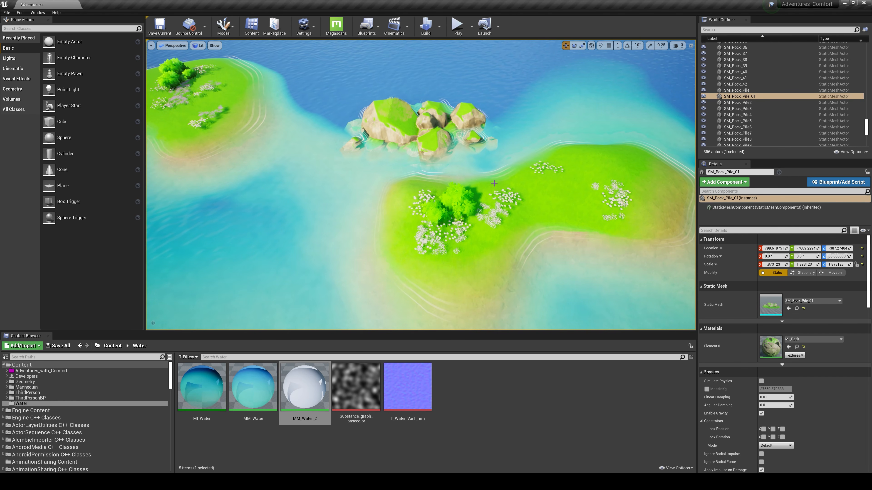
# Examine the foam around the islands in the level and inspect the Substance_graph_basecolor noise texture it uses.
pyautogui.moveTo(495, 186); pyautogui.dragTo(481, 171, button='right')
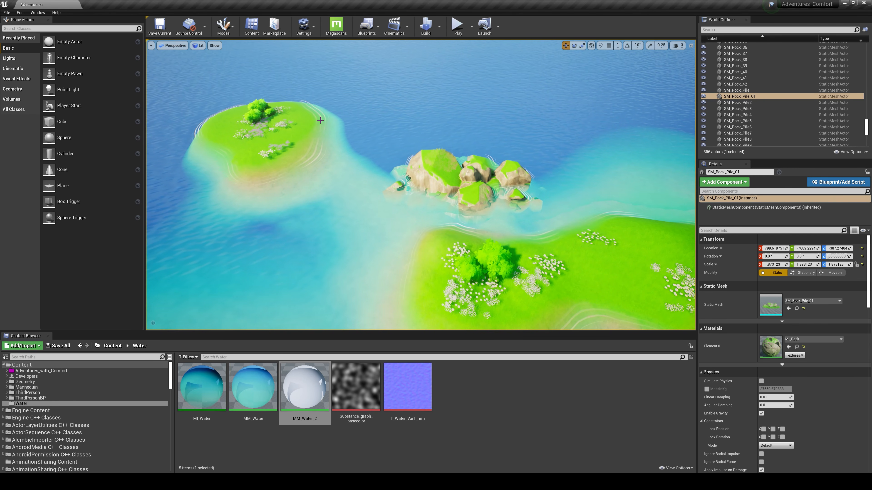
pyautogui.moveTo(408, 224)
pyautogui.mouseDown(button='right')
pyautogui.moveTo(388, 244)
pyautogui.moveTo(408, 224)
pyautogui.mouseUp(button='right')
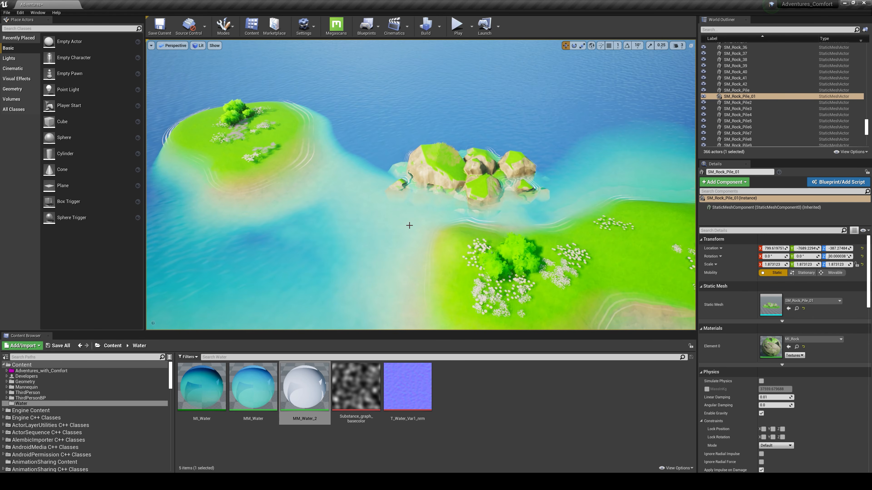
pyautogui.click(491, 435)
pyautogui.doubleClick(353, 408)
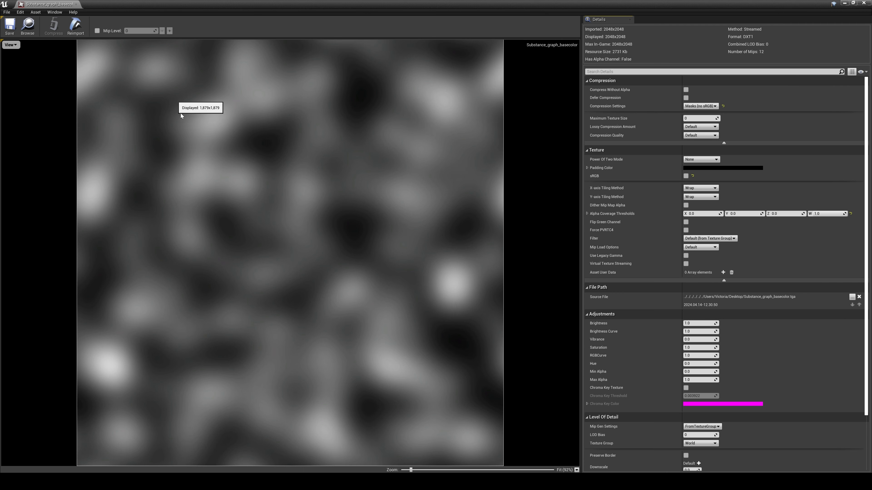
pyautogui.click(864, 3)
pyautogui.click(482, 431)
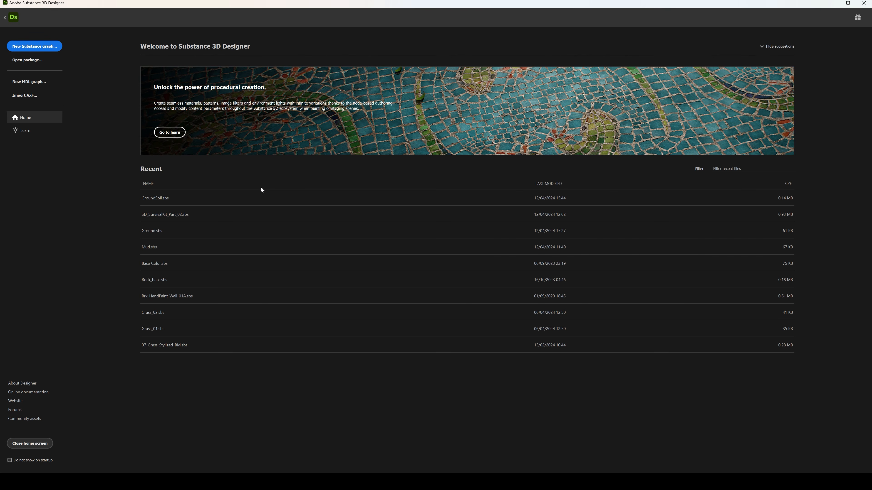
# Switch to Substance 3D Designer and create a Metallic Roughness Substance graph with a 1024 px parent size.
pyautogui.click(40, 48)
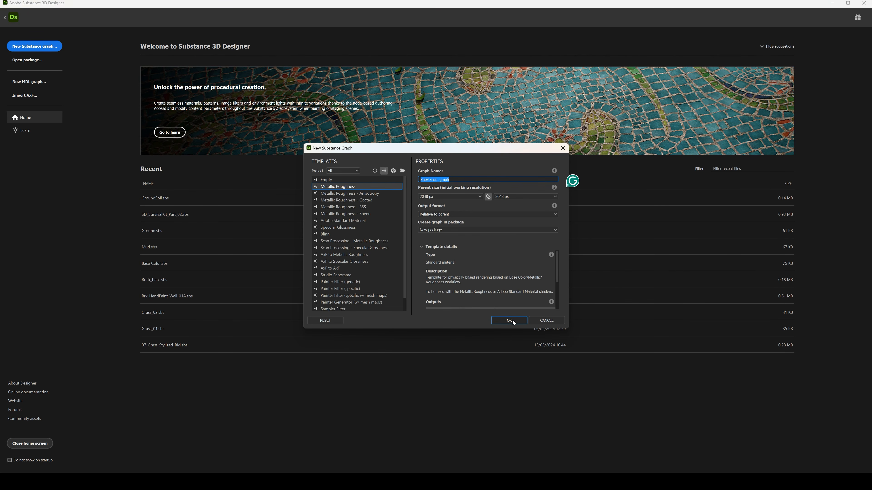
pyautogui.click(478, 195)
pyautogui.click(433, 231)
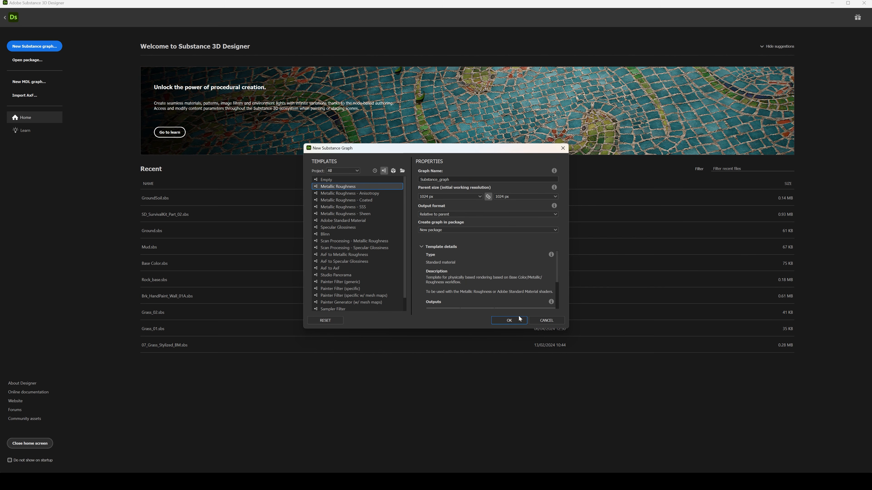
pyautogui.click(509, 321)
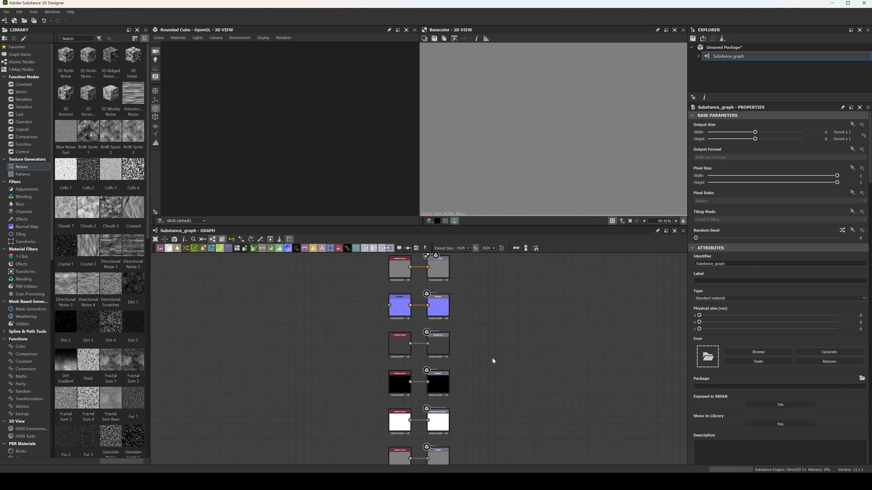
# Add a Perlin Noise node to the graph and place it beside the Base Color output.
pyautogui.rightClick(414, 342)
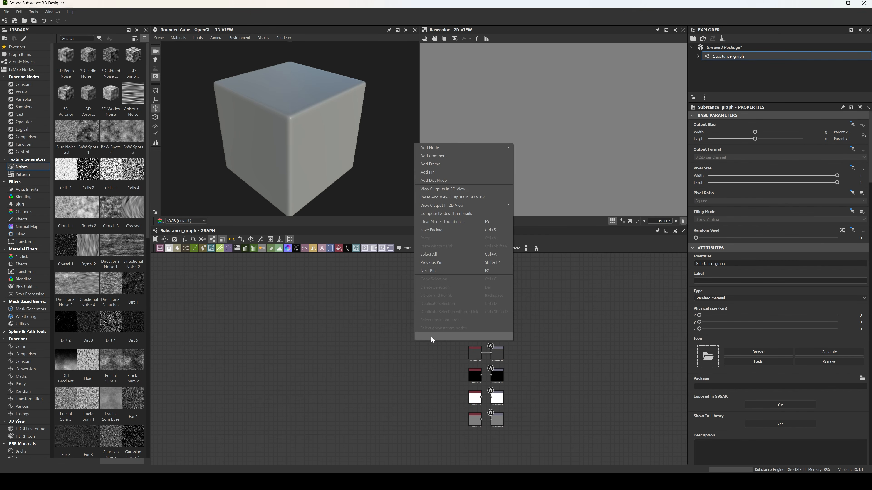
pyautogui.click(368, 337)
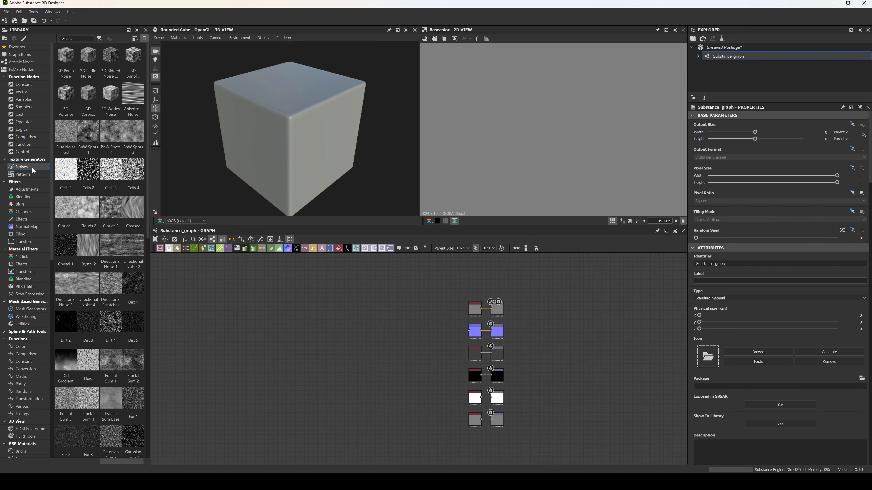
pyautogui.scroll(-15, 127, 275)
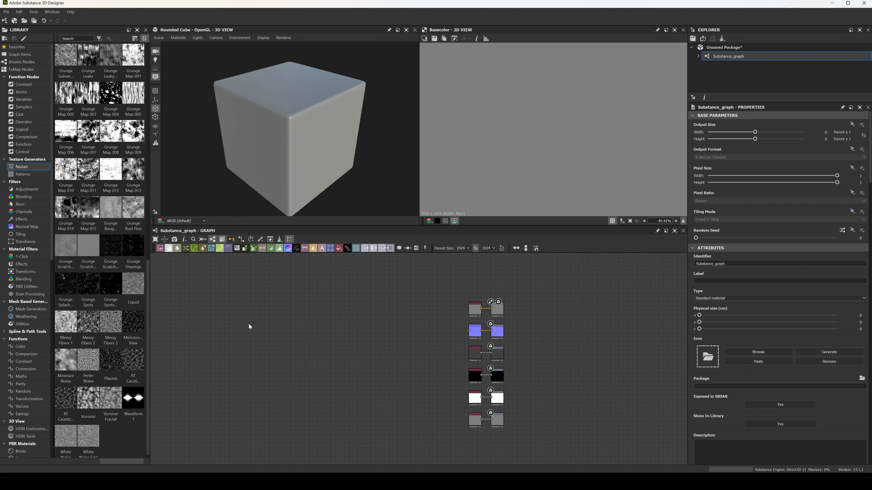
pyautogui.moveTo(89, 362); pyautogui.dragTo(359, 318)
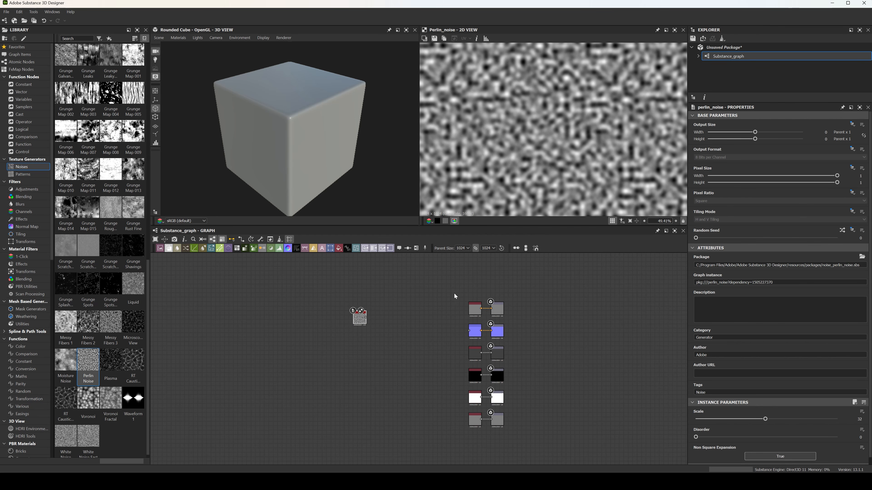
pyautogui.moveTo(360, 322); pyautogui.dragTo(395, 317)
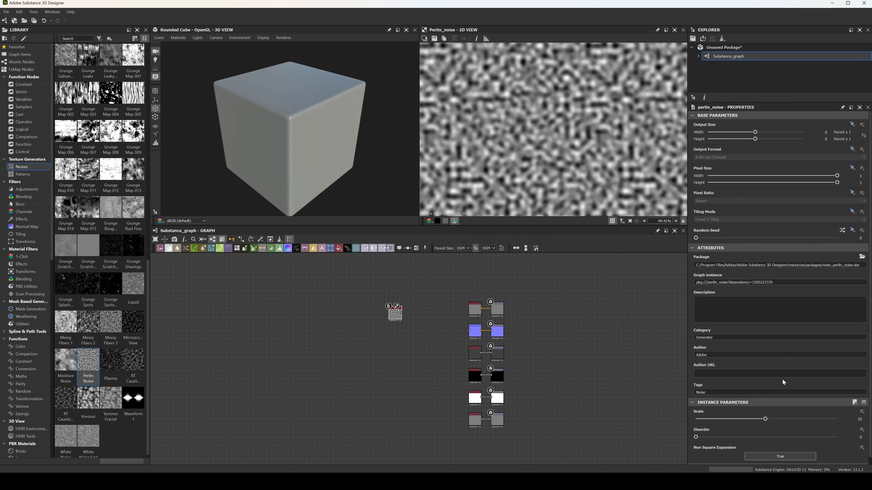
# Set the Perlin Noise scale to 13, checking the pattern in the 2D view.
pyautogui.scroll(-1, 768, 395)
pyautogui.moveTo(765, 411); pyautogui.dragTo(712, 415)
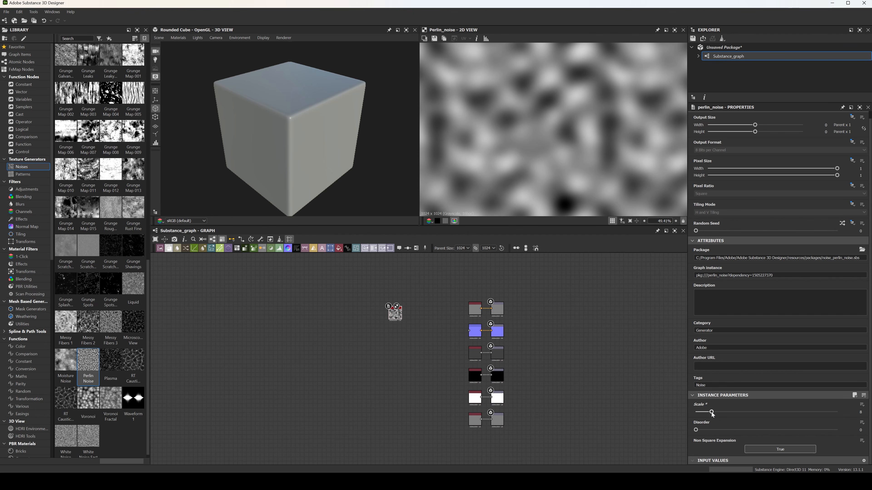
pyautogui.scroll(-3, 547, 106)
pyautogui.scroll(3, 569, 124)
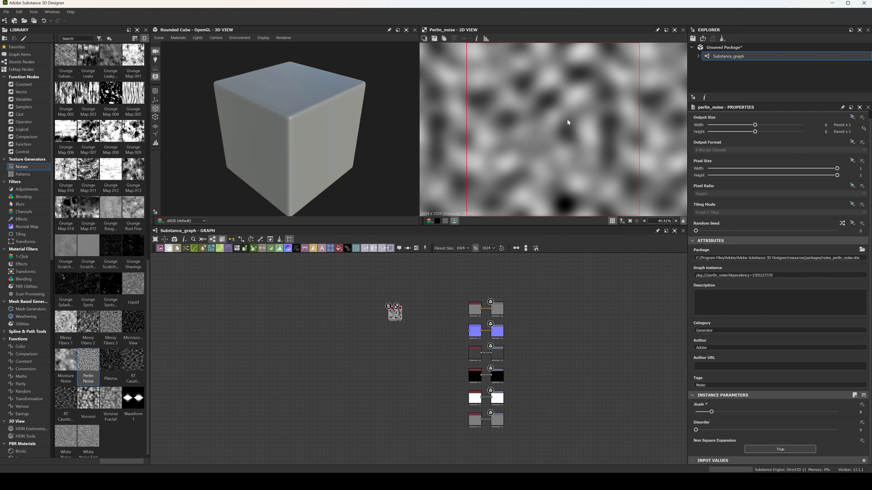
pyautogui.moveTo(711, 414); pyautogui.dragTo(723, 409)
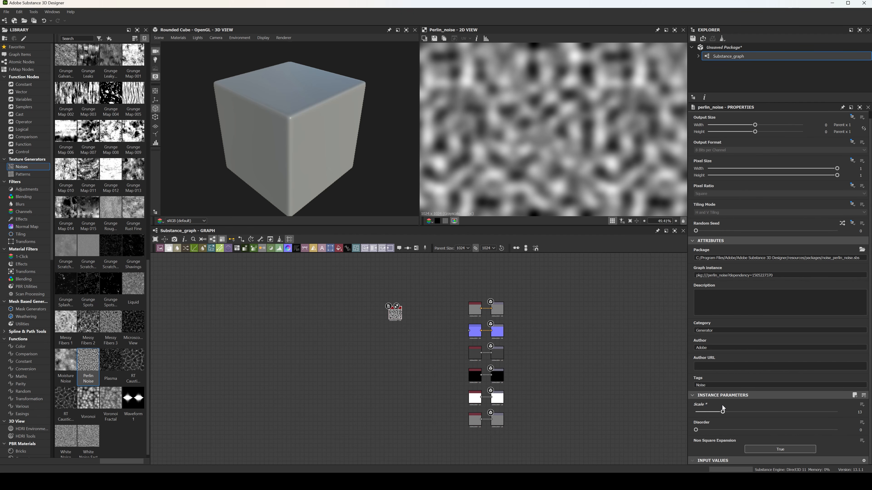
# Connect the Perlin Noise node to the Base Color output and check the result on the 3D cube.
pyautogui.scroll(2, 425, 323)
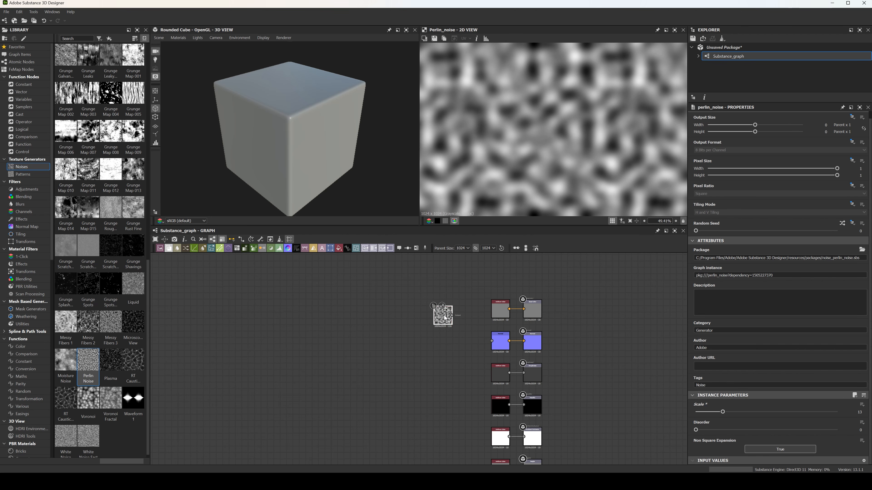
pyautogui.moveTo(444, 316); pyautogui.dragTo(535, 311)
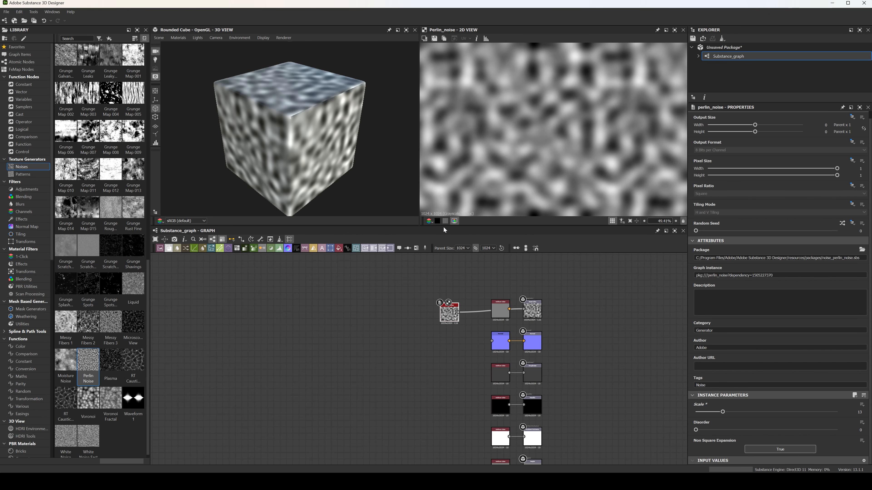
pyautogui.moveTo(340, 165); pyautogui.dragTo(282, 124)
pyautogui.click(393, 383)
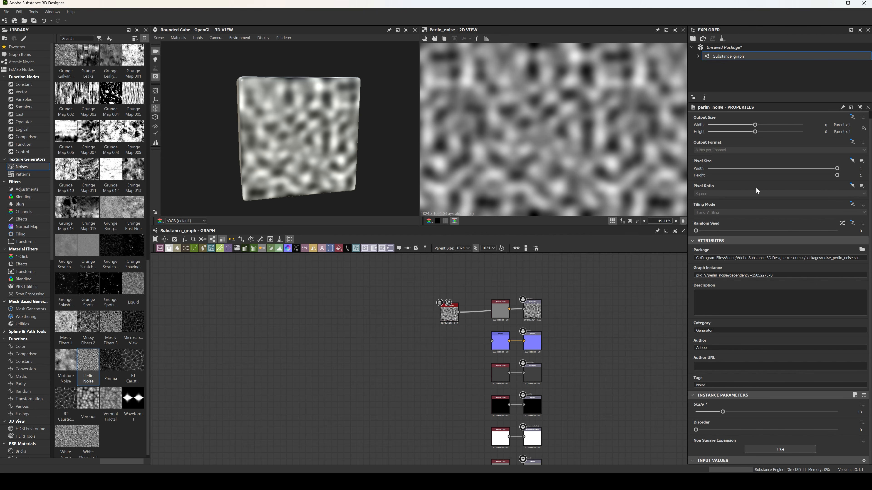
# Open the output export for Substance_graph and exclude normal, roughness, metallic, height and ambientocclusion, leaving only basecolor.
pyautogui.rightClick(723, 57)
pyautogui.click(755, 119)
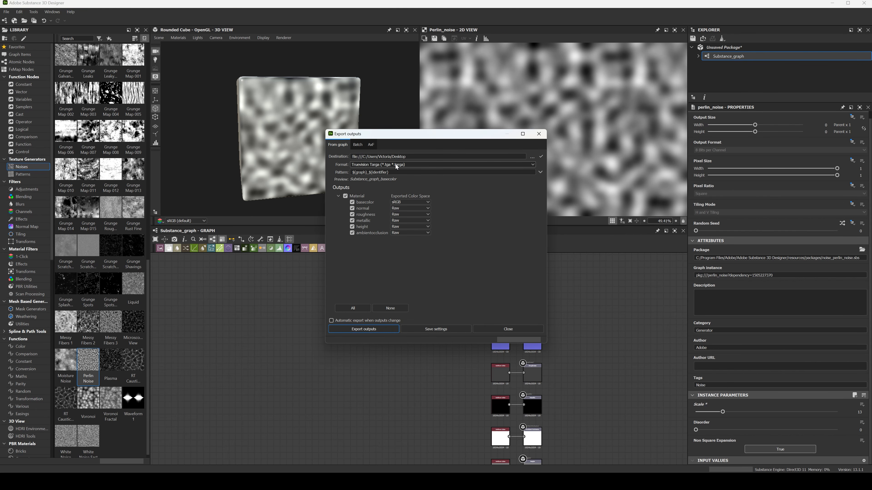
pyautogui.click(352, 209)
pyautogui.click(353, 215)
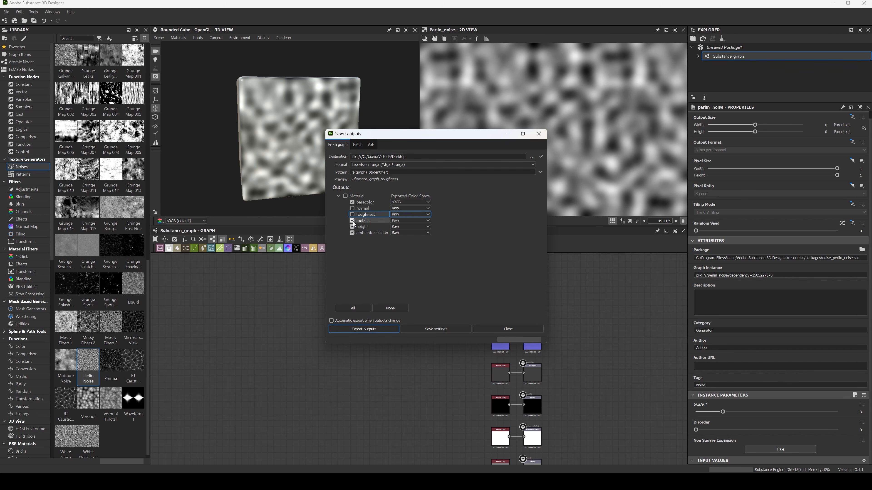
pyautogui.click(353, 221)
pyautogui.click(354, 227)
pyautogui.click(352, 227)
pyautogui.click(353, 233)
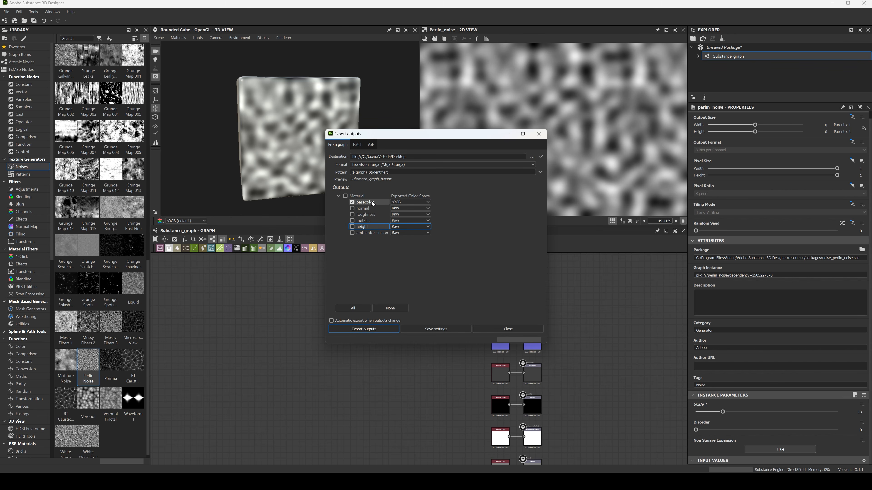
# Set the export destination to D:/Tutorials/Water, export the basecolor output as a Targa file and close the dialog.
pyautogui.click(532, 157)
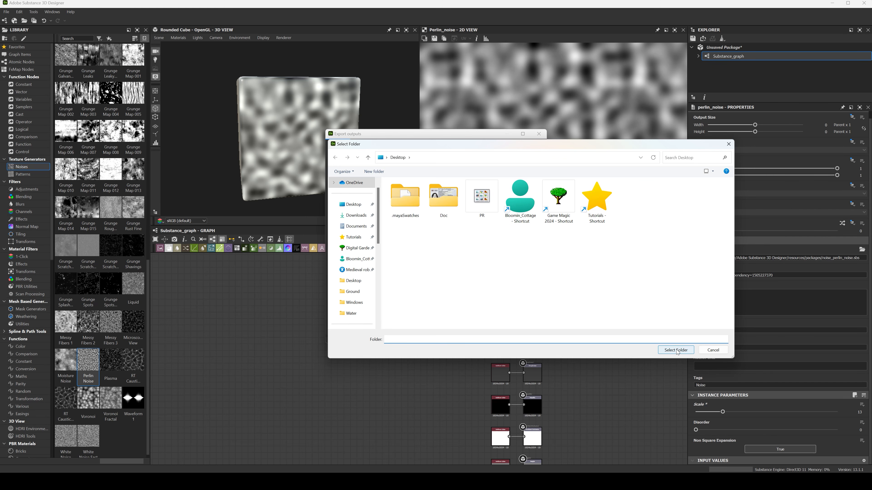
pyautogui.press('Return')
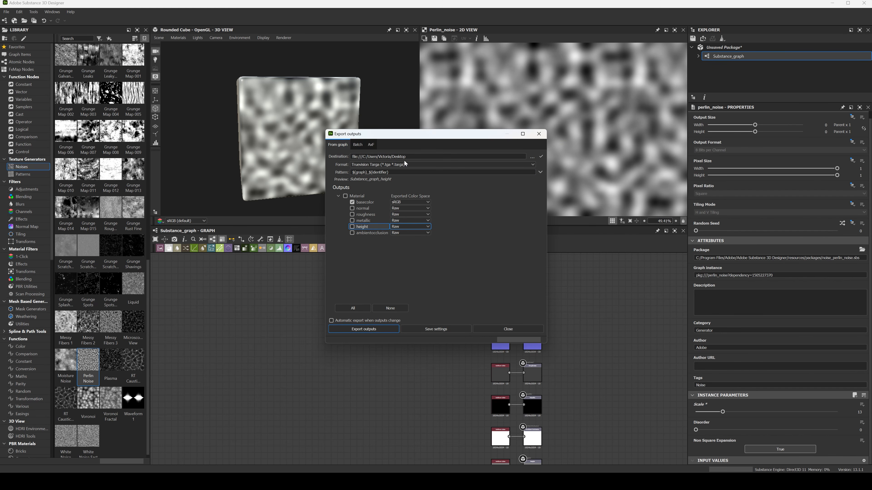
pyautogui.click(532, 157)
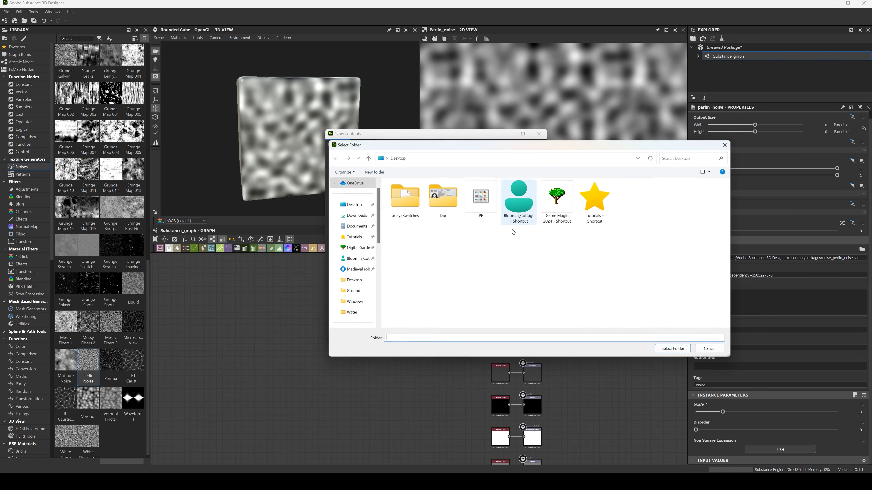
pyautogui.click(353, 237)
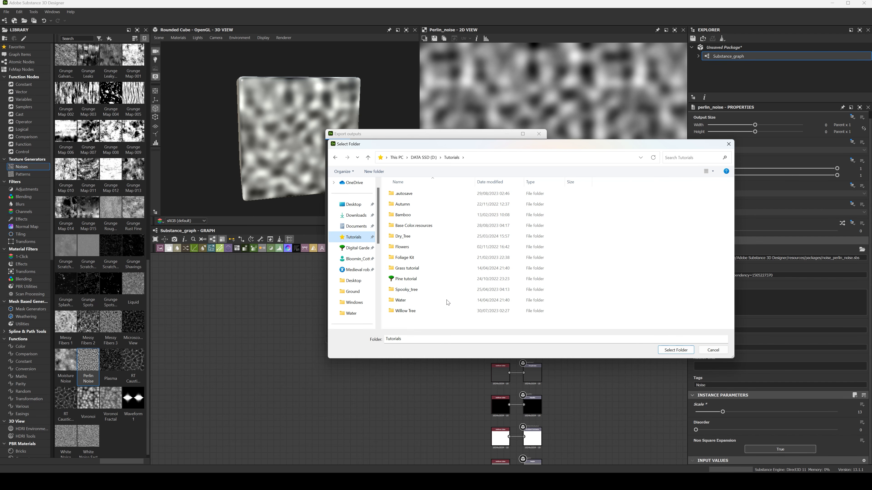
pyautogui.click(425, 300)
pyautogui.doubleClick(425, 301)
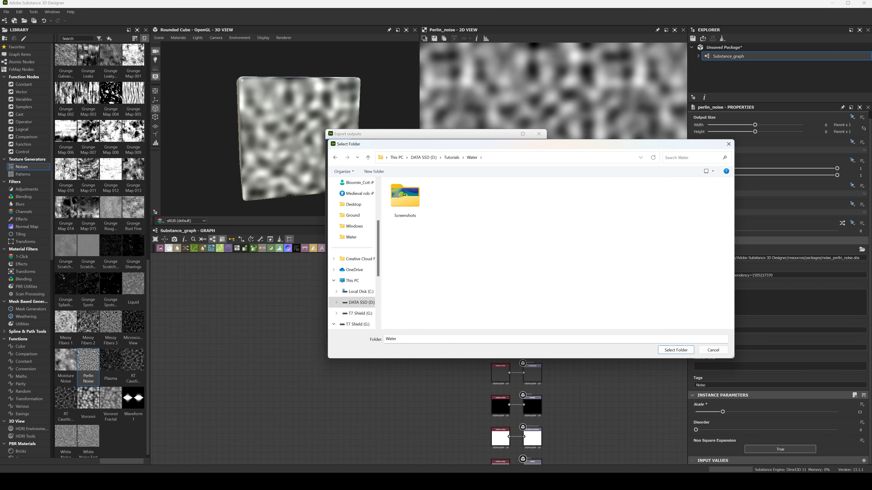
pyautogui.click(675, 350)
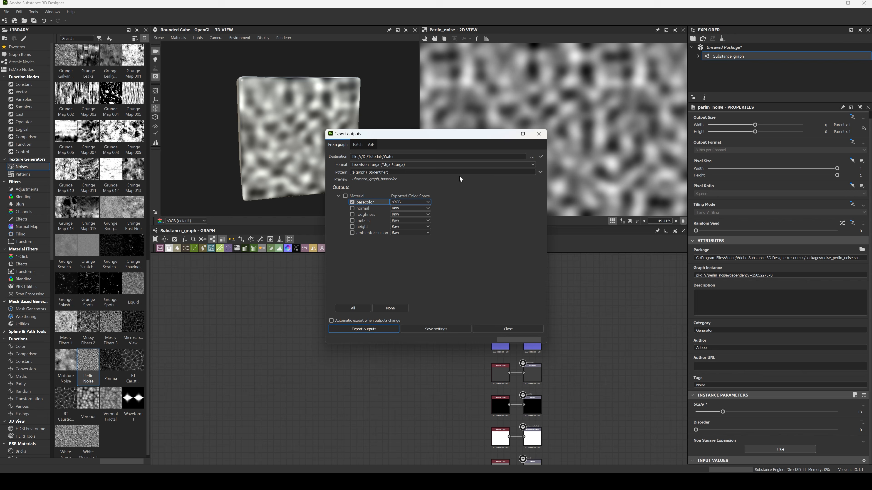
pyautogui.click(373, 329)
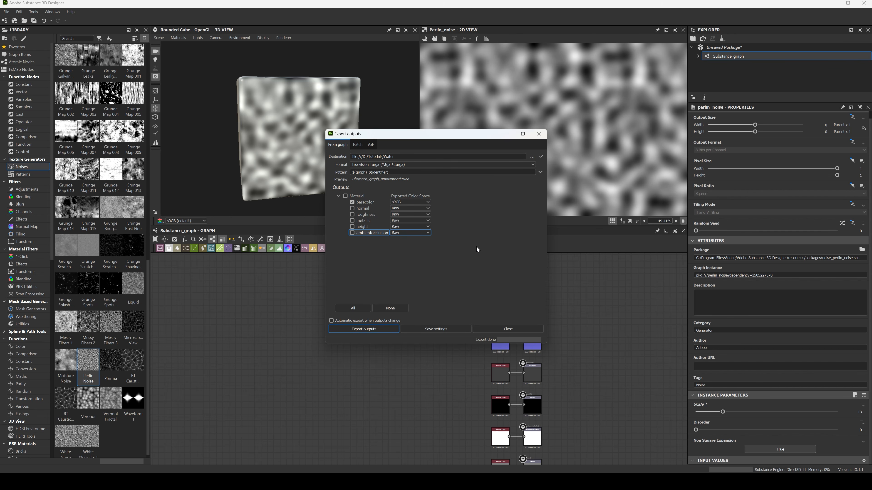
pyautogui.click(507, 329)
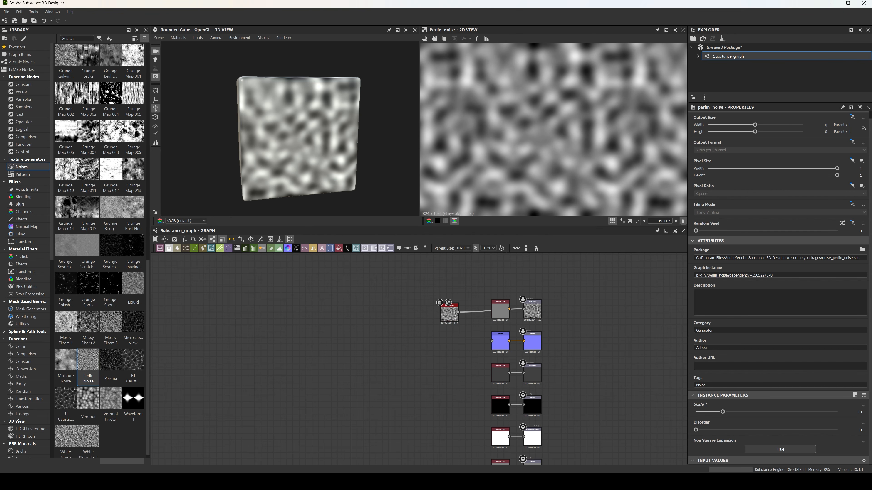
# Open the Tutorials Water folder in File Explorer and try to bring the Substance_graph_basecolor Targa into Unreal's Content/Water folder.
pyautogui.press('super+e')
pyautogui.click(358, 232)
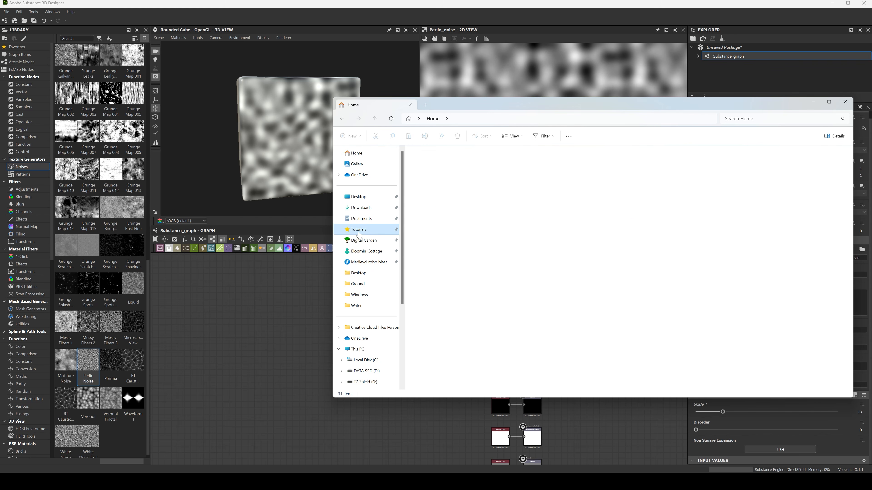
pyautogui.doubleClick(444, 266)
pyautogui.click(540, 174)
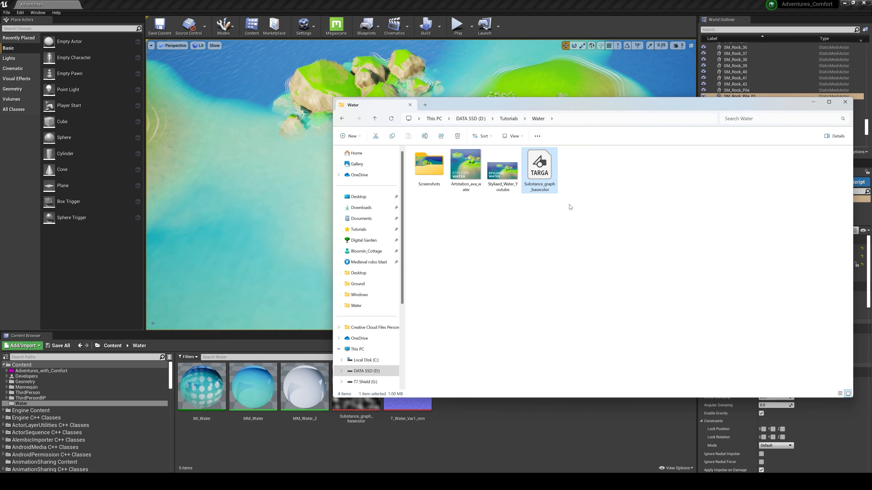
pyautogui.moveTo(539, 170); pyautogui.dragTo(489, 434)
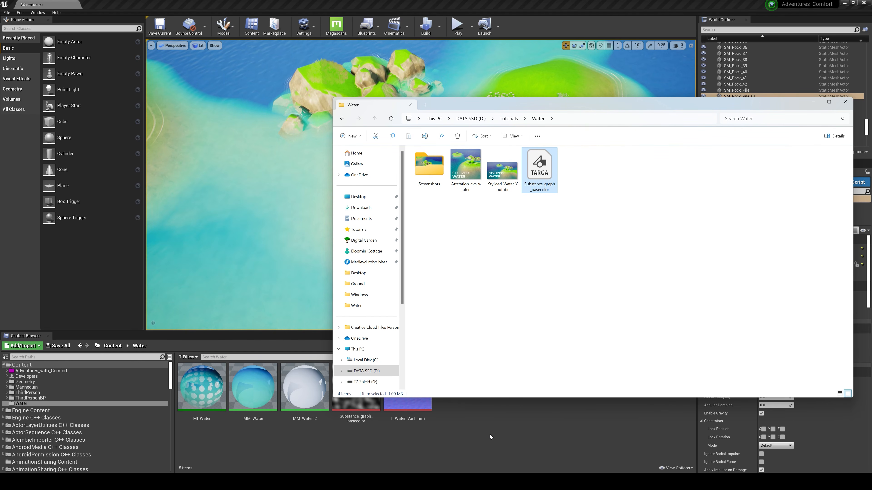
pyautogui.click(481, 432)
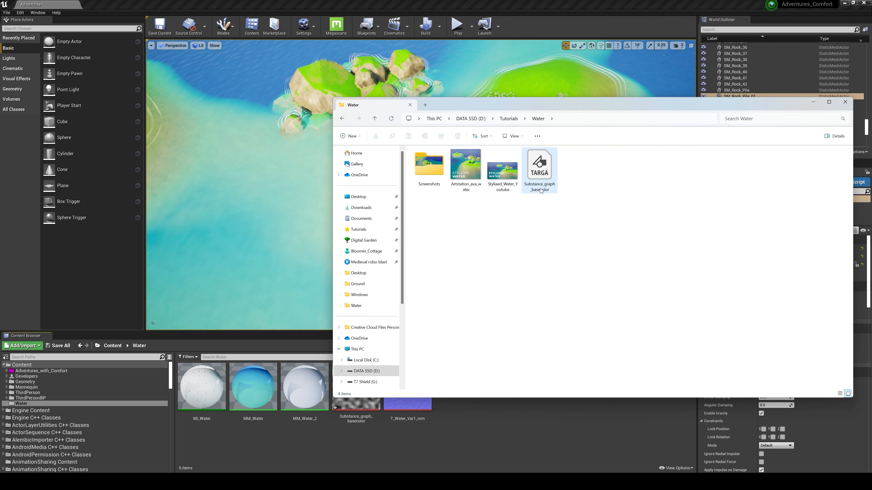
# Rename the Substance_graph_basecolor Targa file to T_Water_Foam_Mask and import it into Unreal's Content/Water folder.
pyautogui.click(542, 186)
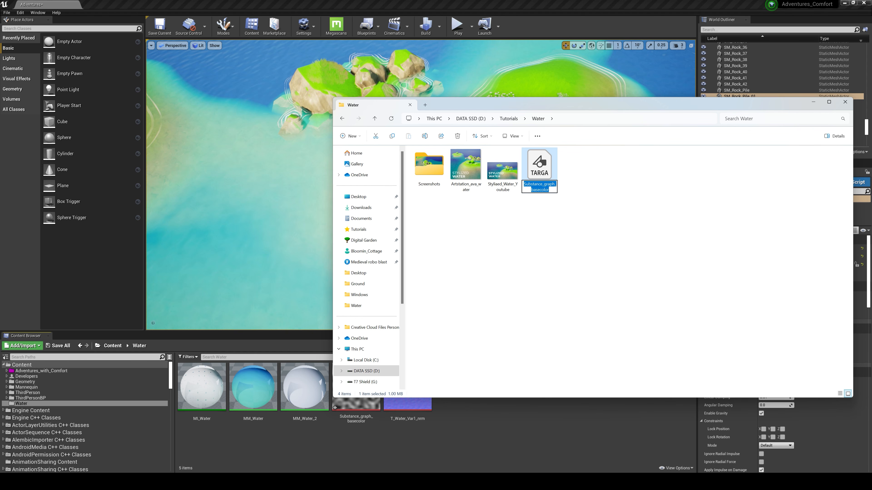
pyautogui.write('T_')
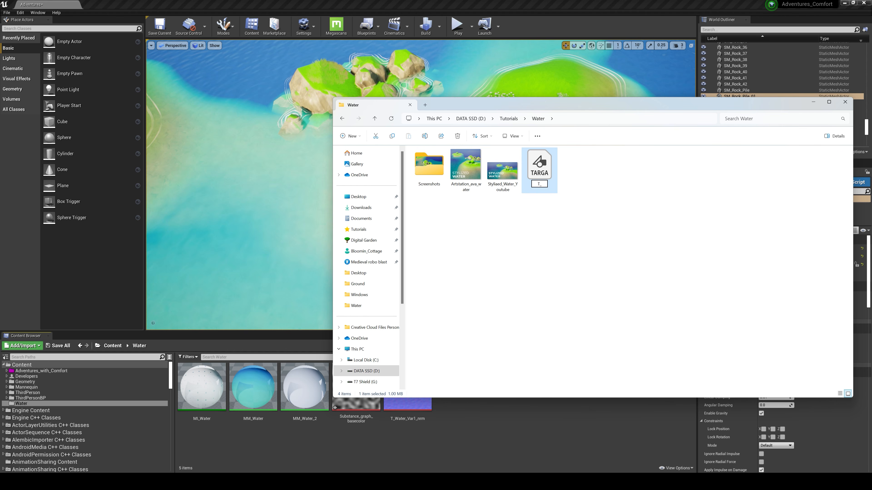
pyautogui.write('Water_Foam_Mask')
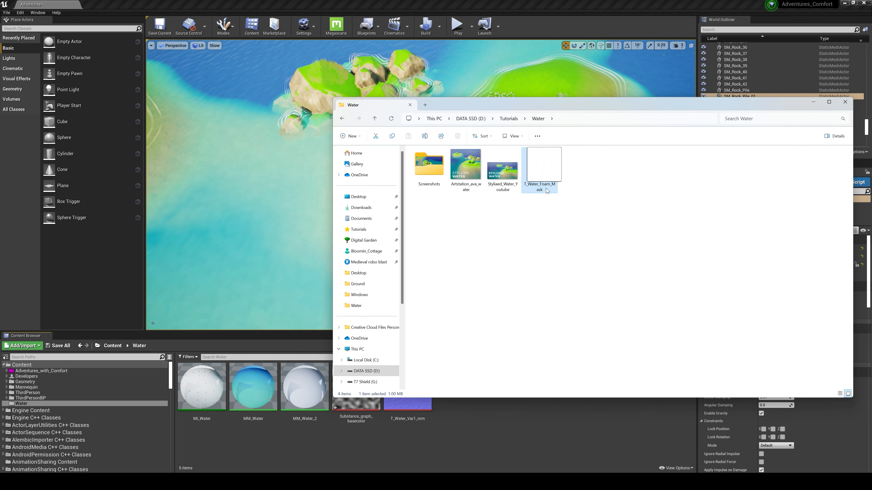
pyautogui.moveTo(545, 188); pyautogui.dragTo(507, 423)
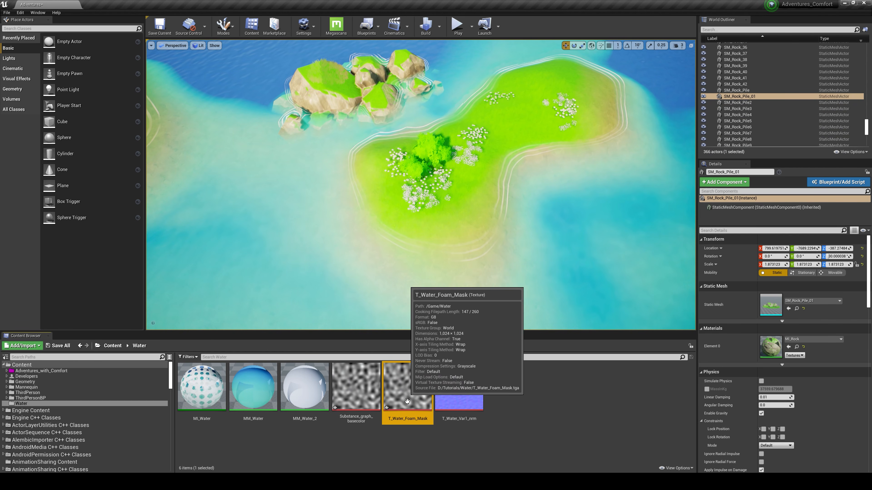
# Set the compression of the T_Water_Foam_Mask texture to Masks (no sRGB), save it and close the texture editor.
pyautogui.doubleClick(406, 386)
pyautogui.click(709, 106)
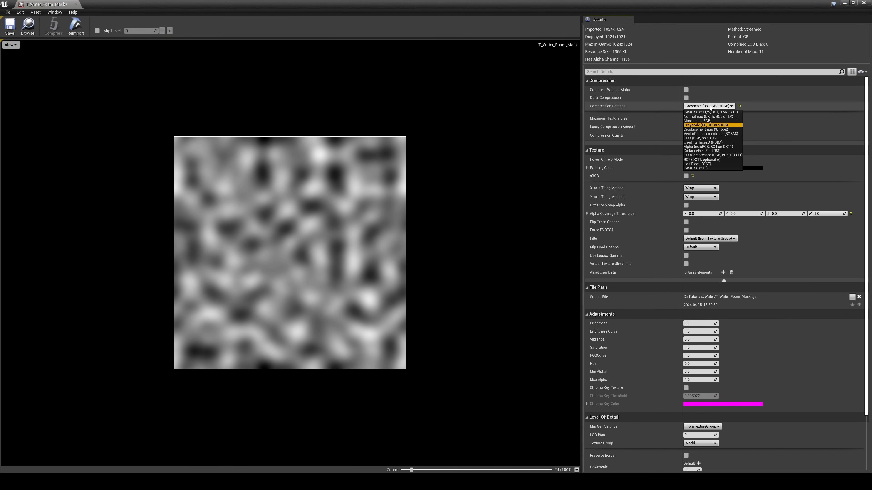
pyautogui.click(697, 121)
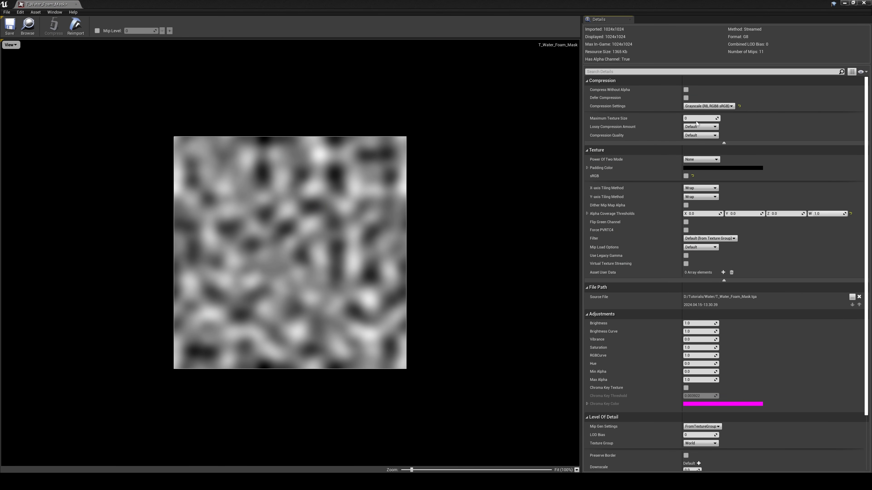
pyautogui.click(10, 24)
pyautogui.click(864, 2)
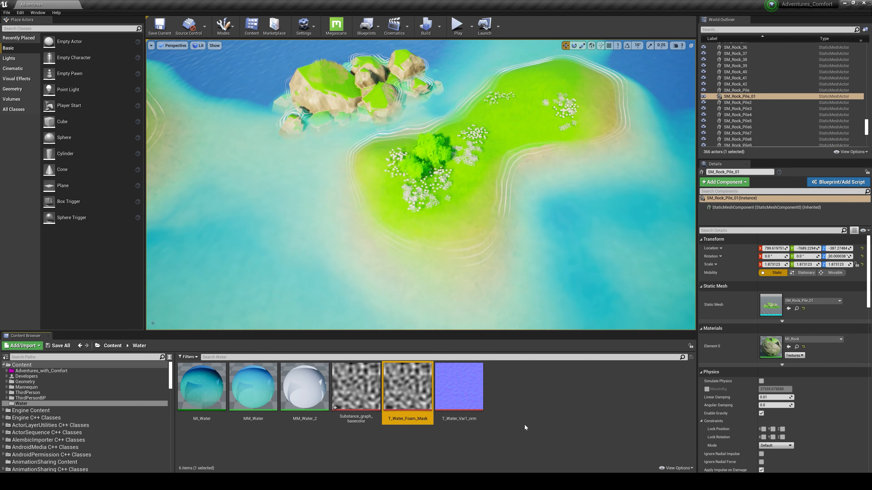
# Open the MM_Water_2 material and add T_Water_Foam_Mask to its graph as a texture sample below the foam line nodes.
pyautogui.moveTo(409, 389)
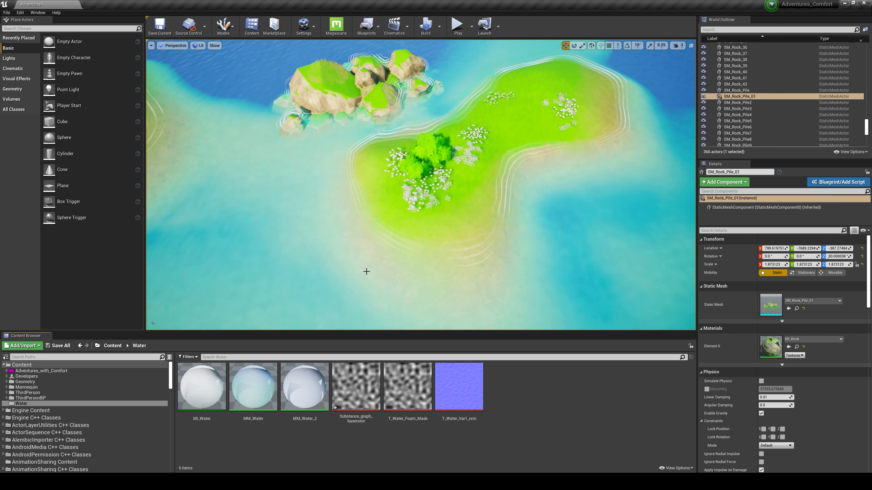
pyautogui.moveTo(366, 272)
pyautogui.mouseDown(button='right')
pyautogui.moveTo(319, 265)
pyautogui.moveTo(363, 266)
pyautogui.mouseUp(button='right')
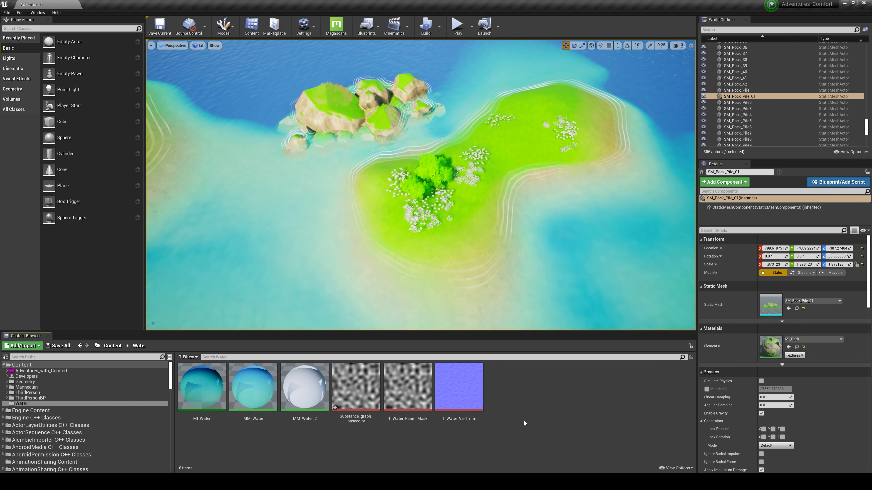
pyautogui.doubleClick(300, 378)
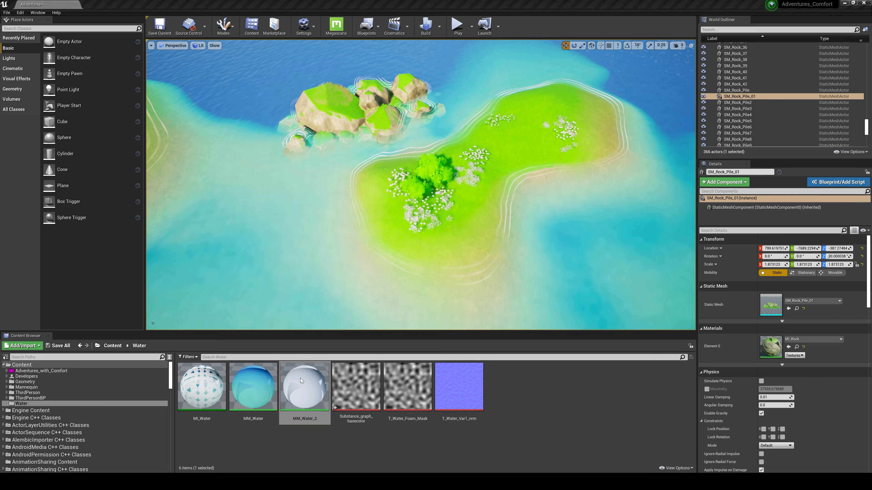
pyautogui.moveTo(437, 278); pyautogui.dragTo(527, 268, button='right')
pyautogui.scroll(4, 537, 239)
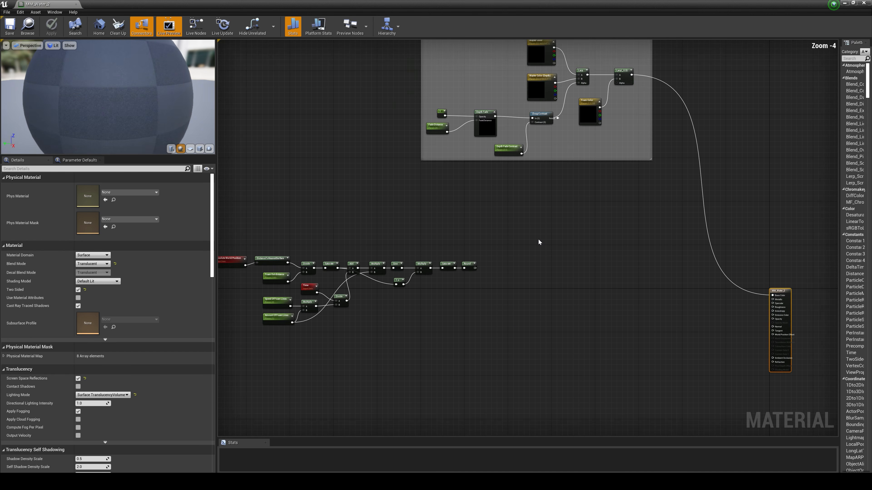
pyautogui.moveTo(538, 239); pyautogui.dragTo(555, 266, button='right')
pyautogui.scroll(-1, 555, 268)
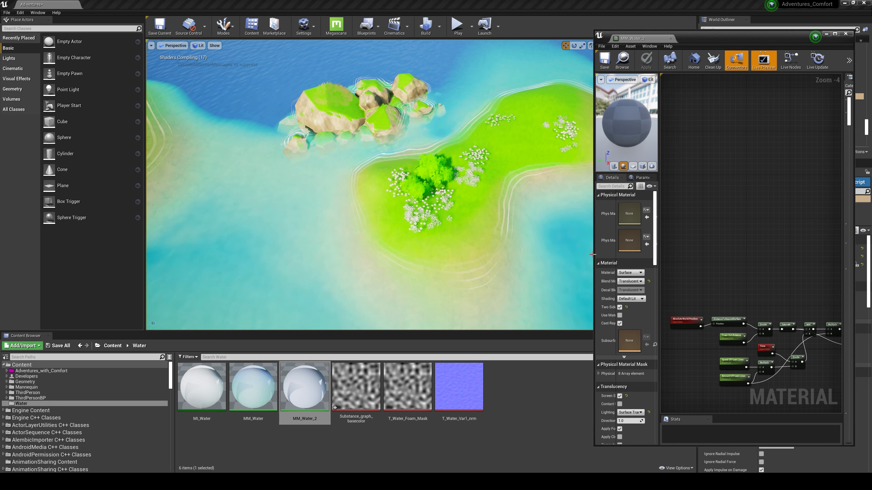
pyautogui.moveTo(593, 255); pyautogui.dragTo(555, 255)
pyautogui.scroll(-5, 730, 230)
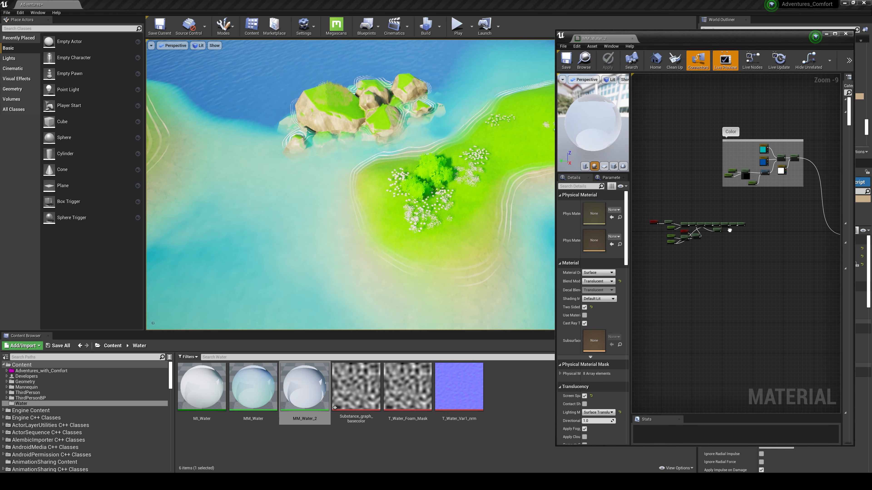
pyautogui.click(407, 386)
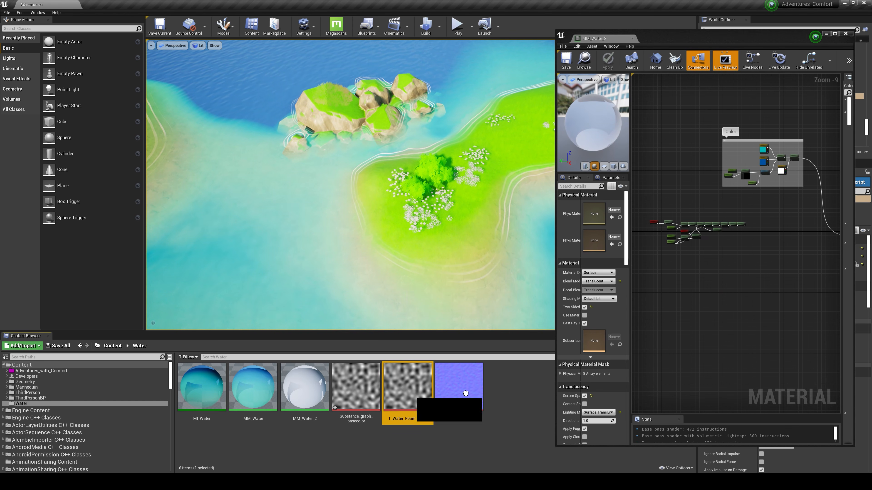
pyautogui.moveTo(466, 394); pyautogui.dragTo(701, 262)
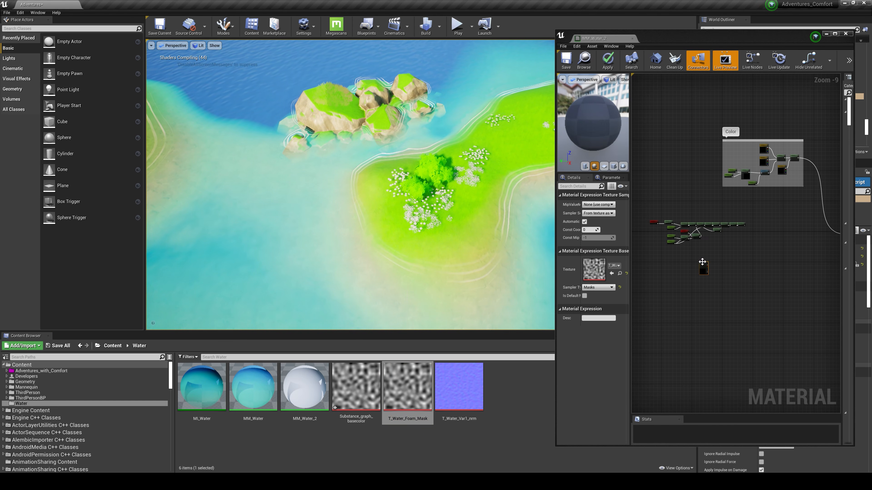
# Convert the texture sample to a parameter named Foam Mask and reposition it below the foam line nodes.
pyautogui.click(836, 33)
pyautogui.moveTo(317, 307); pyautogui.dragTo(506, 298, button='right')
pyautogui.scroll(6, 462, 241)
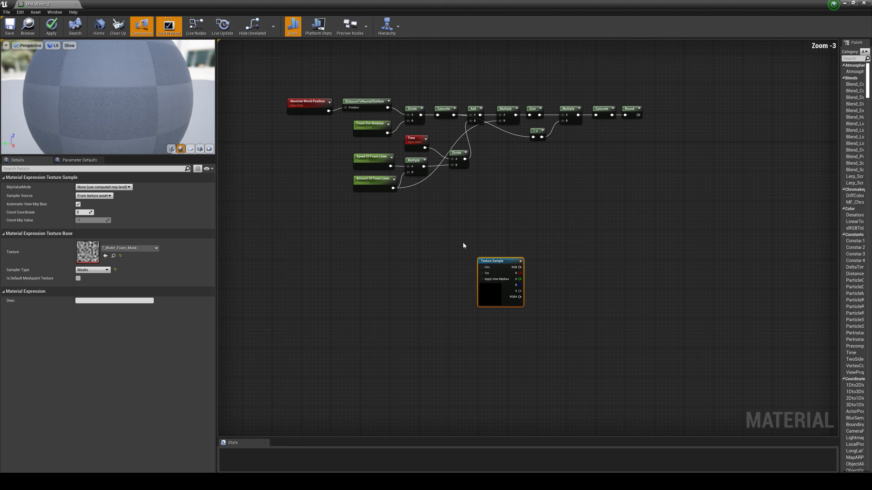
pyautogui.scroll(4, 463, 242)
pyautogui.rightClick(509, 306)
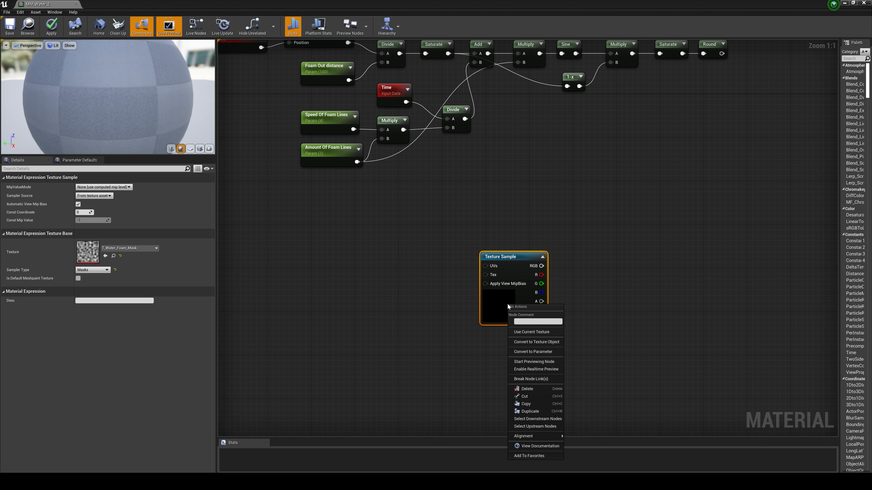
pyautogui.click(533, 352)
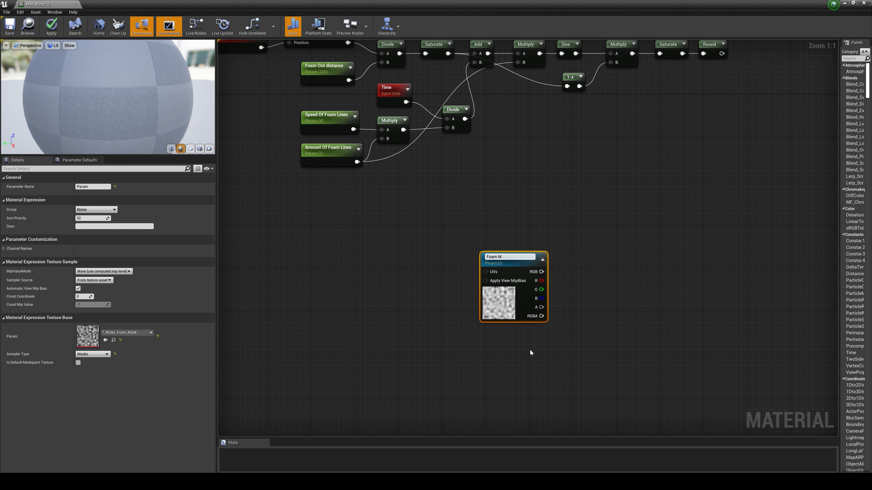
pyautogui.press('Return')
pyautogui.click(597, 291)
pyautogui.moveTo(493, 298); pyautogui.dragTo(510, 292)
pyautogui.click(401, 348)
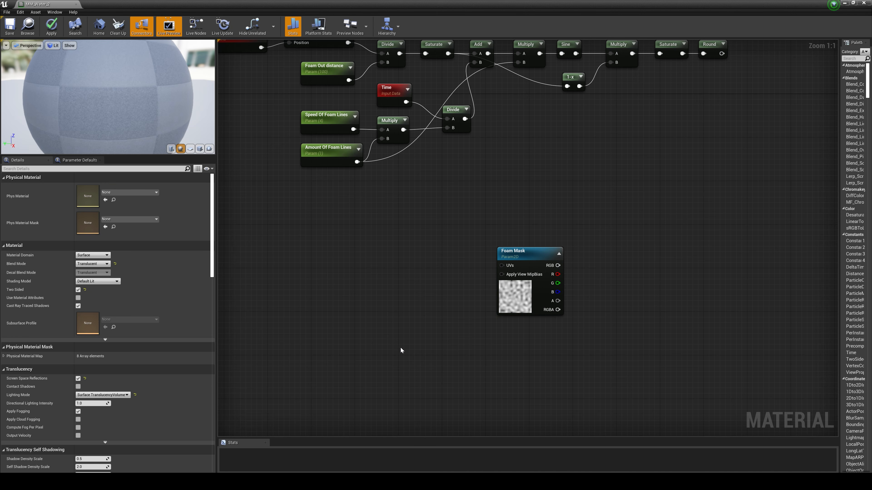
# Add an Absolute World Position node to the left of the Foam Mask parameter.
pyautogui.scroll(-1, 381, 325)
pyautogui.moveTo(381, 325); pyautogui.dragTo(446, 347, button='right')
pyautogui.scroll(-1, 471, 290)
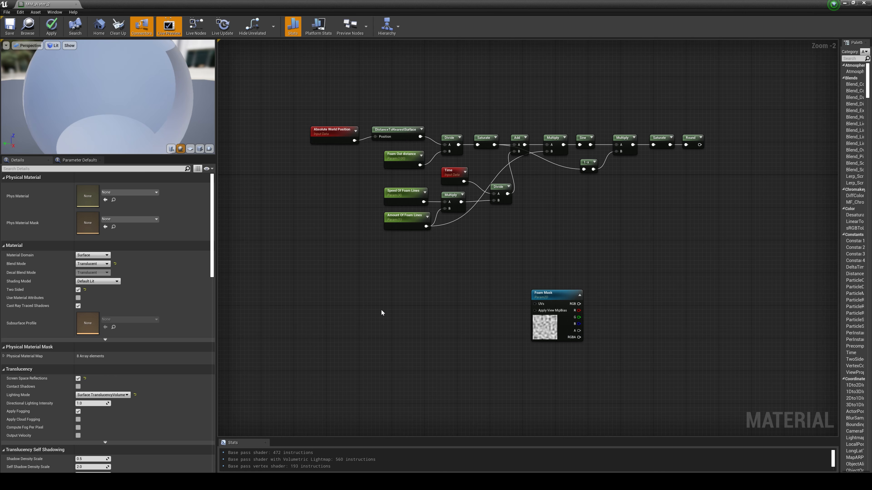
pyautogui.scroll(1, 381, 311)
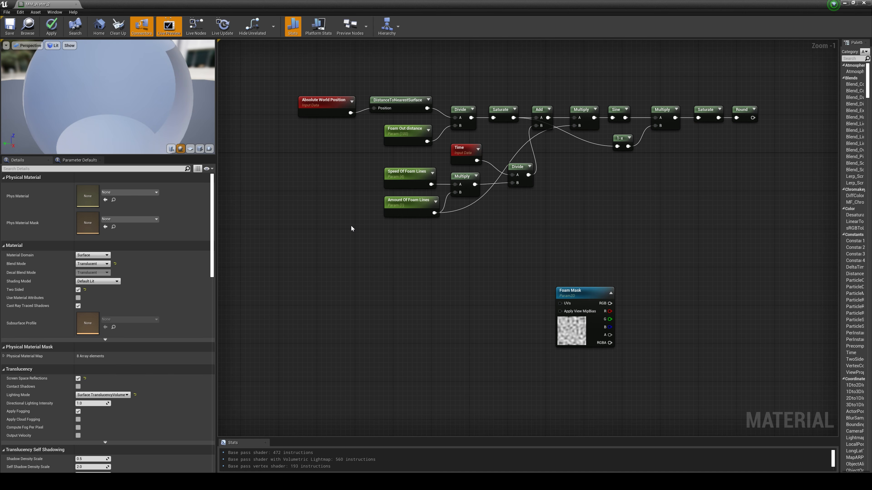
pyautogui.rightClick(438, 311)
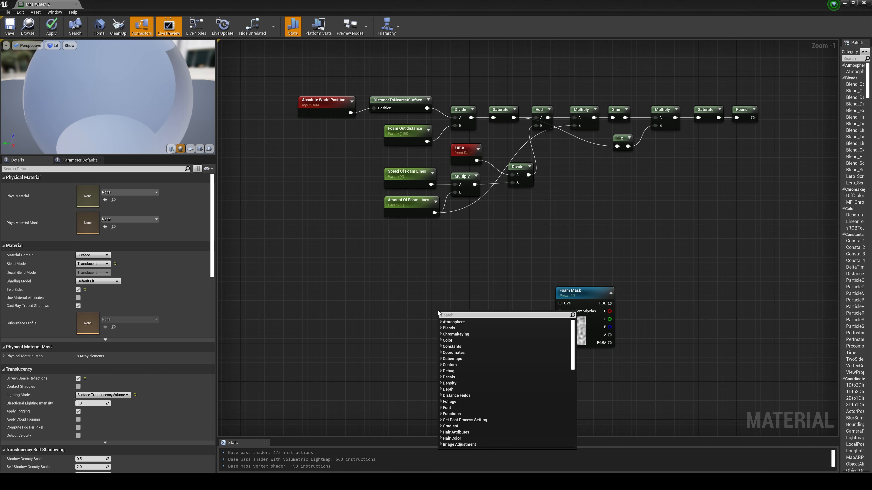
pyautogui.write('wo')
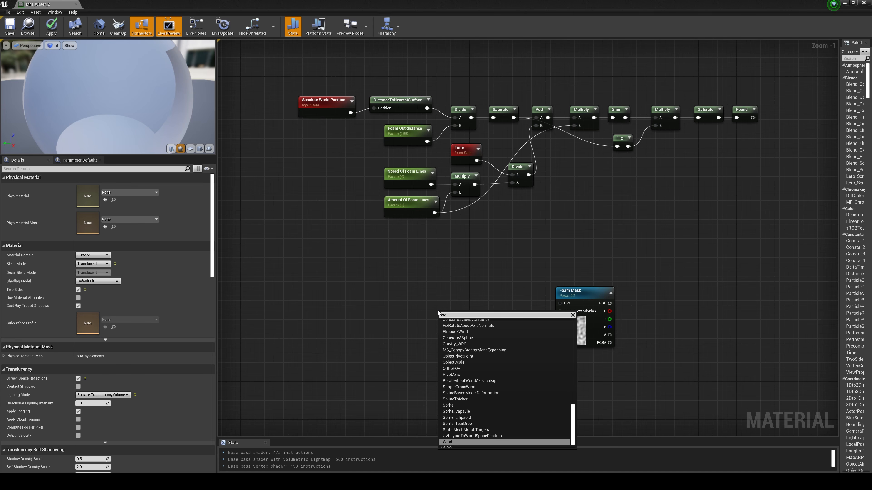
pyautogui.write('rld pos')
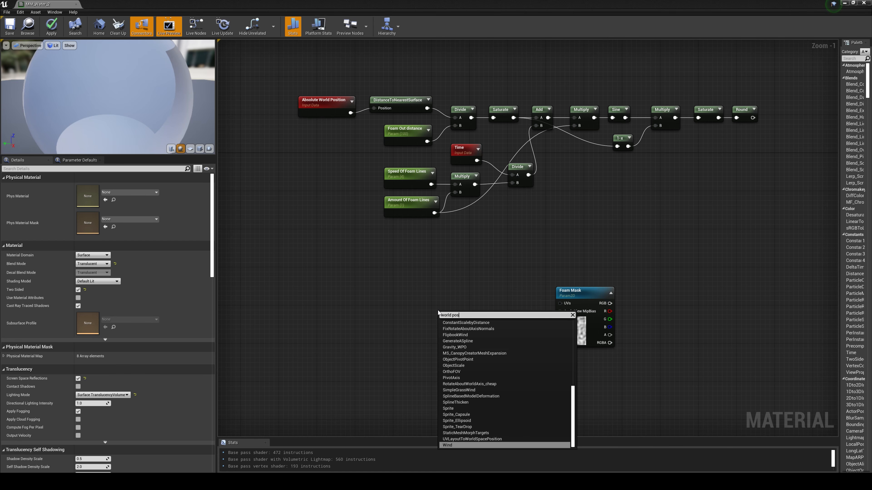
pyautogui.click(460, 328)
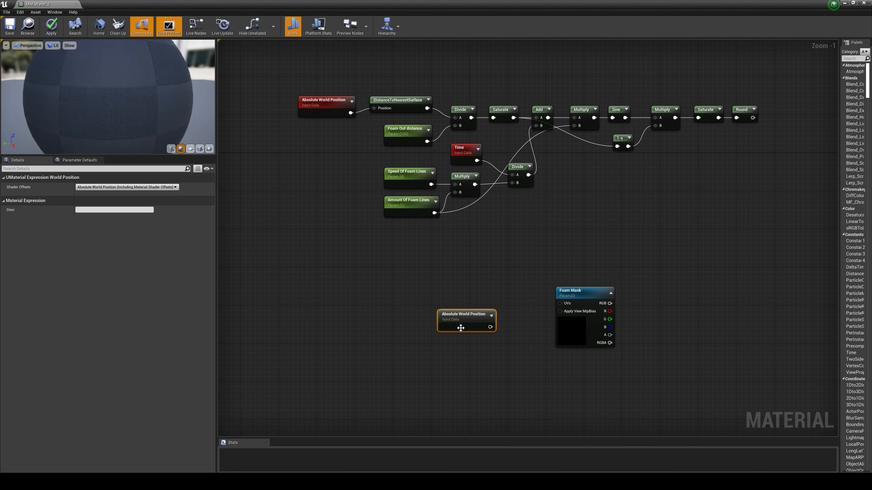
pyautogui.moveTo(469, 315); pyautogui.dragTo(367, 295)
pyautogui.click(404, 355)
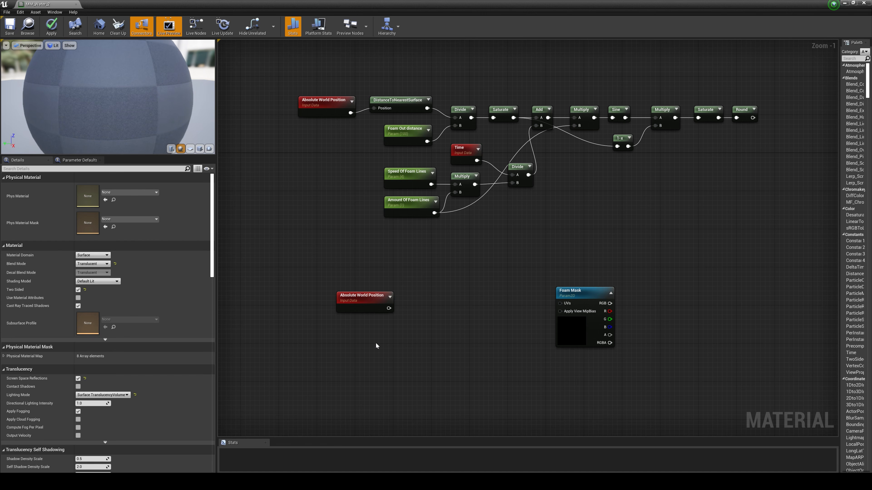
# Create a scalar parameter named Foam Mask Scale with default value 2000 and place it under the new Absolute World Position node.
pyautogui.click(366, 336)
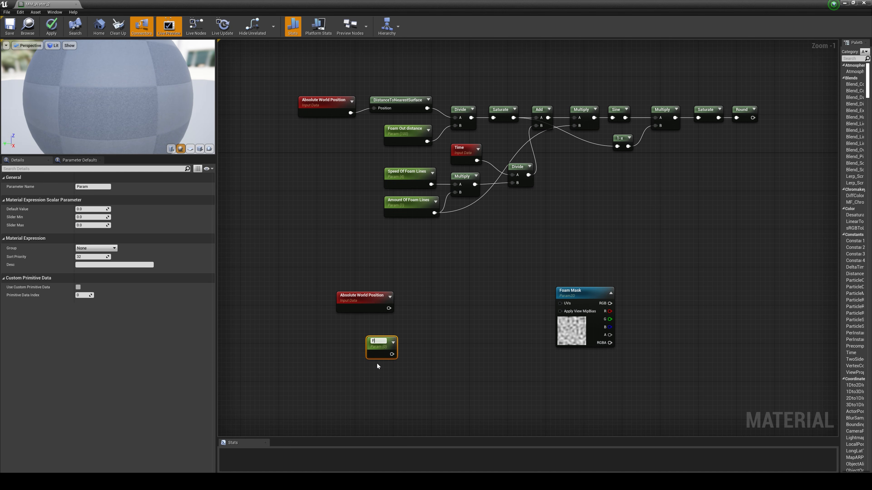
pyautogui.write('Foam Mask Sc')
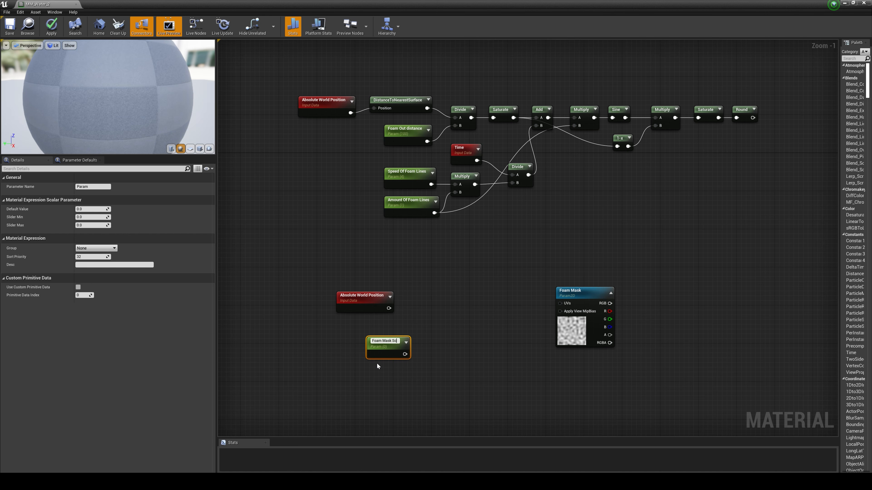
pyautogui.write('ale')
pyautogui.press('Return')
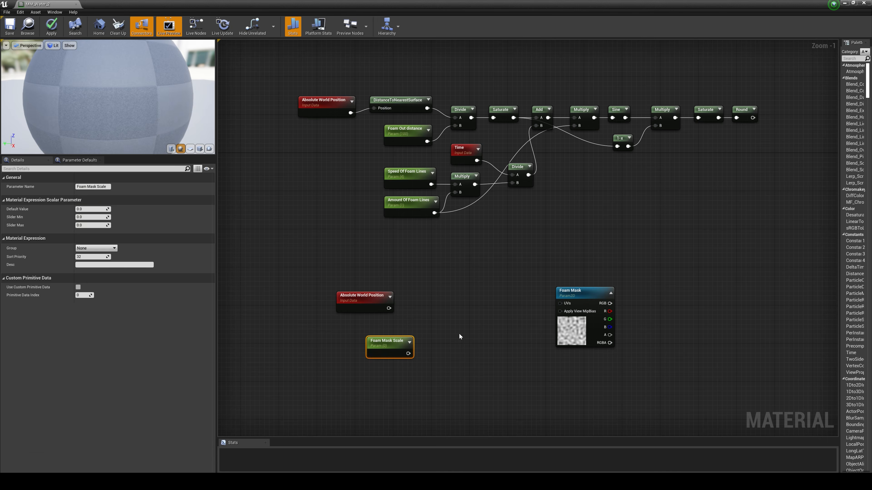
pyautogui.moveTo(390, 351); pyautogui.dragTo(364, 334)
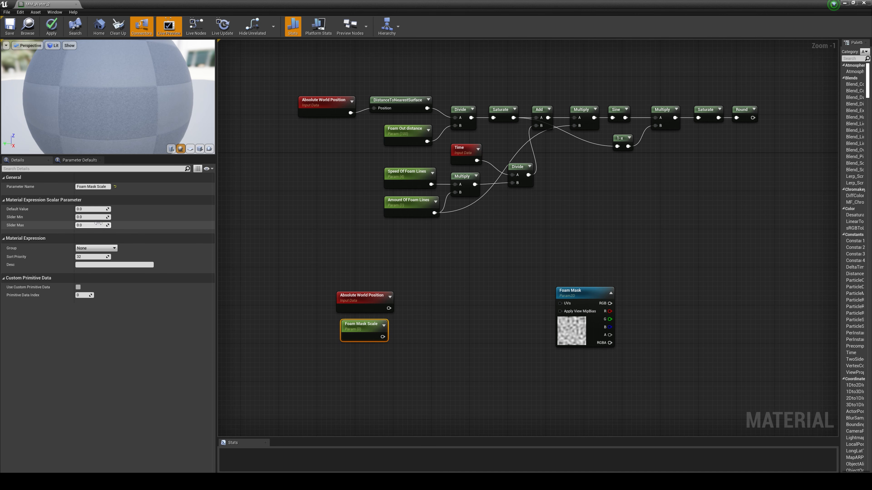
pyautogui.click(90, 209)
pyautogui.write('2000')
pyautogui.press('Return')
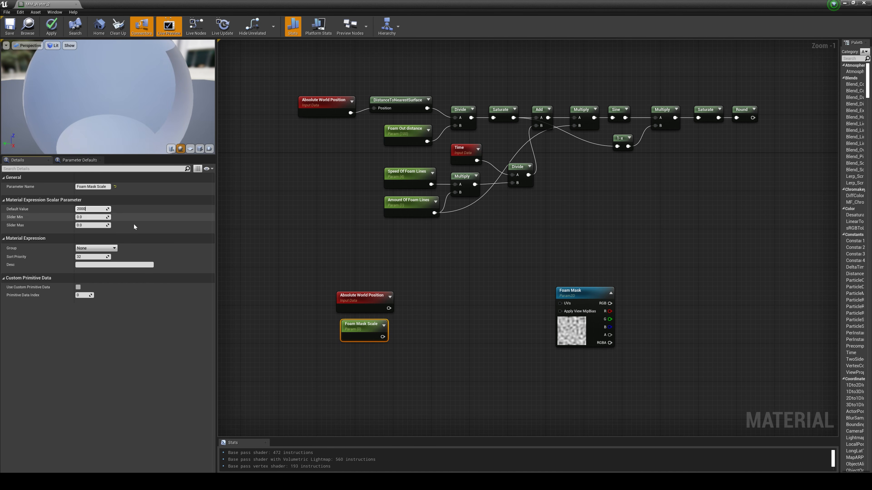
pyautogui.click(502, 337)
pyautogui.moveTo(367, 331); pyautogui.dragTo(372, 331)
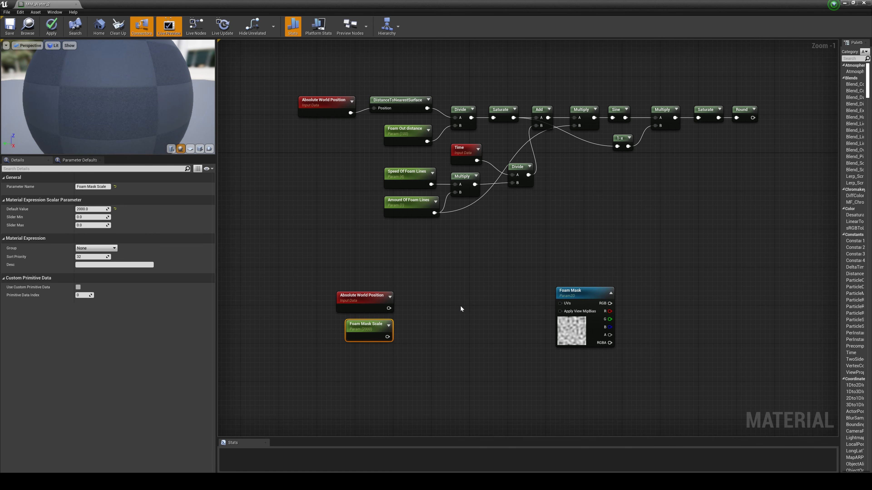
pyautogui.click(428, 309)
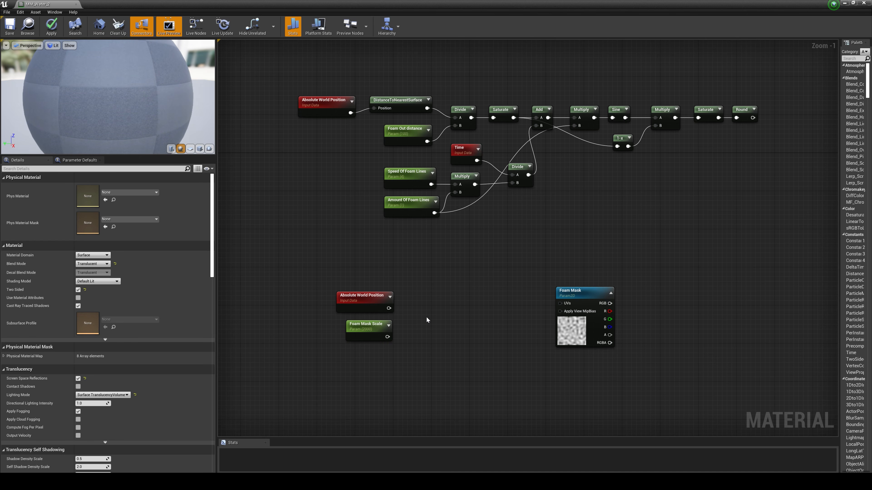
# Divide the Absolute World Position by Foam Mask Scale and connect the result to the Foam Mask UVs.
pyautogui.click(419, 310)
pyautogui.moveTo(424, 321)
pyautogui.mouseDown()
pyautogui.moveTo(389, 311)
pyautogui.moveTo(424, 329)
pyautogui.moveTo(422, 308)
pyautogui.mouseUp()
pyautogui.click(470, 320)
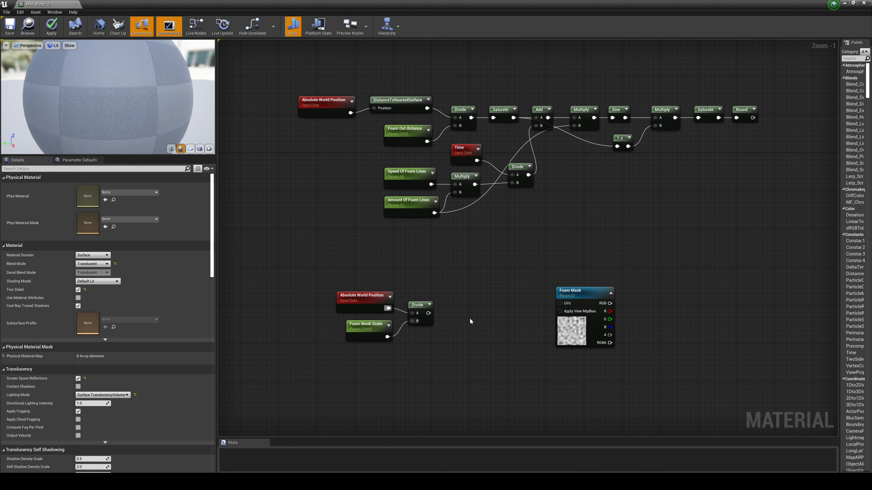
pyautogui.moveTo(429, 313); pyautogui.dragTo(560, 304)
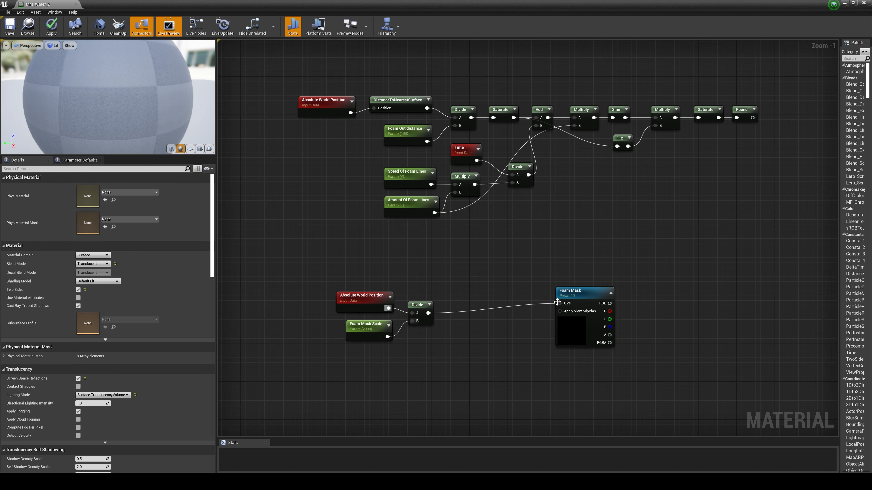
# Disconnect Divide from the Foam Mask UVs, reposition Foam Mask, and add a ComponentMask node with R and G enabled.
pyautogui.moveTo(560, 312); pyautogui.dragTo(498, 313)
pyautogui.click(460, 357)
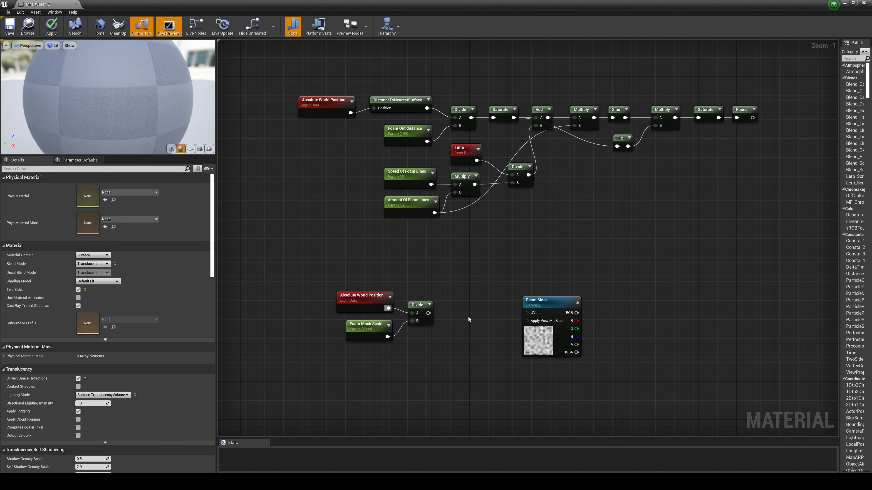
pyautogui.rightClick(458, 322)
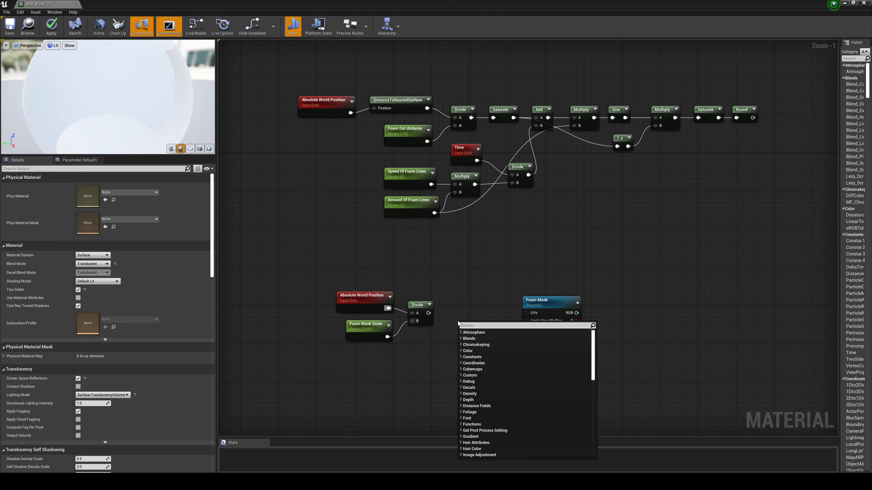
pyautogui.write('compo')
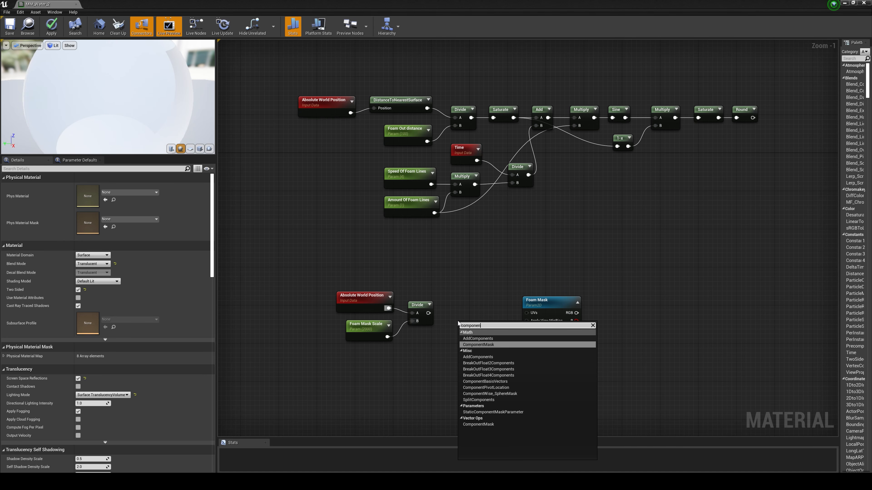
pyautogui.write('nen')
pyautogui.click(491, 344)
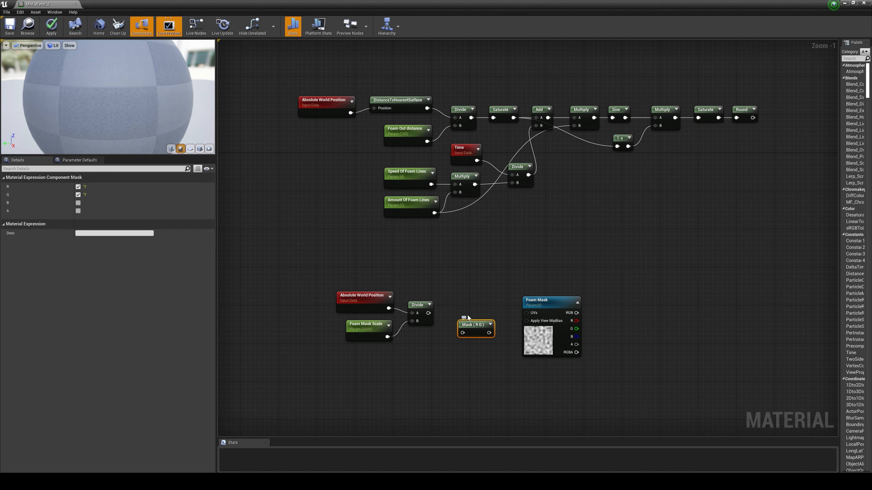
# Wire the R G mask between Divide and the Foam Mask UVs, and align the mask and texture nodes in the row.
pyautogui.moveTo(473, 324); pyautogui.dragTo(428, 313)
pyautogui.moveTo(487, 317)
pyautogui.mouseDown()
pyautogui.moveTo(527, 313)
pyautogui.moveTo(473, 310)
pyautogui.mouseUp()
pyautogui.moveTo(546, 301); pyautogui.dragTo(527, 305)
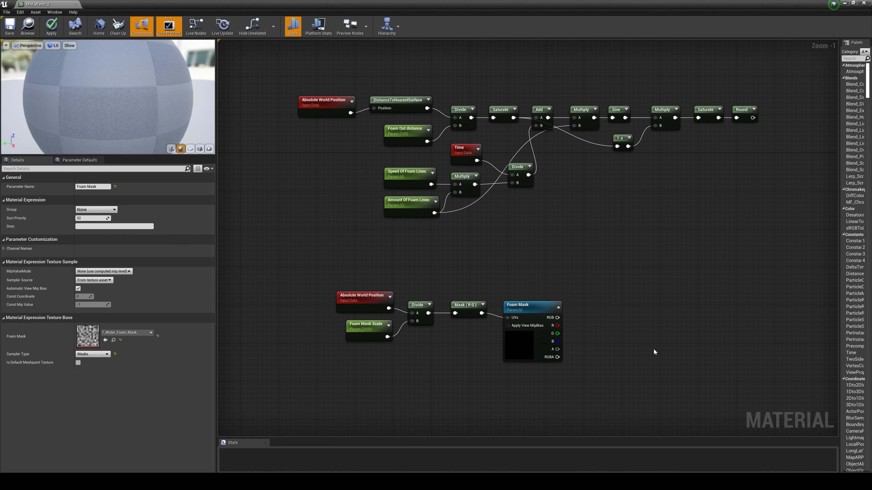
pyautogui.click(654, 349)
# Add a CheapContrast node beside the Foam Mask texture and connect the texture's RGB output to its In input.
pyautogui.moveTo(659, 341); pyautogui.dragTo(579, 324, button='right')
pyautogui.rightClick(504, 287)
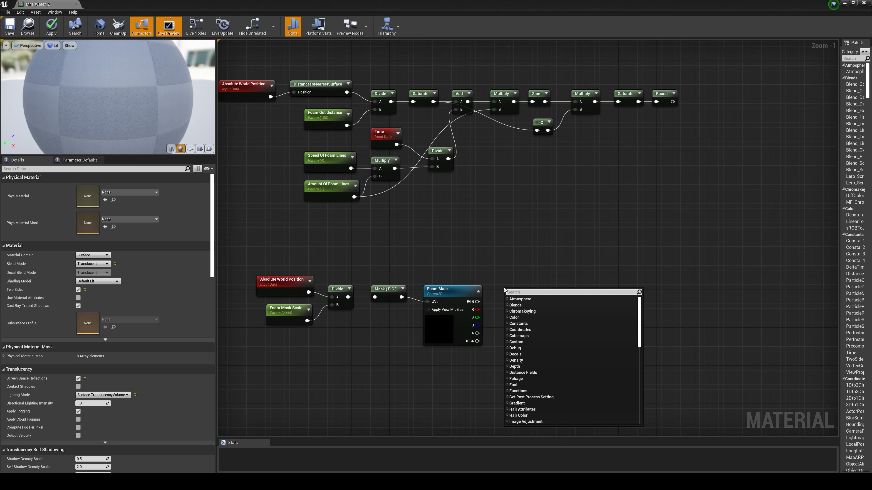
pyautogui.write('cheap')
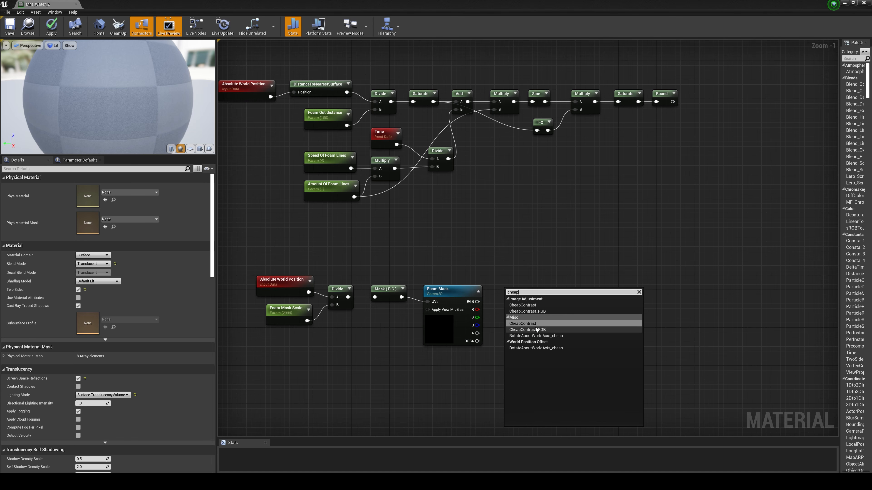
pyautogui.click(522, 323)
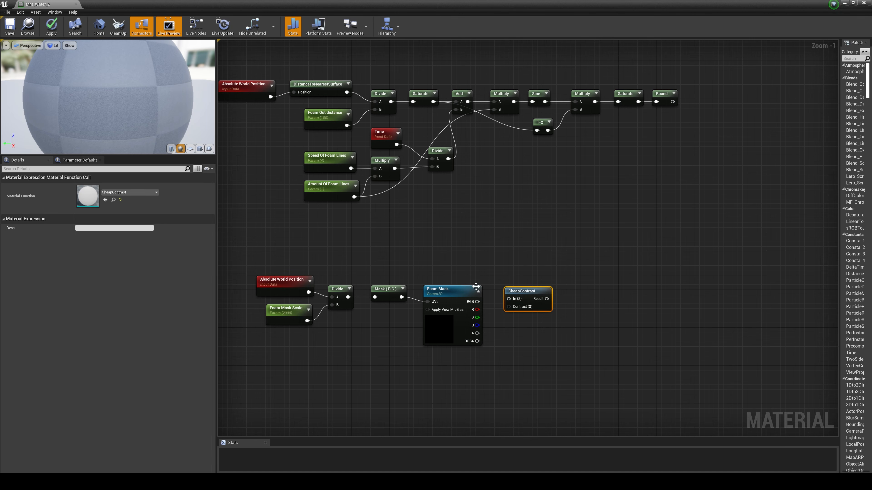
pyautogui.moveTo(477, 302); pyautogui.dragTo(509, 298)
# Create a scalar parameter named Foam Mask contrast and place it below the Foam Mask texture.
pyautogui.moveTo(507, 342); pyautogui.dragTo(508, 302, button='right')
pyautogui.click(454, 326)
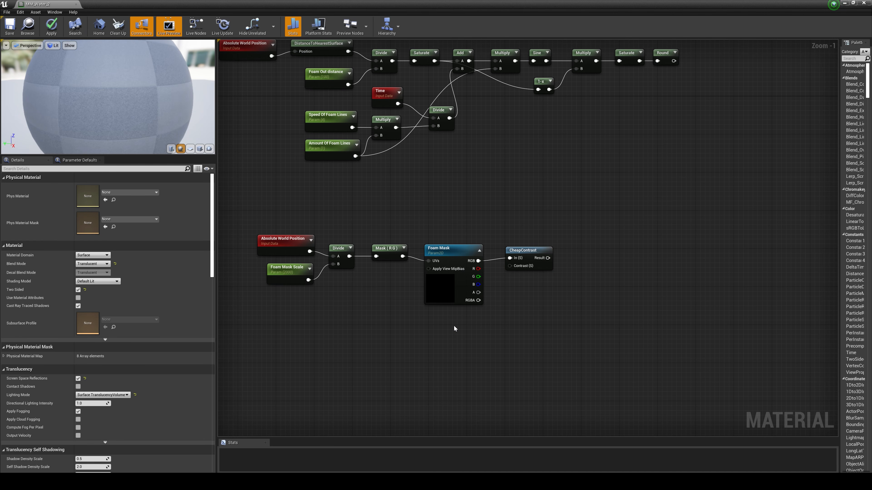
pyautogui.click(450, 329)
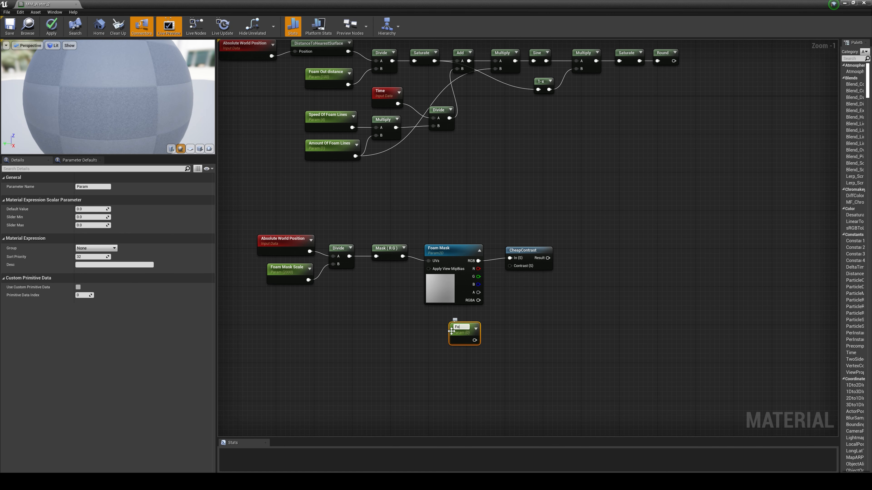
pyautogui.write('Foam Mask contrast')
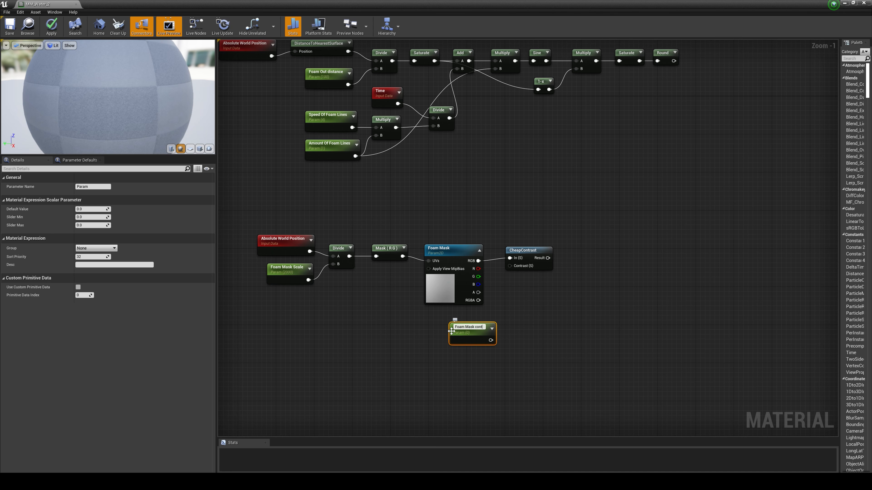
pyautogui.click(527, 321)
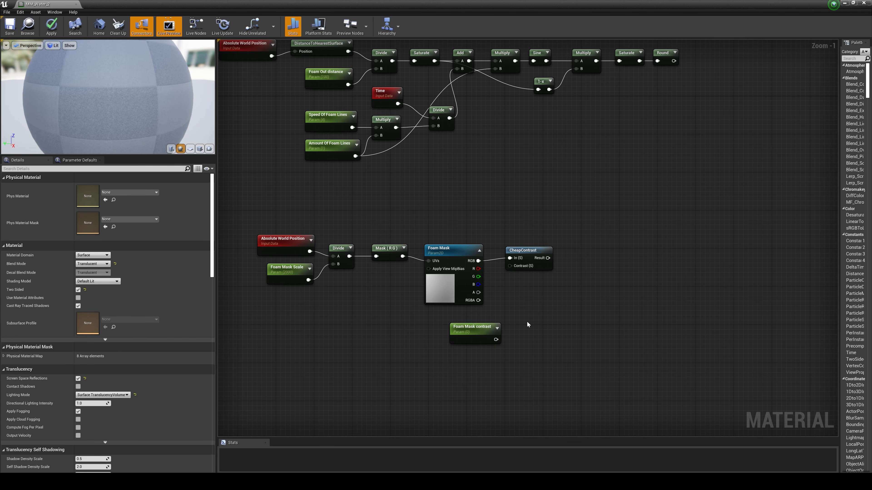
pyautogui.moveTo(481, 333); pyautogui.dragTo(465, 330)
# Set the Foam Mask contrast default value to 0.2 and connect it to the Contrast input of CheapContrast.
pyautogui.click(91, 209)
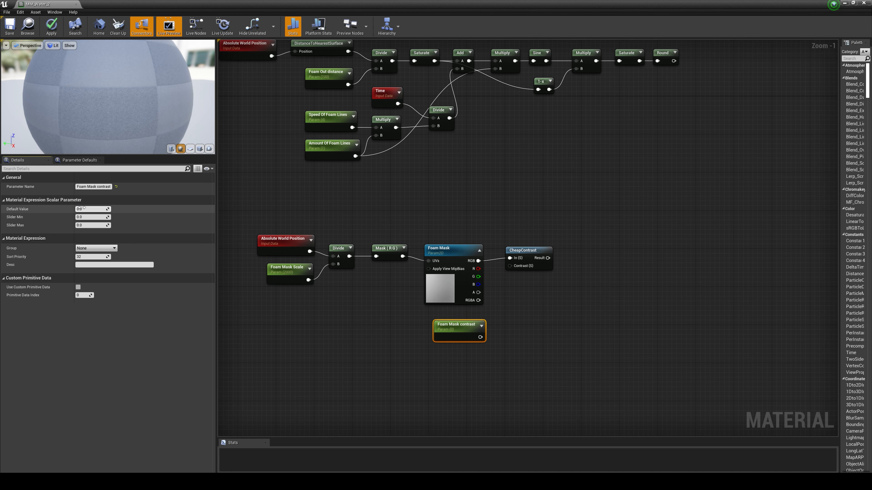
pyautogui.write('0.2')
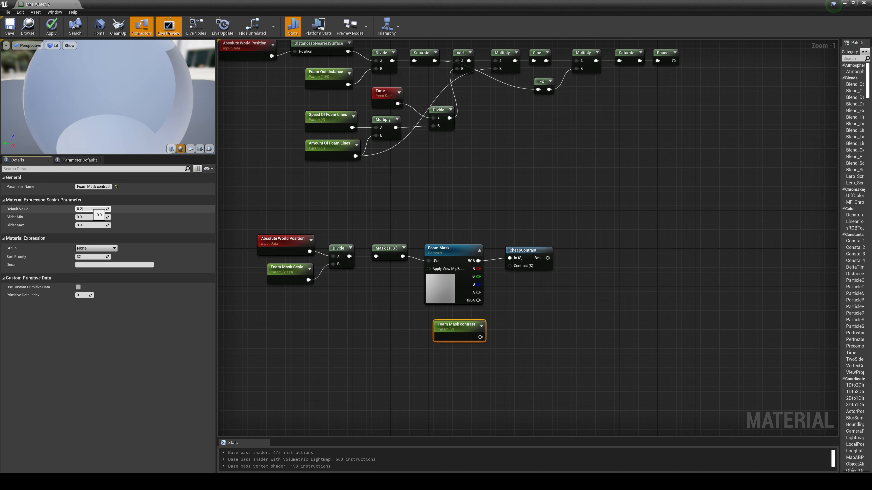
pyautogui.click(387, 368)
pyautogui.moveTo(481, 337); pyautogui.dragTo(521, 267)
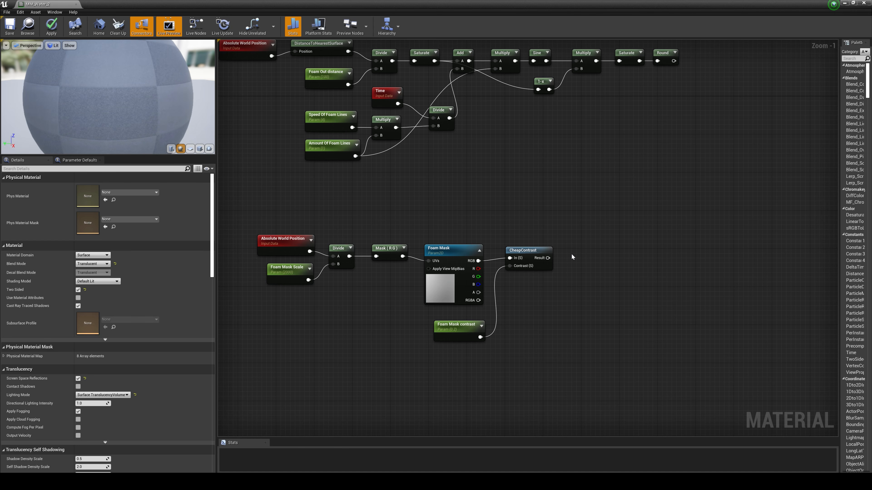
# Add a Multiply node with the CheapContrast result as input A, and align both nodes with the mask row.
pyautogui.click(578, 255)
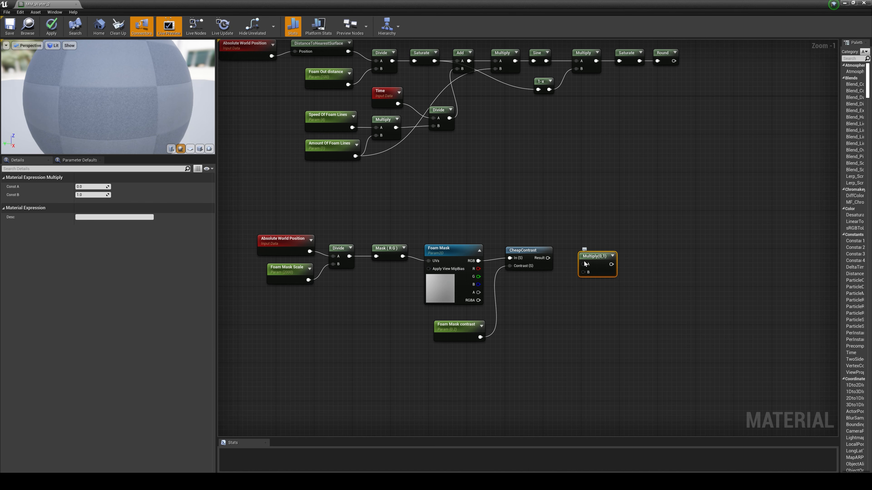
pyautogui.moveTo(584, 264); pyautogui.dragTo(548, 261)
pyautogui.click(554, 318)
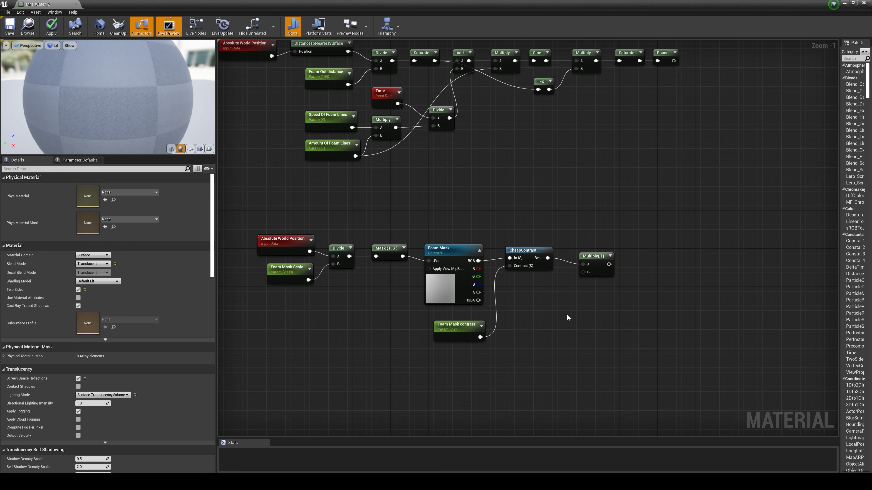
pyautogui.moveTo(593, 256); pyautogui.dragTo(596, 249)
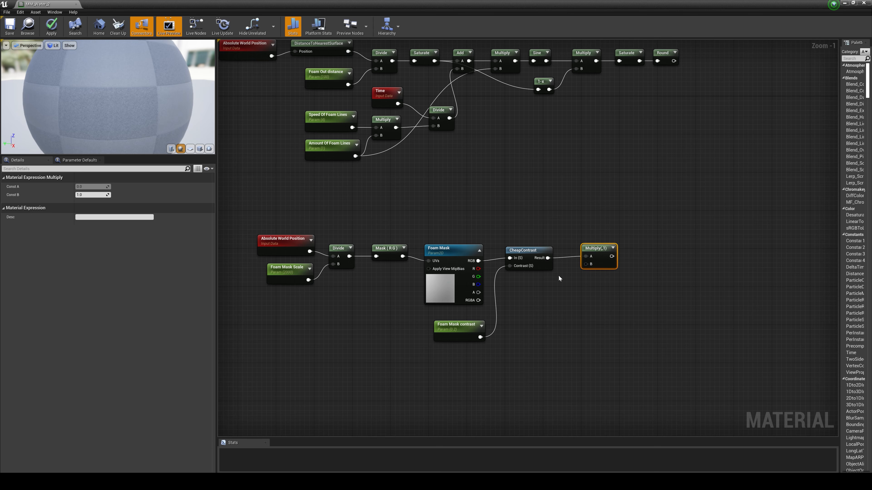
pyautogui.moveTo(534, 251); pyautogui.dragTo(536, 248)
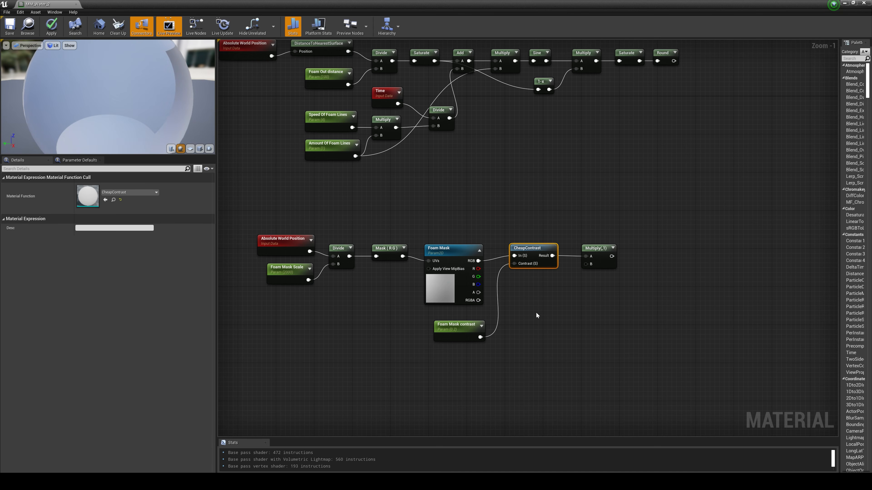
# Create a scalar parameter named Foam contrast and place it below the CheapContrast node.
pyautogui.click(541, 329)
pyautogui.click(541, 308)
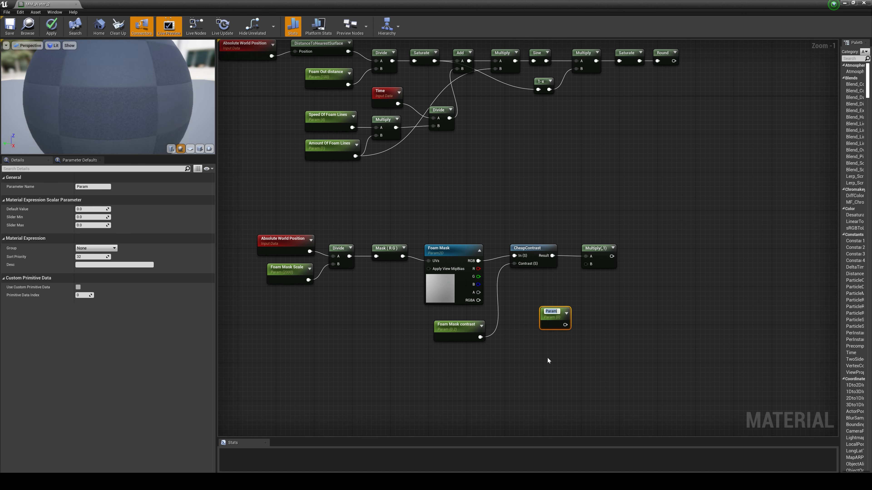
pyautogui.write('F')
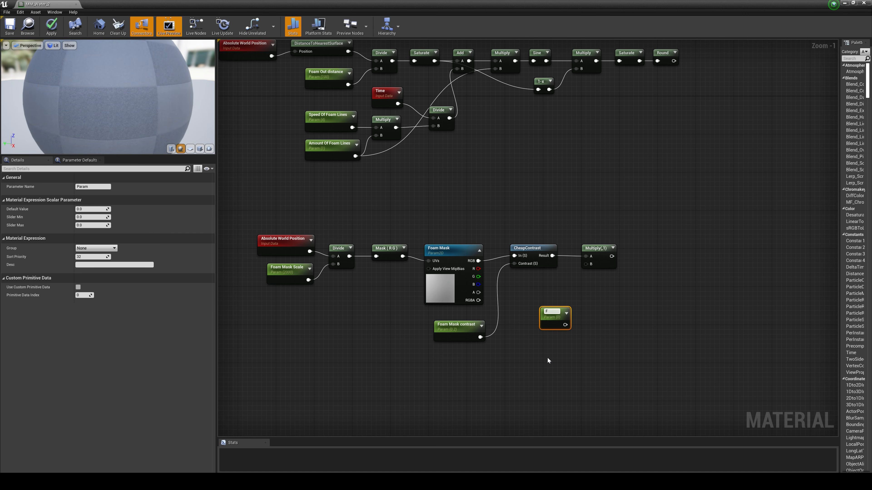
pyautogui.write('oam contrast')
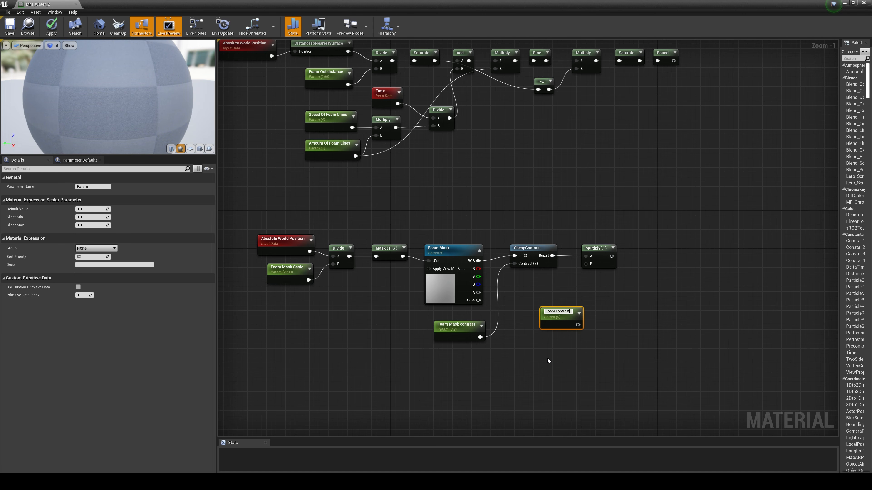
pyautogui.press('Return')
pyautogui.moveTo(560, 311); pyautogui.dragTo(549, 300)
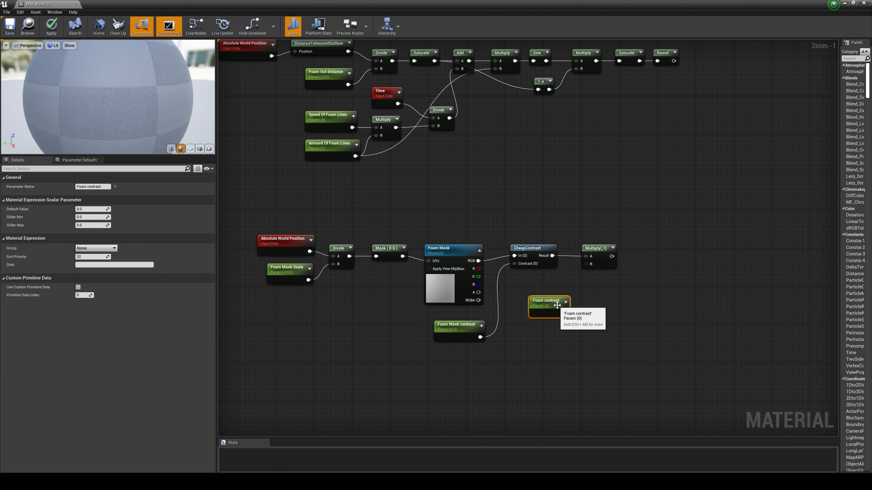
# Set the default value of Foam contrast and connect the parameter to input B of the new Multiply.
pyautogui.click(88, 209)
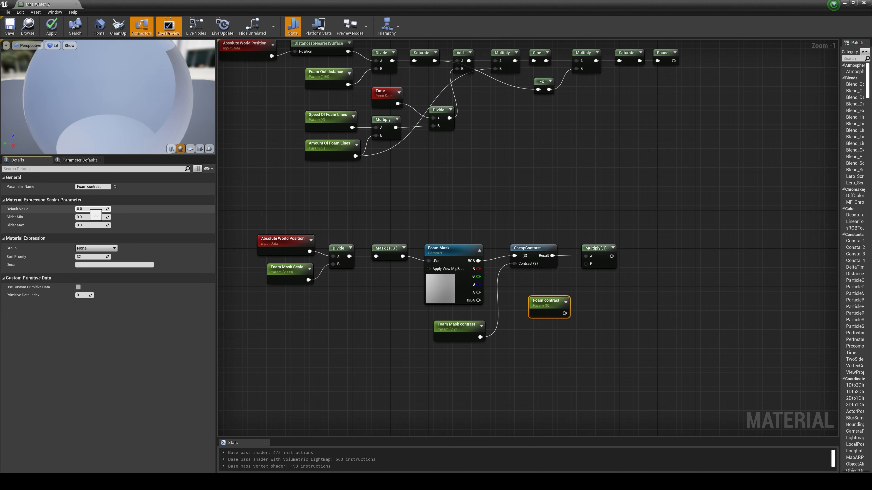
pyautogui.press('Return')
pyautogui.click(604, 327)
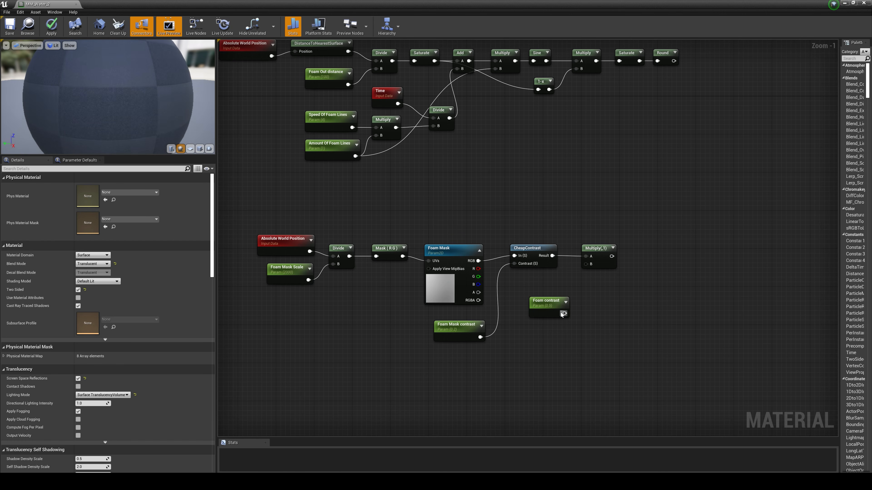
pyautogui.moveTo(565, 313); pyautogui.dragTo(587, 266)
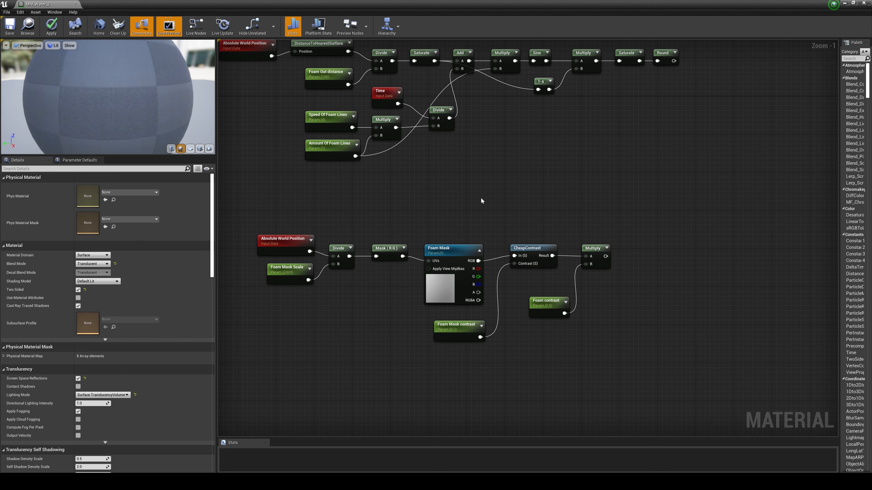
# Move the whole foam mask node group closer beneath the foam line nodes.
pyautogui.scroll(-3, 480, 198)
pyautogui.moveTo(585, 331); pyautogui.dragTo(350, 248)
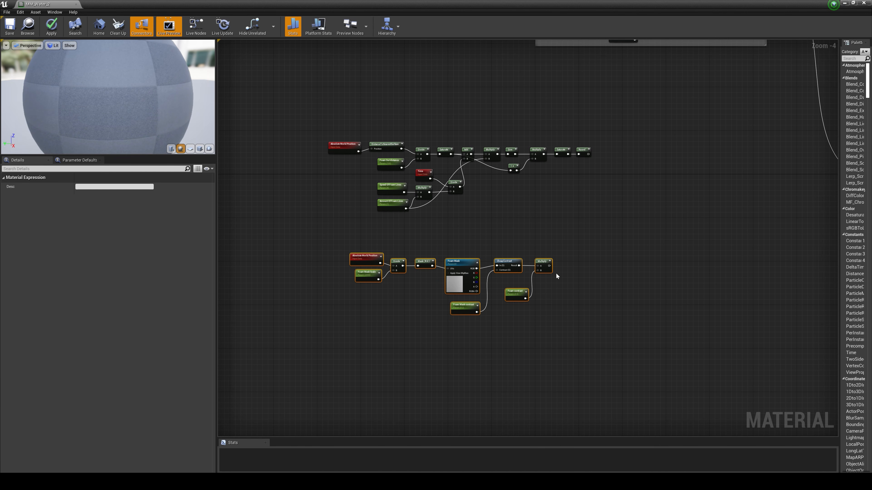
pyautogui.moveTo(547, 257); pyautogui.dragTo(570, 229)
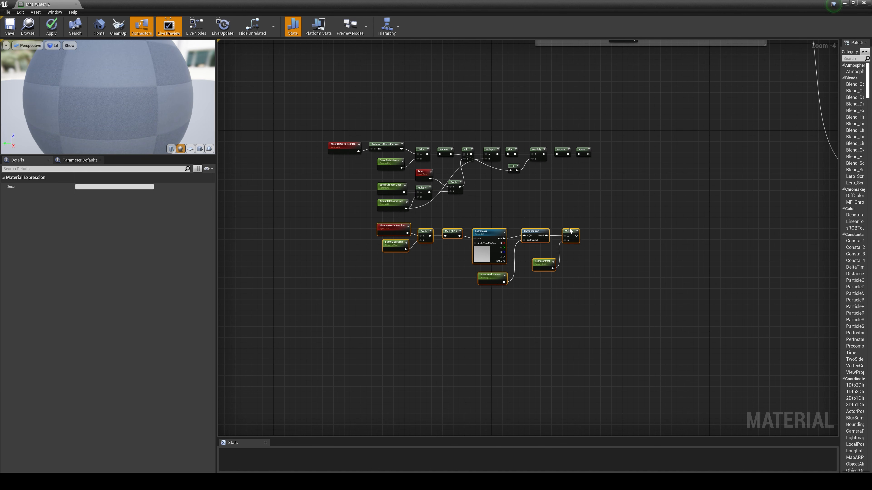
pyautogui.click(615, 201)
# Add a Multiply node combining the foam lines' Round output as A with the foam mask's Multiply output as B.
pyautogui.scroll(2, 636, 179)
pyautogui.moveTo(636, 182); pyautogui.dragTo(637, 210, button='right')
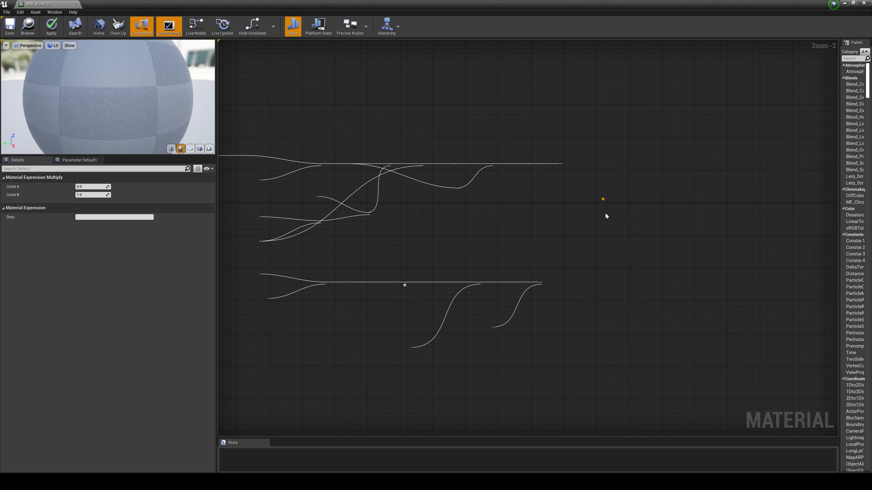
pyautogui.click(604, 210)
pyautogui.moveTo(606, 210); pyautogui.dragTo(576, 172)
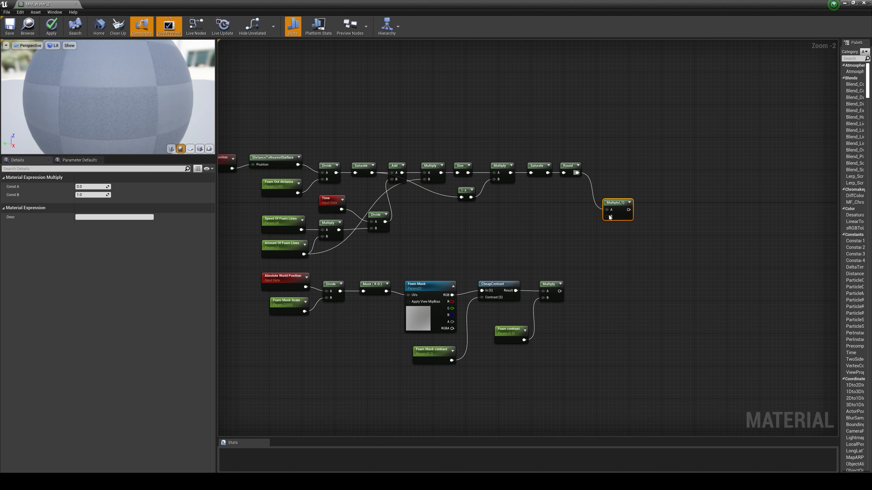
pyautogui.moveTo(607, 216); pyautogui.dragTo(560, 291)
# Connect the combined foam Multiply output to the Alpha input of the last Lerp in the Color group.
pyautogui.scroll(-3, 640, 251)
pyautogui.moveTo(686, 206); pyautogui.dragTo(576, 305, button='right')
pyautogui.scroll(2, 588, 284)
pyautogui.scroll(-2, 575, 305)
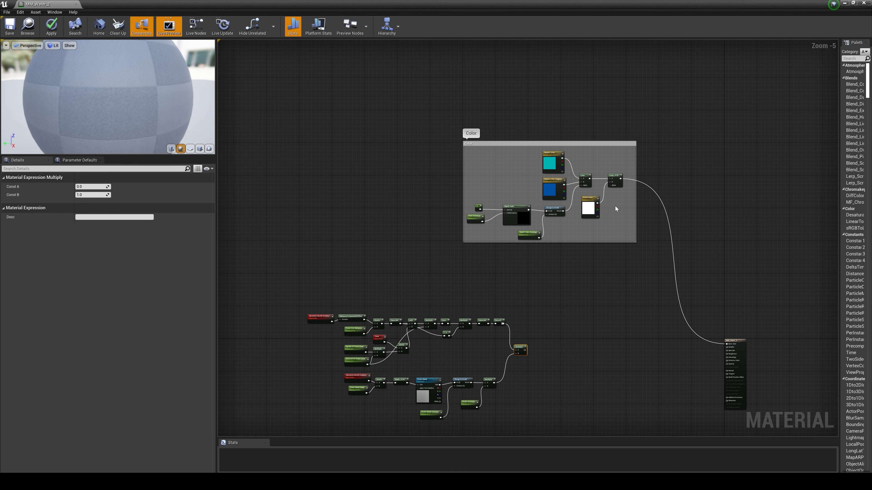
pyautogui.moveTo(608, 186); pyautogui.dragTo(525, 354)
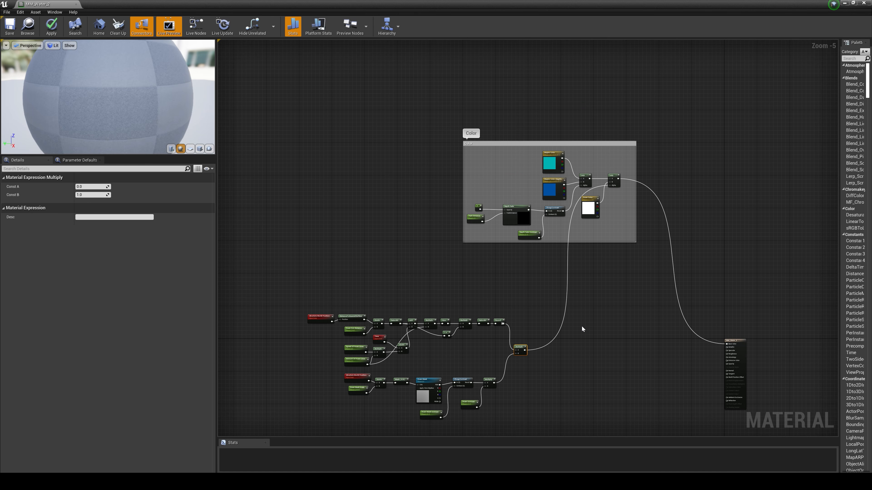
# Add a comment box around the Multiply node that combines the foam lines and foam mask.
pyautogui.moveTo(582, 326); pyautogui.dragTo(644, 281, button='right')
pyautogui.scroll(2, 409, 305)
pyautogui.moveTo(567, 307); pyautogui.dragTo(512, 255, button='right')
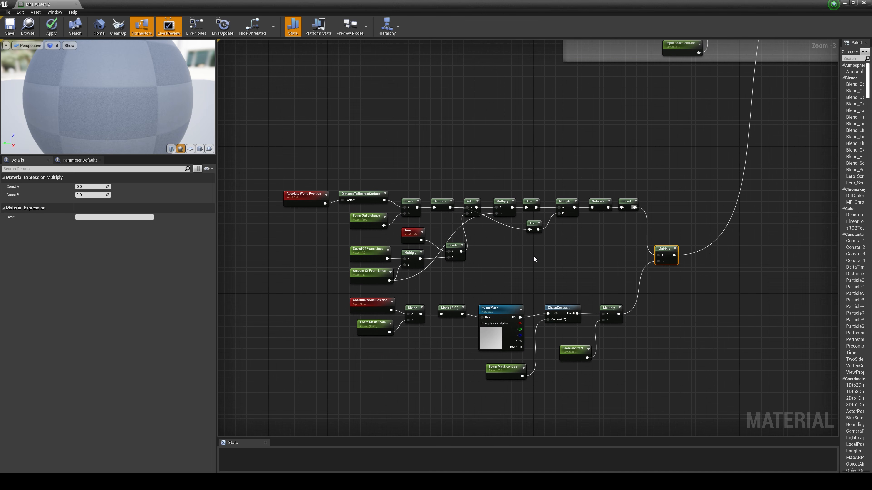
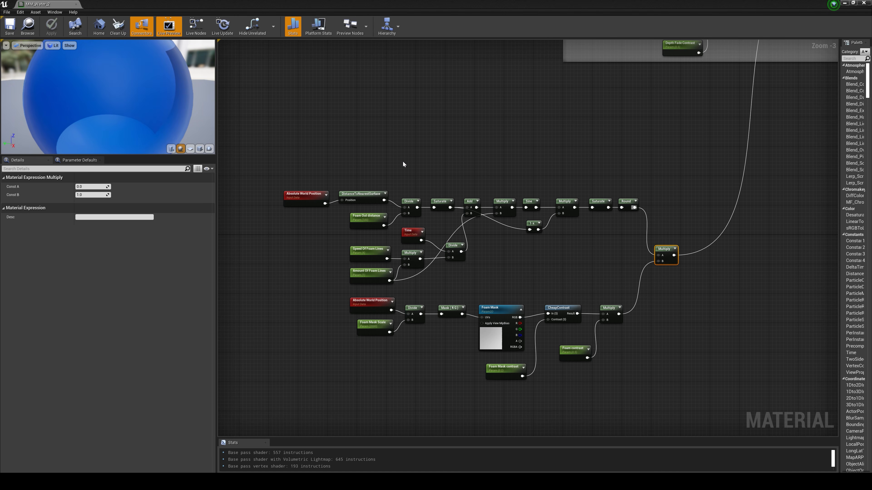
pyautogui.press('c')
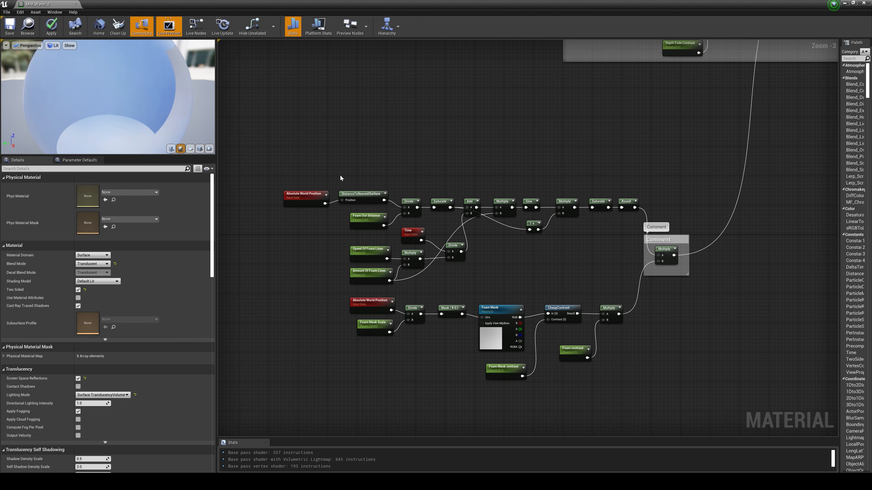
# Enlarge the comment box to enclose all foam line and foam mask nodes and title it Shoreline.
pyautogui.moveTo(675, 239); pyautogui.dragTo(259, 169)
pyautogui.moveTo(259, 278); pyautogui.dragTo(272, 387)
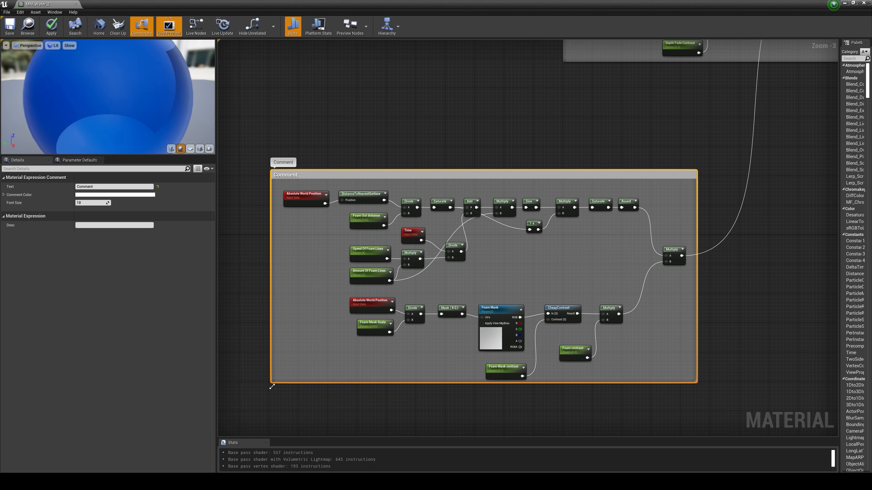
pyautogui.doubleClick(290, 174)
pyautogui.press('BackSpace')
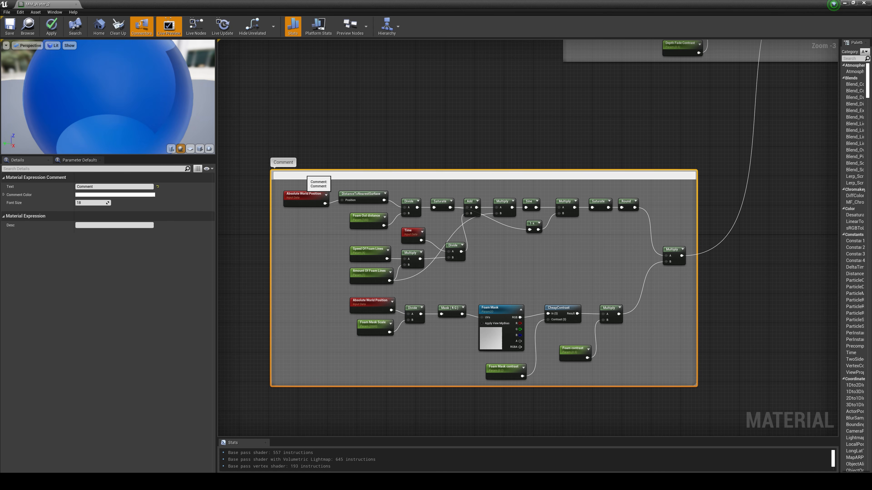
pyautogui.write('Shore')
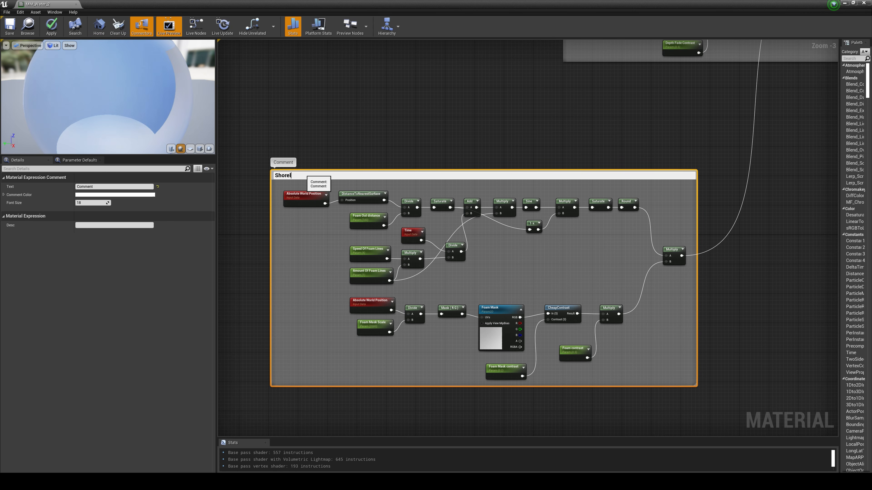
pyautogui.write('line')
pyautogui.click(472, 134)
# Move the Shoreline comment group up so it sits closer beneath the Color group.
pyautogui.scroll(-3, 707, 296)
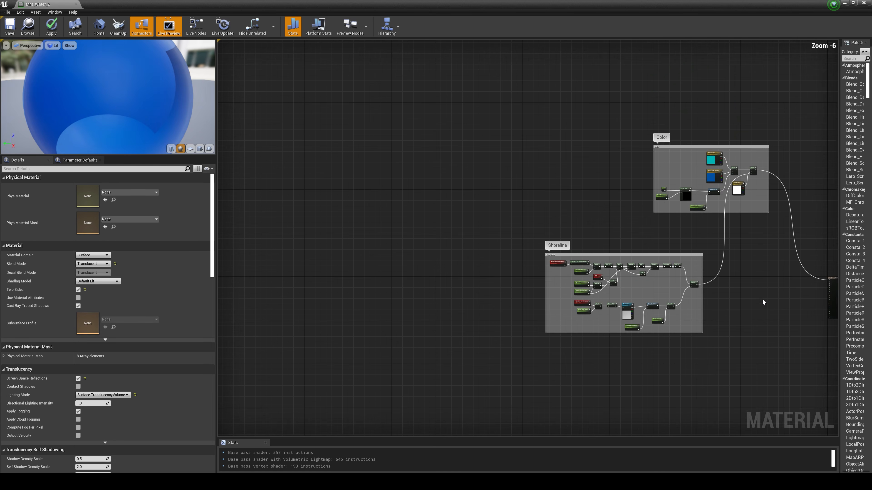
pyautogui.moveTo(763, 302); pyautogui.dragTo(562, 314, button='right')
pyautogui.moveTo(542, 278); pyautogui.dragTo(565, 244)
pyautogui.scroll(2, 640, 253)
pyautogui.moveTo(640, 254); pyautogui.dragTo(625, 283, button='right')
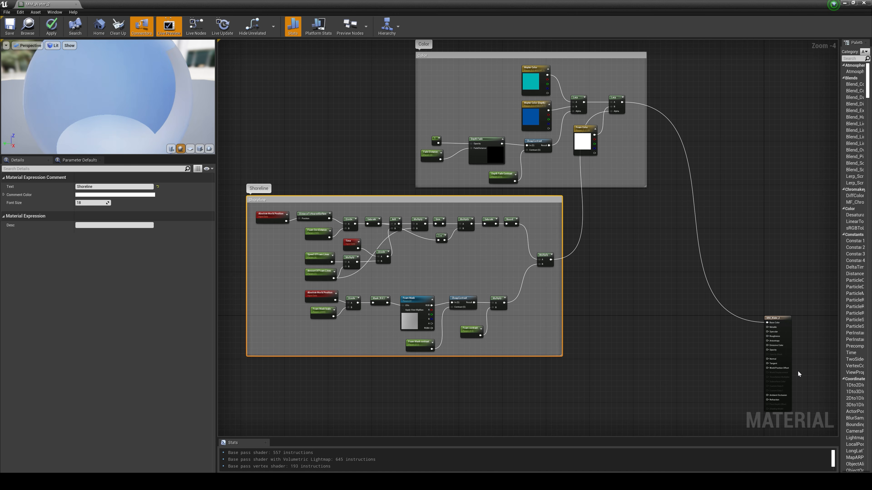
pyautogui.click(667, 311)
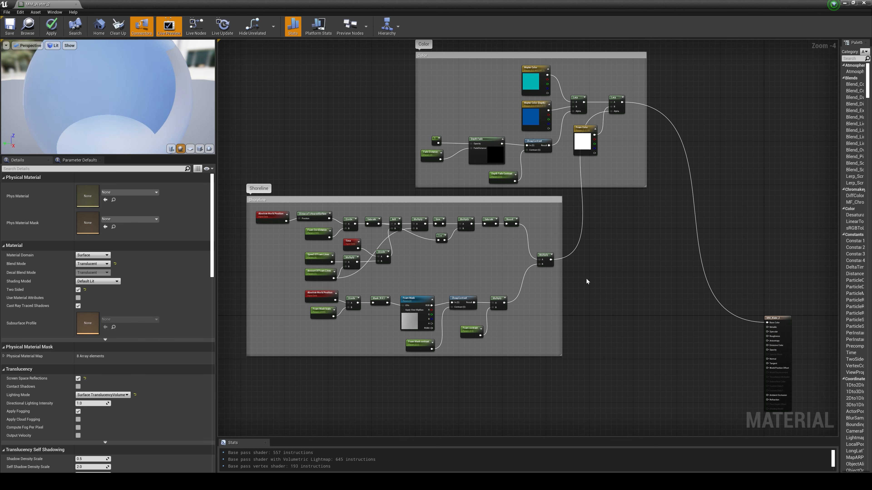
# Add a Lerp node beside the Shoreline group and connect the combined foam Multiply output to its Alpha.
pyautogui.click(630, 265)
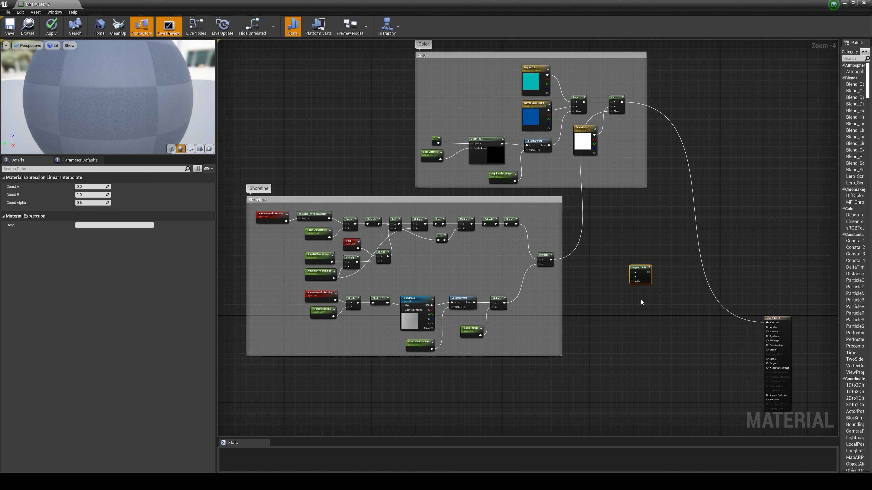
pyautogui.moveTo(551, 260); pyautogui.dragTo(629, 247)
pyautogui.scroll(4, 593, 251)
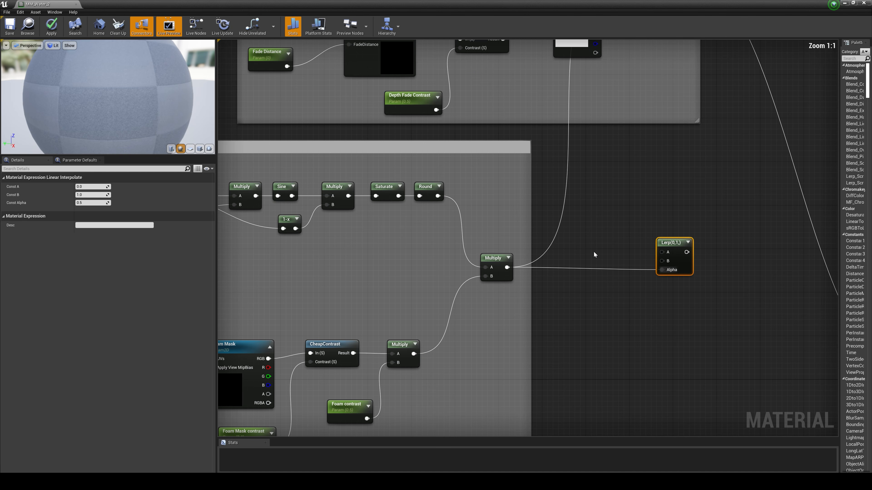
pyautogui.click(611, 320)
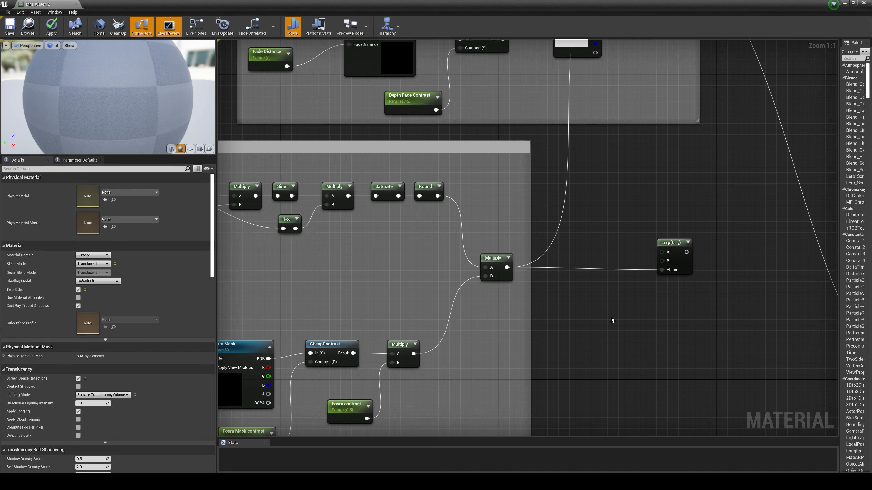
# Add a scalar parameter named Roughness, set its default value and connect it to the new Lerp's A input.
pyautogui.click(596, 205)
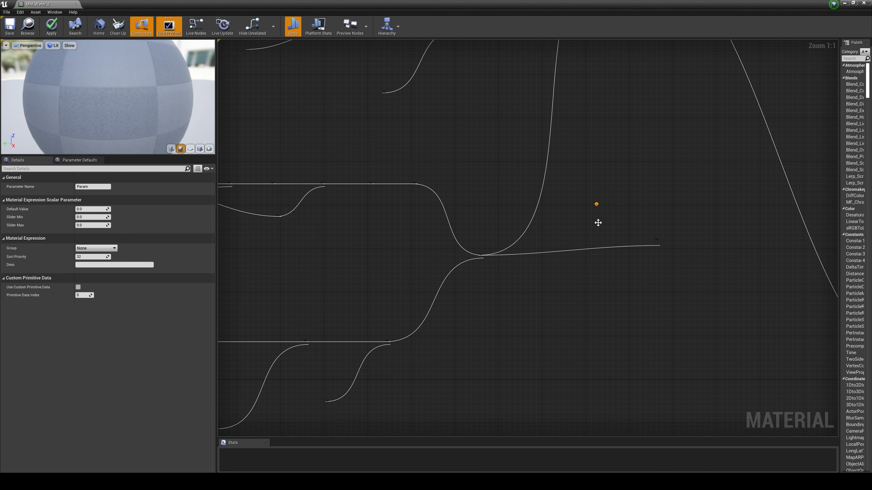
pyautogui.write('R')
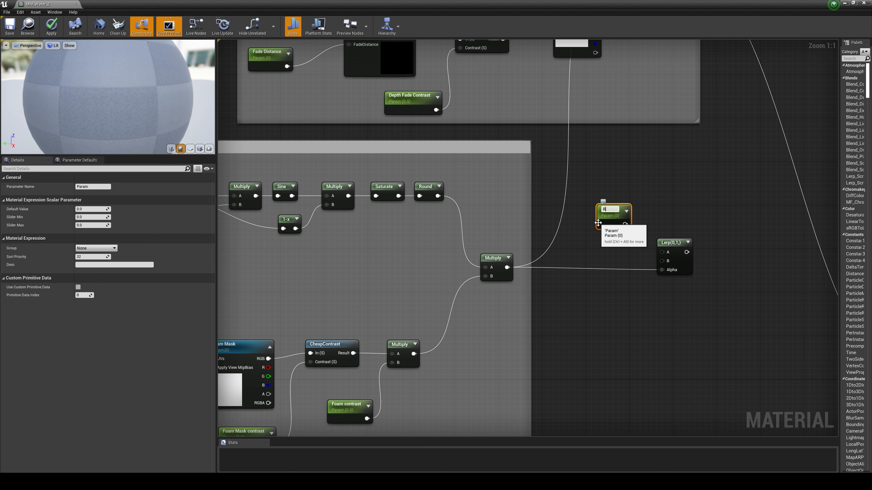
pyautogui.write('oughness')
pyautogui.click(668, 223)
pyautogui.click(608, 217)
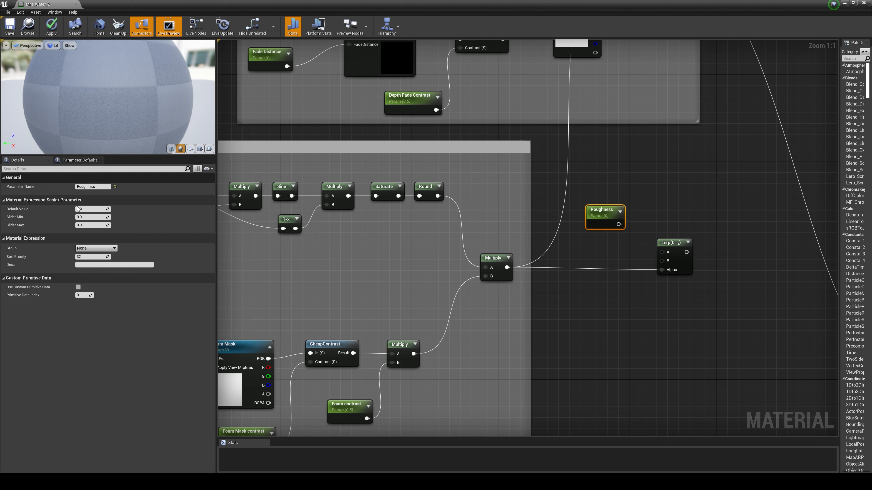
pyautogui.click(98, 209)
pyautogui.press('Return')
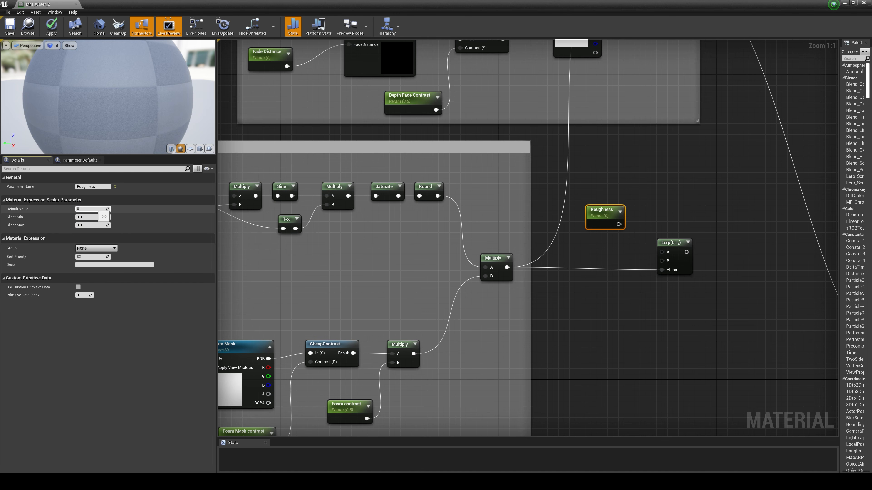
pyautogui.click(634, 313)
pyautogui.moveTo(618, 224); pyautogui.dragTo(662, 253)
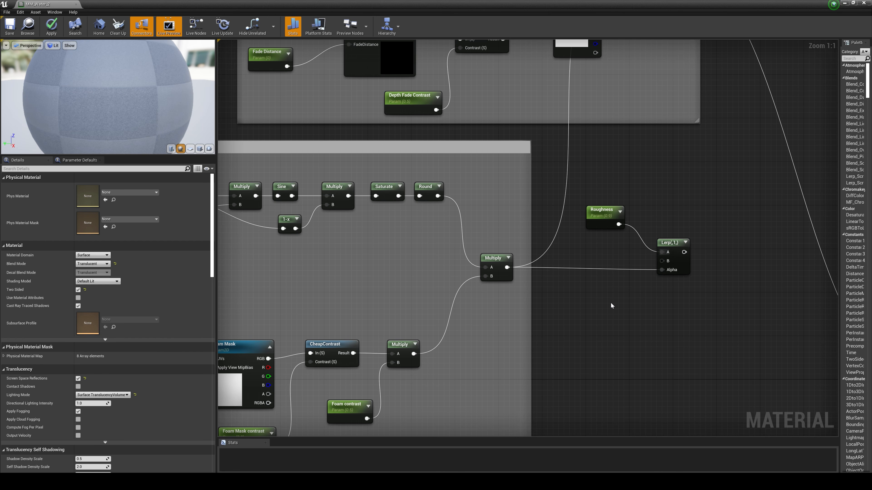
# Add a Constant node with value 1 below the Roughness parameter and connect it to the Lerp's B input.
pyautogui.click(605, 251)
pyautogui.moveTo(618, 265); pyautogui.dragTo(607, 248)
pyautogui.click(86, 187)
pyautogui.write('1')
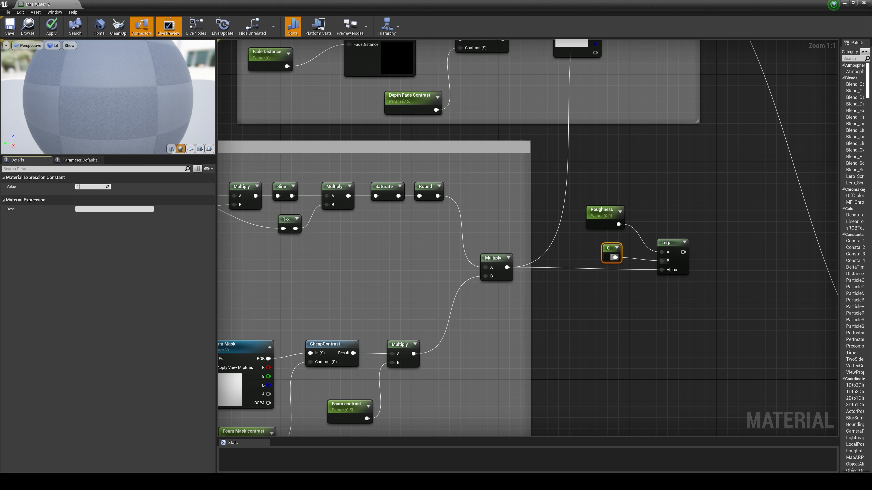
pyautogui.click(675, 308)
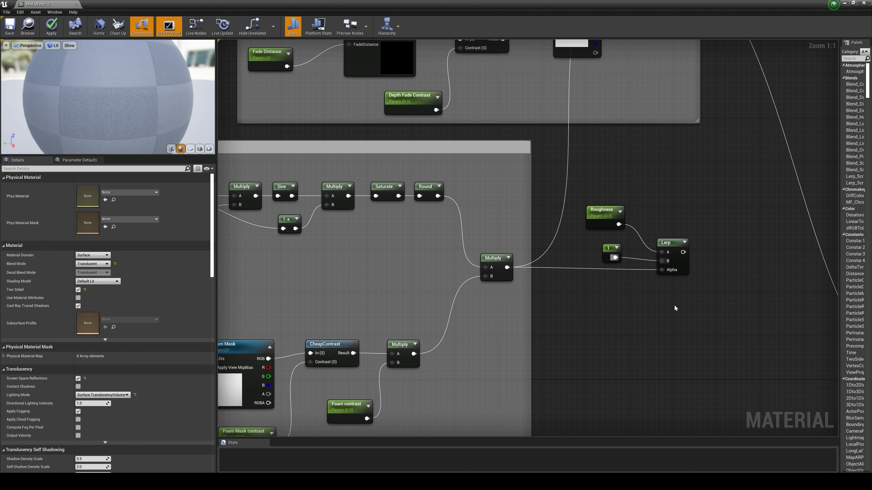
# Add a OneMinus node after the roughness Lerp and feed the Lerp's output into it.
pyautogui.rightClick(716, 255)
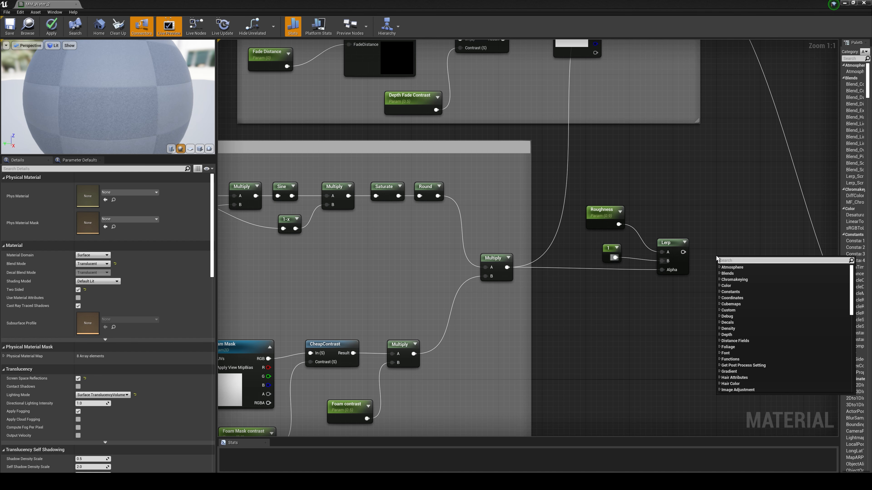
pyautogui.write('one mi')
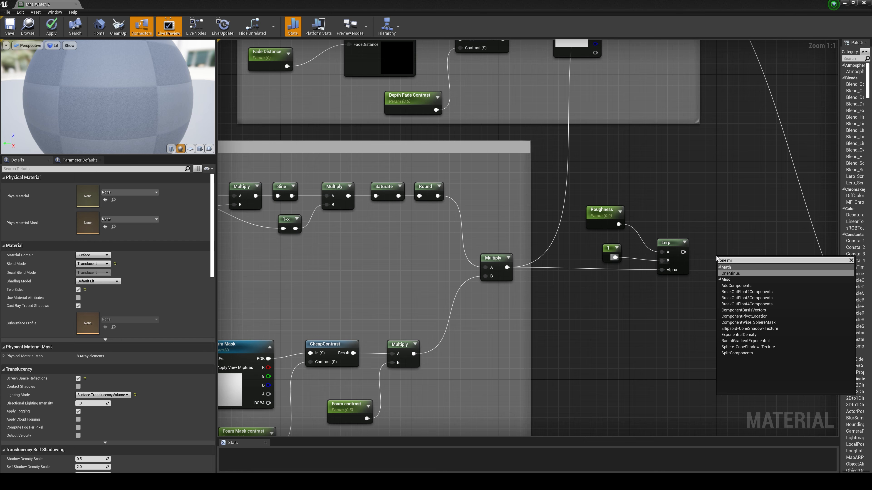
pyautogui.write('nu')
pyautogui.click(743, 273)
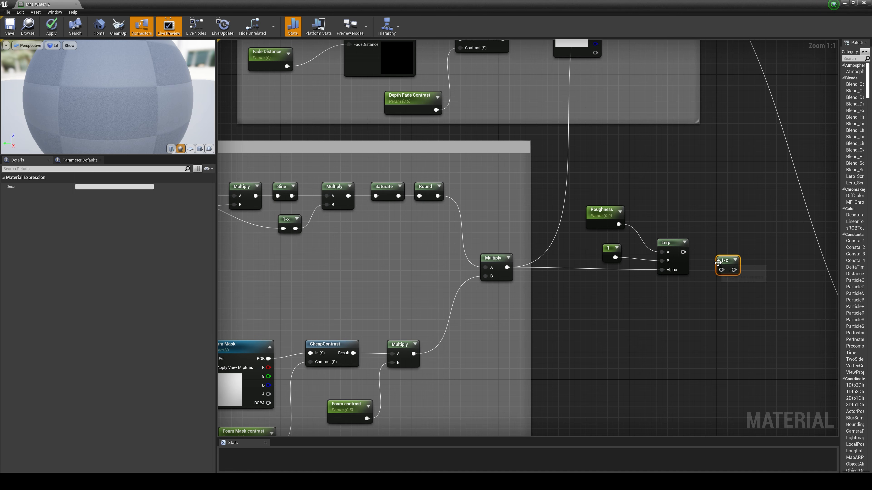
pyautogui.moveTo(683, 252); pyautogui.dragTo(722, 270)
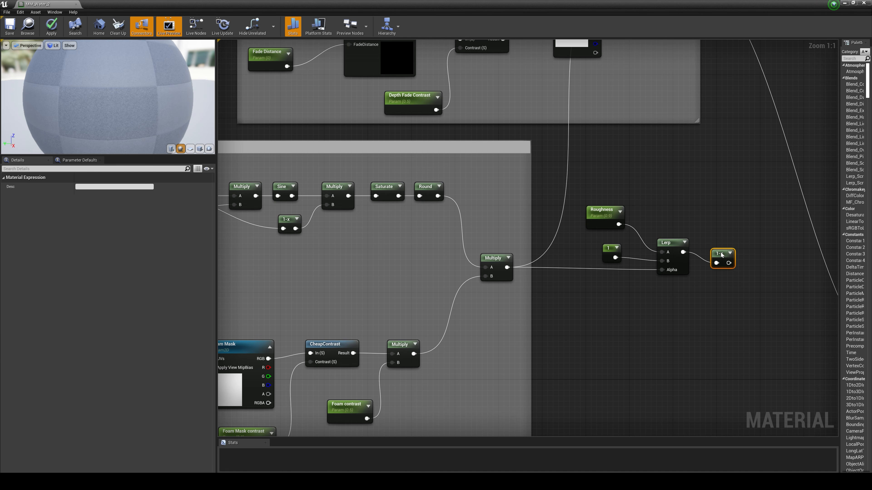
# Connect the OneMinus output to both the Specular and Roughness inputs of the MM_Water_2 material node.
pyautogui.scroll(-3, 734, 294)
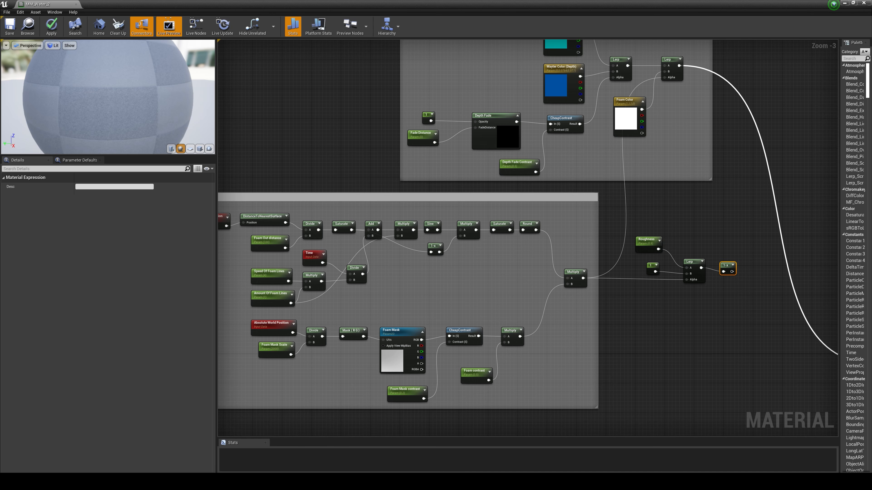
pyautogui.moveTo(676, 366); pyautogui.dragTo(477, 357, button='right')
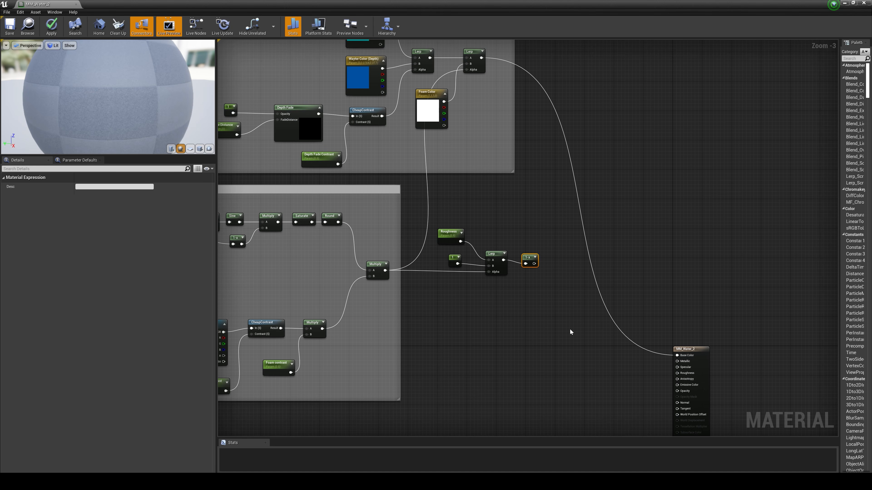
pyautogui.scroll(-1, 568, 329)
pyautogui.moveTo(568, 329); pyautogui.dragTo(466, 288, button='right')
pyautogui.scroll(3, 466, 288)
pyautogui.moveTo(416, 202); pyautogui.dragTo(602, 344)
pyautogui.moveTo(416, 201); pyautogui.dragTo(614, 338)
pyautogui.scroll(-3, 485, 339)
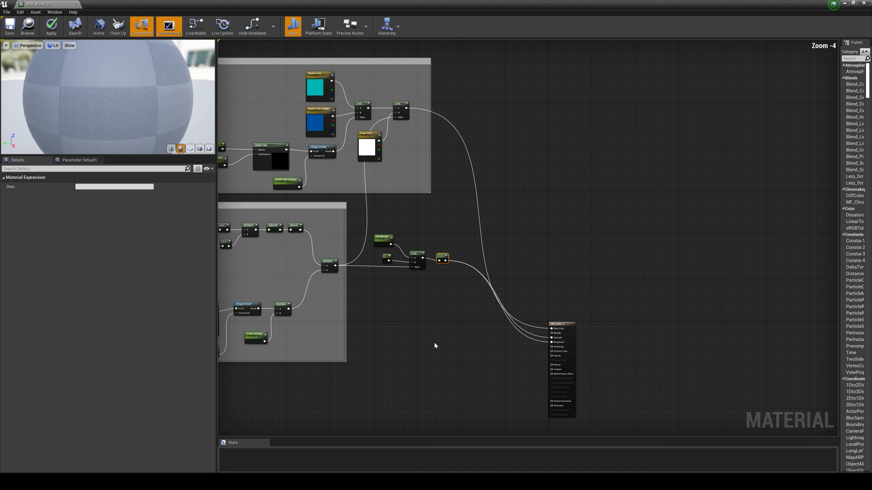
# Add a comment box titled Roughness/spec and size it around the Roughness parameter, constant, Lerp and OneMinus nodes.
pyautogui.moveTo(434, 342); pyautogui.dragTo(551, 297, button='right')
pyautogui.scroll(3, 545, 244)
pyautogui.click(519, 245)
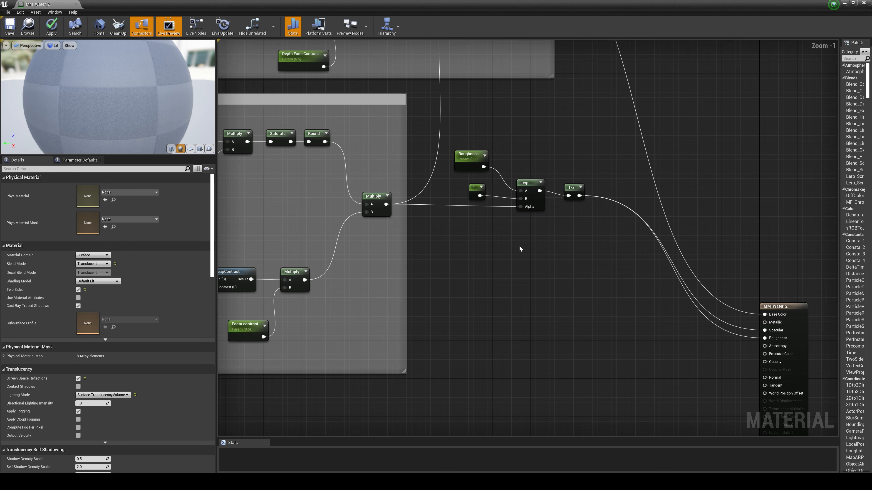
pyautogui.write('cccc')
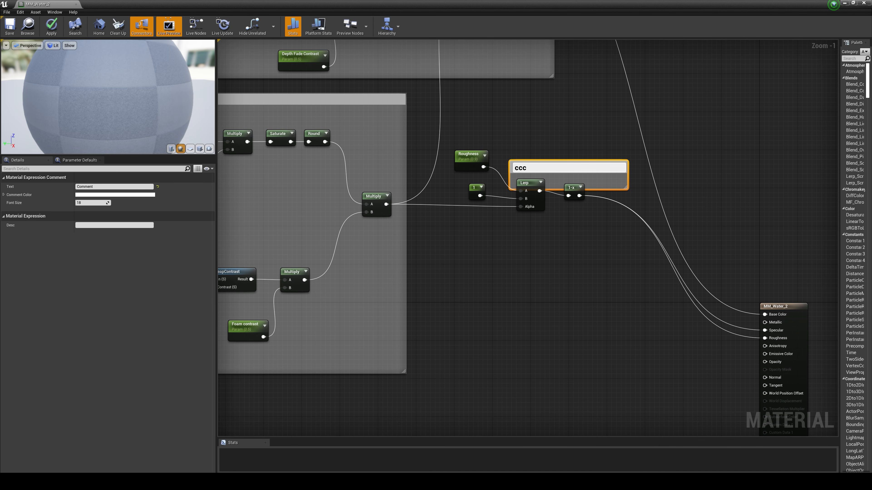
pyautogui.moveTo(534, 168); pyautogui.dragTo(507, 168)
pyautogui.write('Roughness/spec')
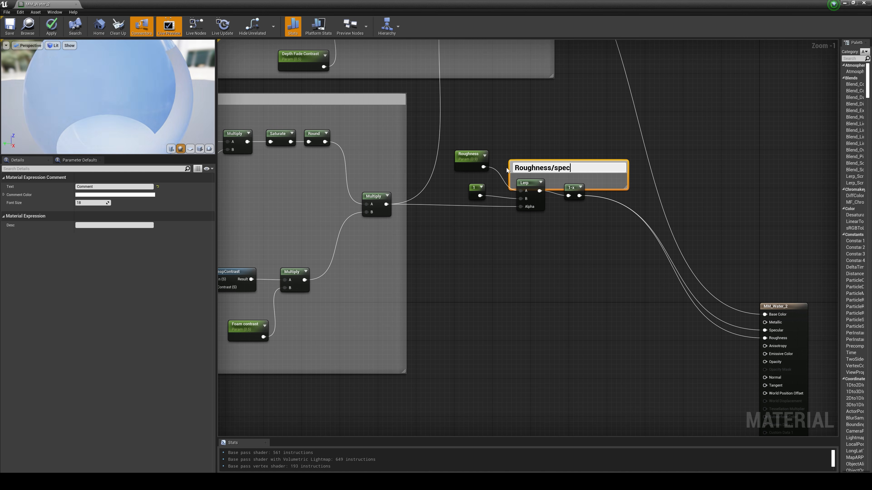
pyautogui.click(551, 249)
pyautogui.moveTo(595, 167); pyautogui.dragTo(612, 228)
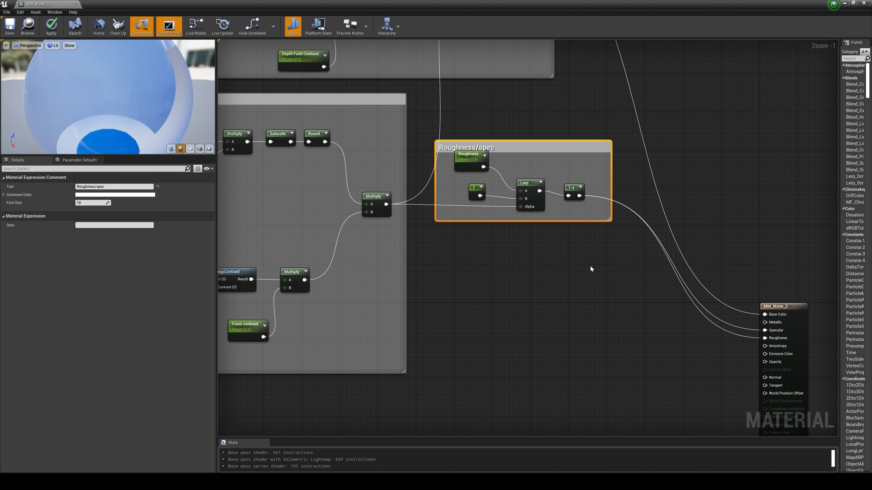
pyautogui.click(559, 289)
# Add a TextureCoordinate node and place it in the empty area below the Roughness/spec group.
pyautogui.scroll(-3, 568, 321)
pyautogui.moveTo(568, 321); pyautogui.dragTo(579, 260, button='right')
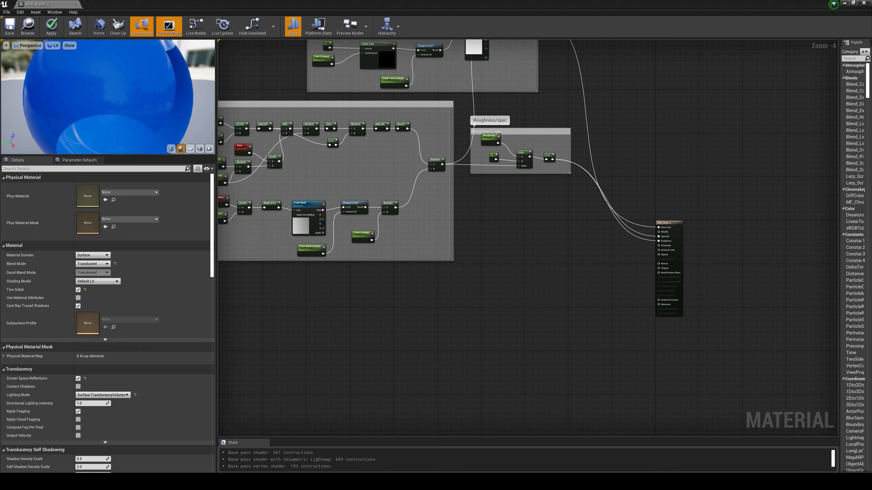
pyautogui.scroll(4, 573, 243)
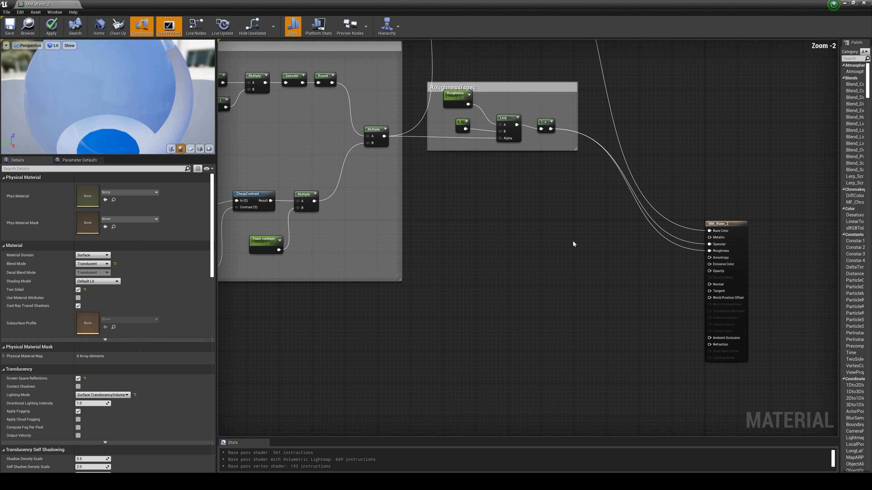
pyautogui.moveTo(536, 273); pyautogui.dragTo(564, 259, button='right')
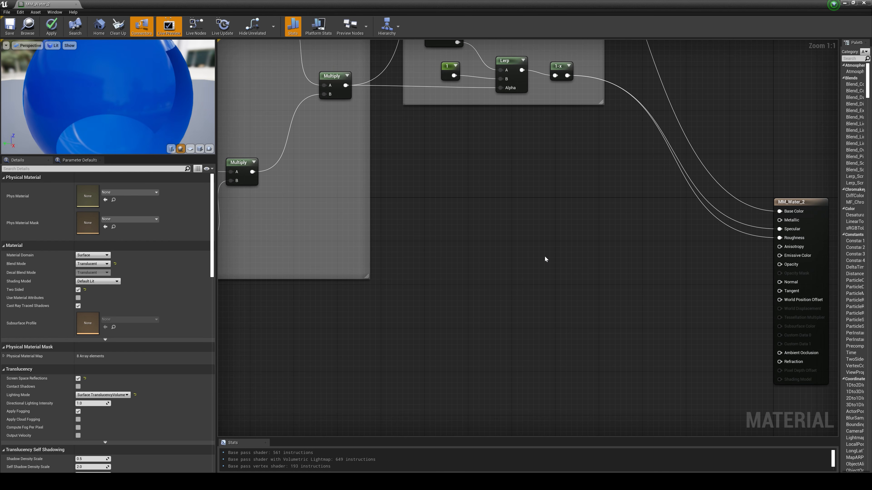
pyautogui.rightClick(481, 234)
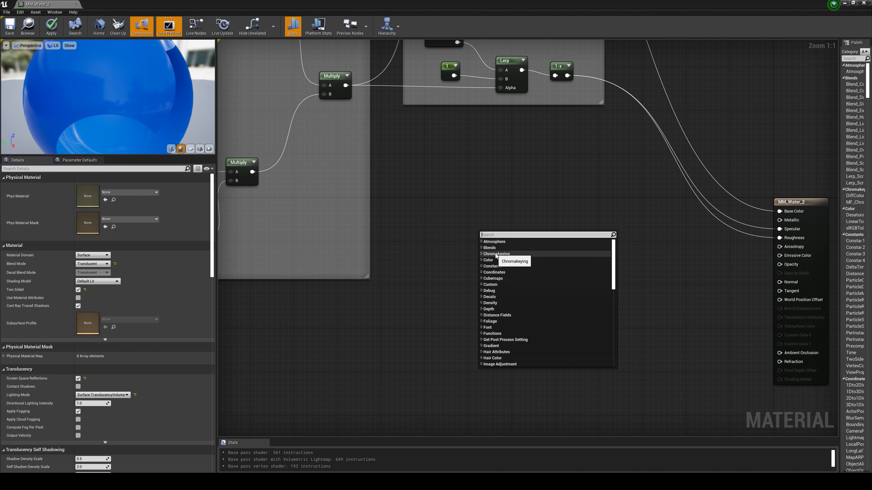
pyautogui.write('textur')
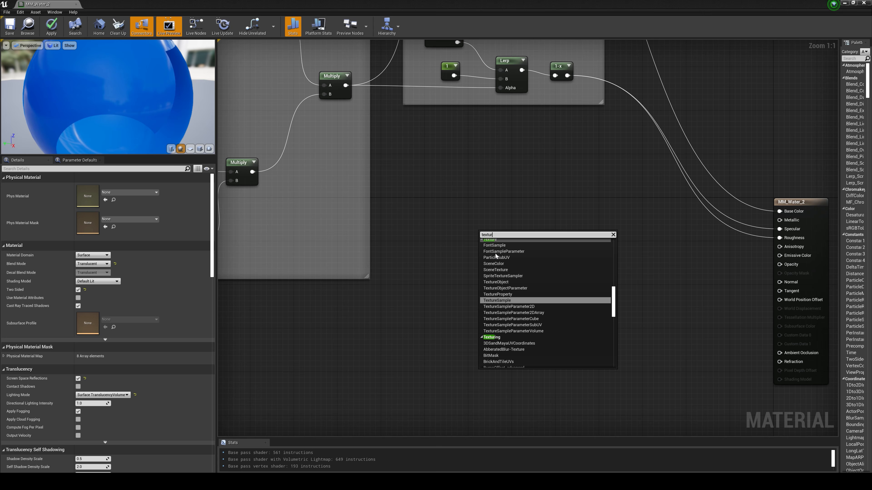
pyautogui.write('e coor')
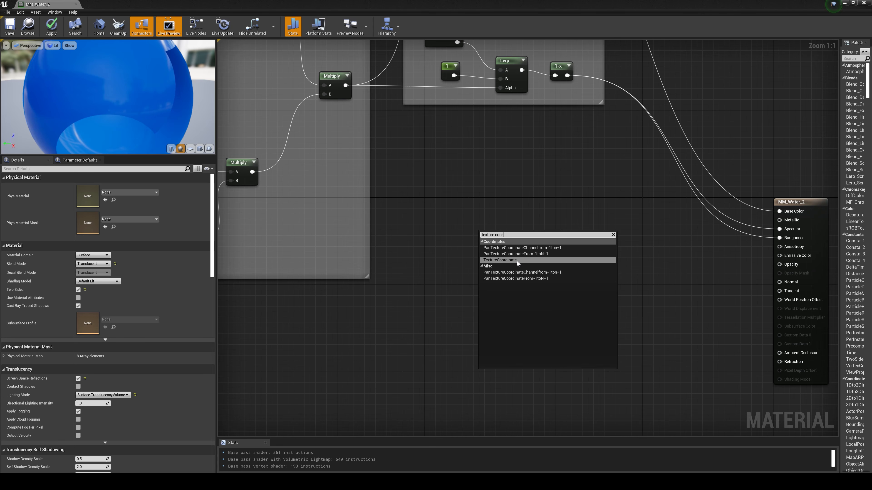
pyautogui.click(517, 261)
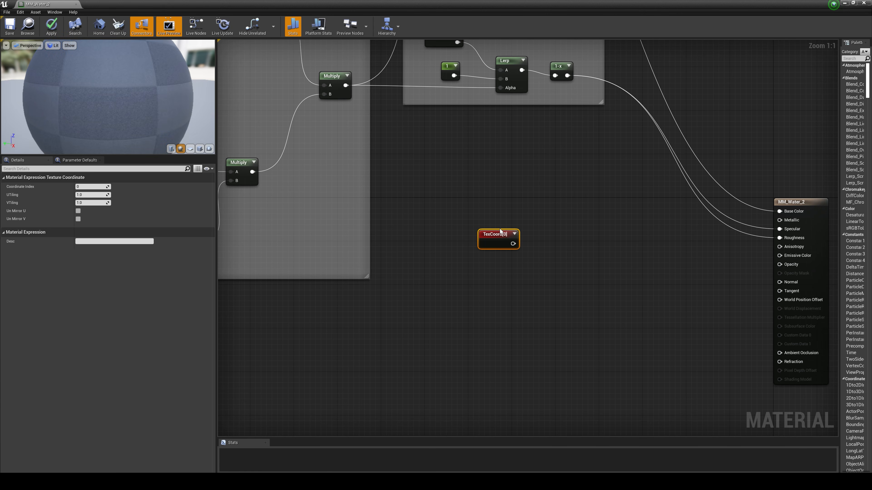
pyautogui.moveTo(498, 231); pyautogui.dragTo(468, 205)
pyautogui.click(471, 251)
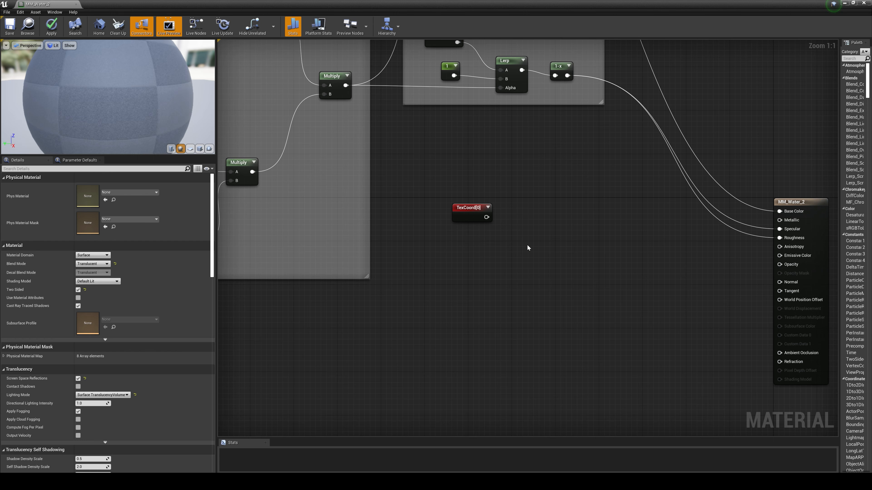
# Add a Divide node beside the TexCoord node and a scalar parameter named Normal Mask Scale below it.
pyautogui.click(514, 224)
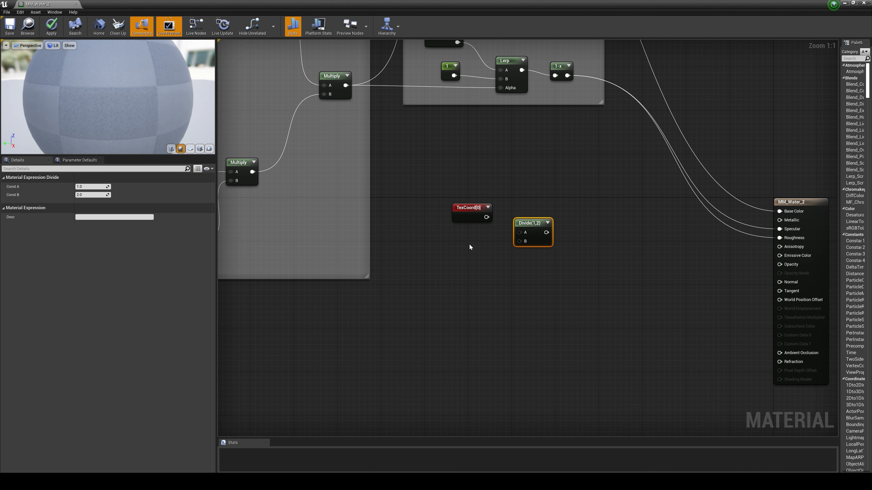
pyautogui.click(469, 257)
pyautogui.click(460, 252)
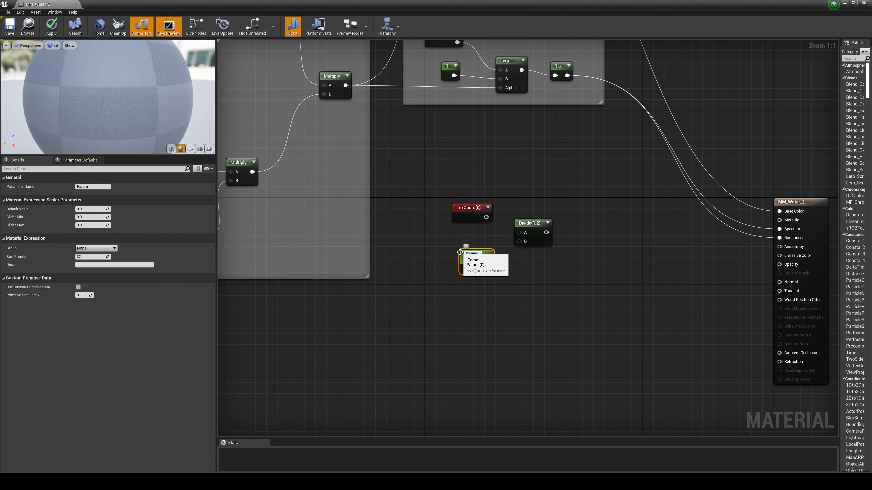
pyautogui.write('Normal Mask Scale')
pyautogui.press('Return')
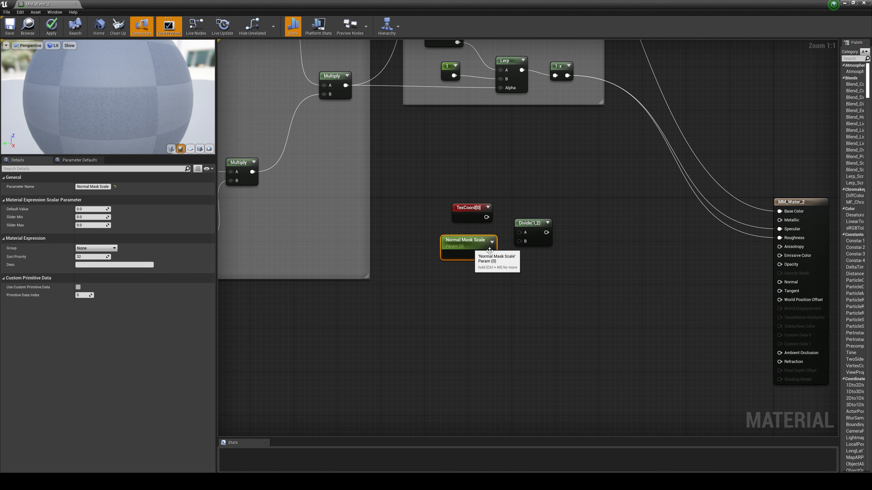
# Connect TexCoord to the Divide's A input and Normal Mask Scale to B, and move the three nodes closer to the foam group.
pyautogui.moveTo(490, 255); pyautogui.dragTo(486, 218)
pyautogui.moveTo(580, 283); pyautogui.dragTo(449, 214)
pyautogui.moveTo(527, 223); pyautogui.dragTo(493, 207)
pyautogui.click(602, 283)
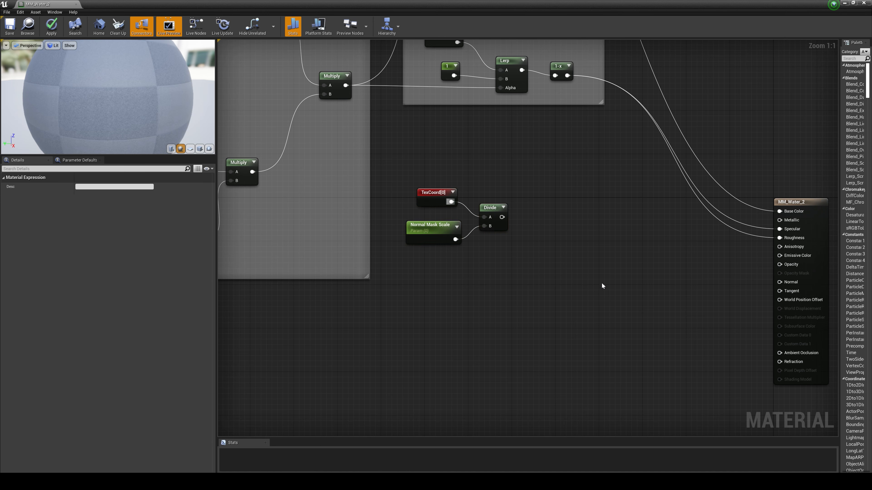
pyautogui.scroll(-3, 601, 276)
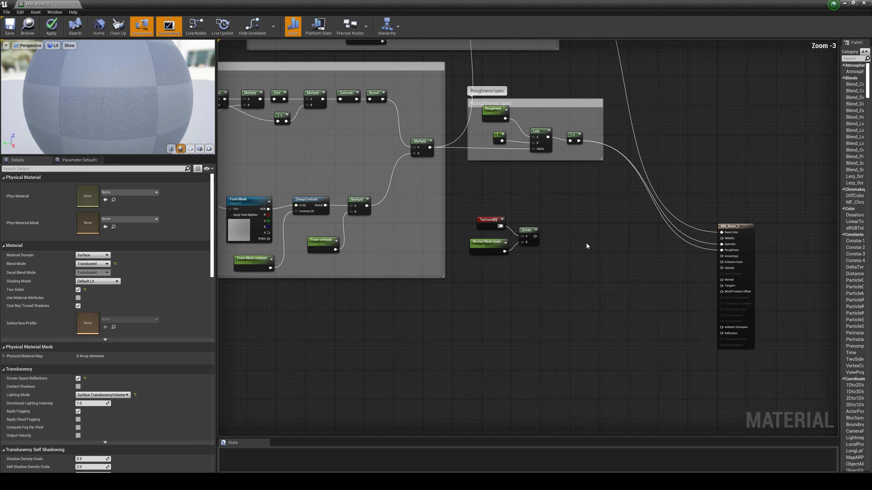
pyautogui.moveTo(586, 243); pyautogui.dragTo(592, 304, button='right')
pyautogui.scroll(-2, 591, 304)
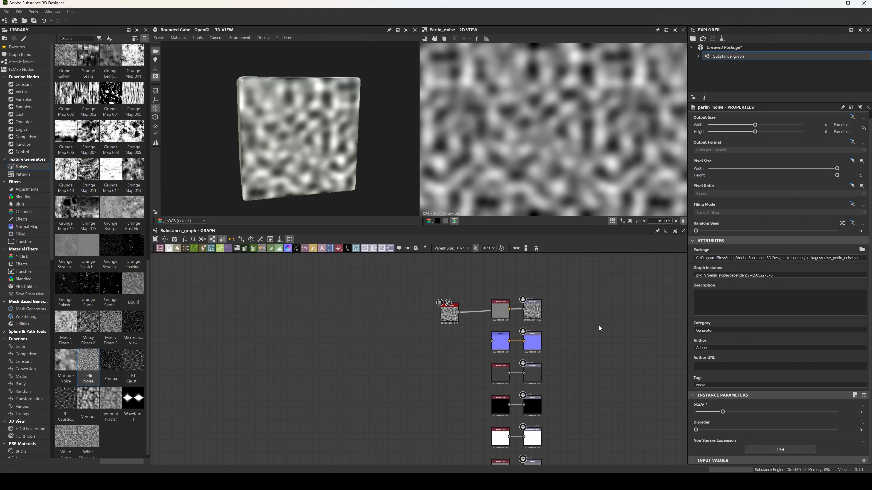
# Switch to Substance 3D Designer, connect the Perlin Noise to the Normal node and show the normal map in the 2D view.
pyautogui.moveTo(298, 135); pyautogui.dragTo(295, 126)
pyautogui.scroll(5, 85, 283)
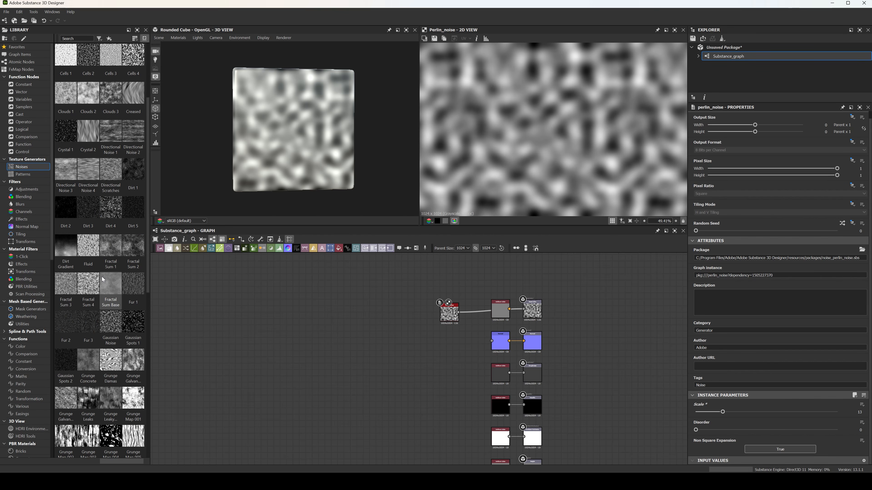
pyautogui.scroll(-5, 114, 320)
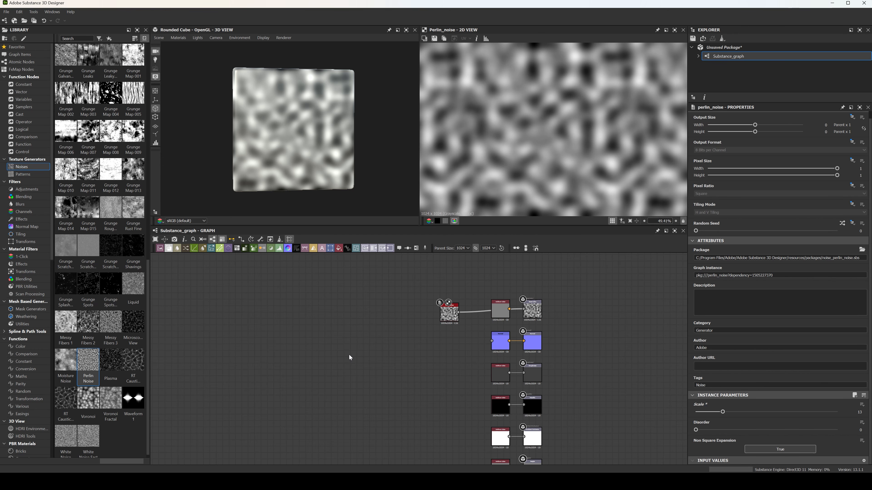
pyautogui.moveTo(419, 371); pyautogui.dragTo(391, 339, button='middle')
pyautogui.scroll(1, 455, 338)
pyautogui.moveTo(417, 276); pyautogui.dragTo(470, 305)
pyautogui.scroll(1, 442, 300)
pyautogui.doubleClick(484, 310)
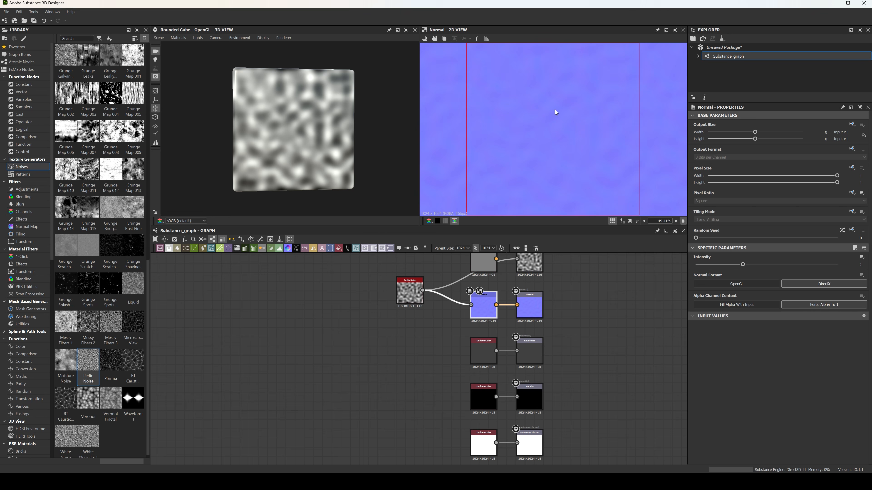
# Move the Perlin Noise and Normal nodes away from the output nodes and add a Normal Intensity node fed by the Normal node.
pyautogui.moveTo(388, 330); pyautogui.dragTo(483, 310)
pyautogui.moveTo(475, 311); pyautogui.dragTo(411, 311)
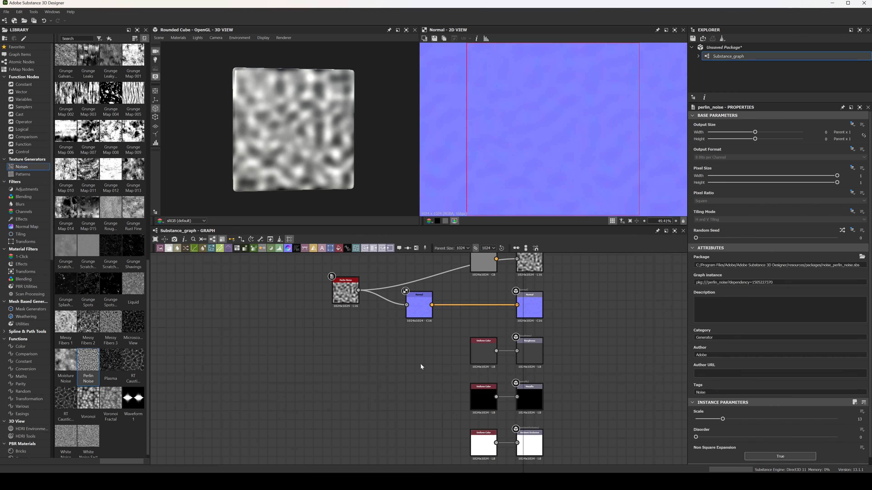
pyautogui.press('space')
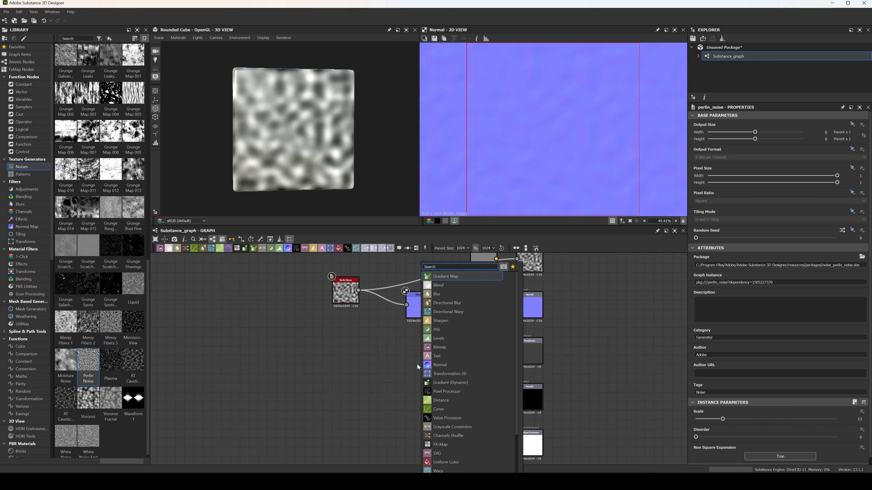
pyautogui.write('normal in')
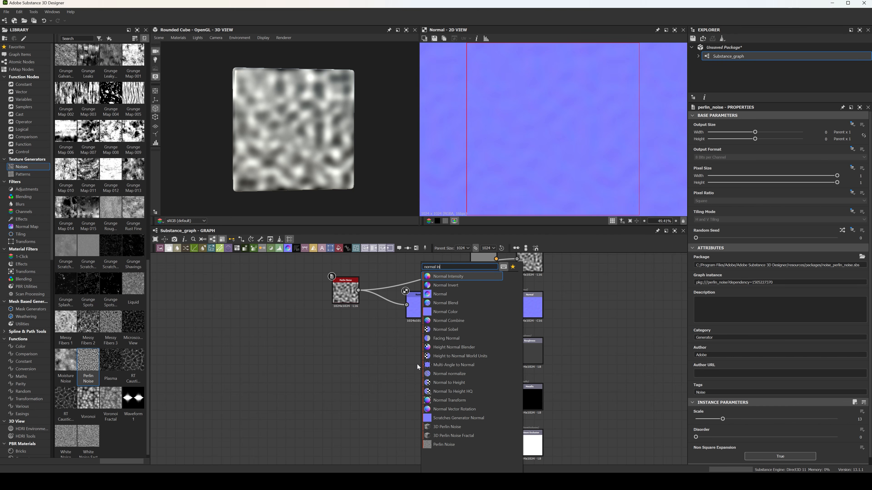
pyautogui.write('t')
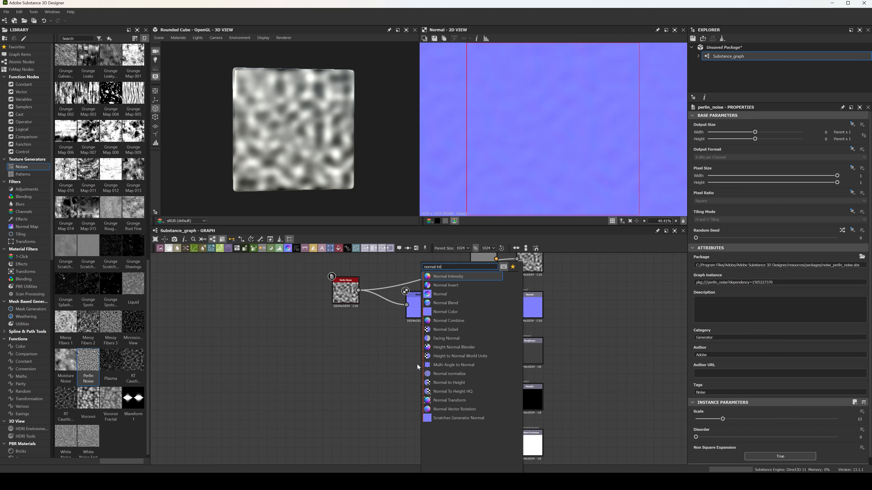
pyautogui.click(465, 279)
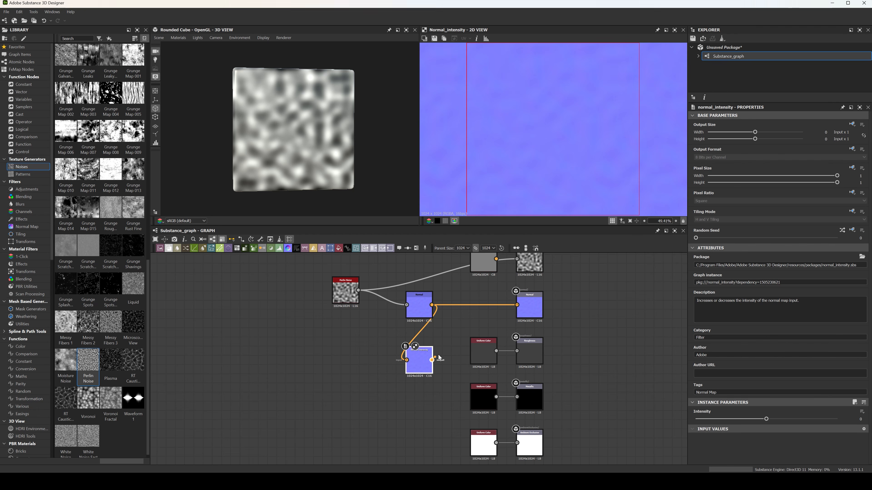
# Place the Normal Intensity node between the Normal node and the normal output, and set its Intensity to 0.06.
pyautogui.moveTo(420, 366); pyautogui.dragTo(481, 311)
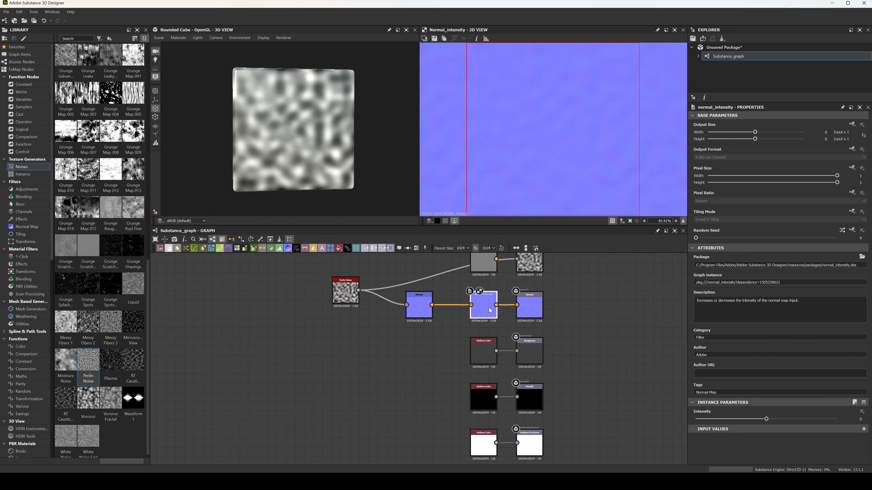
pyautogui.click(772, 419)
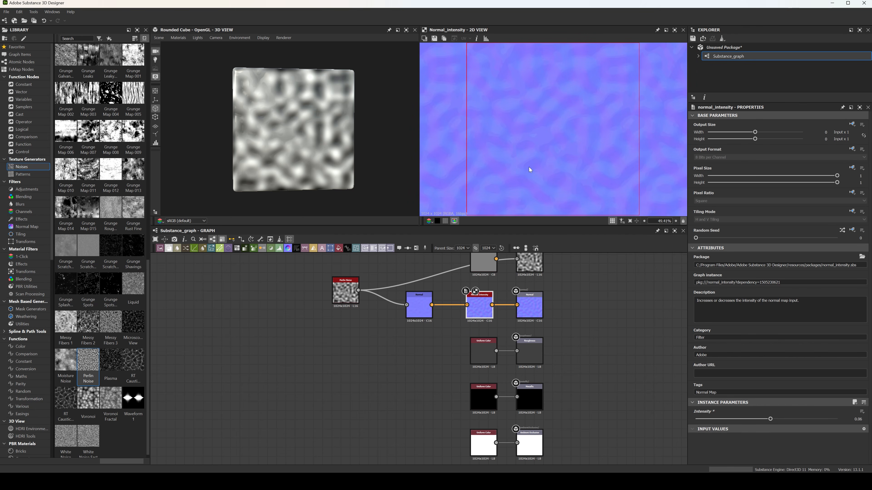
pyautogui.scroll(-3, 562, 134)
pyautogui.scroll(5, 563, 134)
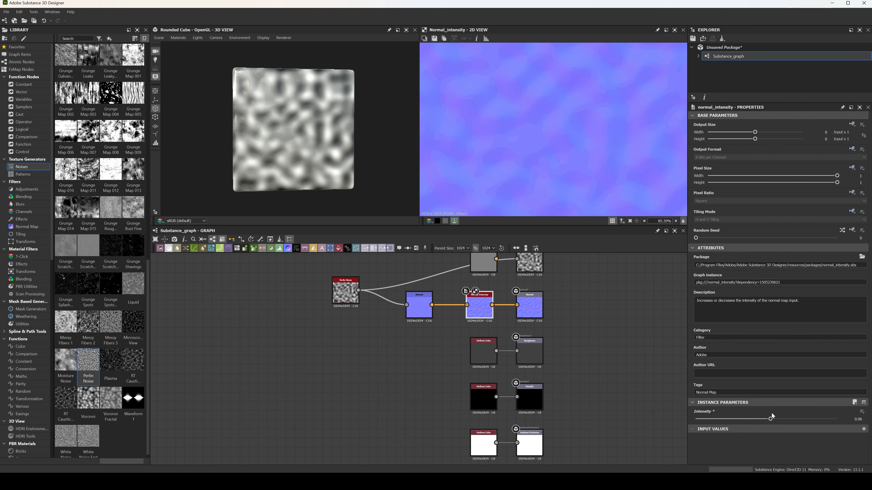
pyautogui.moveTo(771, 416); pyautogui.dragTo(770, 421)
pyautogui.scroll(-2, 521, 164)
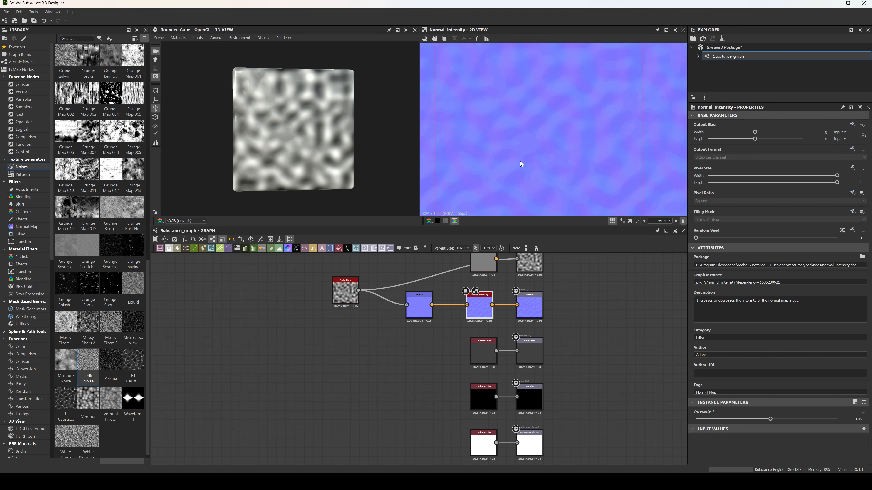
# Set the Normal node's Intensity to 3, delete the Normal Intensity node and connect the Normal node directly to the normal output beside it.
pyautogui.click(419, 309)
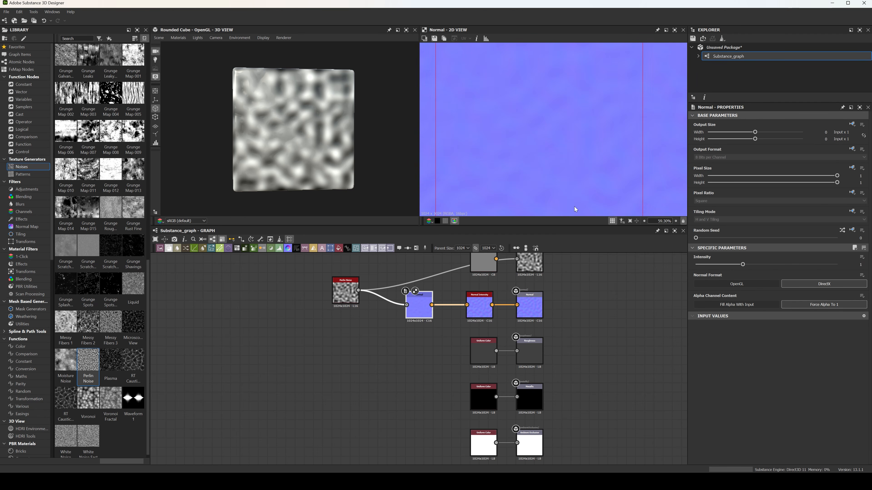
pyautogui.moveTo(742, 265); pyautogui.dragTo(837, 264)
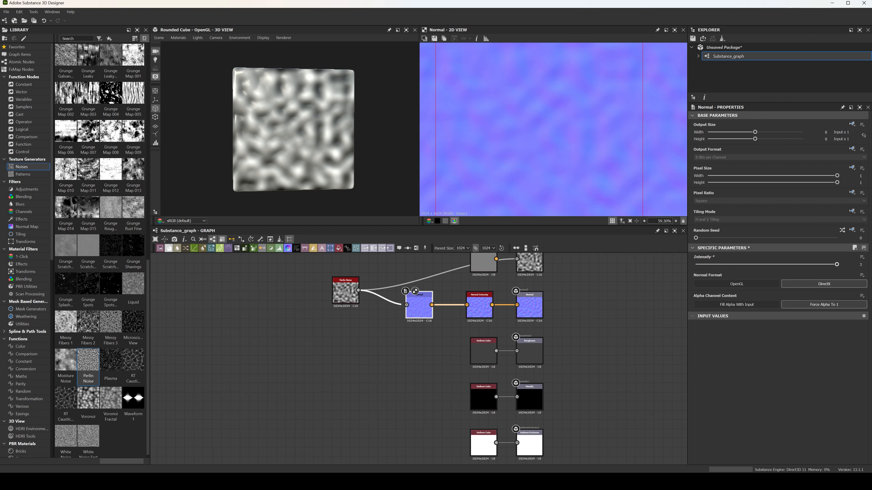
pyautogui.click(479, 311)
pyautogui.press('Delete')
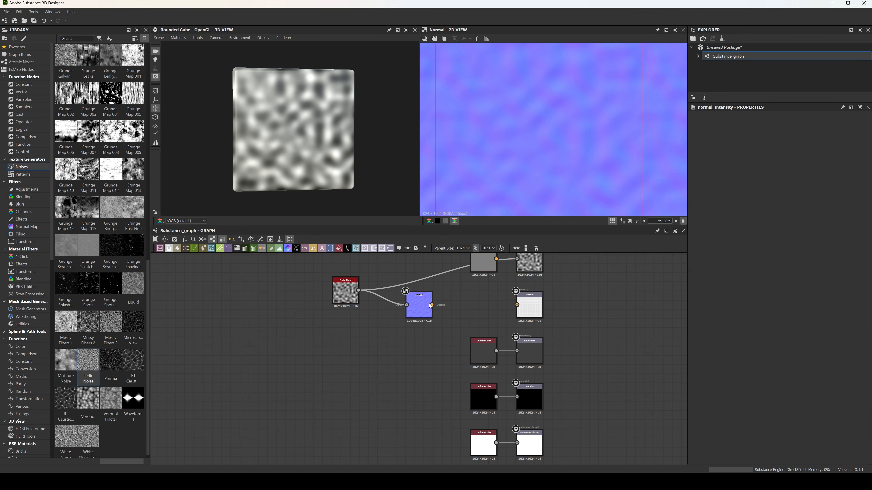
pyautogui.moveTo(431, 305); pyautogui.dragTo(535, 309)
pyautogui.moveTo(419, 304); pyautogui.dragTo(484, 304)
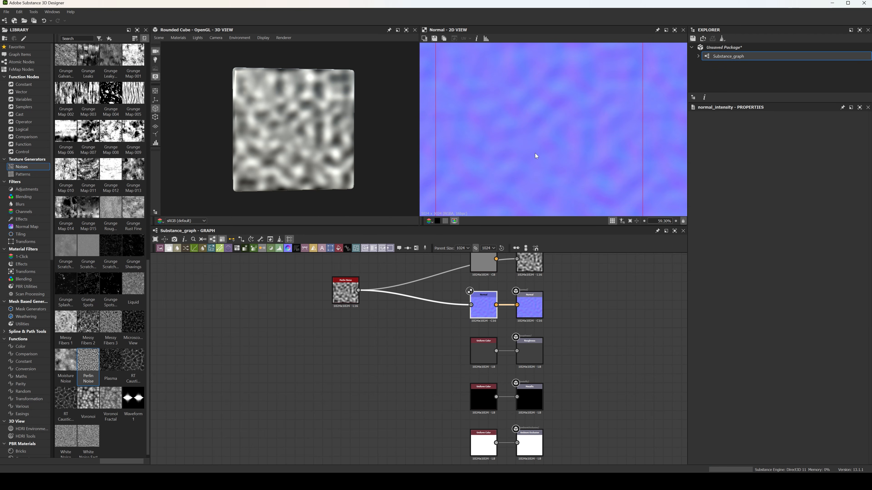
# Set the Perlin Noise node's Scale to 20 and check the resulting normal map in the 2D view.
pyautogui.scroll(-2, 559, 119)
pyautogui.scroll(2, 560, 120)
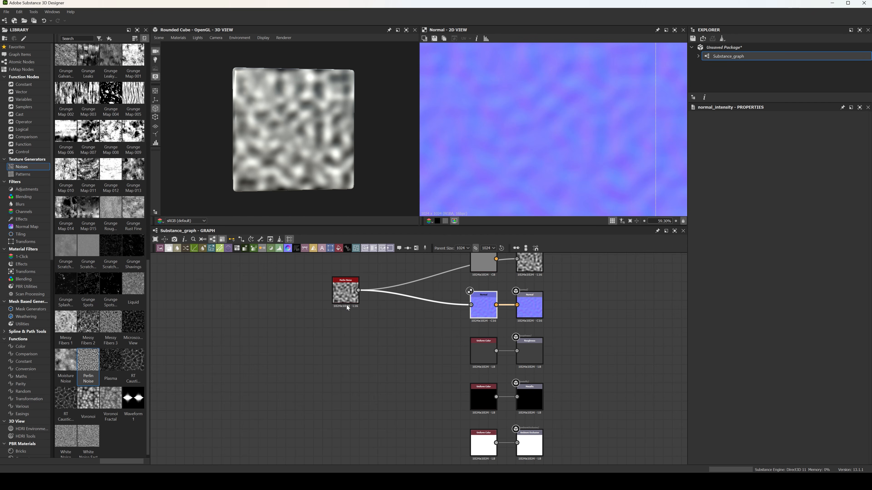
pyautogui.click(346, 292)
pyautogui.scroll(-3, 597, 156)
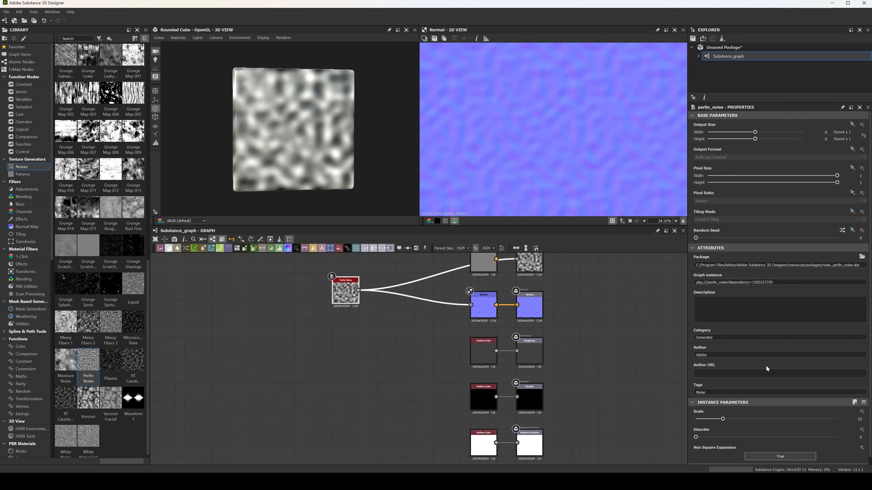
pyautogui.scroll(-1, 764, 373)
pyautogui.moveTo(723, 415); pyautogui.dragTo(739, 412)
pyautogui.scroll(3, 539, 135)
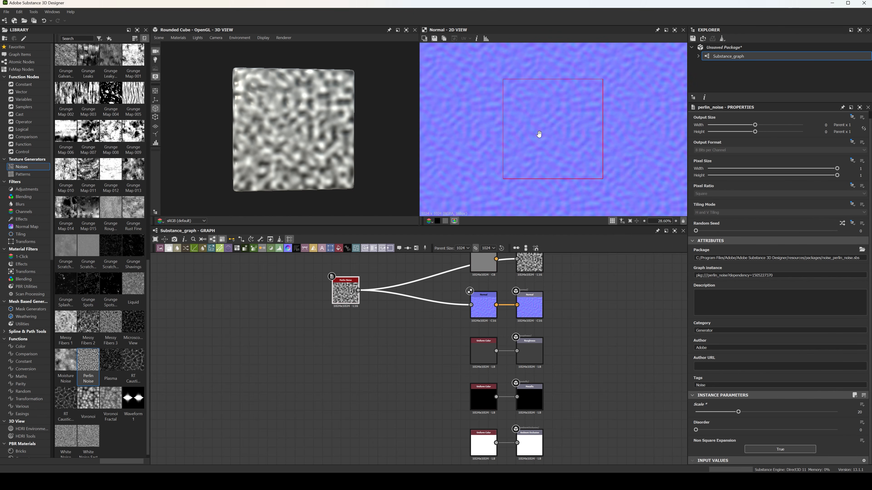
pyautogui.scroll(-2, 550, 142)
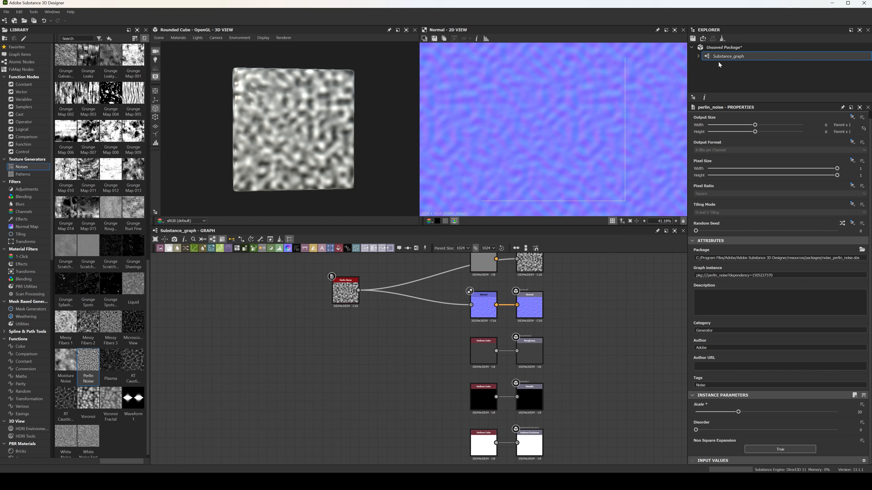
# Export only the normal output of Substance_graph as a Targa file to D:/Tutorials/Water.
pyautogui.rightClick(725, 57)
pyautogui.click(760, 120)
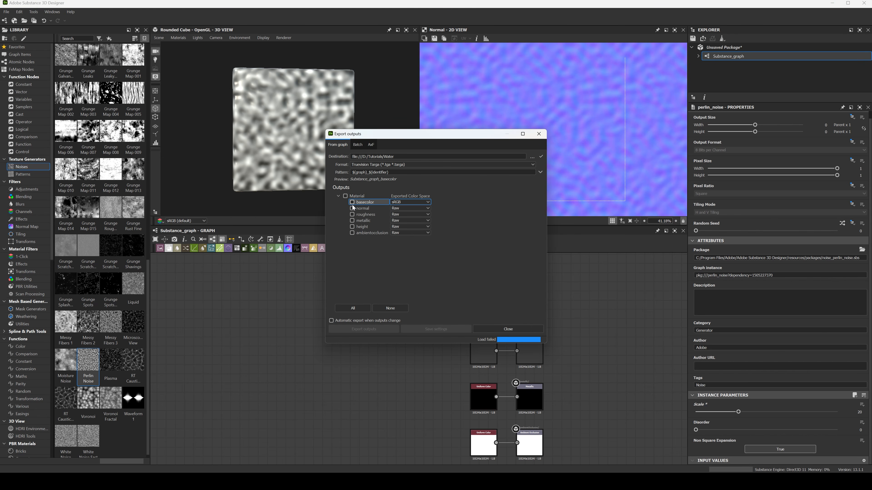
pyautogui.click(352, 208)
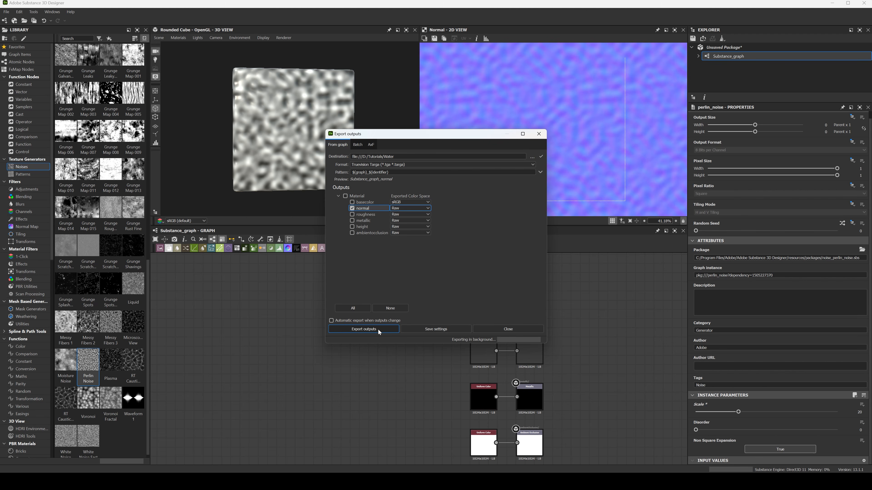
pyautogui.click(539, 134)
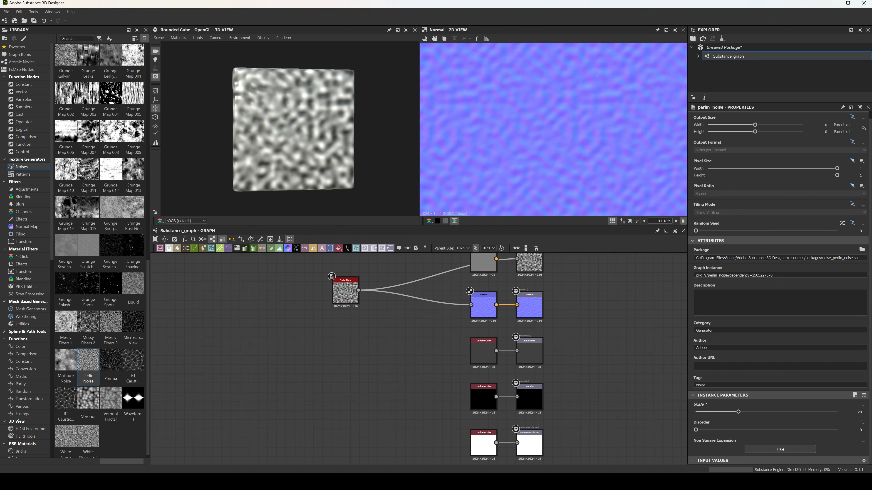
# In File Explorer's Water folder, rename Substance_graph_normal to T_Water_Normal_Mask, reusing the name of the T_Water_Foam_Mask file.
pyautogui.click(485, 480)
pyautogui.click(562, 241)
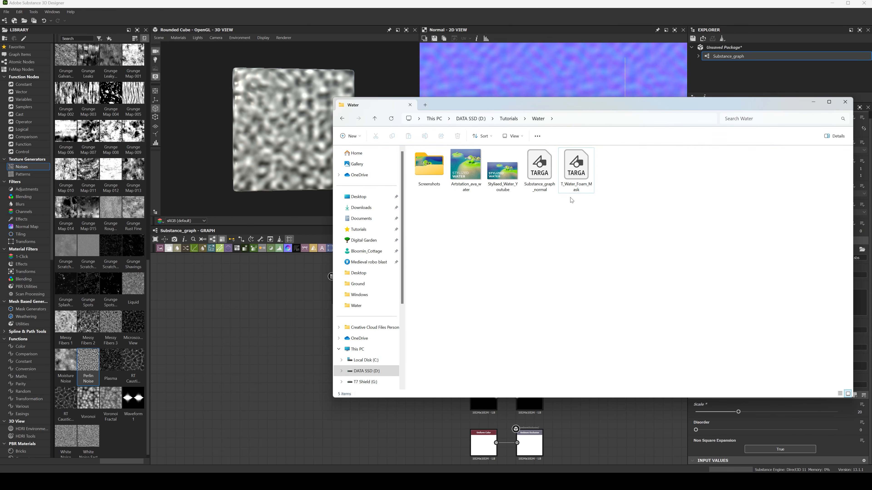
pyautogui.click(576, 190)
pyautogui.click(582, 186)
pyautogui.hotkey('ctrl', 'c')
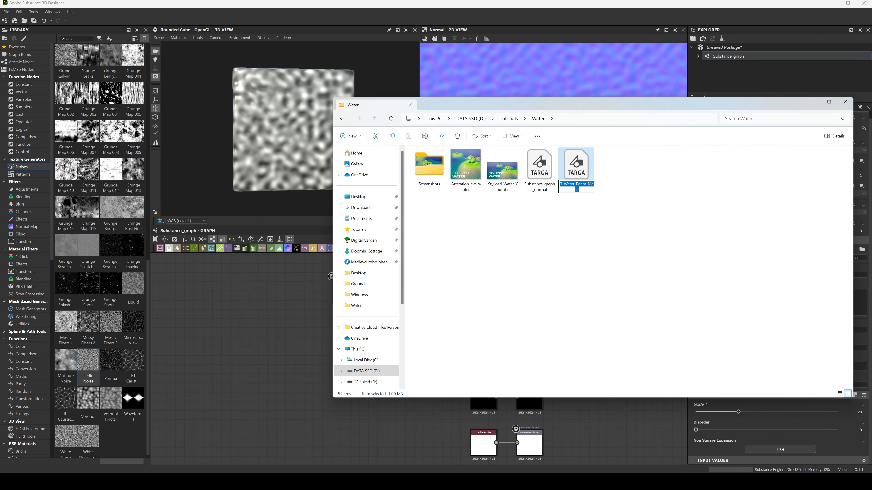
pyautogui.click(575, 219)
pyautogui.click(540, 189)
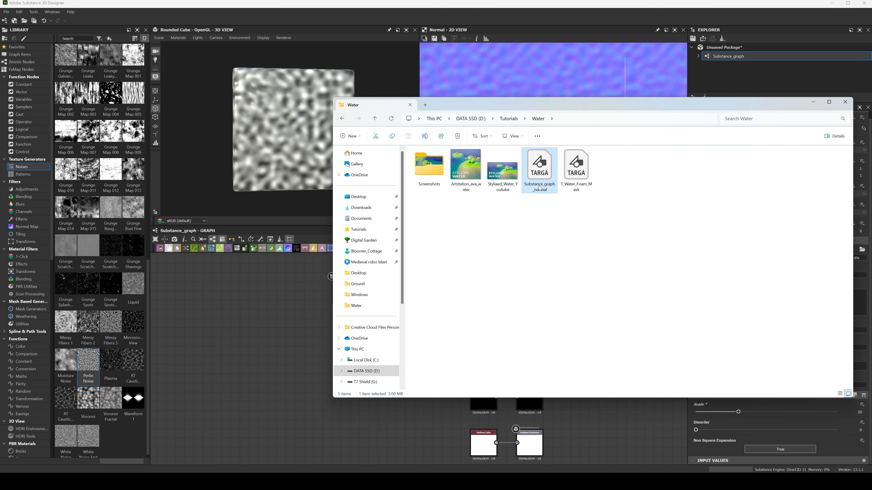
pyautogui.click(539, 188)
pyautogui.hotkey('ctrl', 'v')
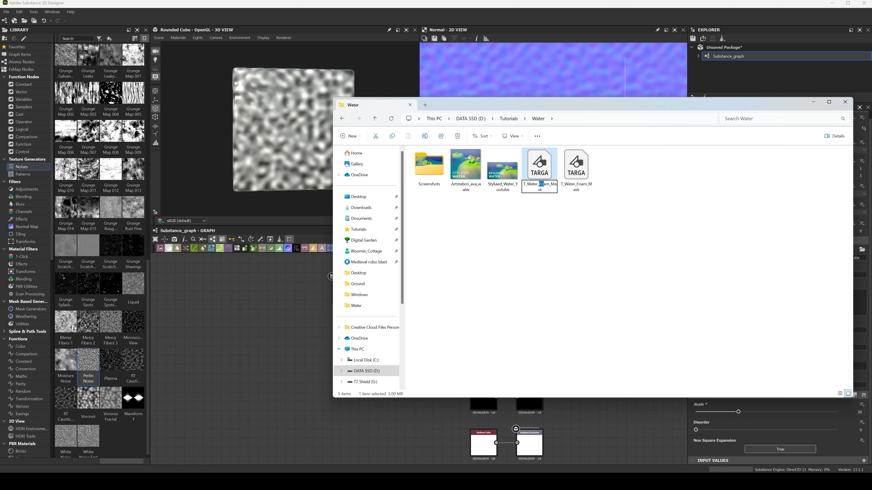
pyautogui.write('Normal')
pyautogui.click(574, 238)
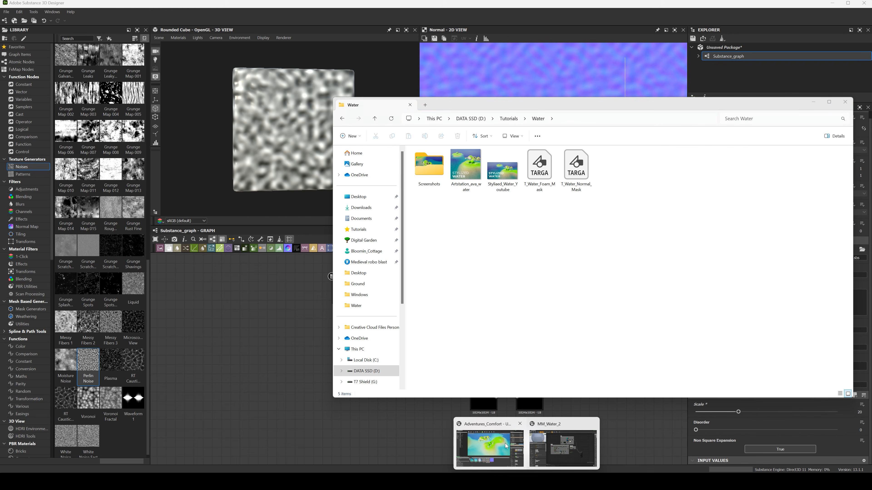
# Switch to Unreal Editor, import T_Water_Normal_Mask from the Water folder into Content/Water, and check the imported texture.
pyautogui.click(495, 446)
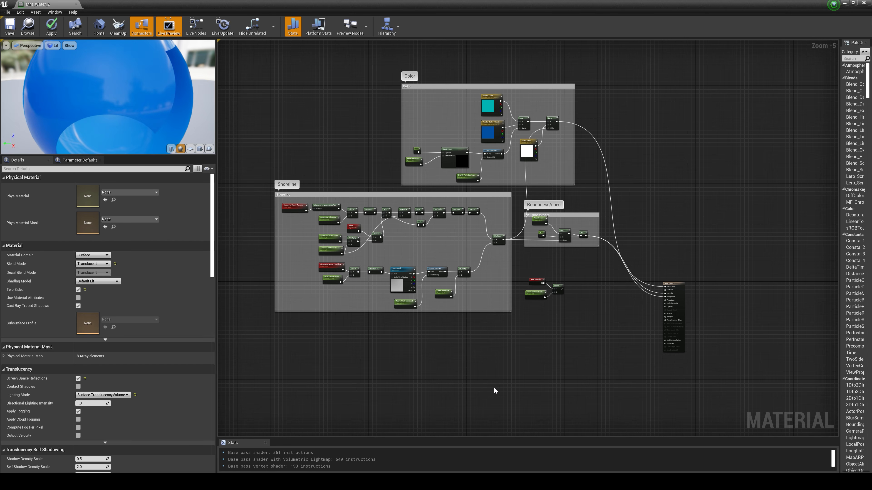
pyautogui.doubleClick(732, 10)
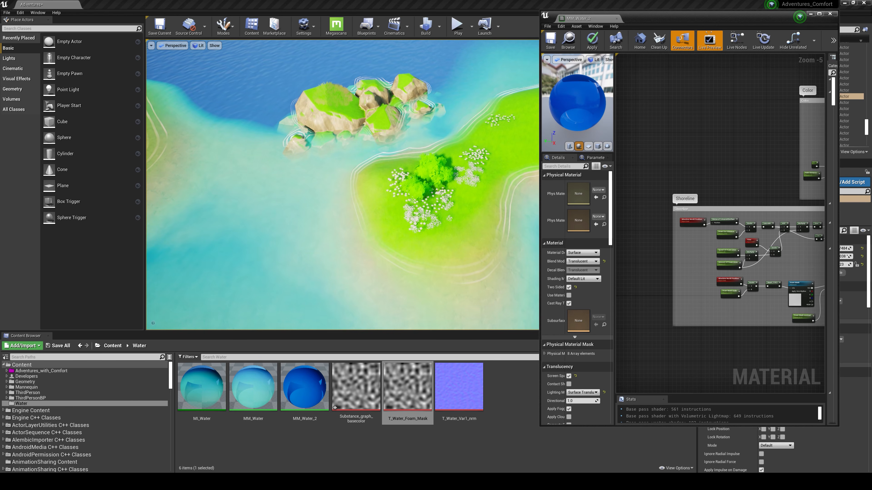
pyautogui.click(436, 482)
pyautogui.click(541, 170)
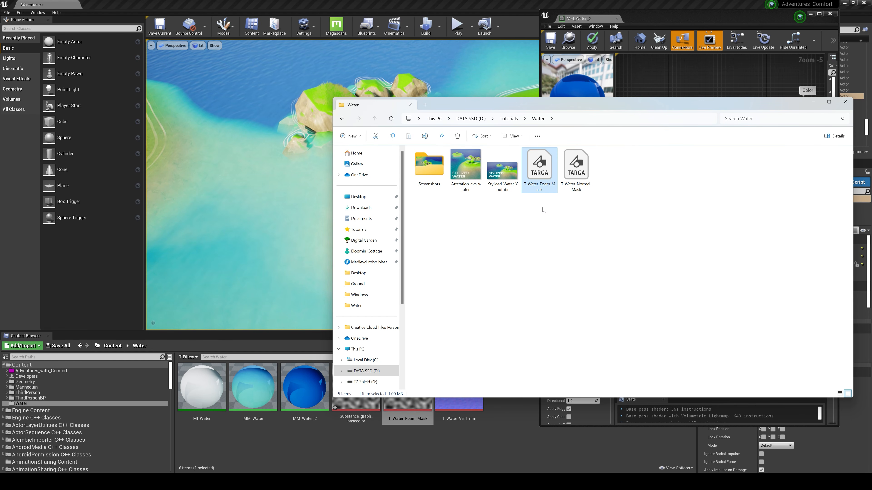
pyautogui.click(581, 177)
pyautogui.moveTo(581, 177); pyautogui.dragTo(515, 434)
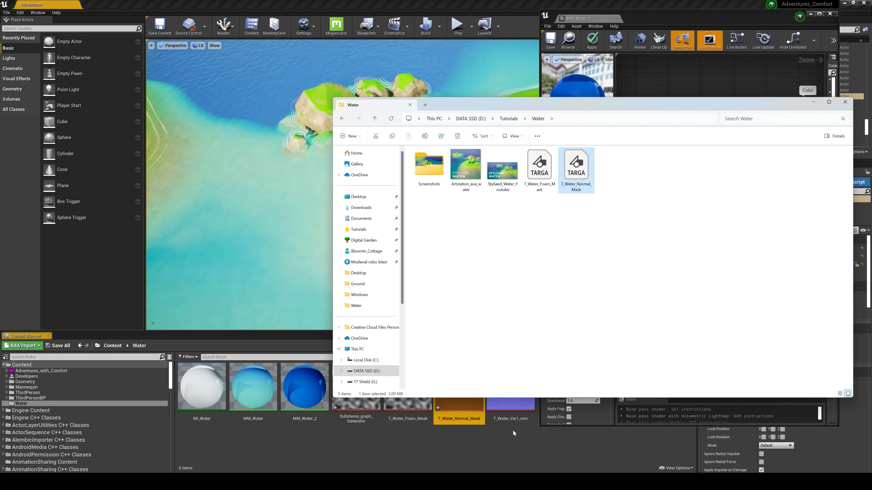
pyautogui.doubleClick(448, 379)
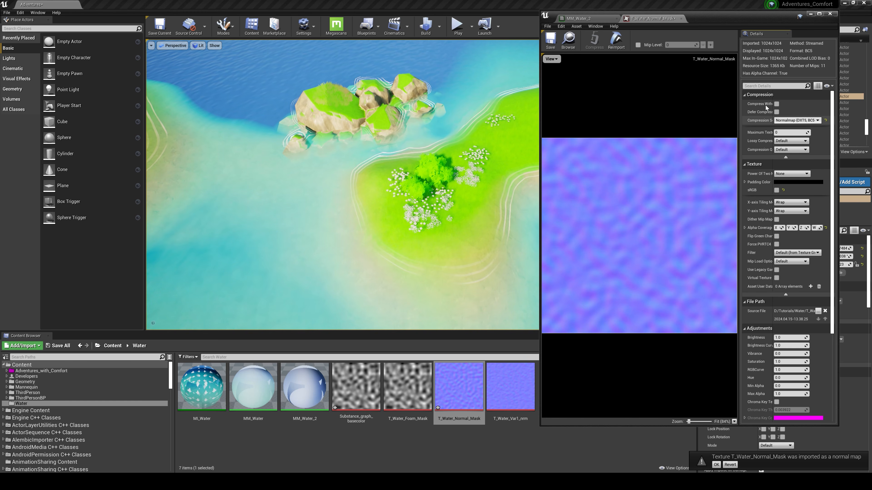
pyautogui.click(682, 19)
# Add T_Water_Normal_Mask as a Texture Sample beside the Divide node in the MM_Water_2 material graph.
pyautogui.scroll(-5, 732, 350)
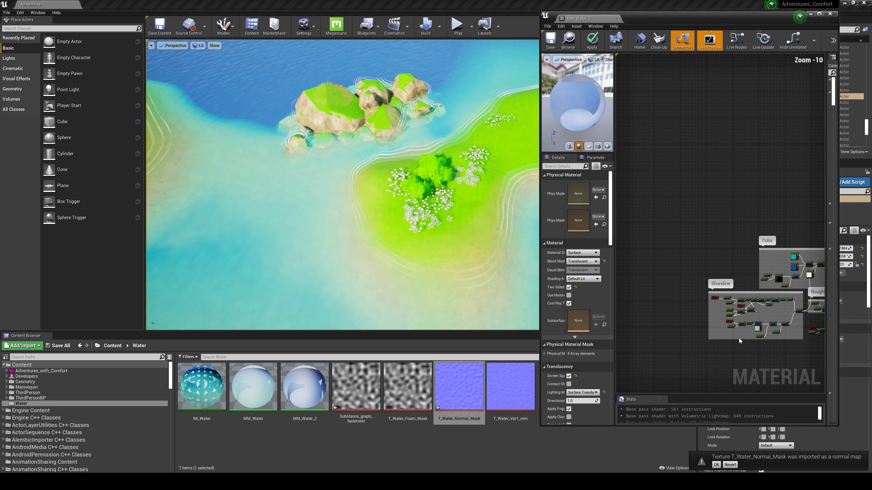
pyautogui.moveTo(740, 340); pyautogui.dragTo(618, 271, button='right')
pyautogui.scroll(7, 666, 288)
pyautogui.moveTo(666, 289); pyautogui.dragTo(750, 310, button='right')
pyautogui.moveTo(459, 386); pyautogui.dragTo(772, 172)
pyautogui.click(714, 232)
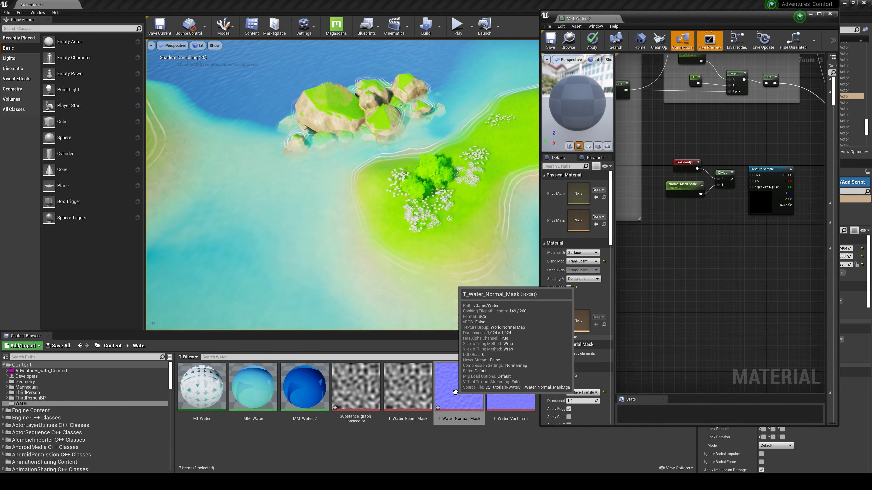
pyautogui.moveTo(376, 235); pyautogui.dragTo(364, 219, button='right')
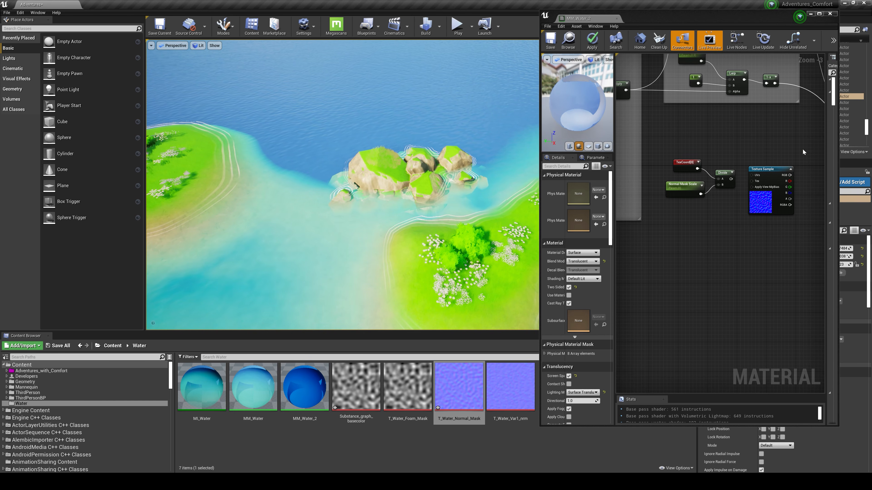
# Convert the new Texture Sample into a parameter named Normal Mask and move it farther from the Divide node.
pyautogui.click(819, 14)
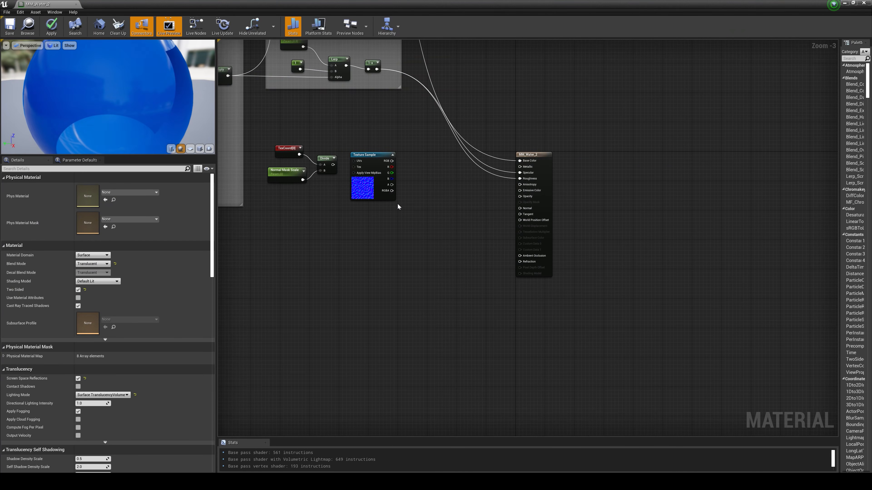
pyautogui.scroll(3, 378, 223)
pyautogui.moveTo(358, 243); pyautogui.dragTo(486, 299, button='right')
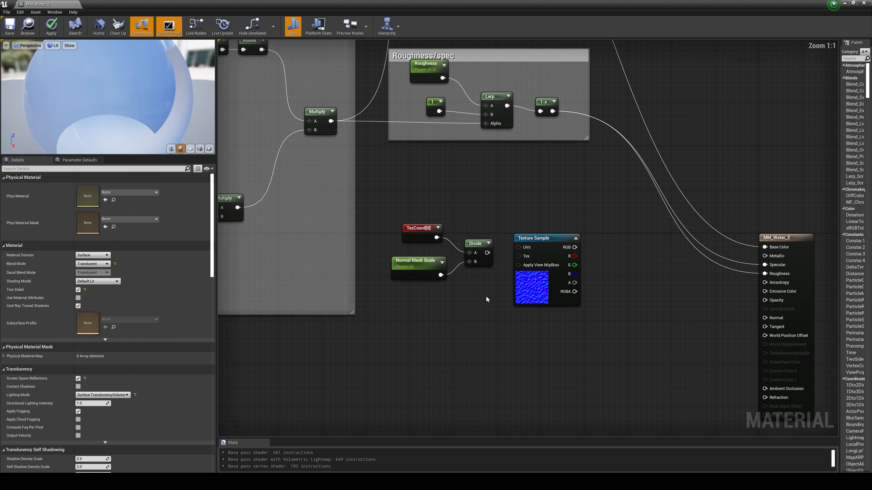
pyautogui.click(536, 288)
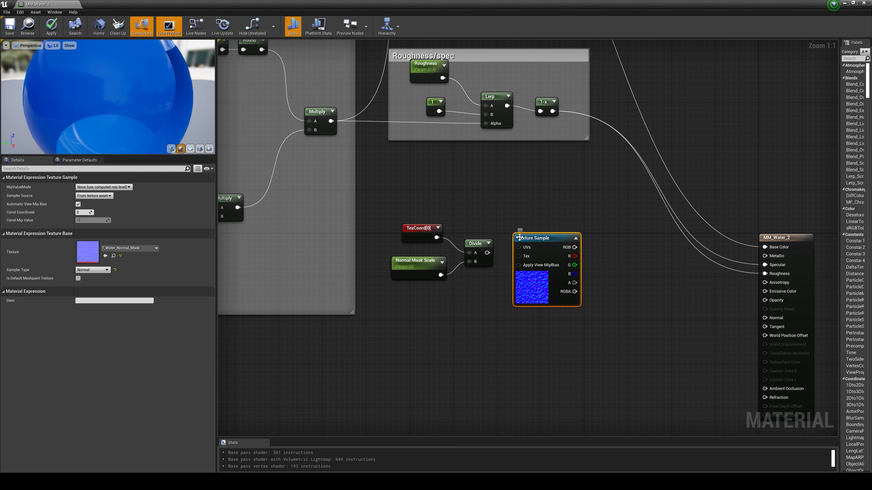
pyautogui.rightClick(540, 289)
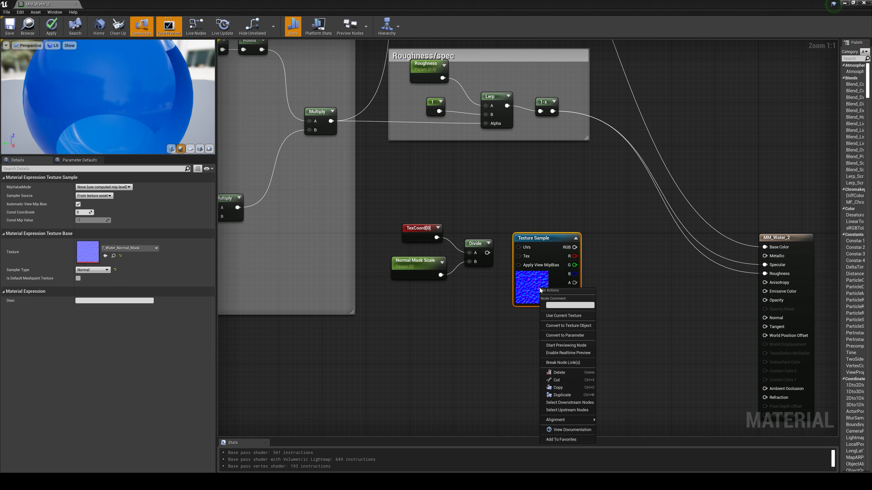
pyautogui.click(576, 339)
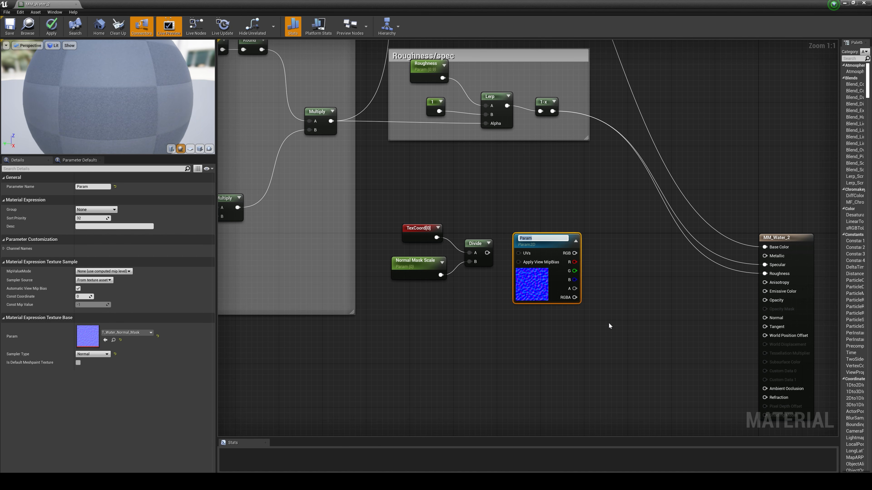
pyautogui.write('Normal Mask')
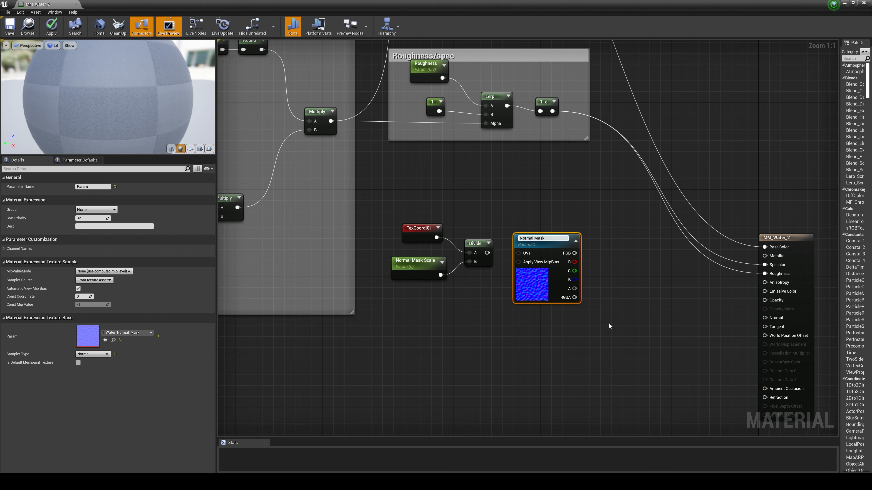
pyautogui.click(611, 284)
pyautogui.moveTo(538, 238); pyautogui.dragTo(598, 238)
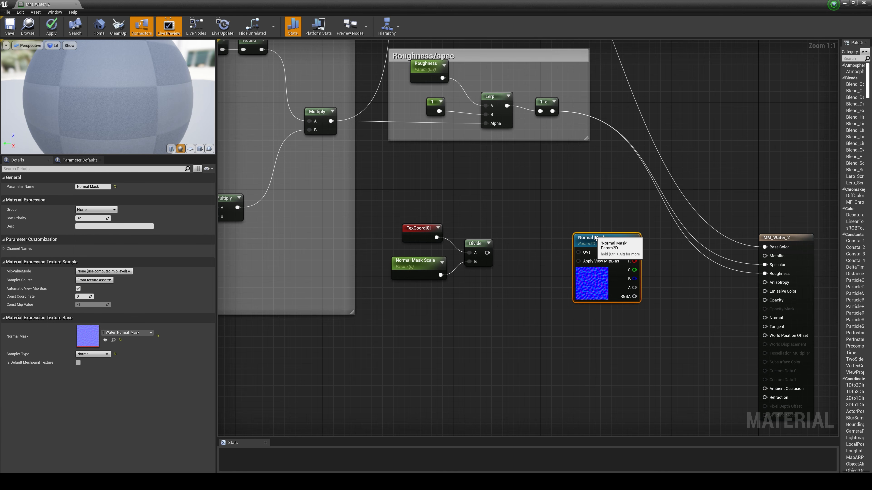
# Add a Panner node between Divide and Normal Mask, feeding Divide into its Coordinate input and its output into the texture's UVs.
pyautogui.click(505, 271)
pyautogui.rightClick(510, 273)
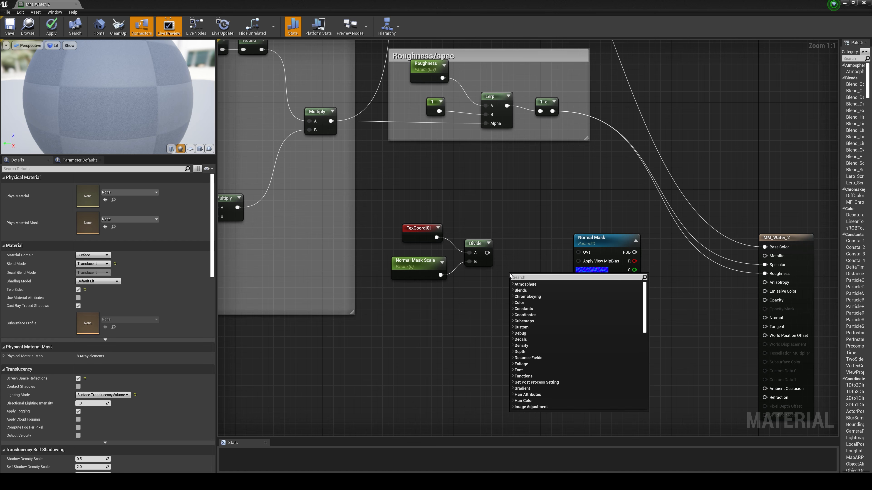
pyautogui.click(540, 229)
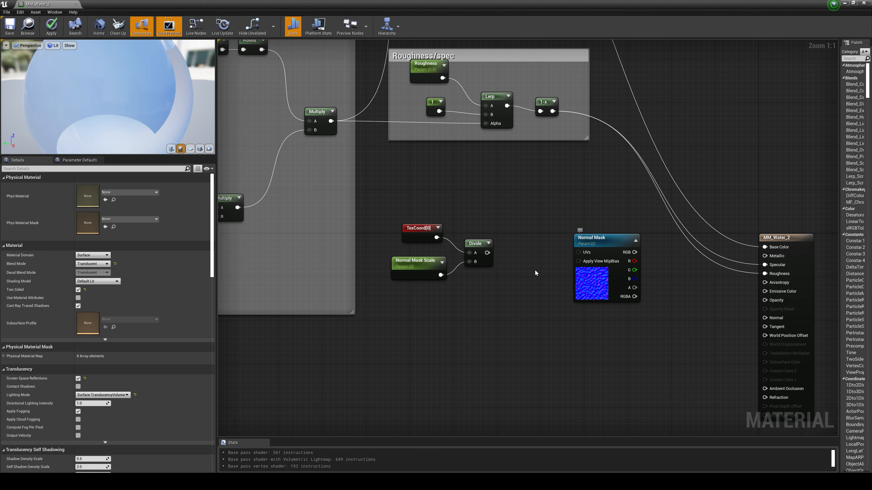
pyautogui.rightClick(521, 265)
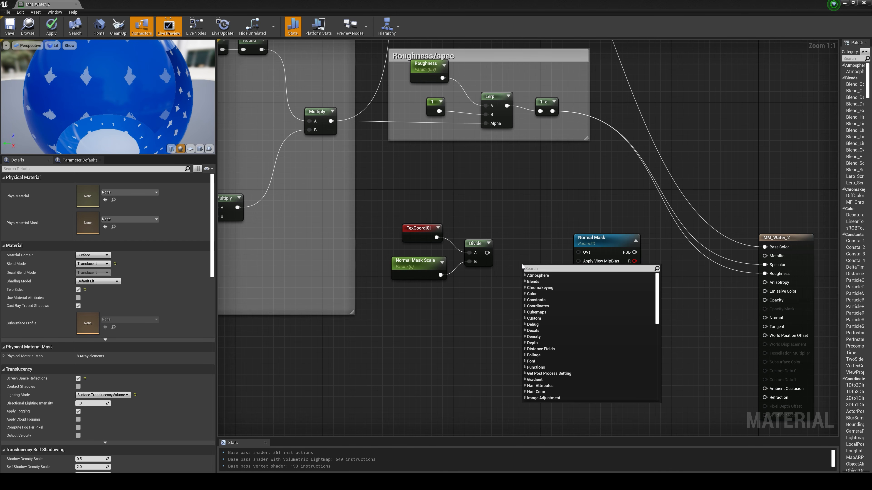
pyautogui.write('panner')
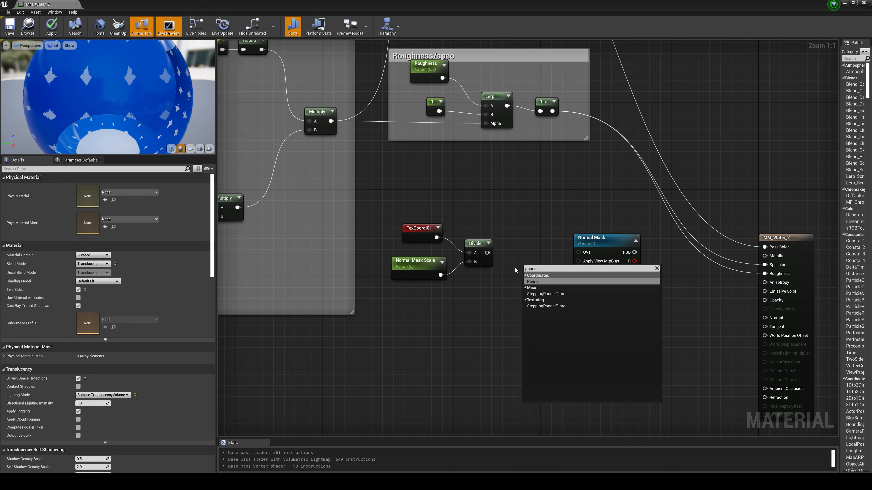
pyautogui.click(534, 282)
pyautogui.moveTo(538, 267)
pyautogui.mouseDown()
pyautogui.moveTo(537, 247)
pyautogui.moveTo(494, 257)
pyautogui.moveTo(531, 263)
pyautogui.mouseUp()
pyautogui.moveTo(554, 258); pyautogui.dragTo(578, 255)
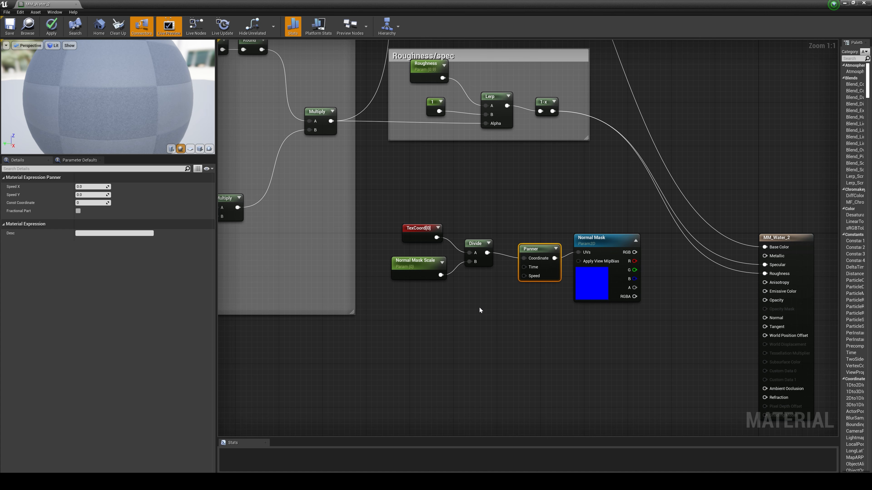
# Add a scalar parameter named Normal Speed below the Divide node and connect it to the Panner's Speed input.
pyautogui.click(480, 297)
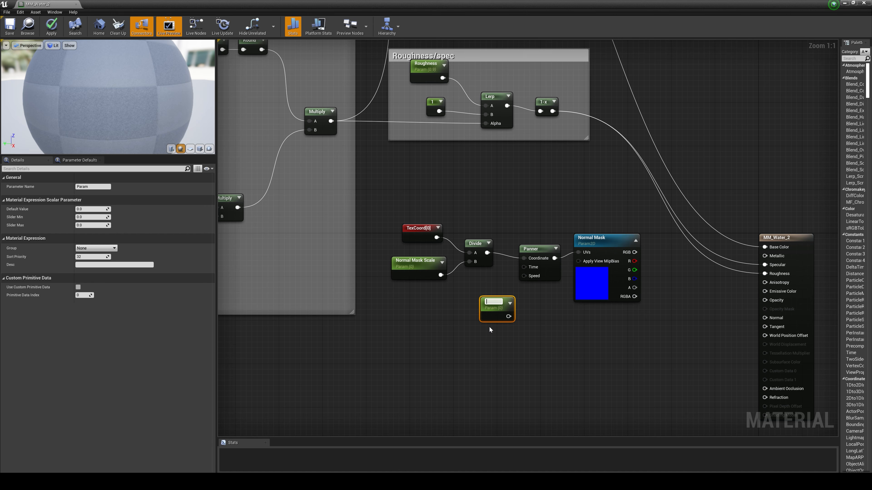
pyautogui.write('Normal Speed')
pyautogui.press('Return')
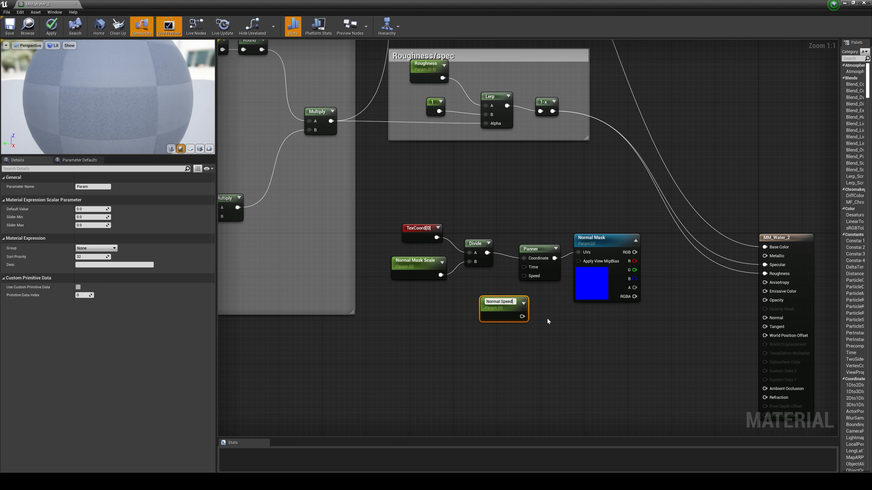
pyautogui.click(547, 321)
pyautogui.moveTo(519, 316); pyautogui.dragTo(533, 276)
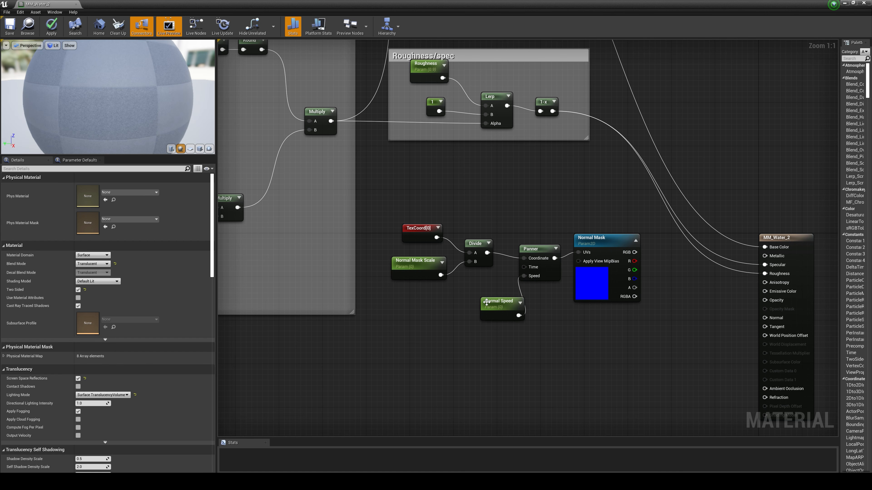
# Move the Normal Speed parameter closer beneath the Divide node and set its default value to 1.
pyautogui.moveTo(485, 311); pyautogui.dragTo(450, 298)
pyautogui.click(90, 209)
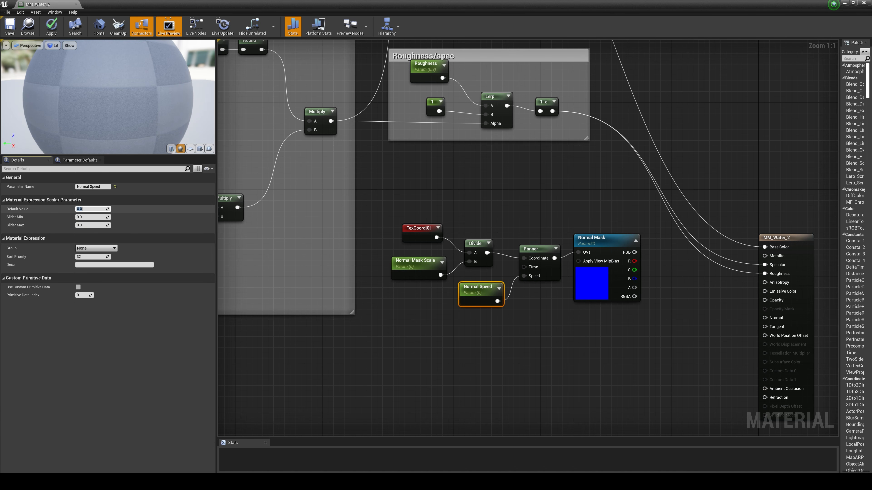
pyautogui.write('1')
pyautogui.press('Return')
pyautogui.click(637, 347)
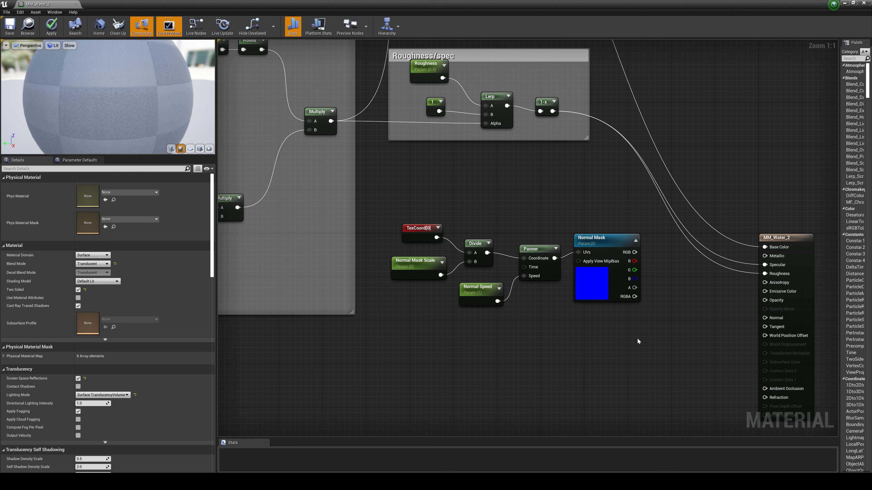
# Select all nodes of the normal chain, from TexCoord to Normal Mask, and shift them slightly away from the material output node.
pyautogui.moveTo(633, 342); pyautogui.dragTo(423, 228)
pyautogui.moveTo(596, 239); pyautogui.dragTo(580, 240)
pyautogui.click(675, 274)
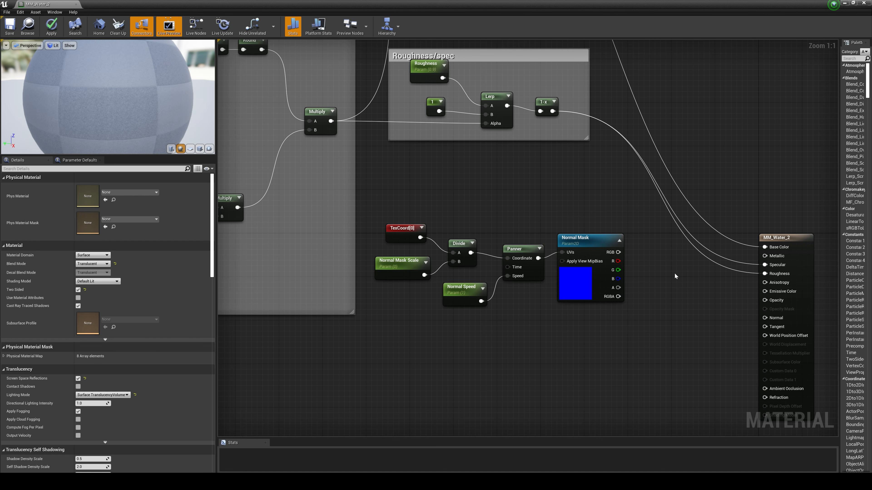
# Add a FlattenNormal node beside Normal Mask and connect the texture's RGB output to its Normal input.
pyautogui.rightClick(673, 274)
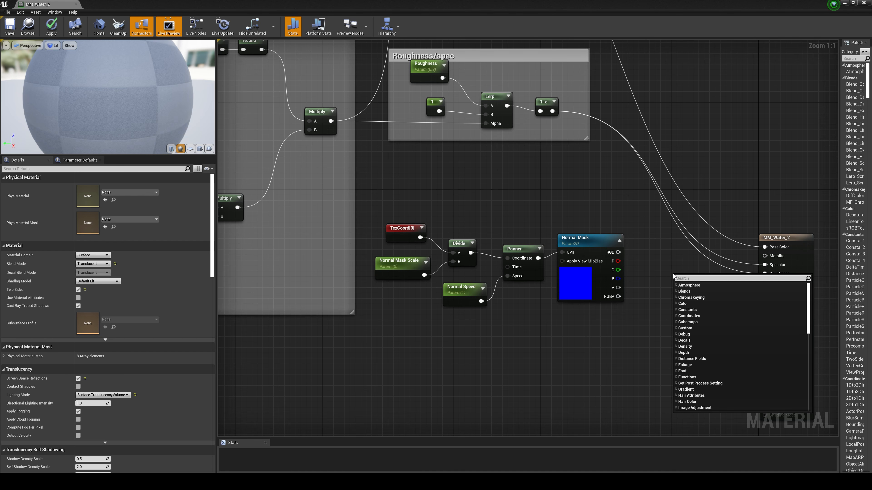
pyautogui.write('flattte')
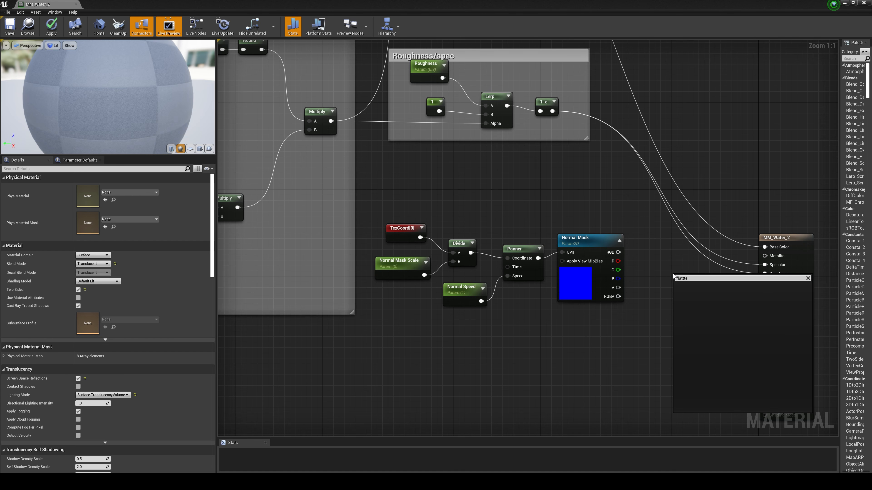
pyautogui.press('BackSpace')
pyautogui.press('BackSpace')
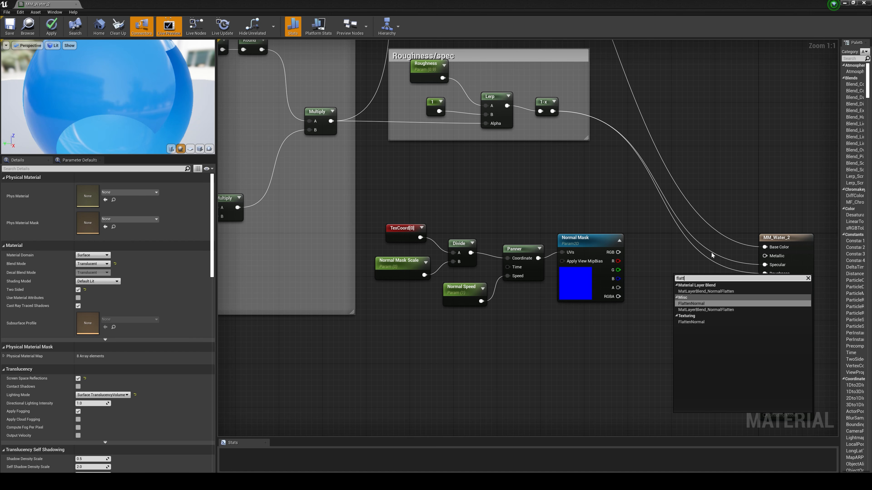
pyautogui.click(701, 303)
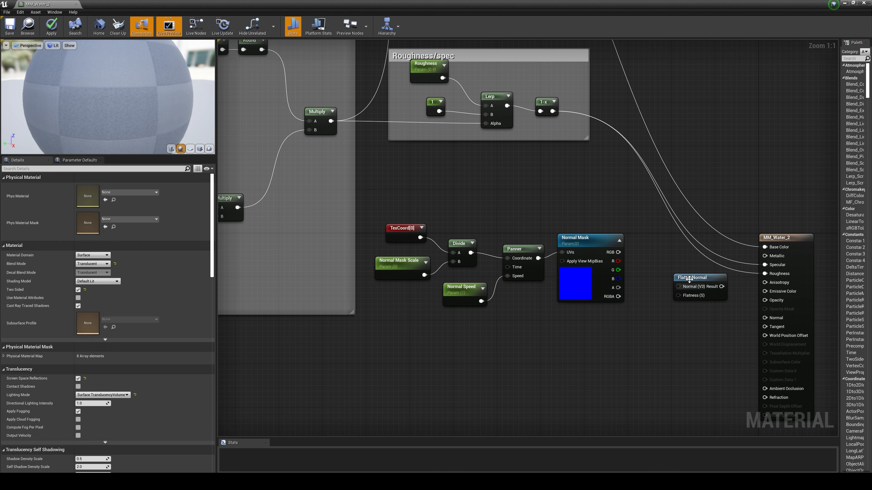
pyautogui.moveTo(690, 279); pyautogui.dragTo(649, 252)
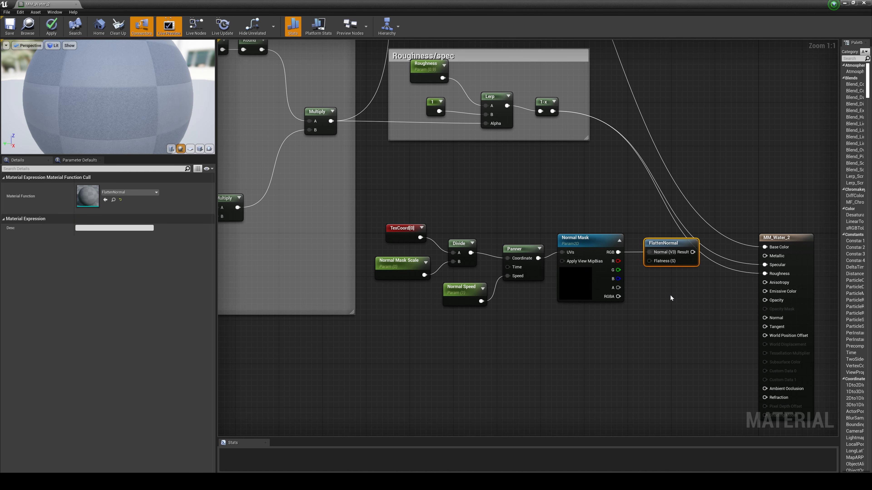
# Add a scalar parameter named Normal Flatness and connect it to the Flatness input of FlattenNormal.
pyautogui.click(654, 339)
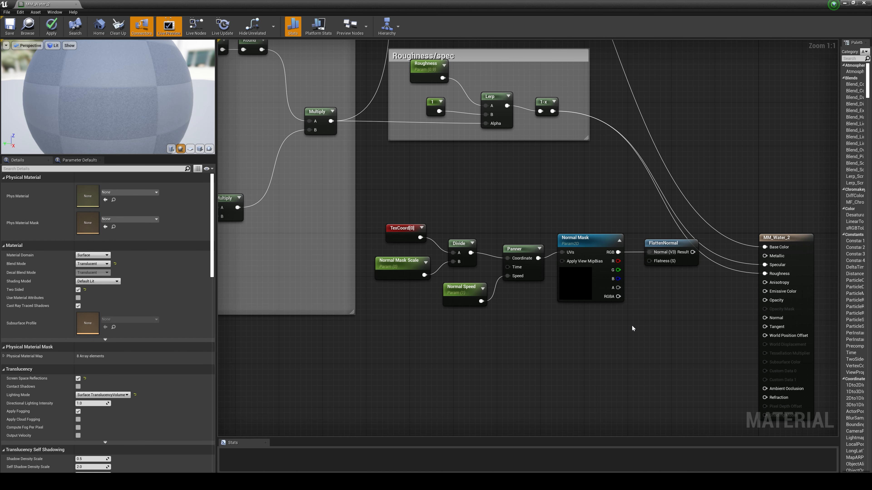
pyautogui.click(605, 321)
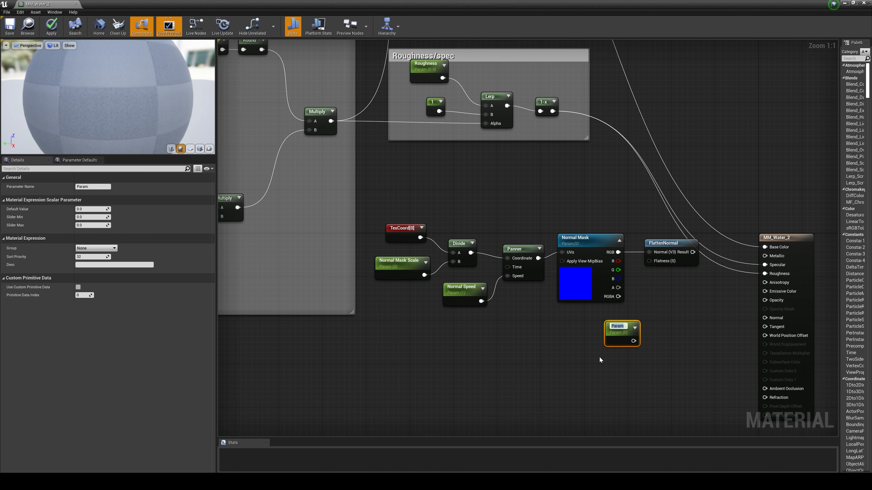
pyautogui.write('Normal flatness')
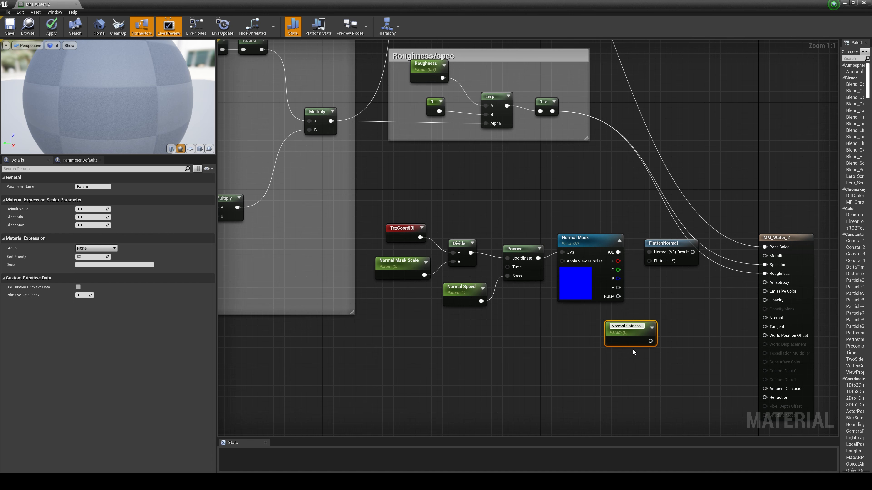
pyautogui.press('BackSpace')
pyautogui.write('F')
pyautogui.click(617, 358)
pyautogui.moveTo(652, 341); pyautogui.dragTo(649, 261)
# Place the Normal Flatness parameter directly beneath Normal Mask and set its default value to 0.5.
pyautogui.moveTo(629, 327); pyautogui.dragTo(602, 315)
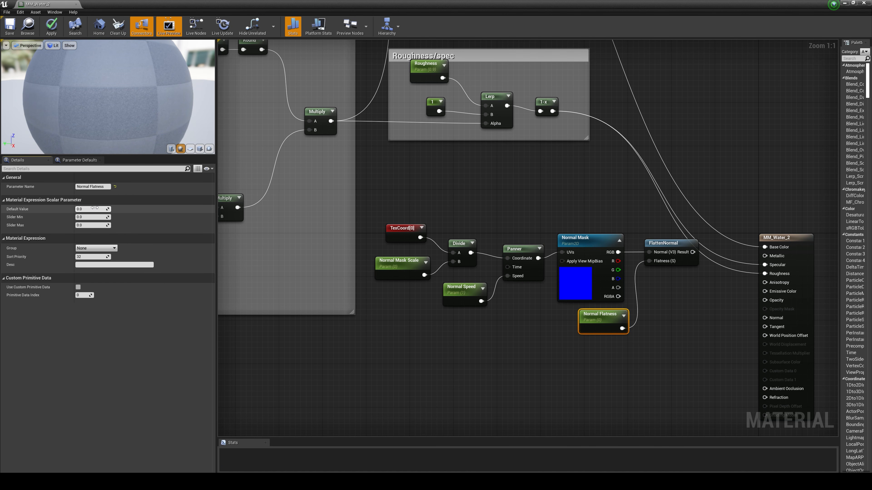
pyautogui.click(90, 209)
pyautogui.write('5')
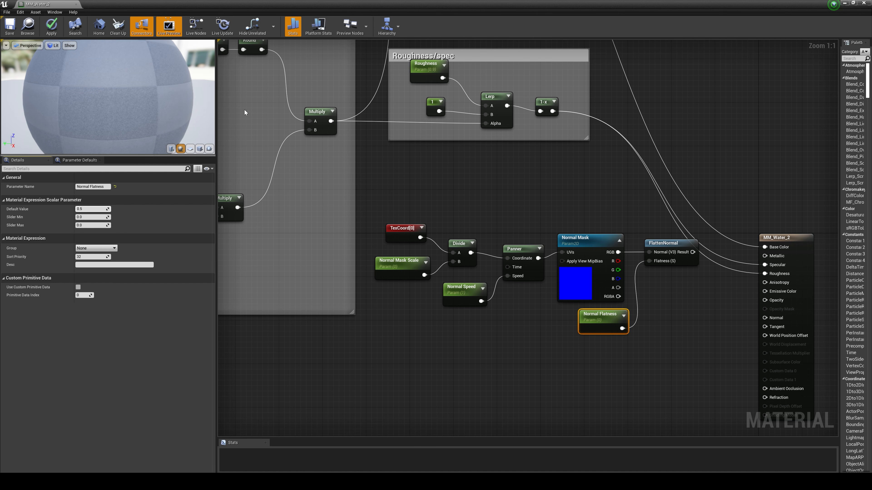
pyautogui.click(704, 308)
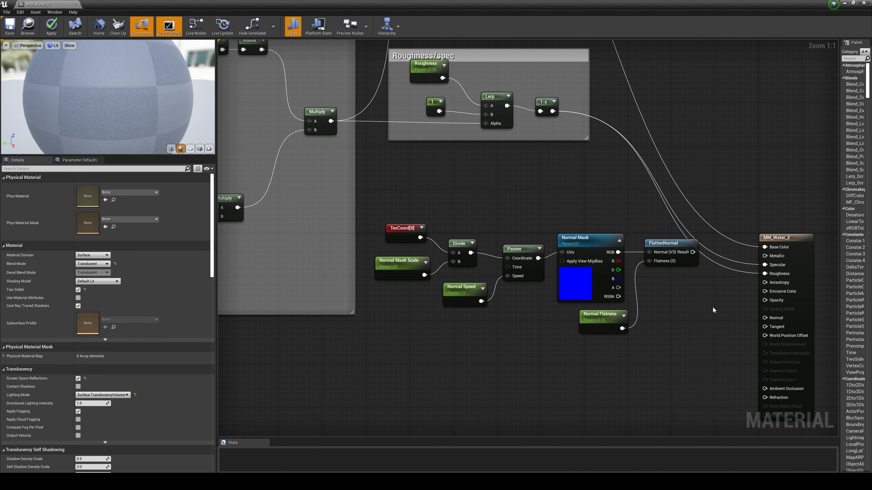
# Connect the FlattenNormal result to the material's Normal input and enclose the whole normal chain in a comment box with header room.
pyautogui.moveTo(693, 252); pyautogui.dragTo(766, 318)
pyautogui.press('c')
pyautogui.moveTo(590, 208); pyautogui.dragTo(421, 220)
pyautogui.moveTo(501, 247); pyautogui.dragTo(702, 341)
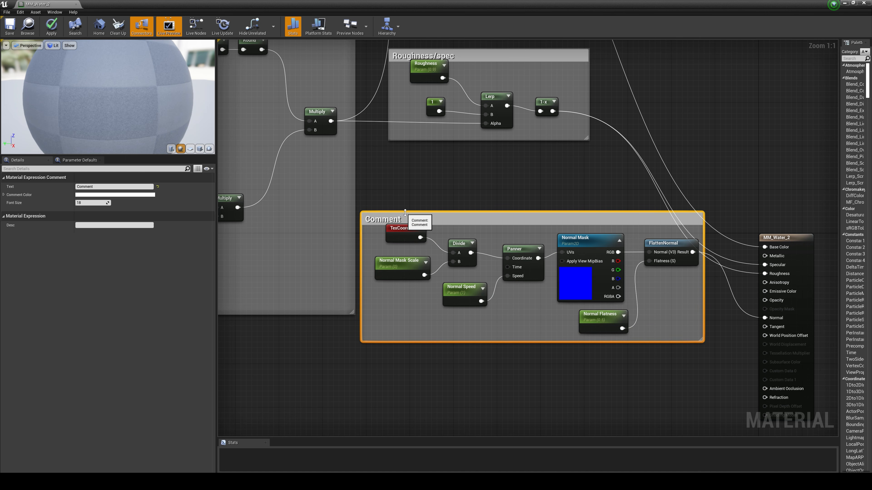
pyautogui.moveTo(403, 210); pyautogui.dragTo(402, 206)
# Rename the comment box around the normal nodes to Normal.
pyautogui.doubleClick(392, 211)
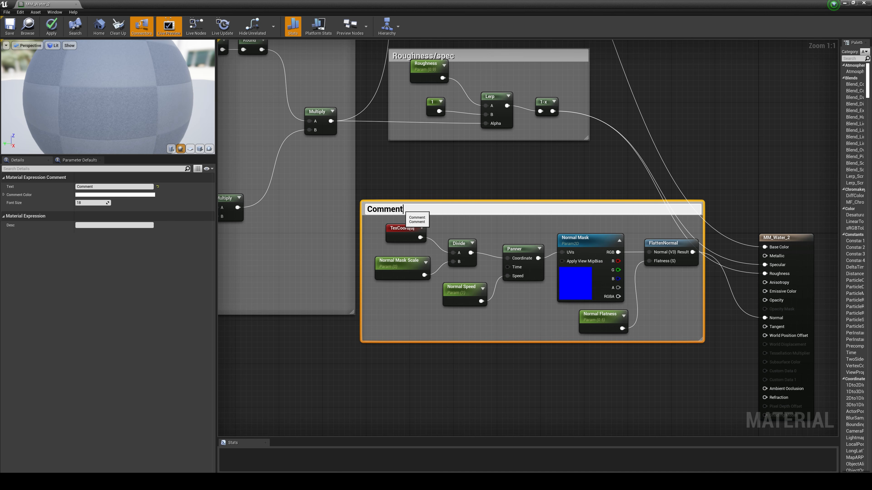
pyautogui.press('BackSpace')
pyautogui.press('BackSpace')
pyautogui.press('BackSpace')
pyautogui.press('BackSpace')
pyautogui.press('BackSpace')
pyautogui.press('BackSpace')
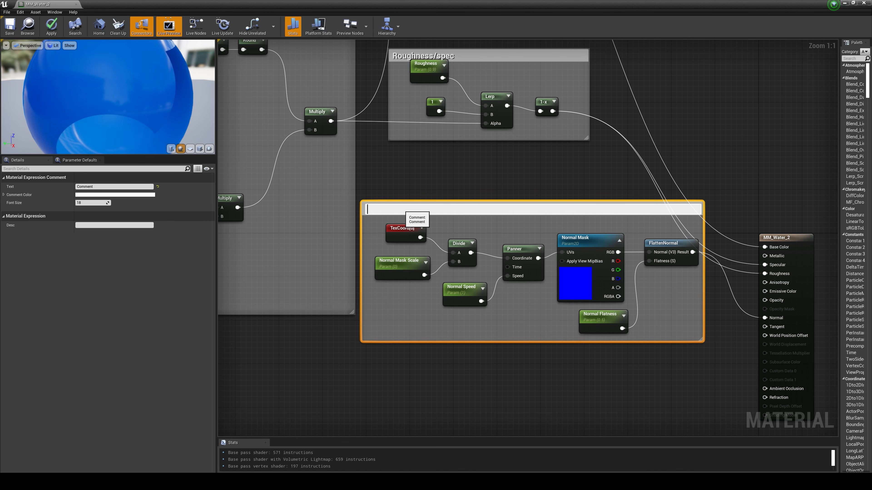
pyautogui.write('Normal')
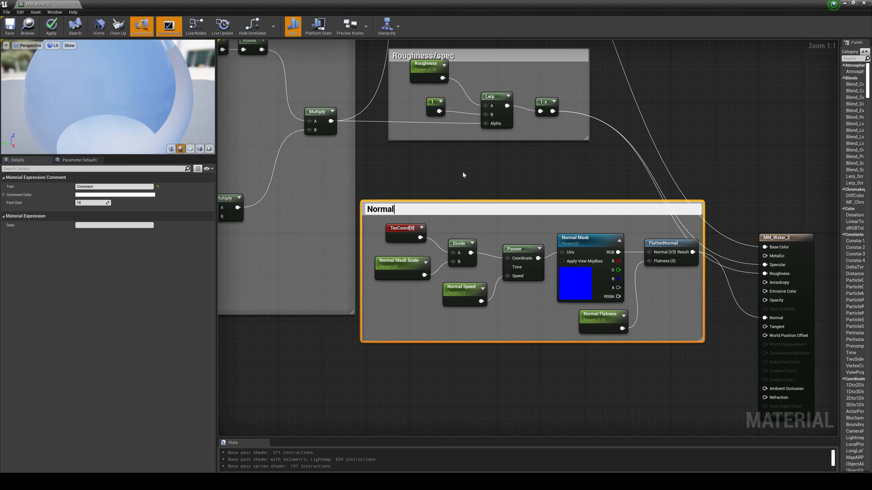
pyautogui.click(560, 224)
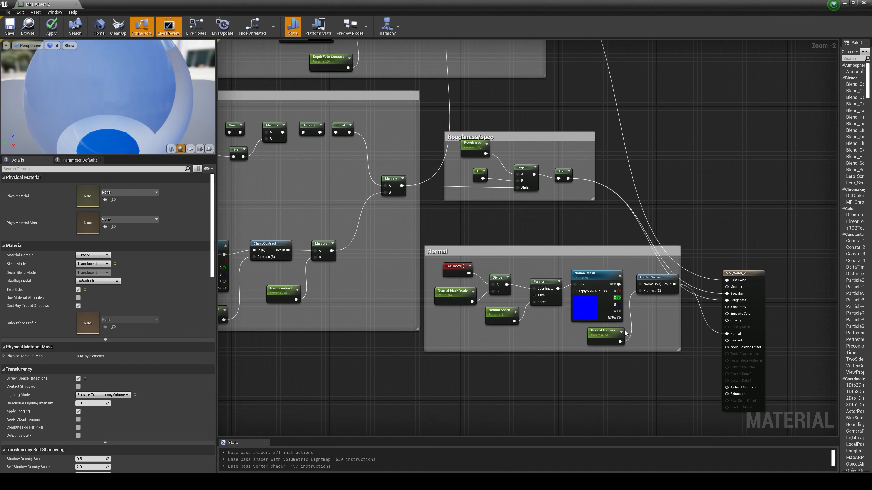
# Save the MM_Water_2 material with free graph space in view below the Normal comment box.
pyautogui.moveTo(624, 330); pyautogui.dragTo(620, 251, button='right')
pyautogui.scroll(2, 622, 254)
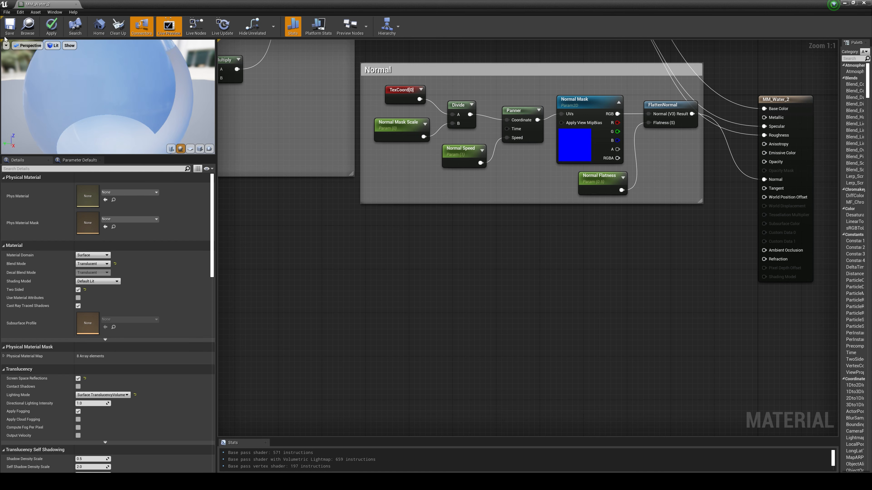
pyautogui.hotkey('ctrl', 's')
# Add a Lerp node in the empty area below the Normal comment box, beside the material output node.
pyautogui.click(668, 262)
pyautogui.moveTo(683, 264); pyautogui.dragTo(675, 274)
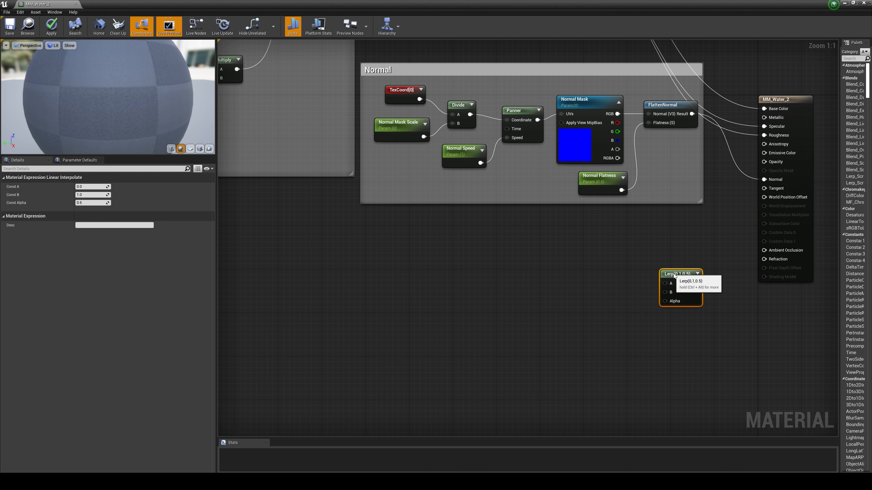
pyautogui.click(552, 266)
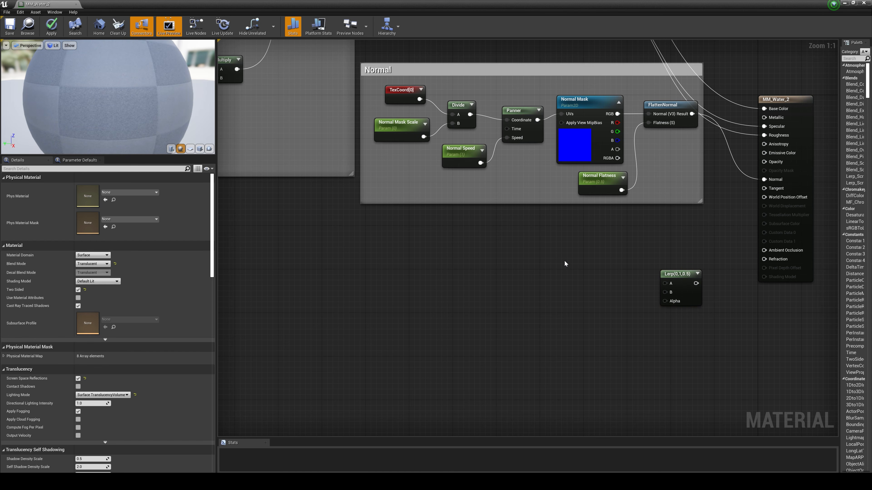
# Add a scalar parameter named Reverse Refraction beside the new Lerp node and select it for editing.
pyautogui.click(572, 256)
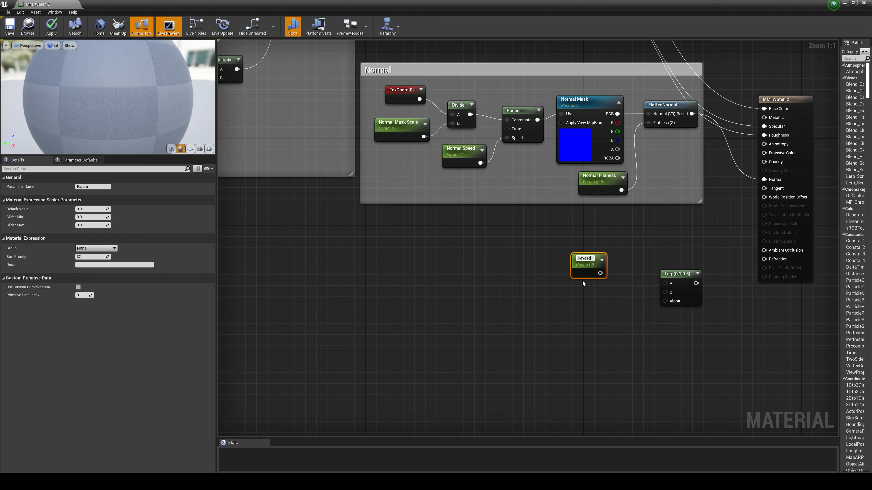
pyautogui.write('Reves')
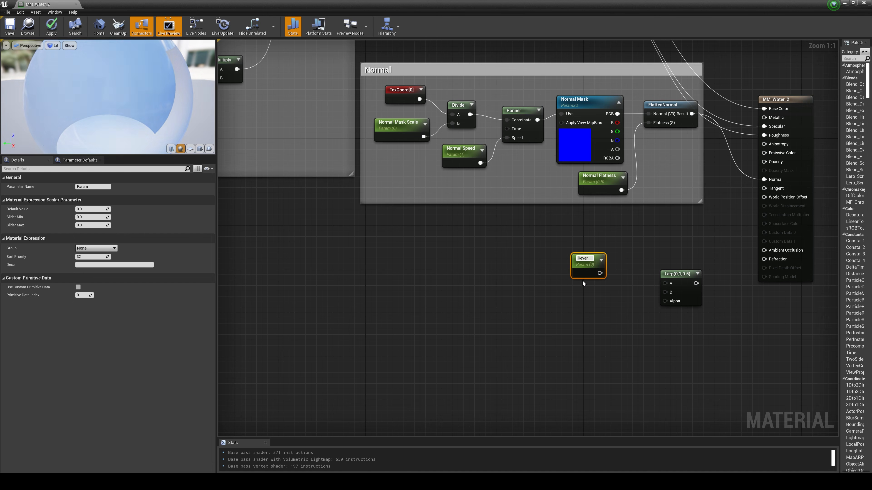
pyautogui.press('BackSpace')
pyautogui.write('rse Refr')
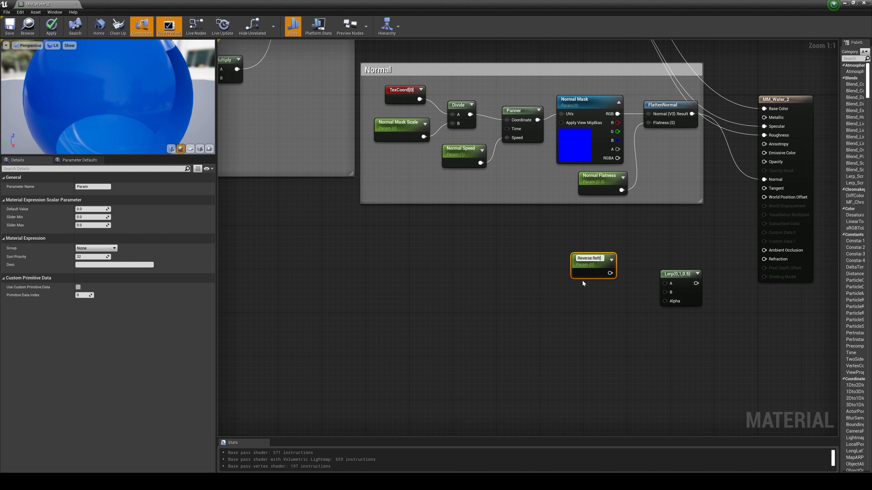
pyautogui.write('action')
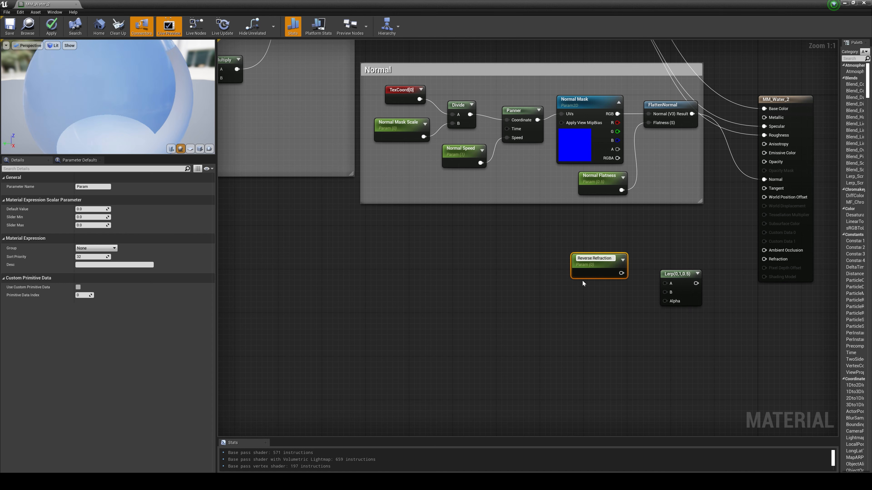
pyautogui.click(605, 316)
pyautogui.click(598, 268)
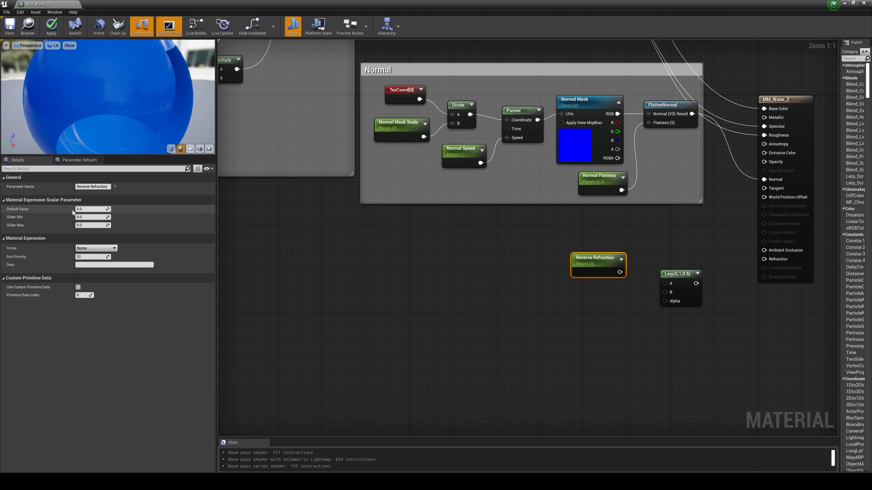
# Set the Reverse Refraction parameter's default value to 1 and connect it to the Lerp node's A input.
pyautogui.click(91, 209)
pyautogui.write('1')
pyautogui.click(520, 311)
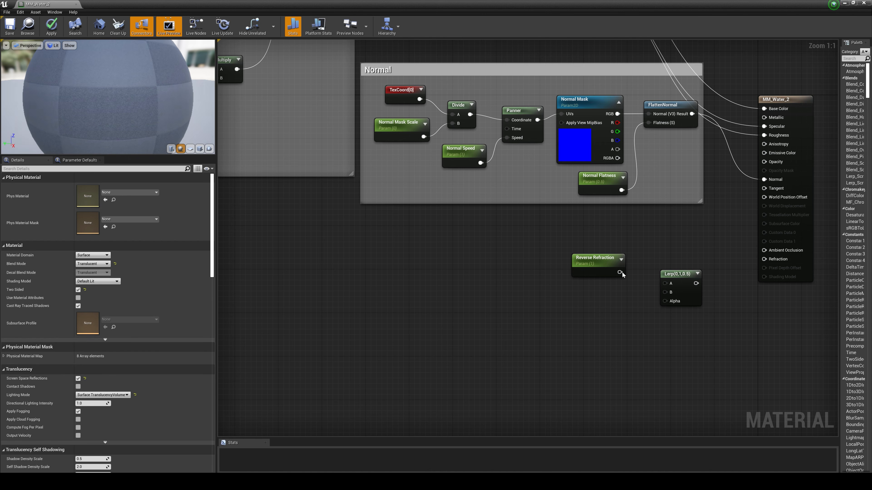
pyautogui.moveTo(620, 272); pyautogui.dragTo(665, 283)
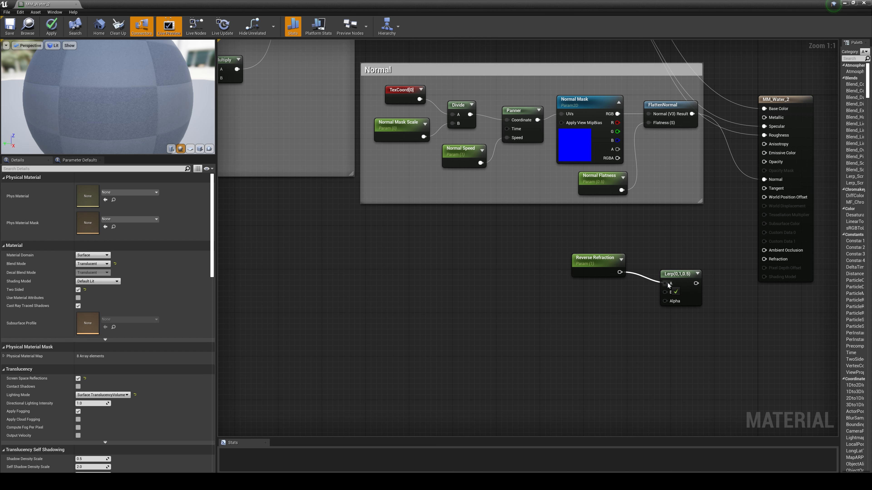
# Add a scalar parameter named Refraction below Reverse Refraction, with default value 0.9, and connect it to the Lerp's B input.
pyautogui.click(589, 303)
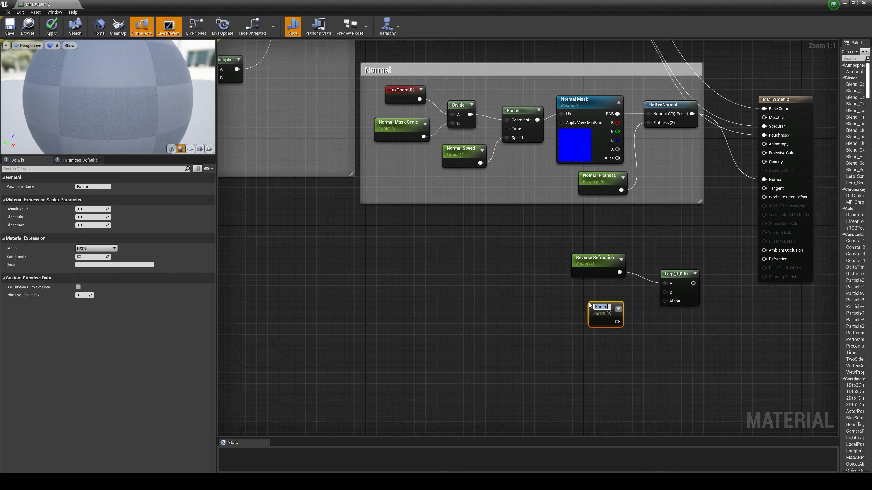
pyautogui.press('BackSpace')
pyautogui.write('Refraction')
pyautogui.click(591, 328)
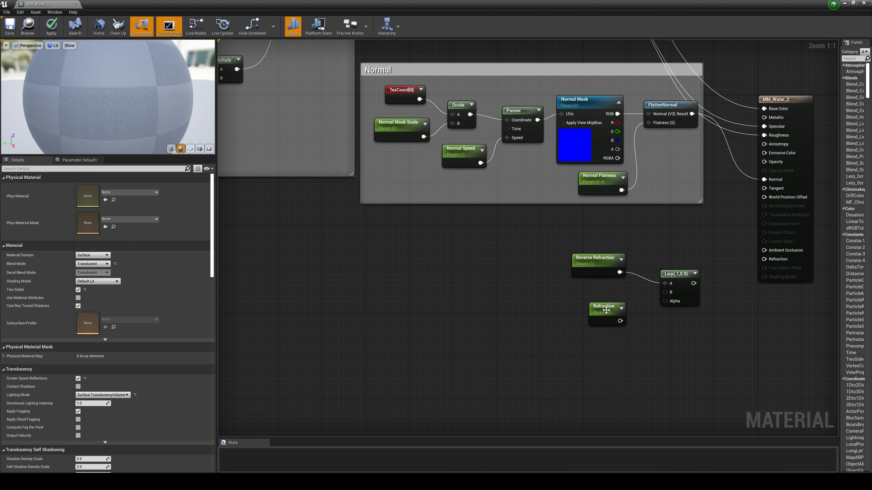
pyautogui.moveTo(606, 310); pyautogui.dragTo(665, 293)
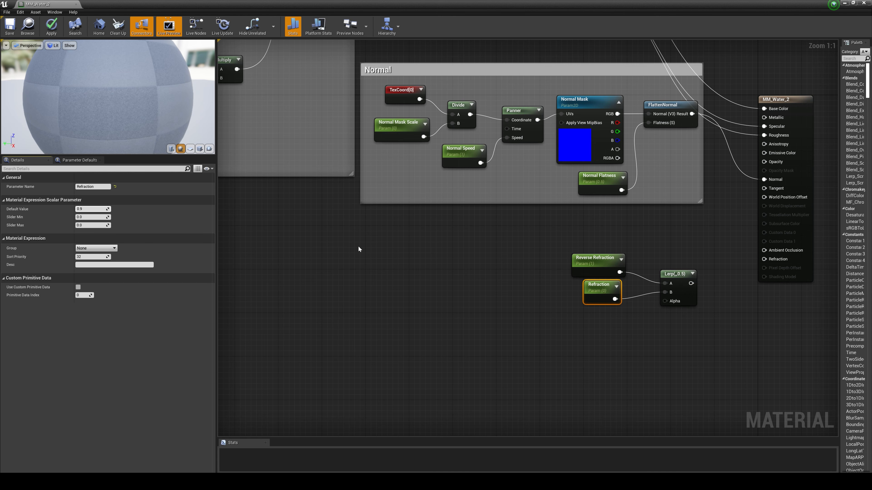
pyautogui.click(618, 317)
pyautogui.moveTo(607, 292); pyautogui.dragTo(608, 296)
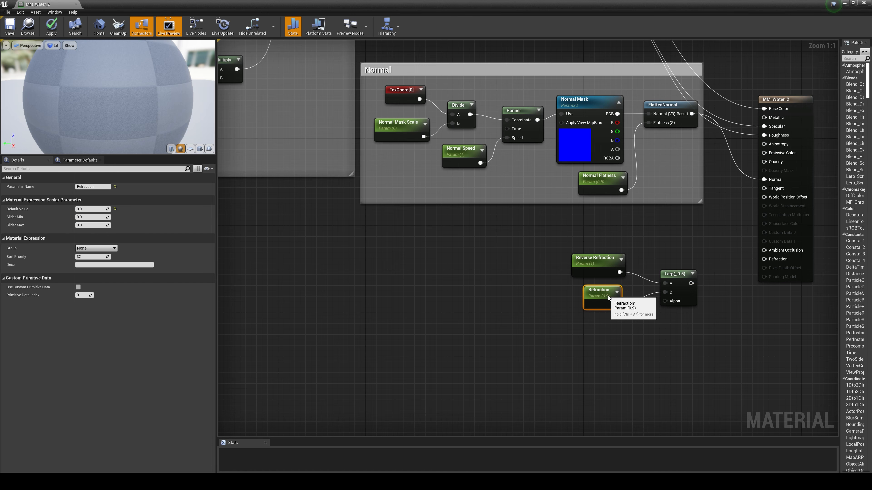
pyautogui.click(625, 334)
# Add a TwoSidedSign node below Refraction feeding the Lerp's Alpha, and connect the Lerp output to the material's Refraction input.
pyautogui.rightClick(612, 349)
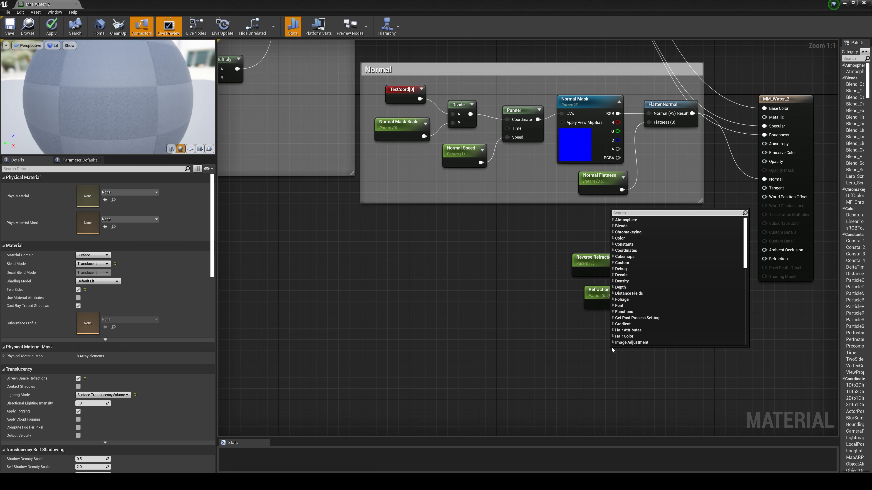
pyautogui.write('two si')
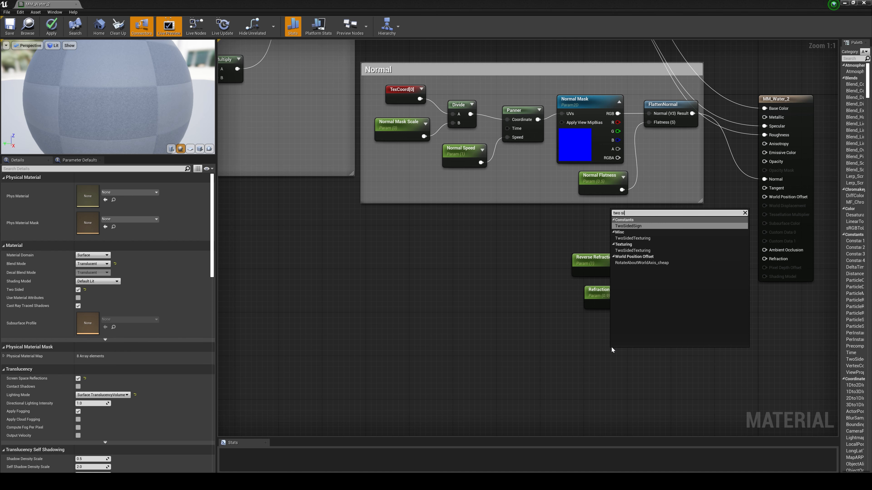
pyautogui.write('ded')
pyautogui.click(639, 227)
pyautogui.moveTo(649, 366); pyautogui.dragTo(665, 300)
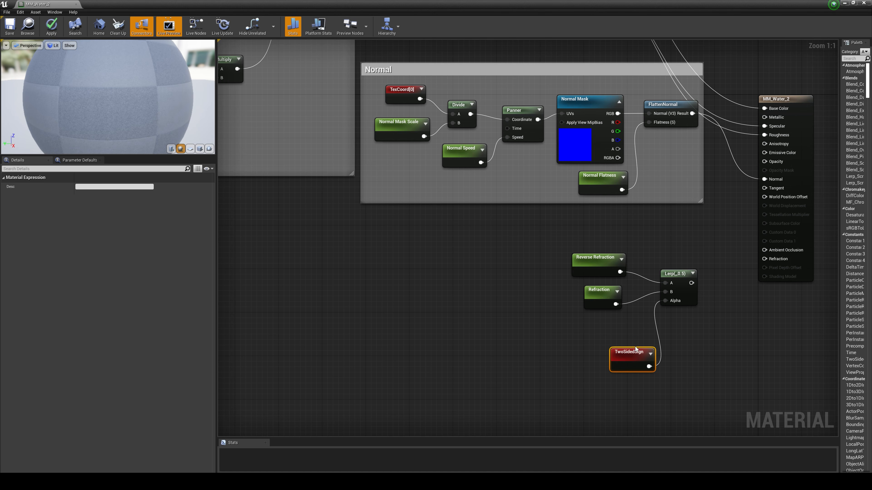
pyautogui.moveTo(636, 350); pyautogui.dragTo(598, 321)
pyautogui.moveTo(687, 283); pyautogui.dragTo(765, 259)
pyautogui.click(690, 322)
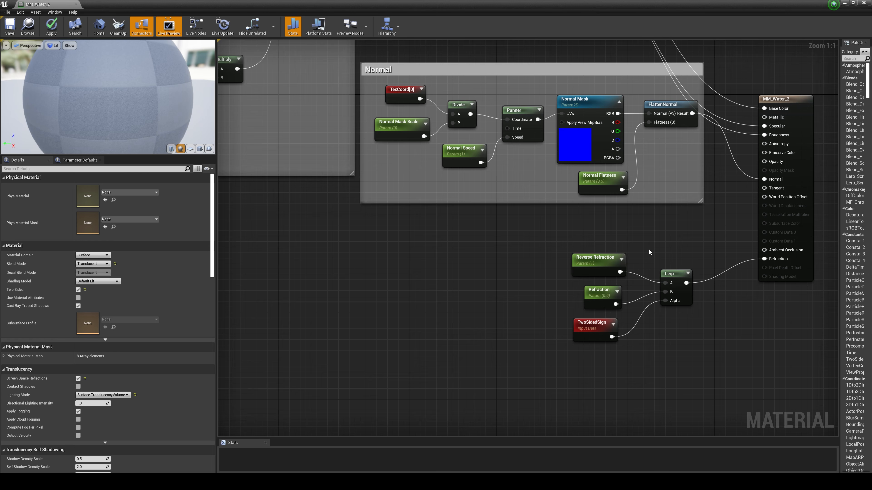
# Enclose the refraction nodes in a comment box named Refraction and place it just below the Normal box, aligned with its right edge.
pyautogui.press('c')
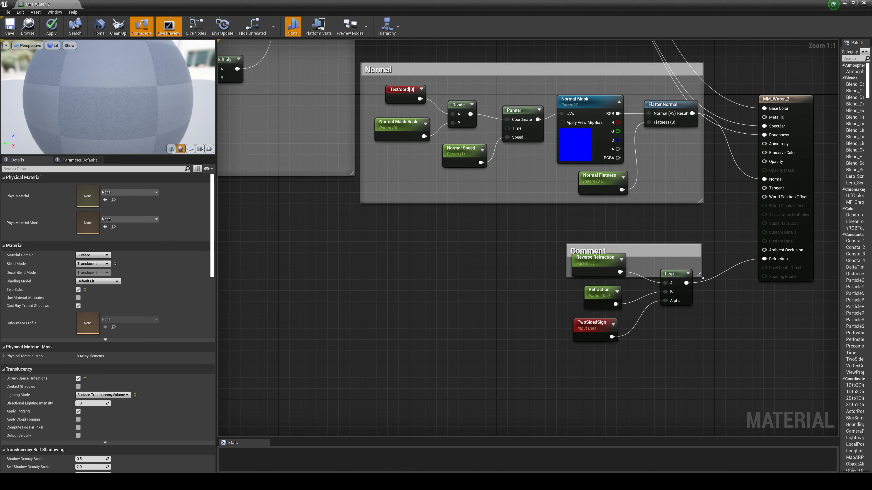
pyautogui.moveTo(700, 276); pyautogui.dragTo(706, 345)
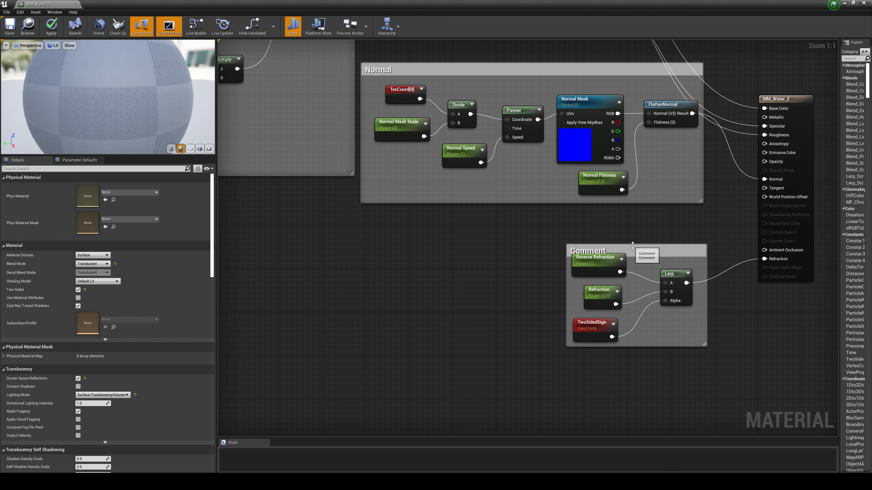
pyautogui.moveTo(567, 245); pyautogui.dragTo(555, 239)
pyautogui.click(578, 247)
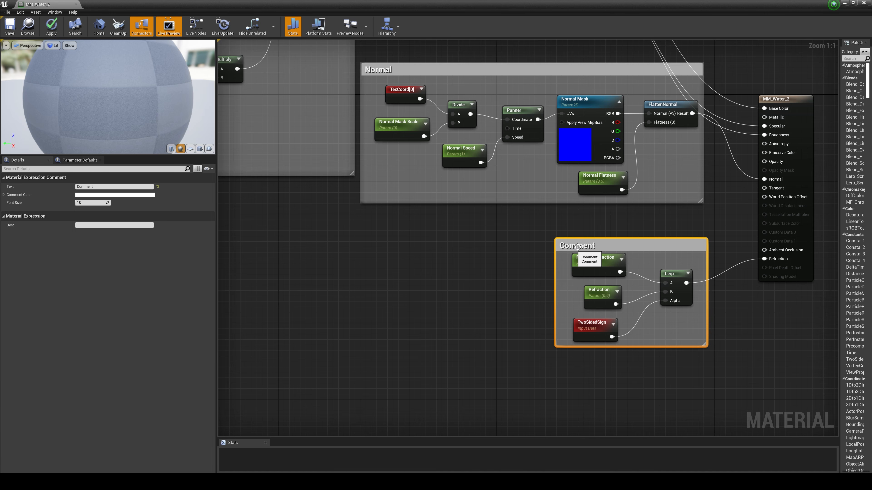
pyautogui.doubleClick(579, 246)
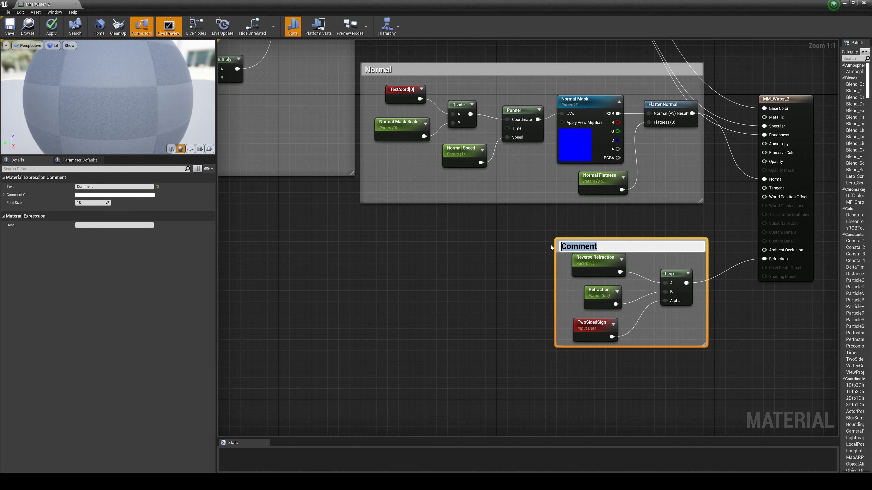
pyautogui.write('Refraction')
pyautogui.click(521, 271)
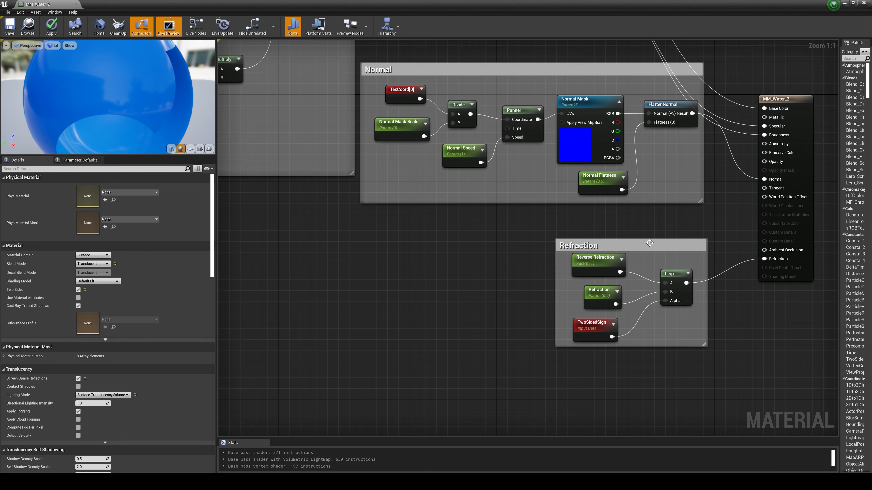
pyautogui.moveTo(665, 243); pyautogui.dragTo(661, 231)
pyautogui.click(728, 229)
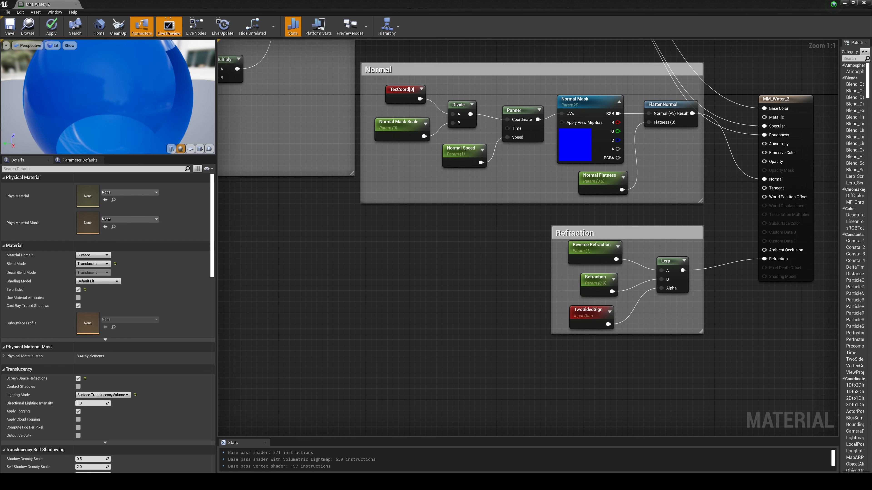
# Add a scalar parameter named DepthFadeDistanceTransparency in the empty graph area below the foam nodes, beside the Refraction comment box.
pyautogui.scroll(-1, 465, 309)
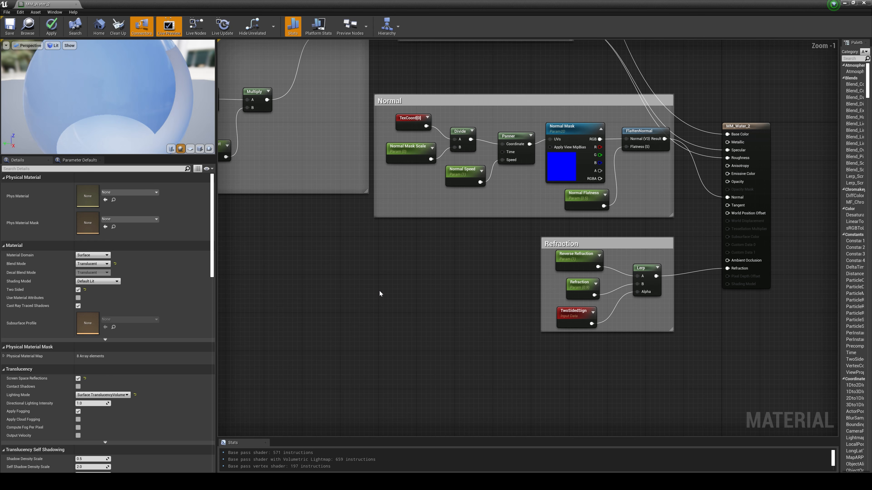
pyautogui.moveTo(371, 305); pyautogui.dragTo(419, 427, button='right')
pyautogui.scroll(-3, 567, 227)
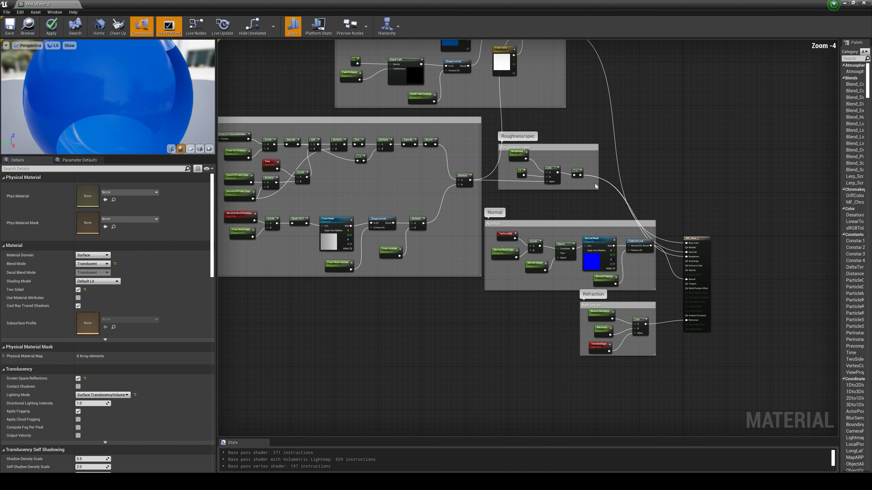
pyautogui.scroll(5, 374, 353)
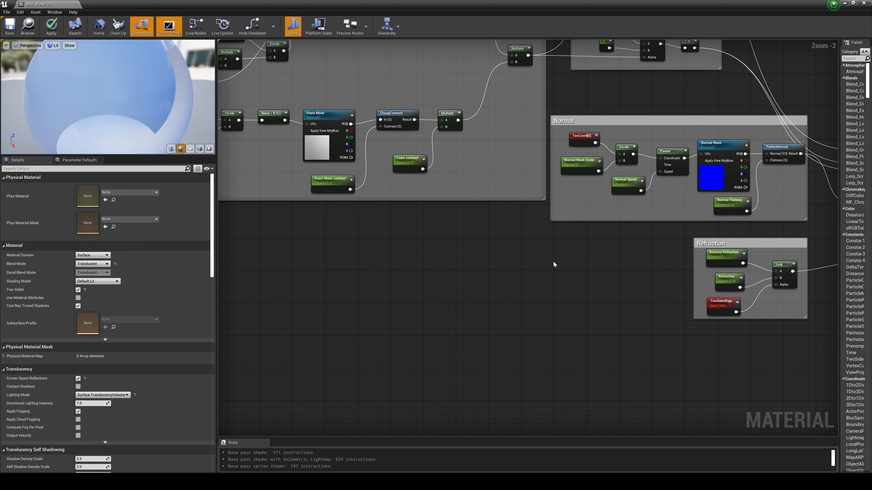
pyautogui.scroll(-1, 578, 321)
pyautogui.moveTo(577, 322); pyautogui.dragTo(570, 281, button='right')
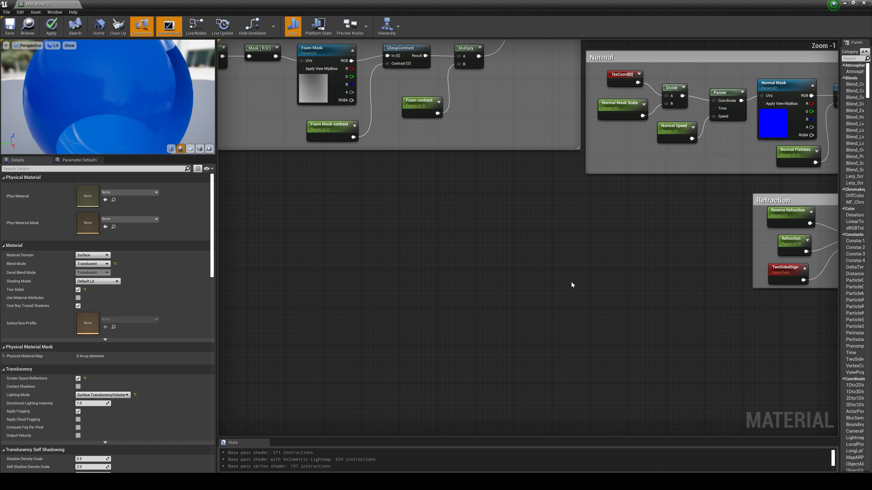
pyautogui.click(527, 273)
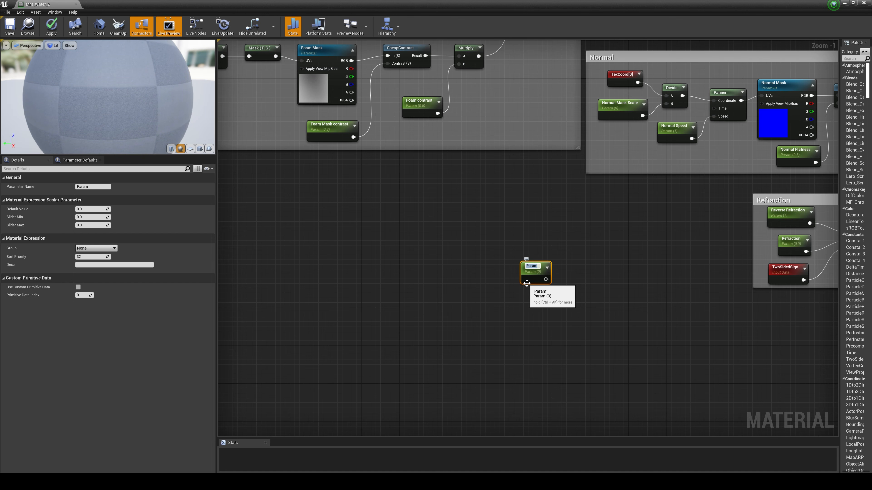
pyautogui.write('DepthFadeDi')
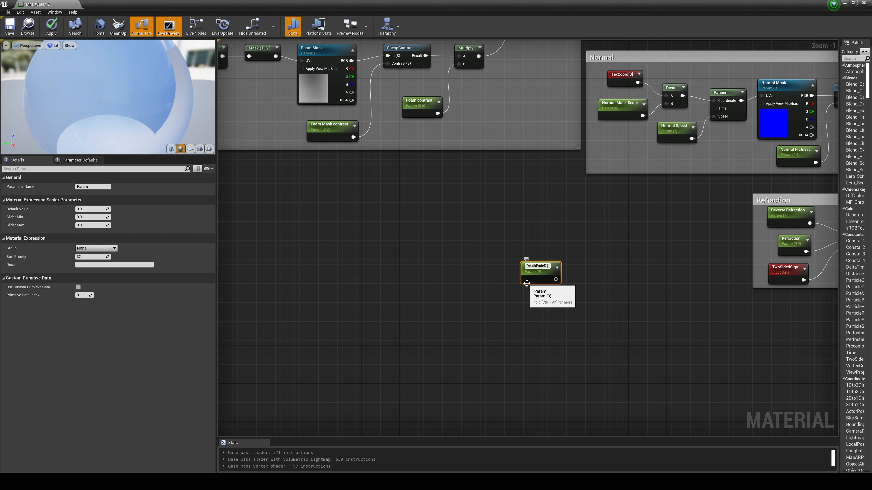
pyautogui.write('stanceTr')
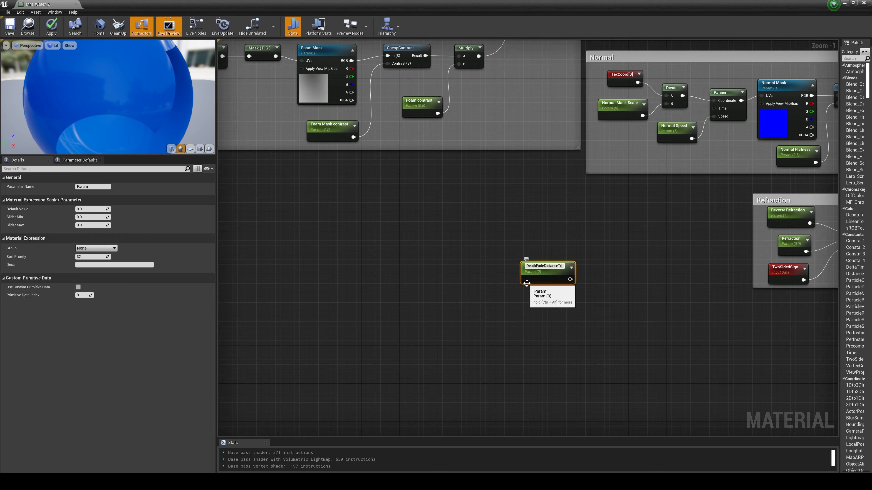
pyautogui.write('anspere')
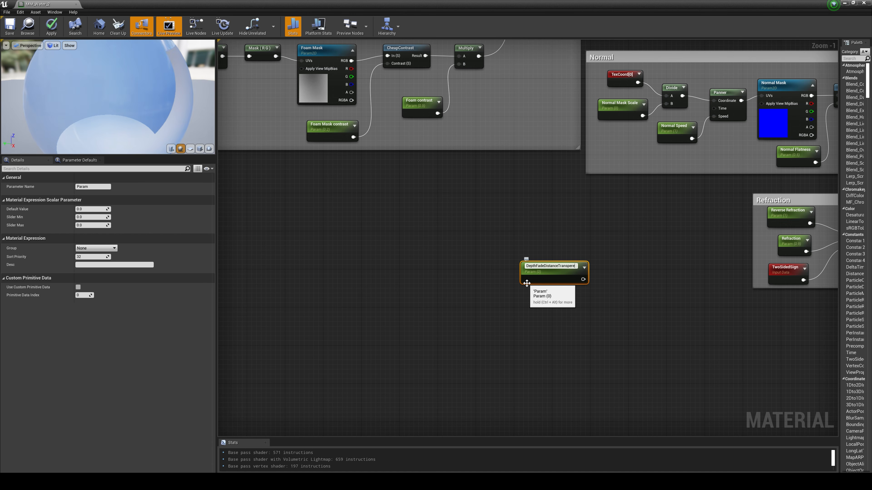
pyautogui.write('nce')
pyautogui.write('w')
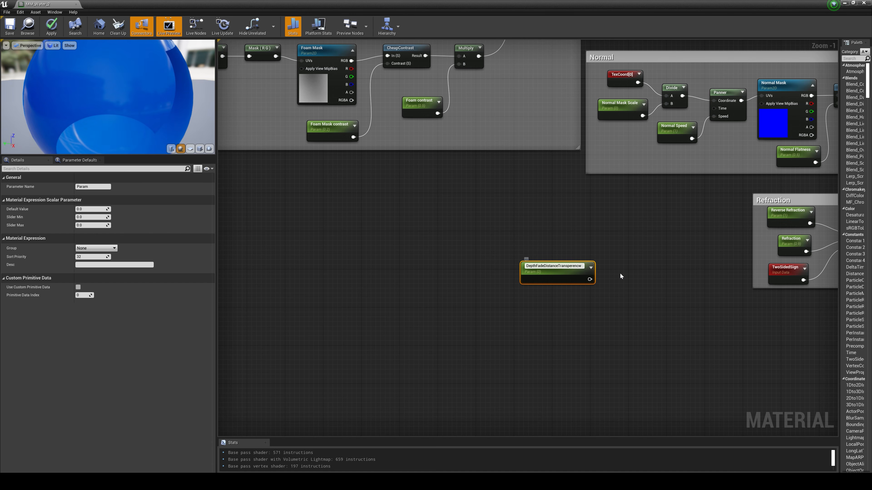
pyautogui.press('BackSpace')
pyautogui.write('y')
pyautogui.press('Return')
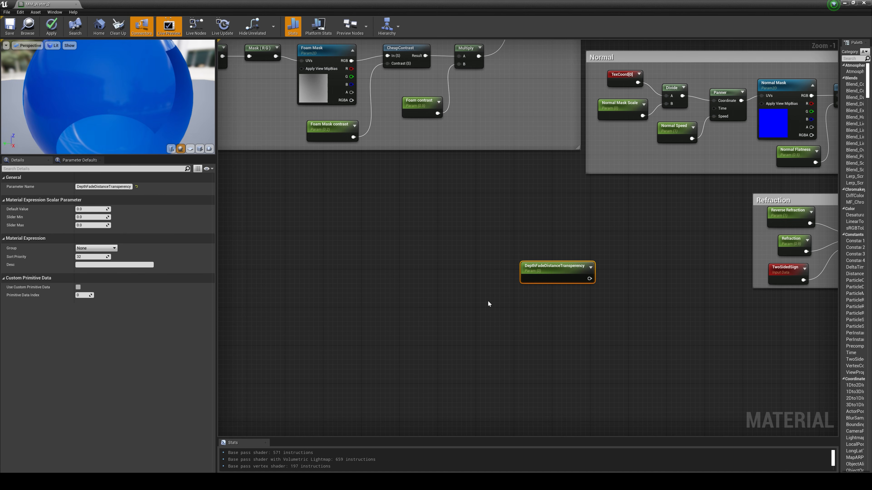
# Set the DepthFadeDistanceTransparency default value to 500 and move the node up and left, closer to the foam comment box.
pyautogui.click(84, 209)
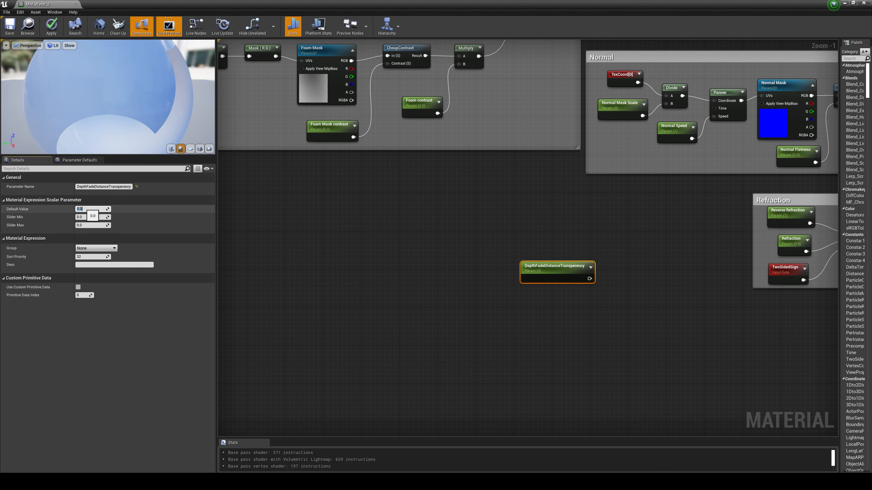
pyautogui.write('500')
pyautogui.press('Return')
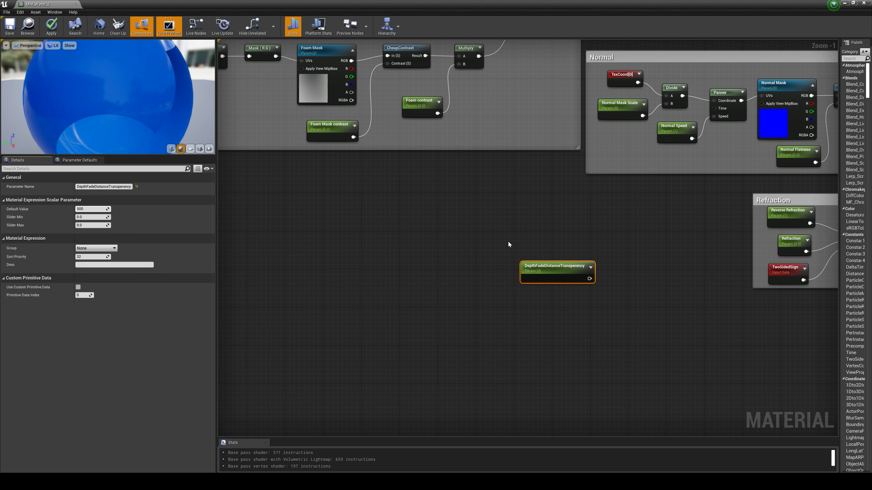
pyautogui.click(508, 241)
pyautogui.moveTo(563, 270); pyautogui.dragTo(476, 244)
pyautogui.click(463, 203)
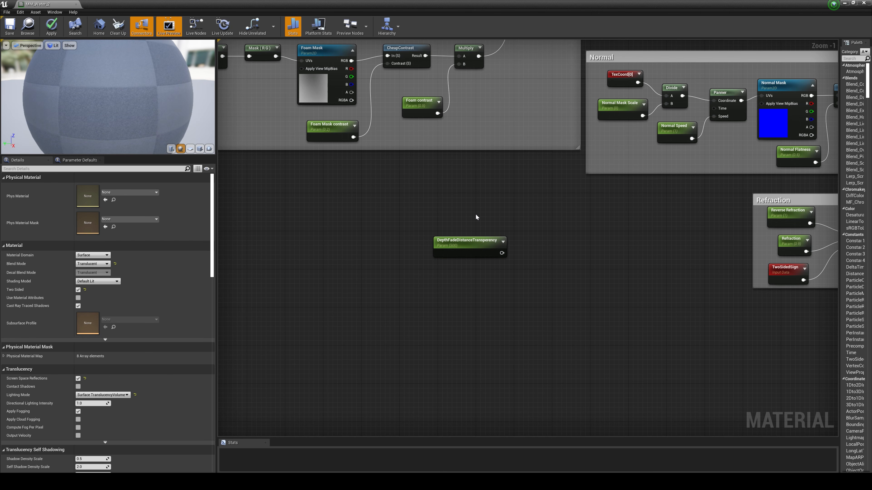
# Add a Constant node with value 1 just above the DepthFadeDistanceTransparency parameter.
pyautogui.click(490, 216)
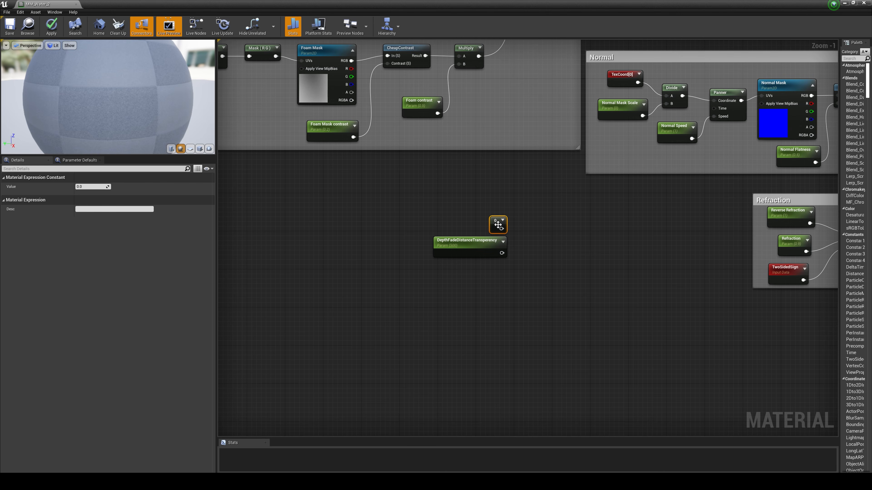
pyautogui.click(91, 186)
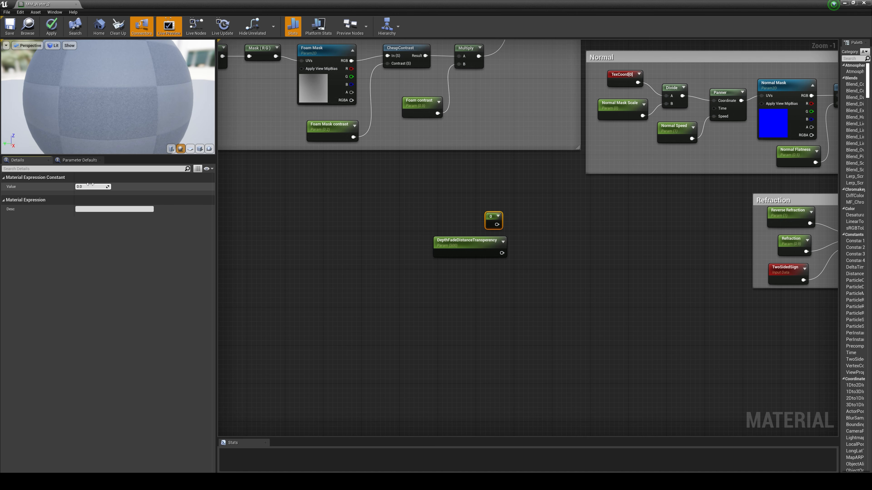
pyautogui.write('1')
pyautogui.click(557, 229)
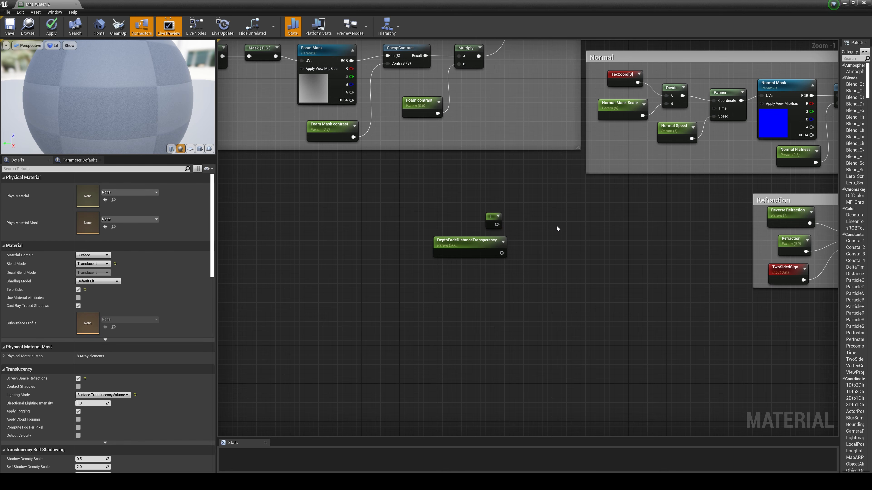
# Add a DepthFade node and place it to the right of the constant and the DepthFadeDistanceTransparency parameter.
pyautogui.rightClick(549, 233)
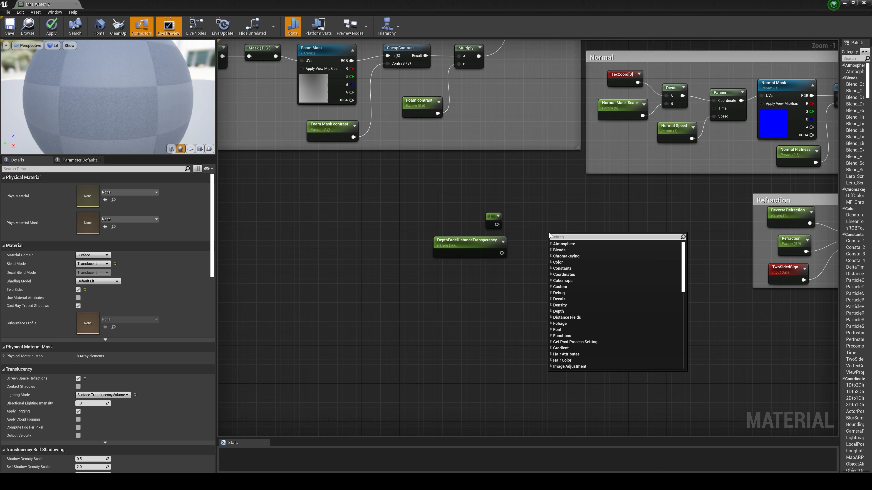
pyautogui.write('depth')
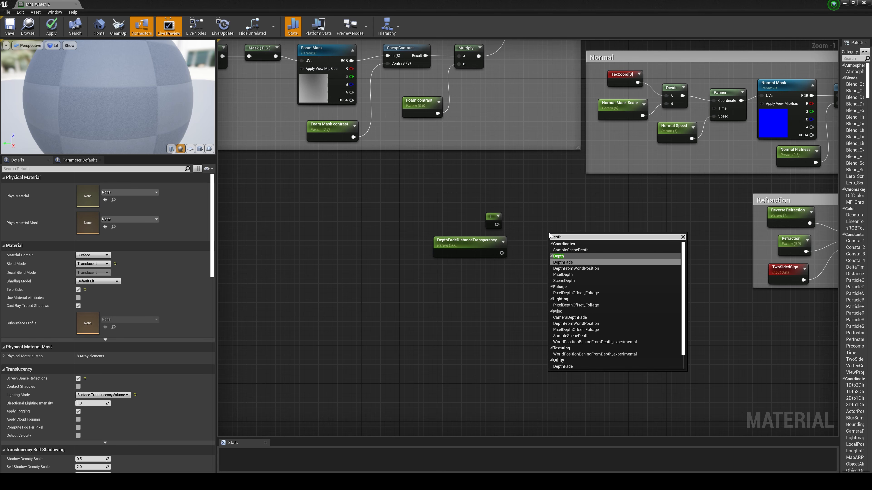
pyautogui.click(576, 263)
pyautogui.moveTo(571, 238); pyautogui.dragTo(559, 221)
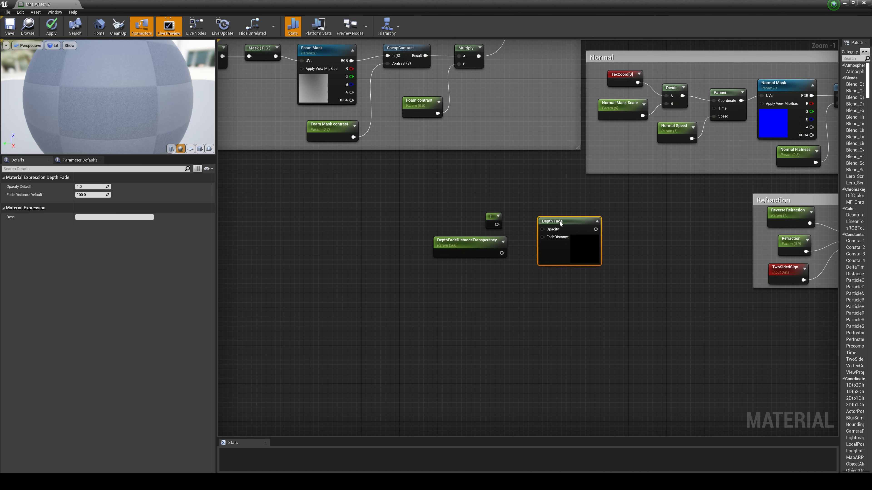
# Wire the constant 1 into Depth Fade's Opacity and DepthFadeDistanceTransparency into FadeDistance, then shift all three nodes left.
pyautogui.moveTo(497, 224); pyautogui.dragTo(502, 252)
pyautogui.moveTo(562, 222); pyautogui.dragTo(544, 216)
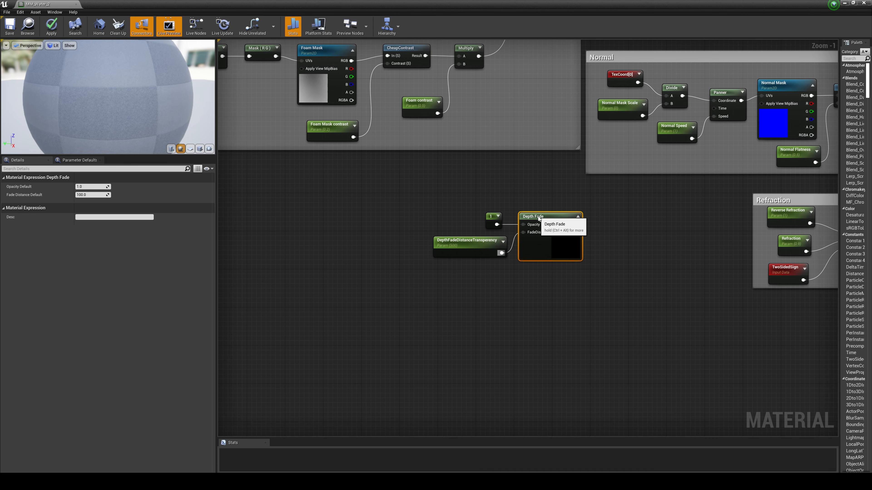
pyautogui.moveTo(632, 296); pyautogui.dragTo(423, 200)
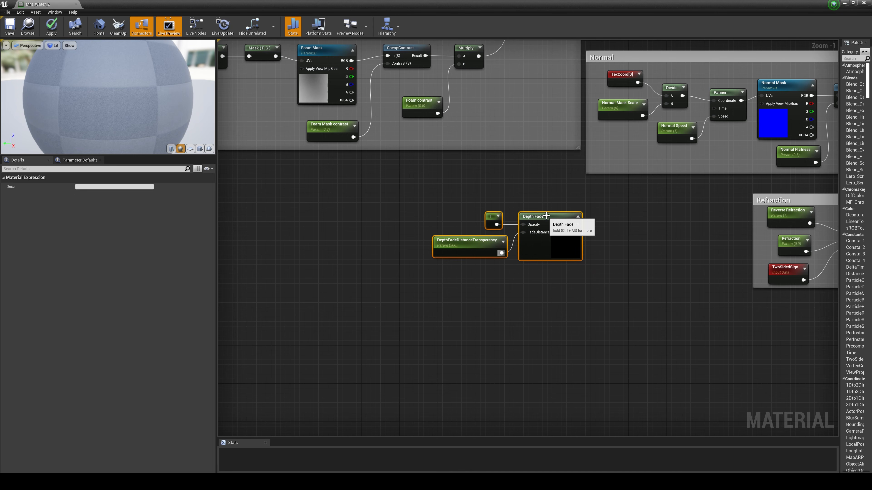
pyautogui.moveTo(546, 216); pyautogui.dragTo(489, 216)
pyautogui.click(602, 229)
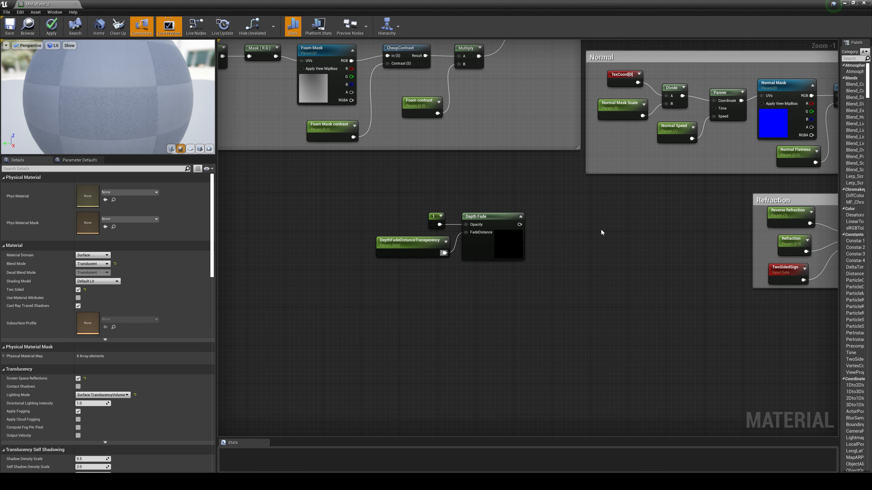
# Add a Clamp node to the right of Depth Fade and feed the Depth Fade output into its main input.
pyautogui.rightClick(559, 230)
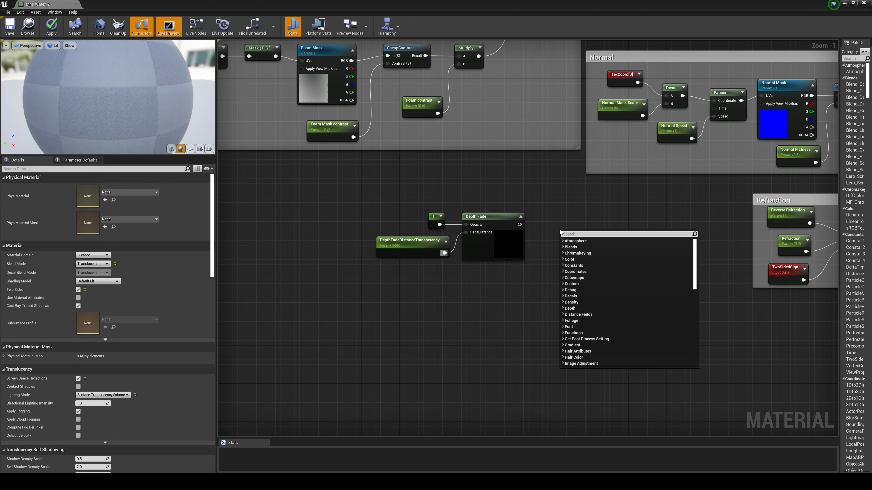
pyautogui.write('clam')
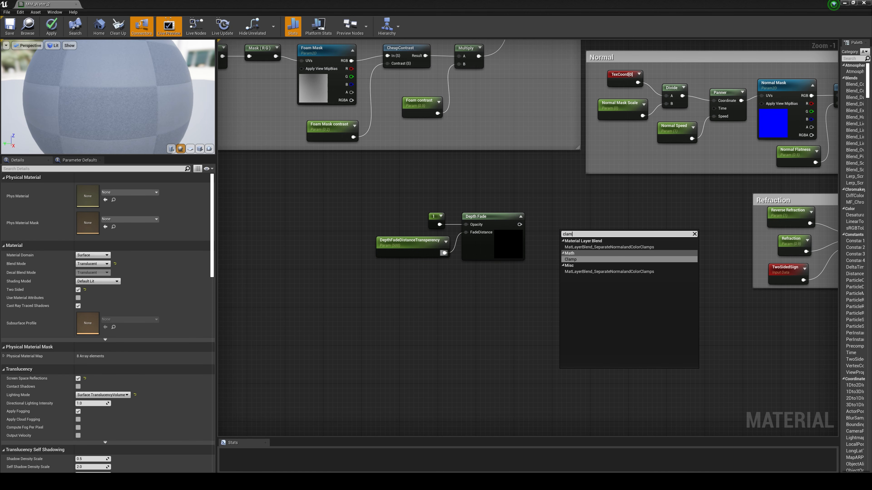
pyautogui.click(576, 260)
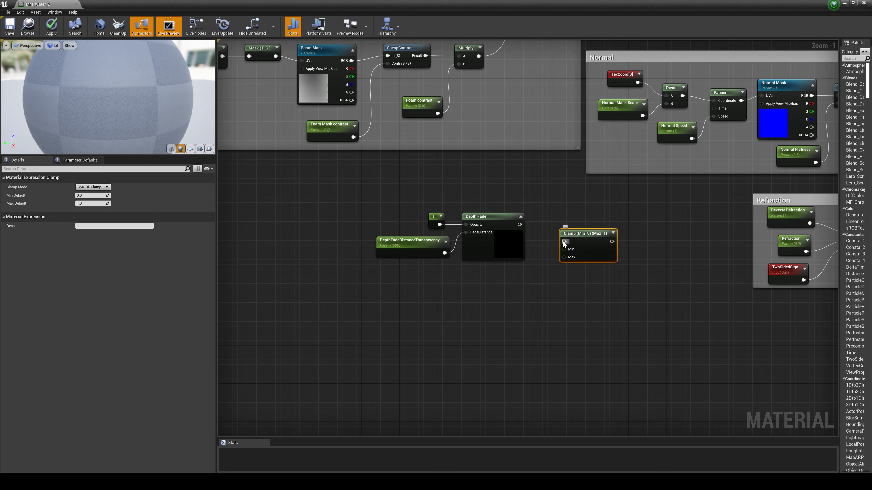
pyautogui.moveTo(564, 242); pyautogui.dragTo(570, 214)
pyautogui.click(520, 306)
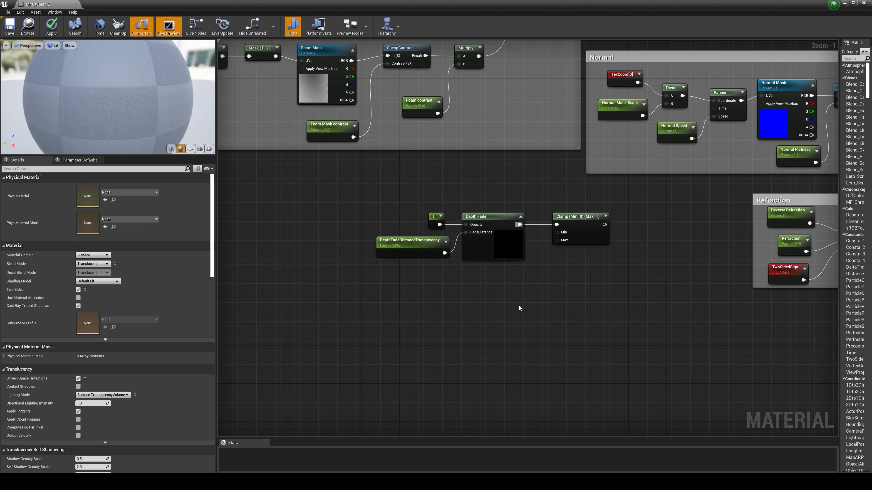
# Add a scalar parameter named Transparency below the Depth Fade node and set its default value to 0.5.
pyautogui.click(503, 283)
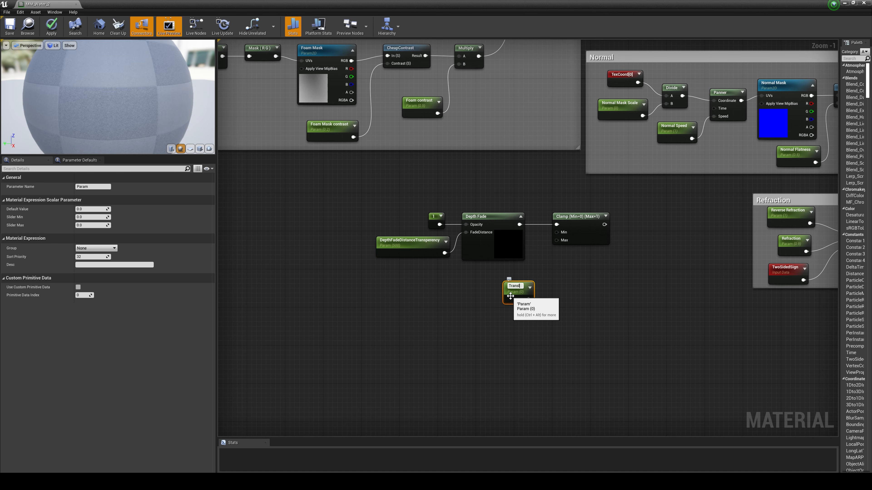
pyautogui.write('Transparency')
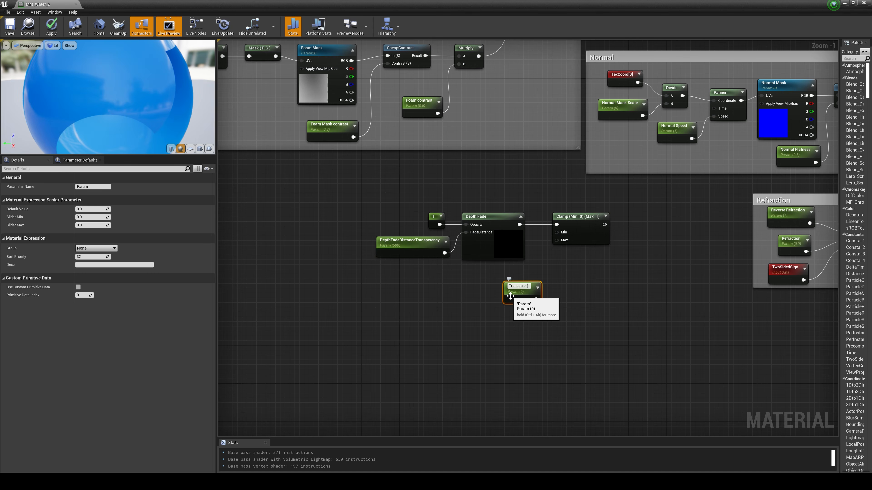
pyautogui.click(609, 297)
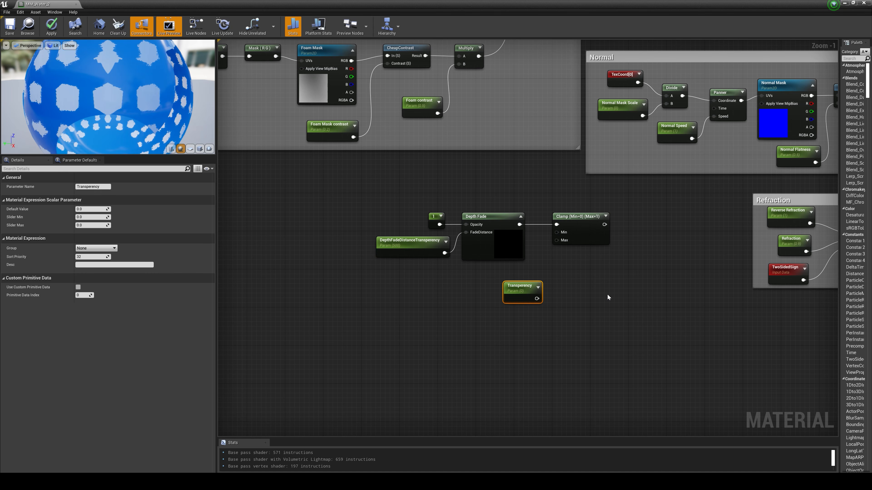
pyautogui.moveTo(528, 292); pyautogui.dragTo(510, 289)
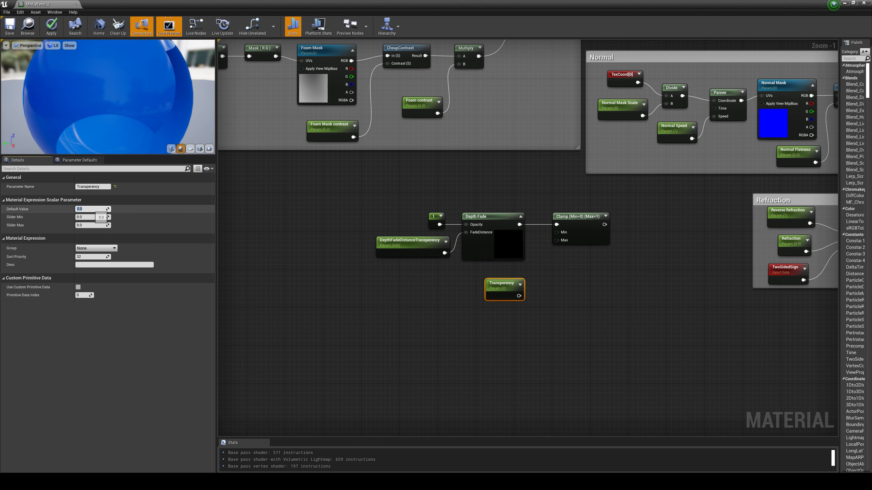
pyautogui.click(91, 209)
pyautogui.write('0.5')
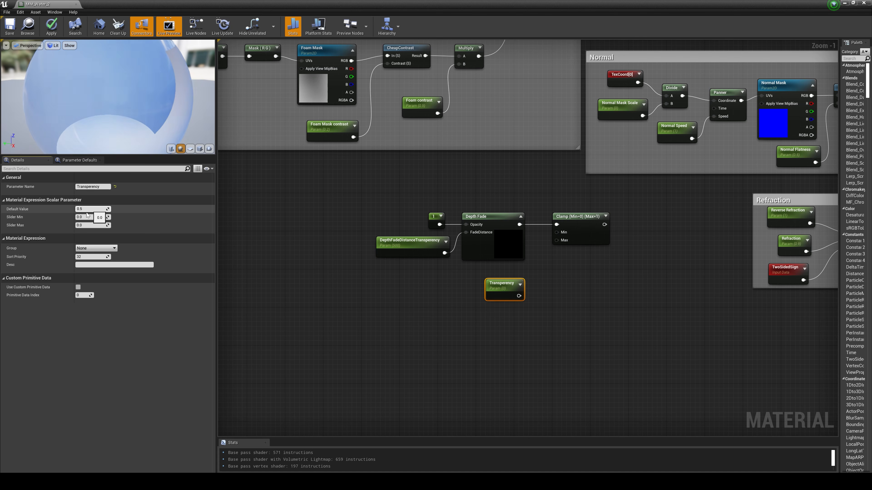
pyautogui.click(566, 307)
# Connect the Transparency parameter to the Clamp node's Min input and place the parameter just under Depth Fade.
pyautogui.moveTo(519, 296); pyautogui.dragTo(557, 240)
pyautogui.moveTo(499, 285); pyautogui.dragTo(494, 275)
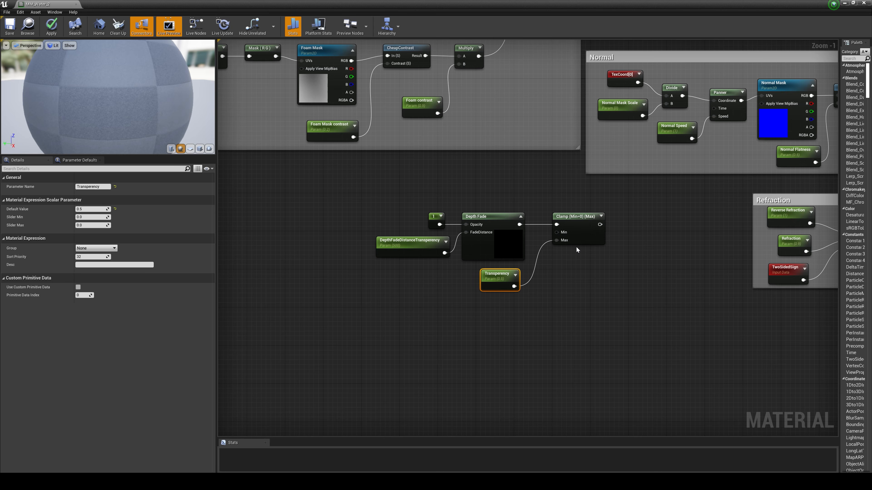
pyautogui.keyDown('ctrl'); pyautogui.moveTo(556, 240); pyautogui.dragTo(557, 233); pyautogui.keyUp('ctrl')
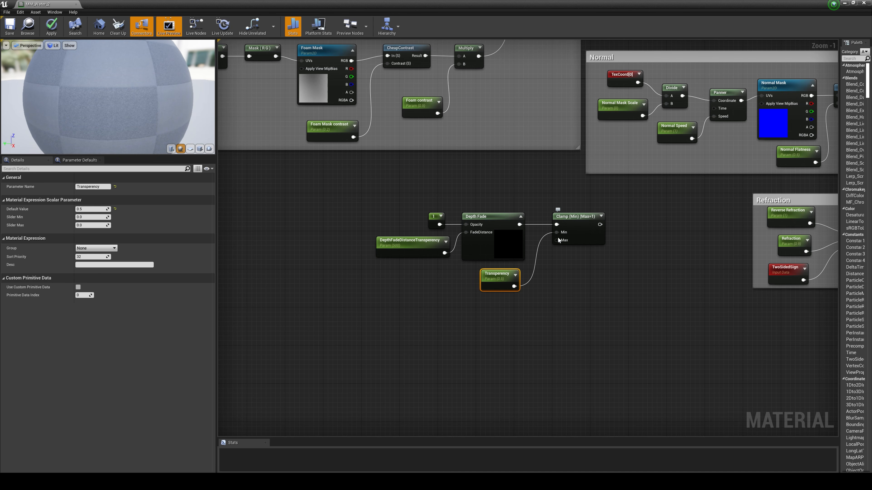
# Add a comment box enclosing the constant, DepthFadeDistanceTransparency, Depth Fade, Transparency and Clamp nodes, and title it Opacity.
pyautogui.moveTo(655, 342); pyautogui.dragTo(408, 195)
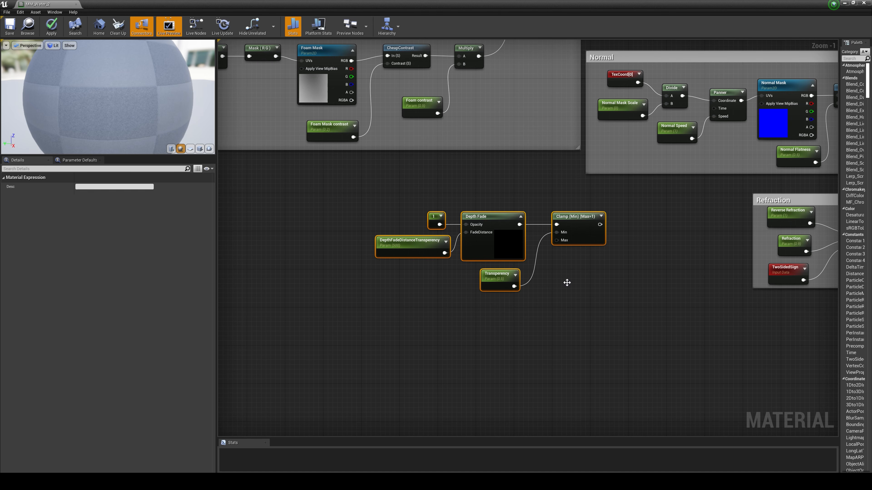
pyautogui.click(568, 280)
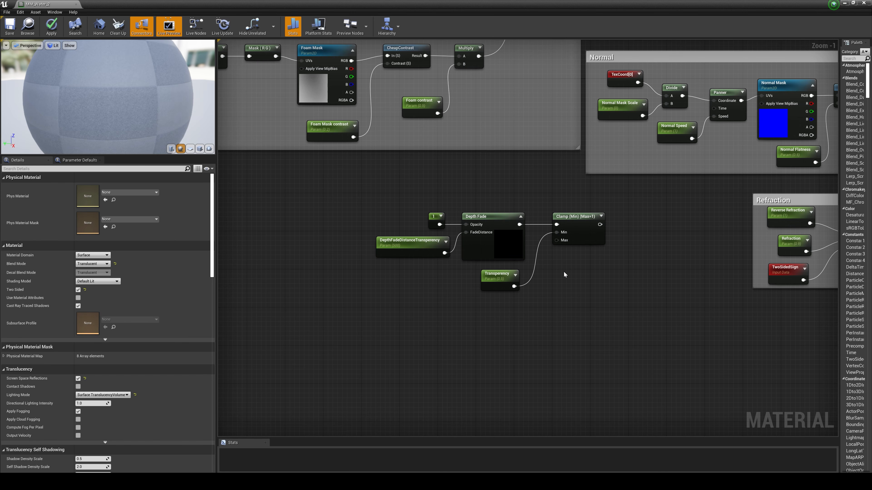
pyautogui.press('c')
pyautogui.moveTo(448, 196); pyautogui.dragTo(356, 191)
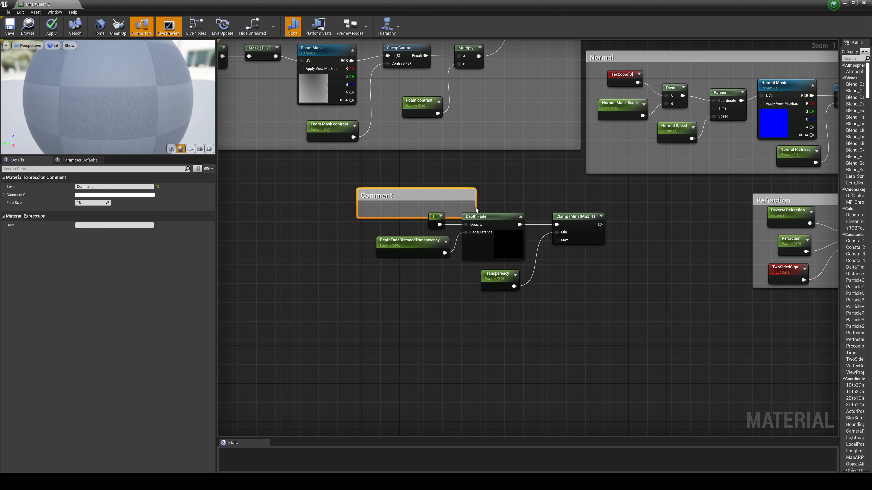
pyautogui.moveTo(476, 209); pyautogui.dragTo(609, 210)
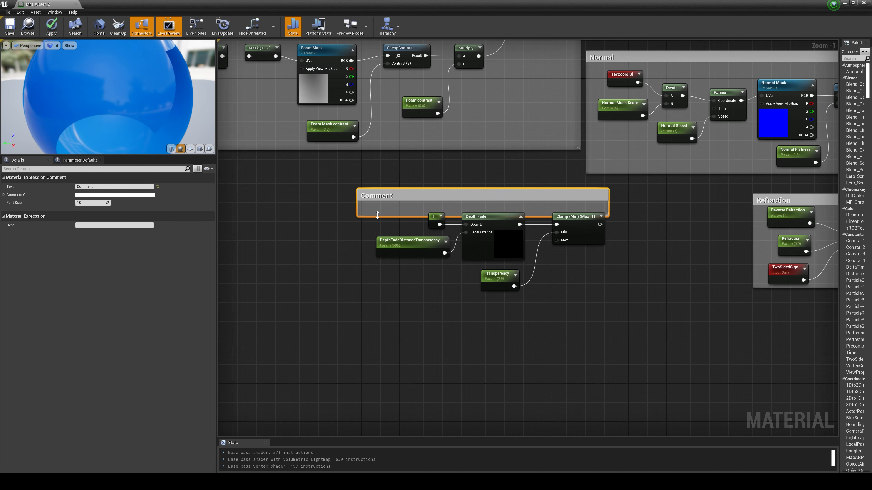
pyautogui.moveTo(377, 215); pyautogui.dragTo(382, 302)
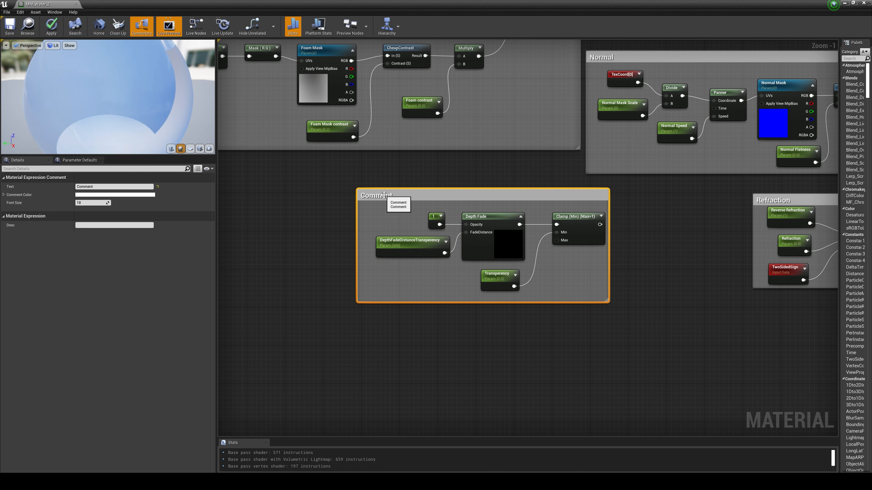
pyautogui.doubleClick(384, 195)
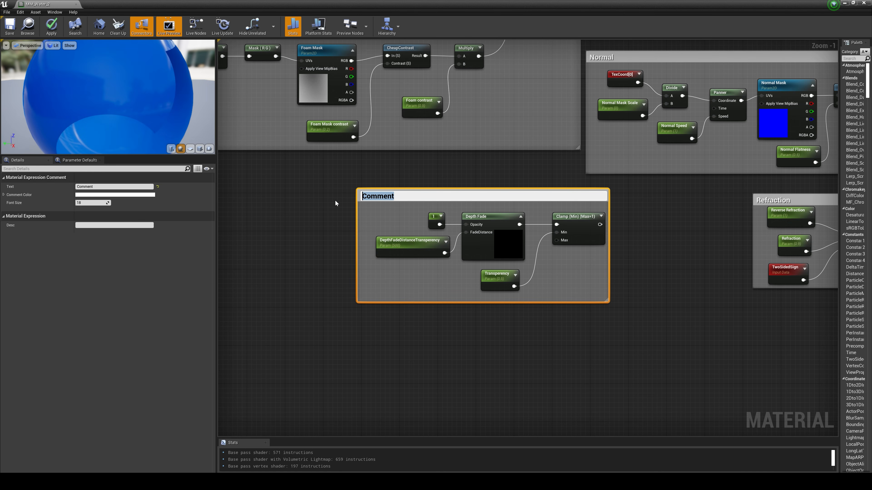
pyautogui.write('Opacity')
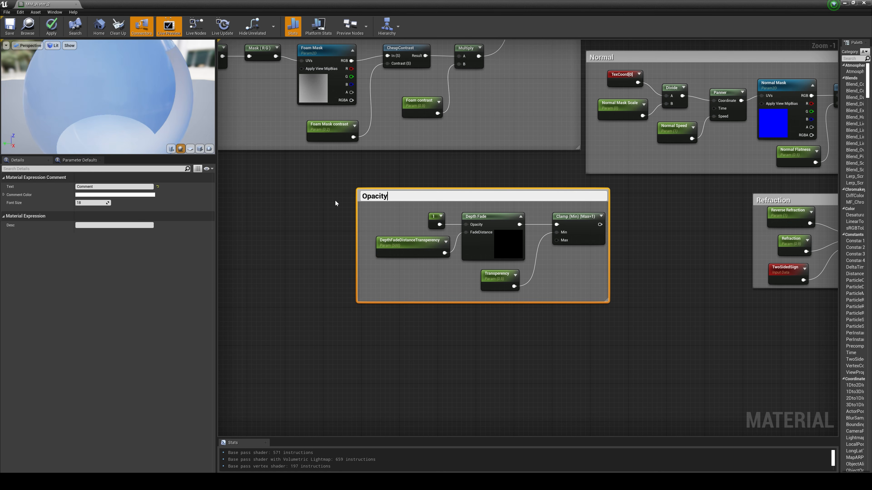
pyautogui.press('Return')
pyautogui.click(701, 298)
# Connect the Clamp output to the Opacity input of the MM_Water_2 material node and save the material.
pyautogui.scroll(-7, 680, 305)
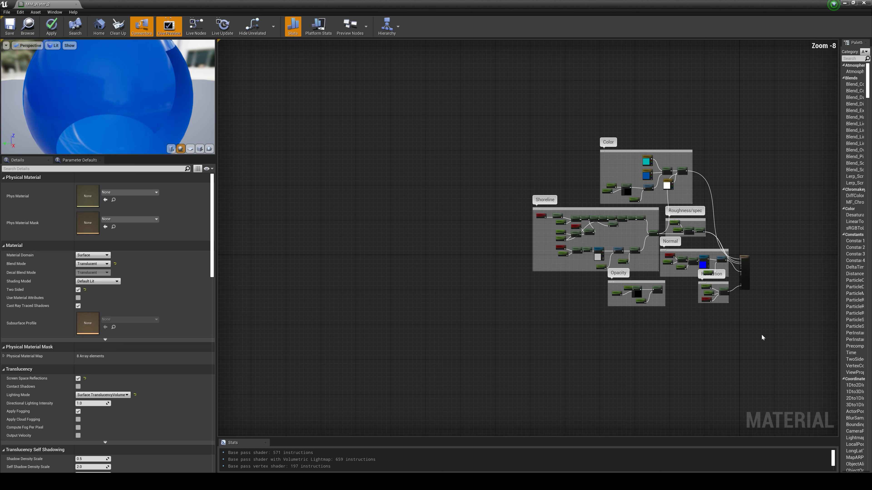
pyautogui.scroll(7, 783, 285)
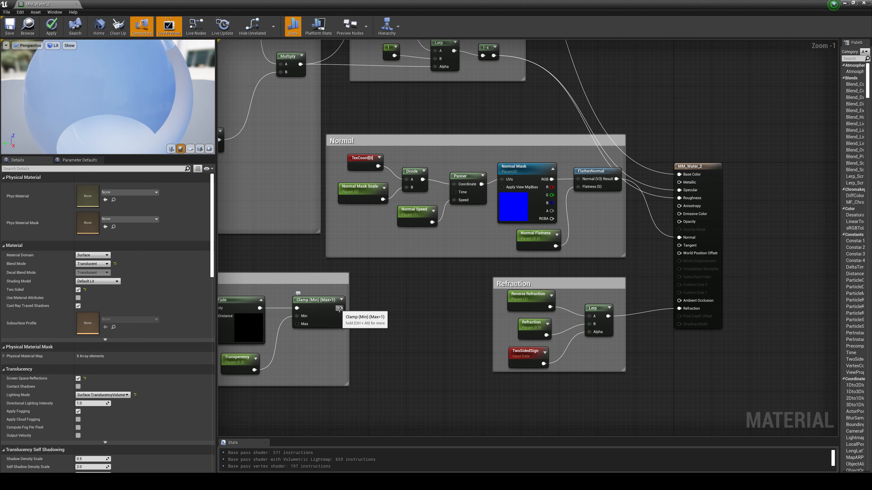
pyautogui.moveTo(340, 308); pyautogui.dragTo(679, 222)
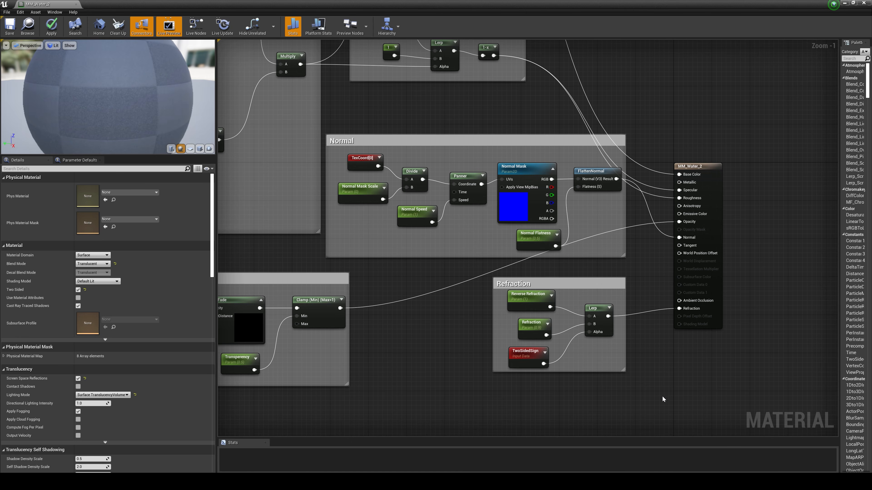
pyautogui.scroll(-7, 662, 396)
pyautogui.scroll(4, 652, 248)
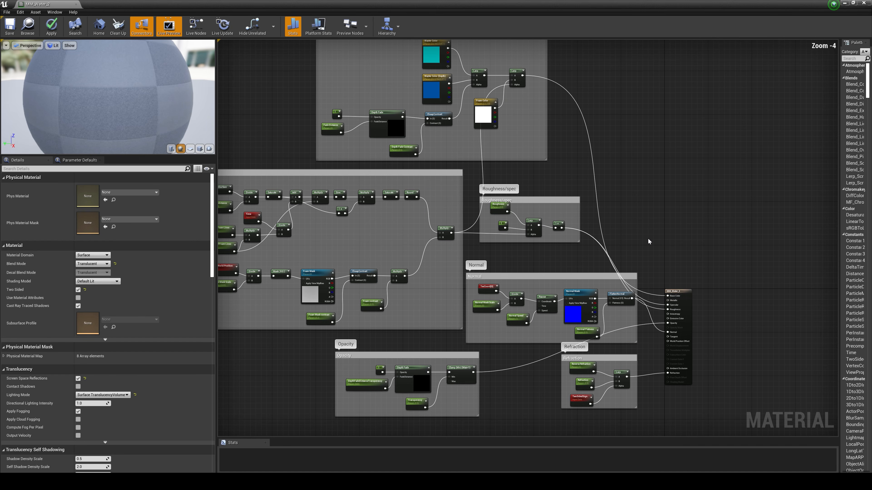
pyautogui.scroll(-1, 648, 239)
pyautogui.moveTo(407, 118); pyautogui.dragTo(440, 132, button='right')
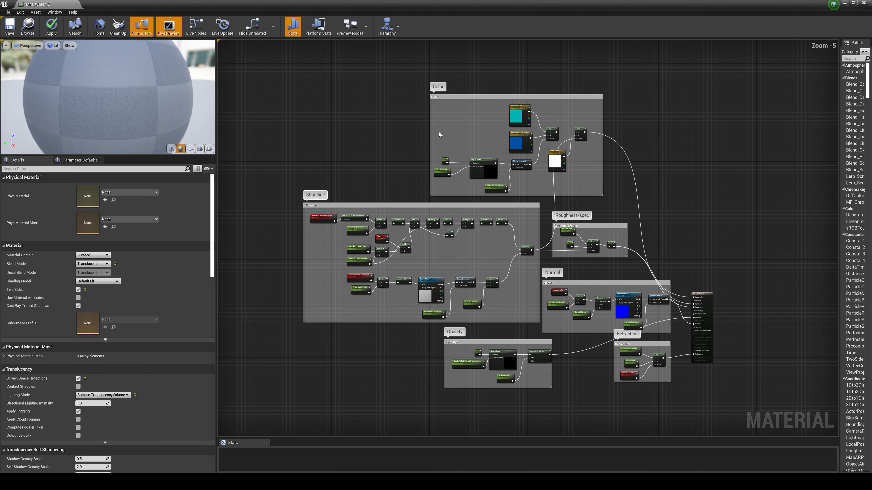
pyautogui.click(7, 29)
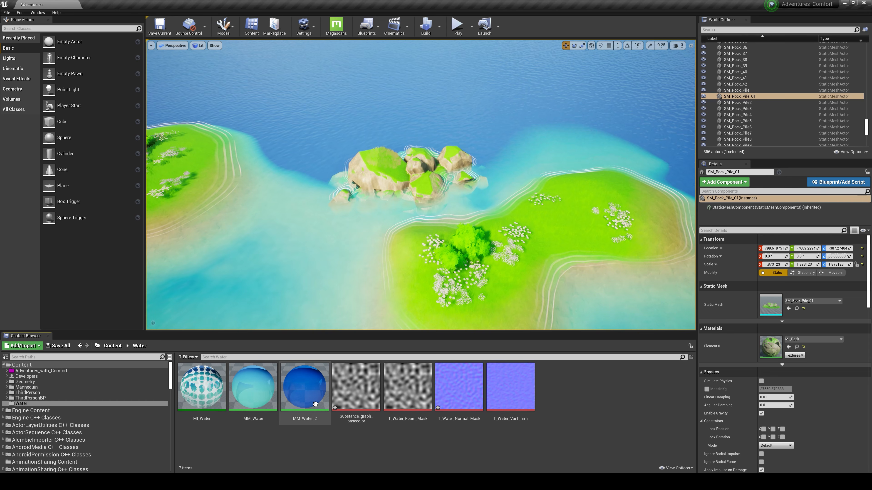
# Create a material instance from MM_Water_2 in the Water folder and name it MI_Water_2.
pyautogui.click(315, 404)
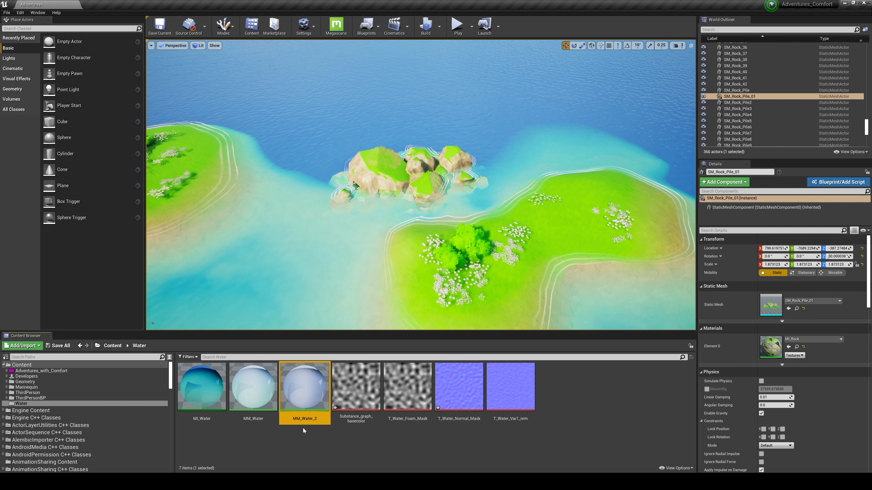
pyautogui.rightClick(302, 412)
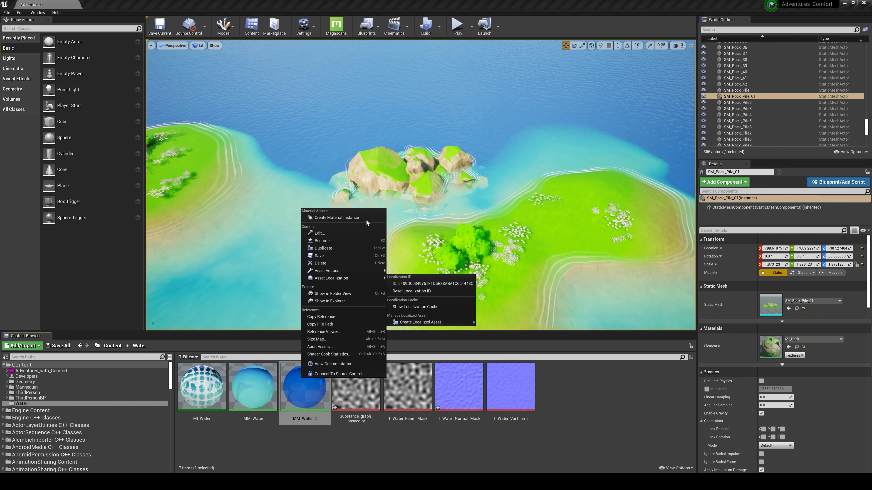
pyautogui.click(360, 216)
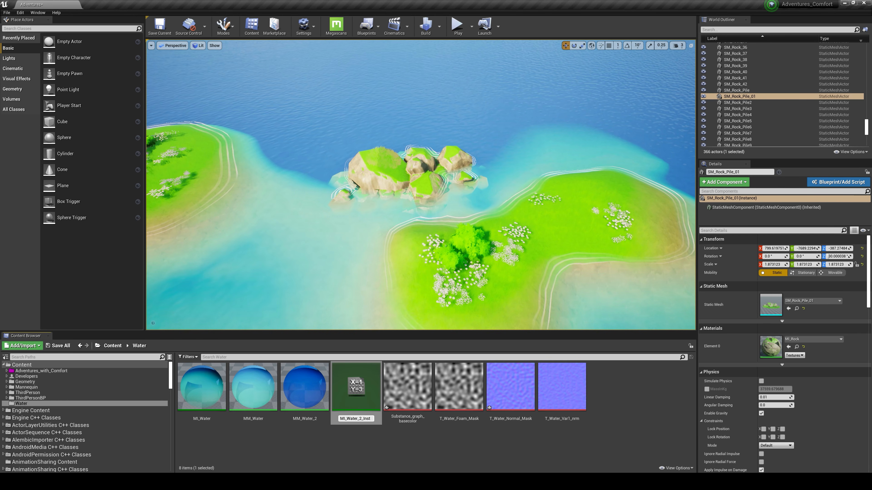
pyautogui.press('Delete')
pyautogui.write('I')
pyautogui.press('Delete')
pyautogui.press('Delete')
pyautogui.press('Delete')
pyautogui.press('Delete')
pyautogui.press('Delete')
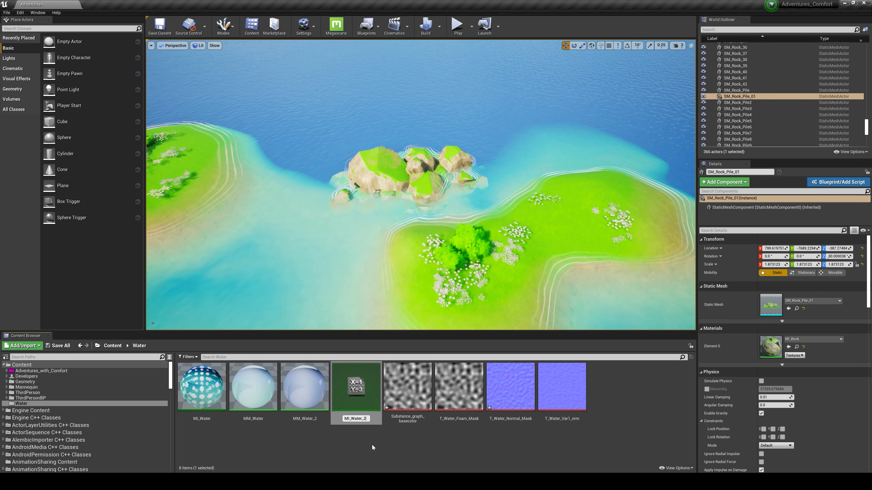
pyautogui.press('Return')
# Open MI_Water_2 in a smaller window beside the level view and apply the instance to the level's water surface.
pyautogui.doubleClick(255, 396)
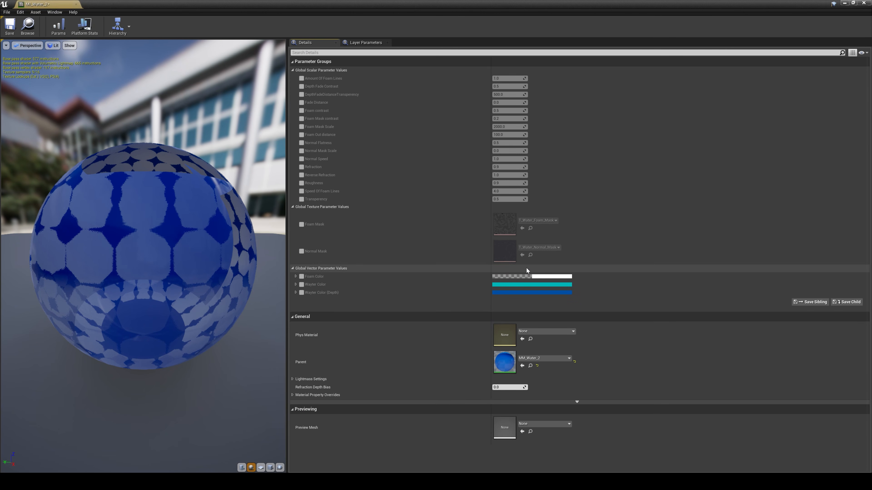
pyautogui.click(853, 3)
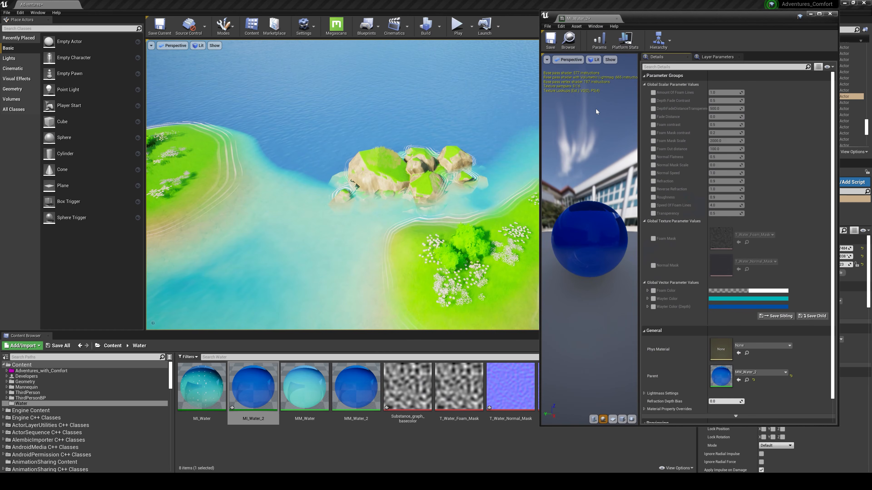
pyautogui.moveTo(253, 387); pyautogui.dragTo(321, 238)
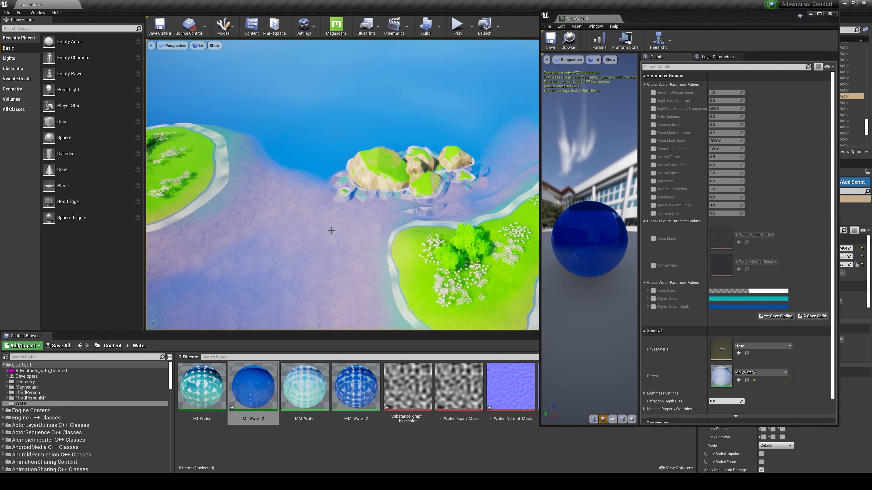
pyautogui.moveTo(756, 23); pyautogui.dragTo(775, 25)
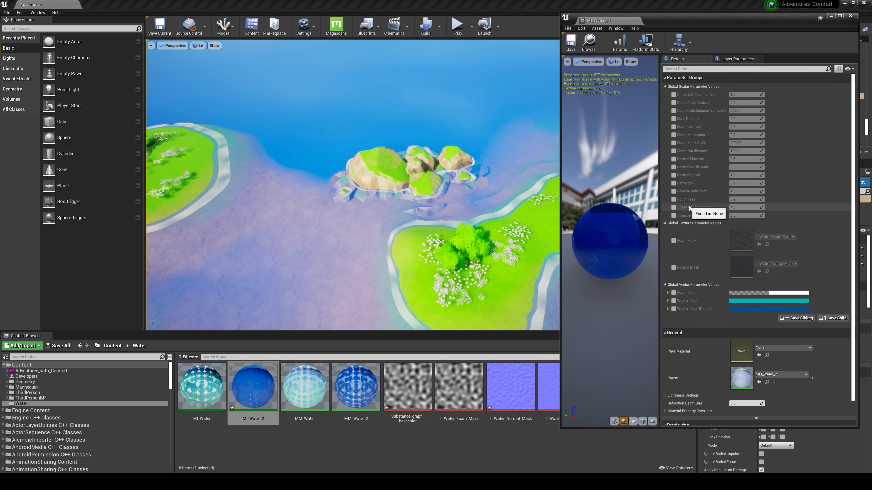
# Close MI_Water_2 and examine how the parameters of the MI_Water instance are grouped.
pyautogui.click(851, 16)
pyautogui.click(309, 445)
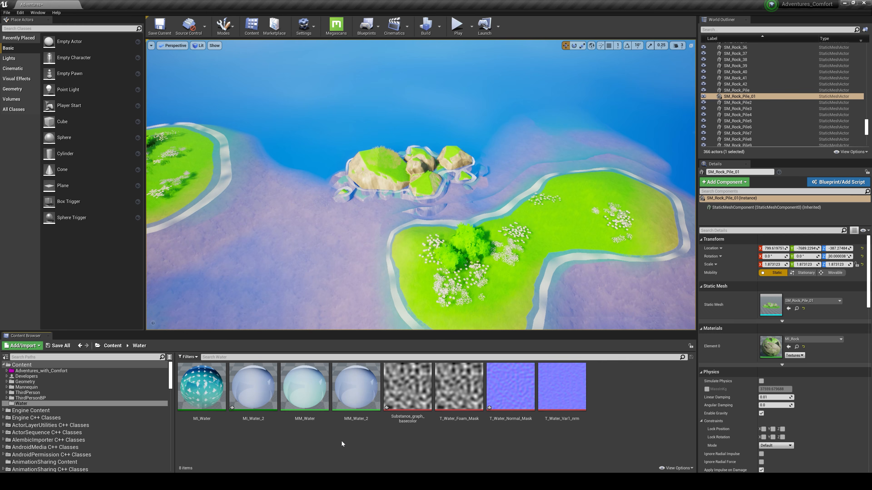
pyautogui.doubleClick(202, 387)
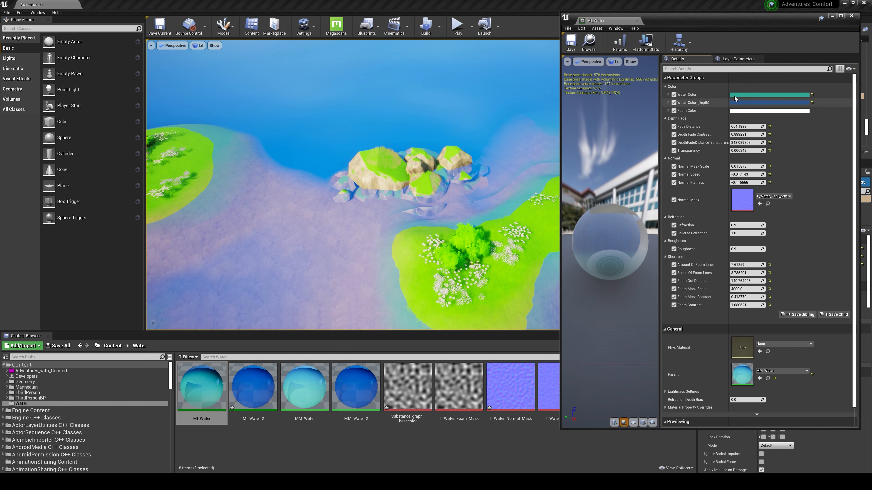
pyautogui.click(851, 16)
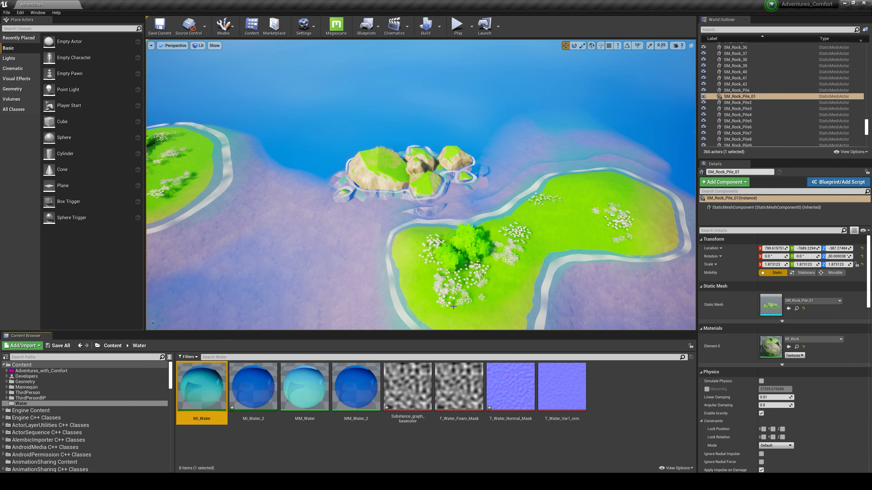
# Open the MM_Water_2 material in a maximized editor window.
pyautogui.click(373, 379)
pyautogui.doubleClick(373, 378)
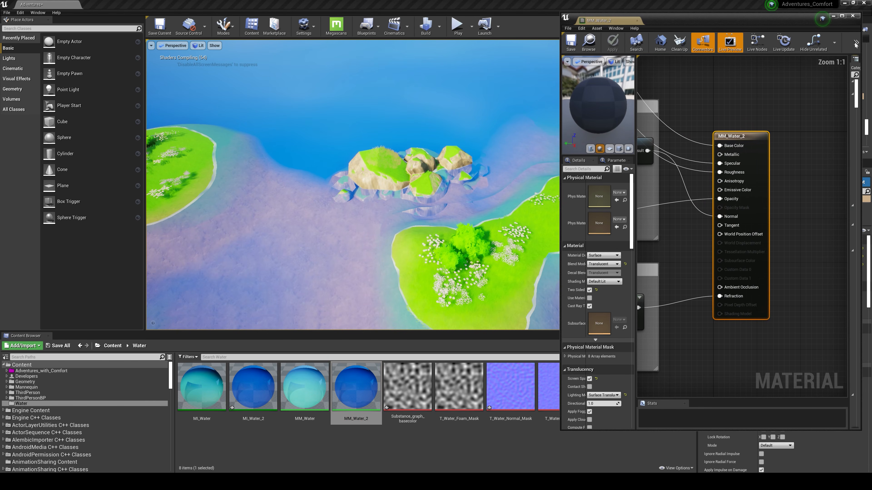
pyautogui.click(842, 16)
# Assign the Wayter Color parameter to a new parameter group named Color with sort priority 1.
pyautogui.scroll(-6, 478, 288)
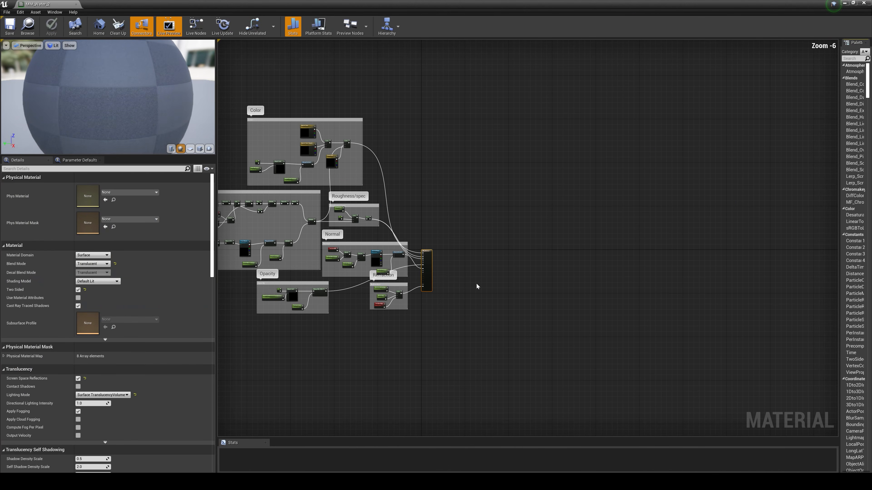
pyautogui.moveTo(445, 193); pyautogui.dragTo(537, 210, button='right')
pyautogui.scroll(6, 535, 208)
pyautogui.moveTo(419, 140); pyautogui.dragTo(640, 306, button='right')
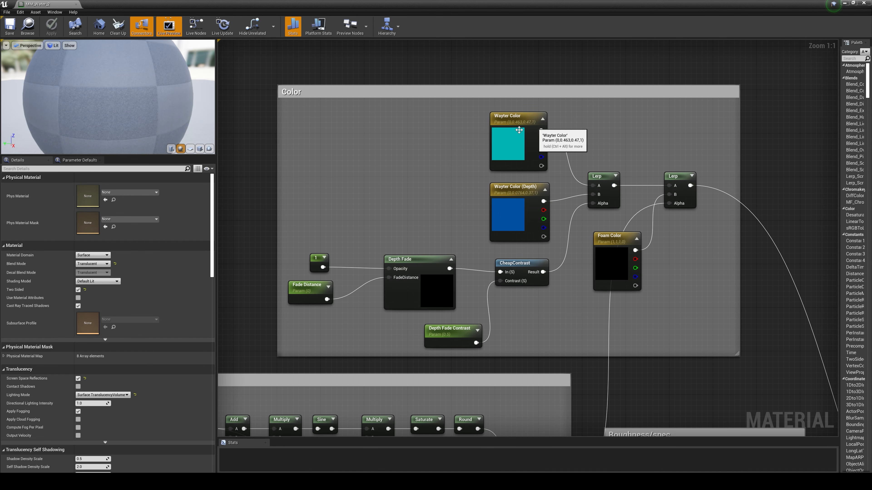
pyautogui.click(509, 117)
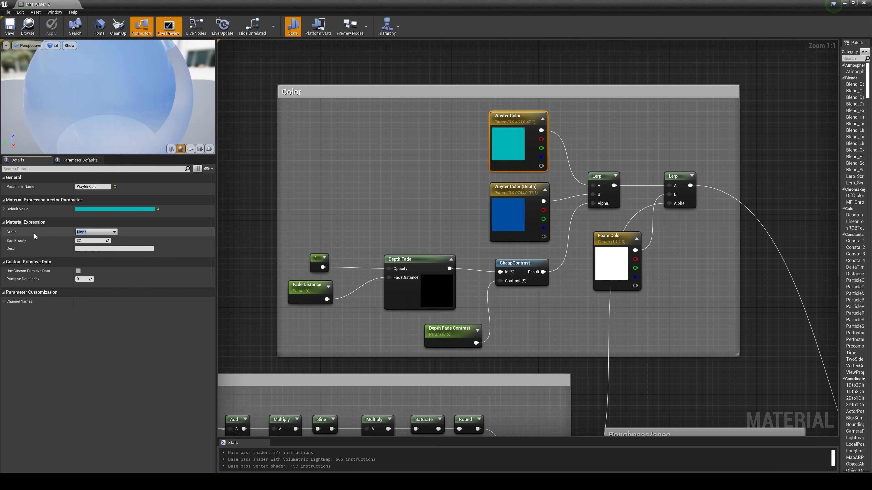
pyautogui.write('Color')
pyautogui.press('Return')
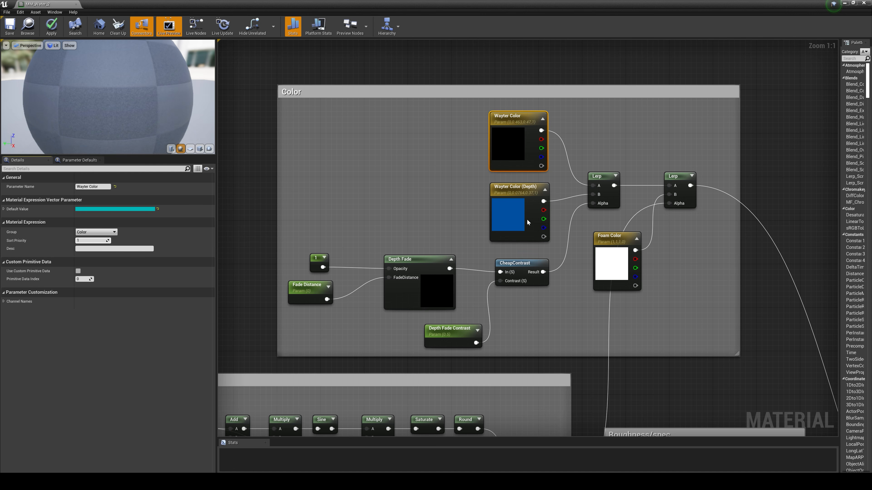
# Assign the Wayter Color (Depth) parameter to the Color group with sort priority 2.
pyautogui.click(512, 213)
pyautogui.click(113, 233)
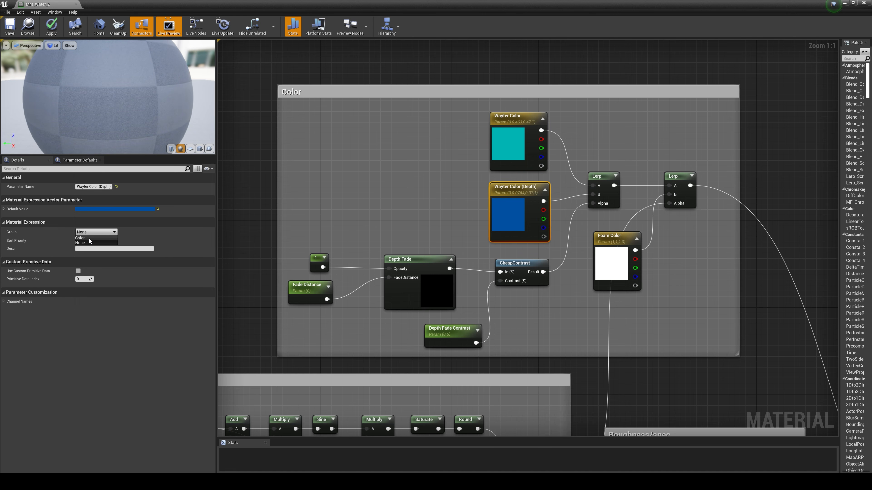
pyautogui.click(89, 241)
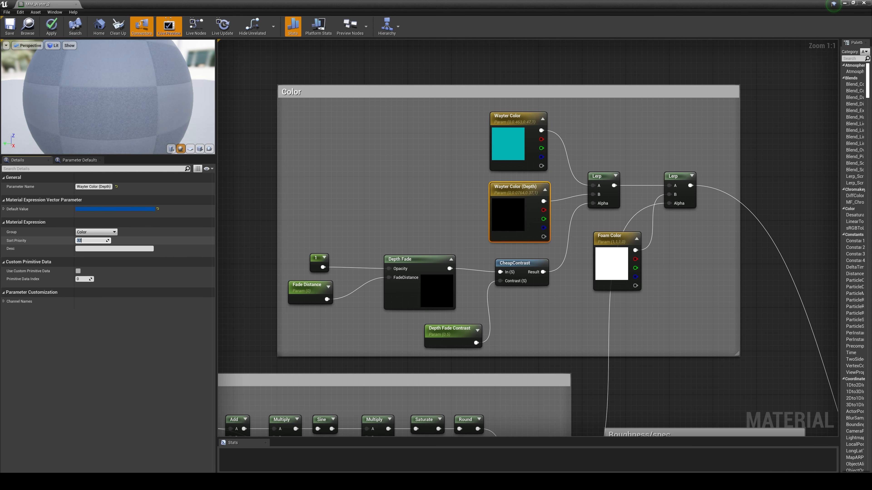
pyautogui.write('2')
pyautogui.press('Return')
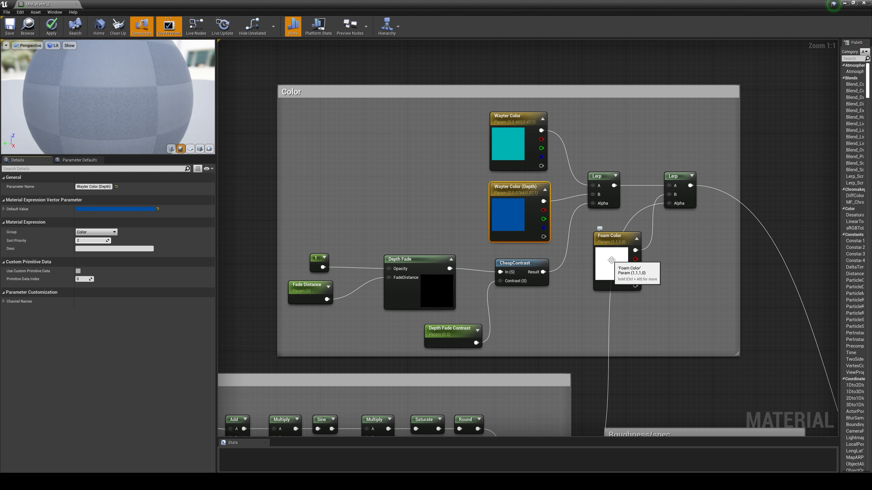
# Assign the Foam Color parameter to the Color group with sort priority 3.
pyautogui.click(611, 261)
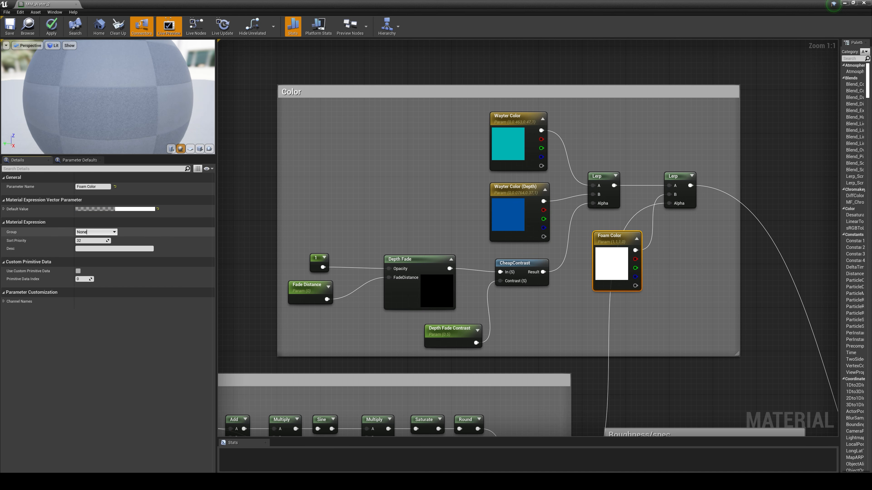
pyautogui.click(87, 232)
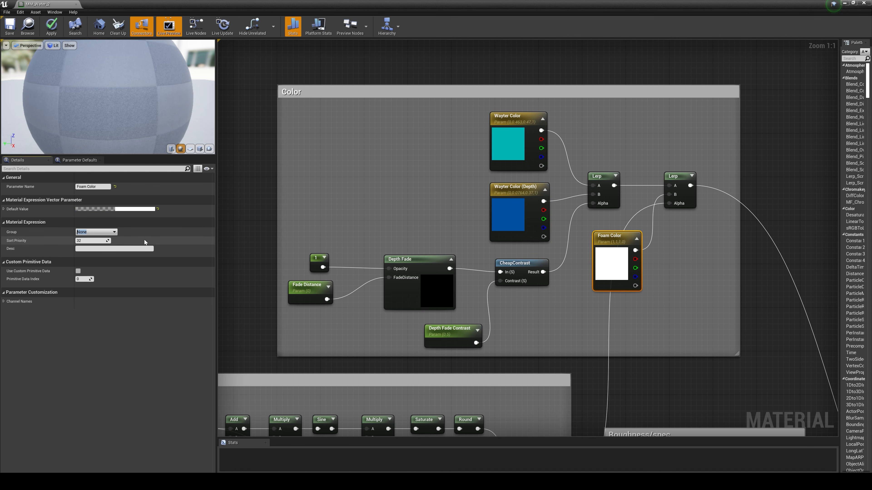
pyautogui.click(113, 231)
pyautogui.click(92, 238)
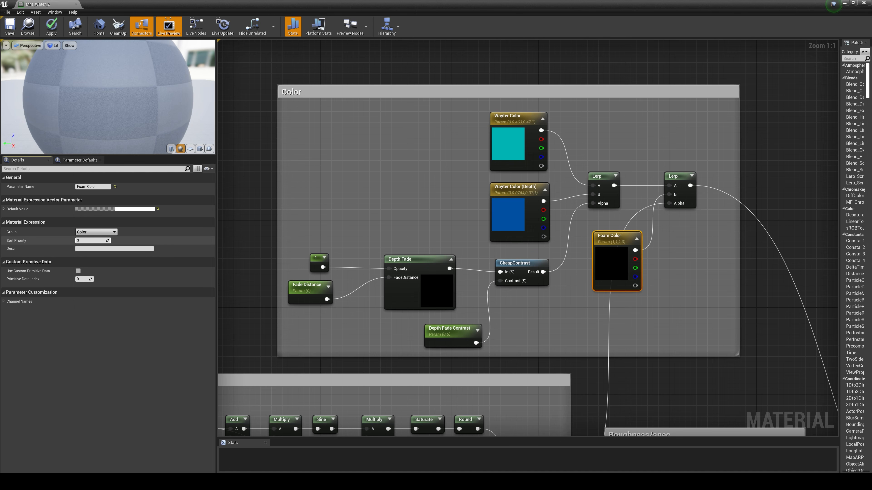
pyautogui.click(778, 266)
# Assign the Foam Out distance parameter to a new group named Shoreline with sort priority 1.
pyautogui.scroll(-1, 741, 291)
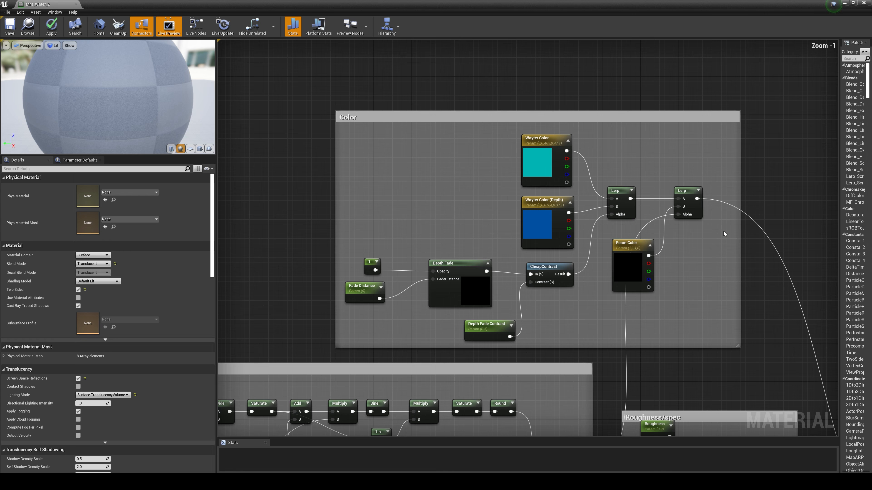
pyautogui.scroll(-2, 572, 259)
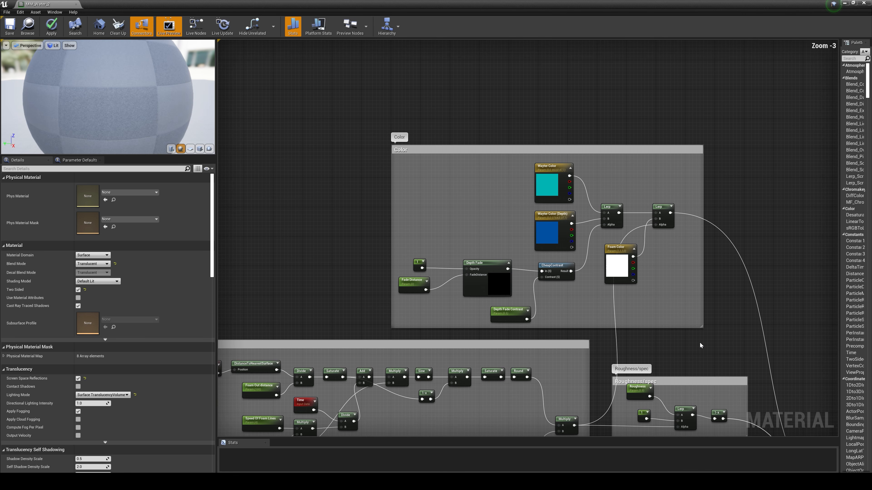
pyautogui.moveTo(690, 345); pyautogui.dragTo(743, 219, button='right')
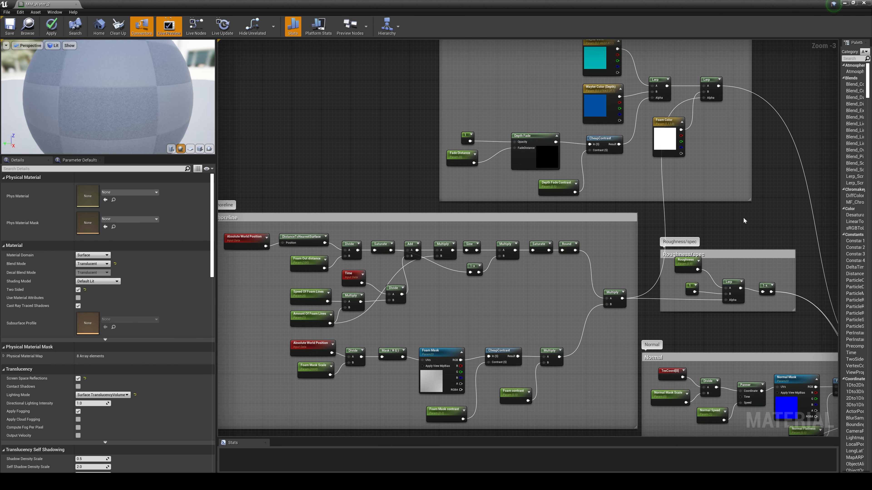
pyautogui.moveTo(318, 186); pyautogui.dragTo(354, 155, button='right')
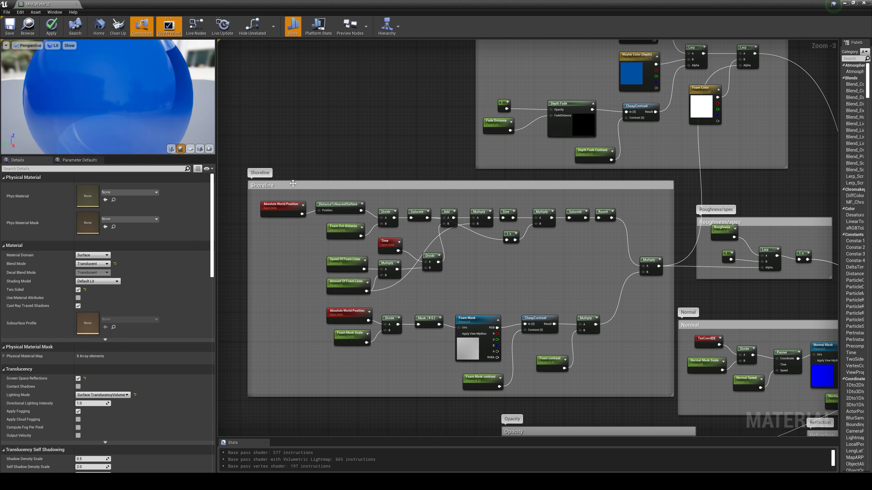
pyautogui.click(345, 240)
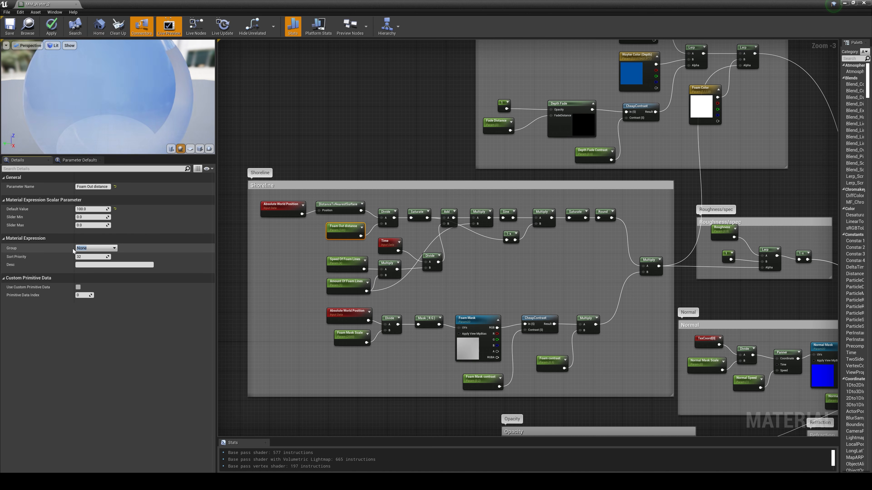
pyautogui.write('Shor')
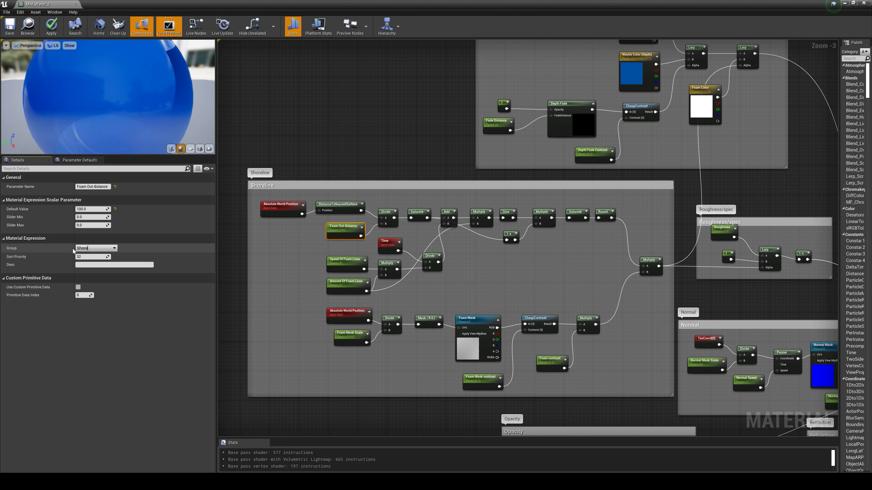
pyautogui.write('eline')
pyautogui.press('Tab')
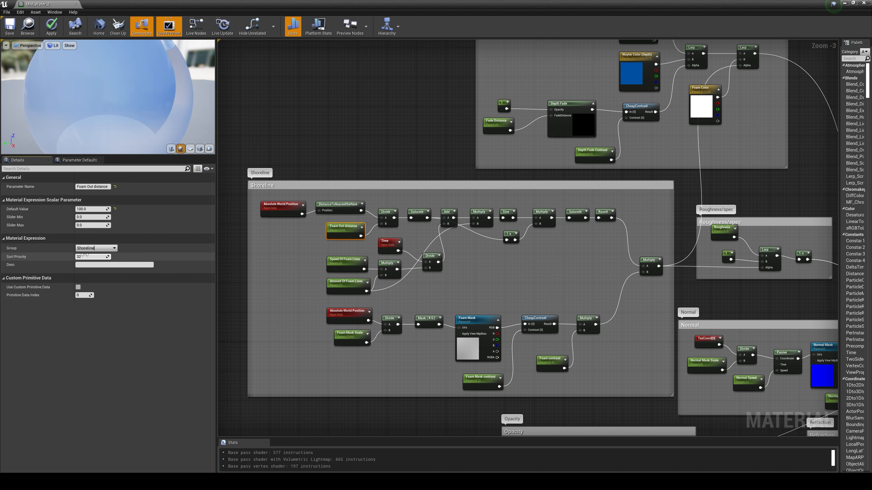
pyautogui.write('1')
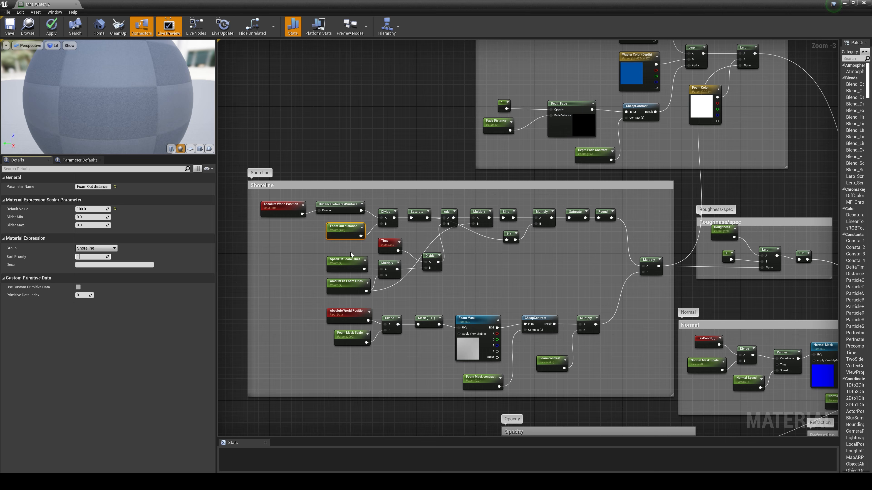
# Assign Speed Of Foam Lines and Amount Of Foam Lines to the Shoreline group with sort priorities 2 and 3.
pyautogui.click(345, 260)
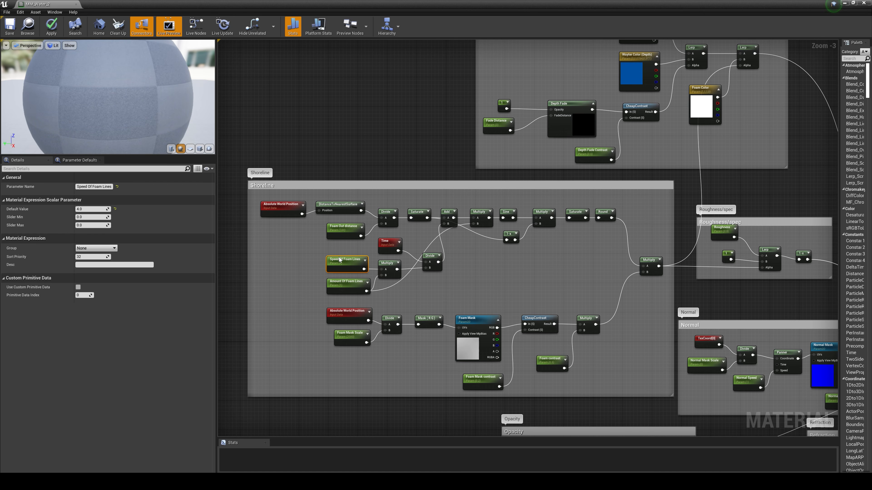
pyautogui.click(114, 249)
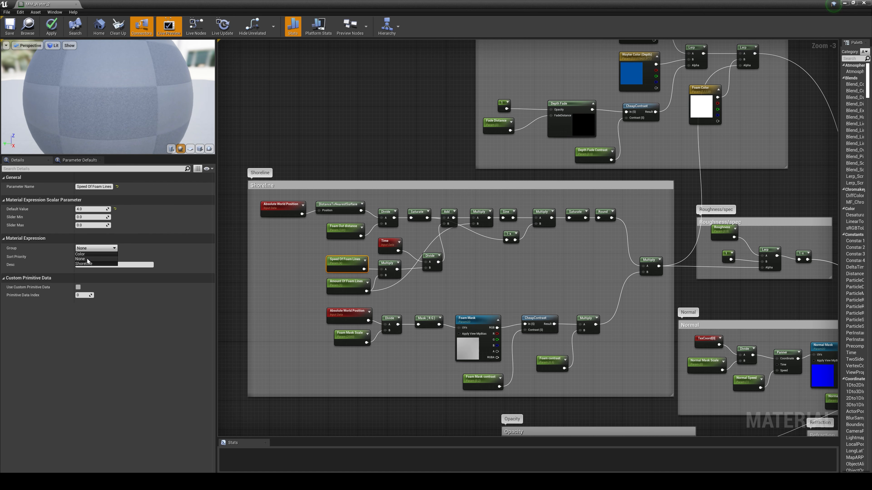
pyautogui.click(84, 264)
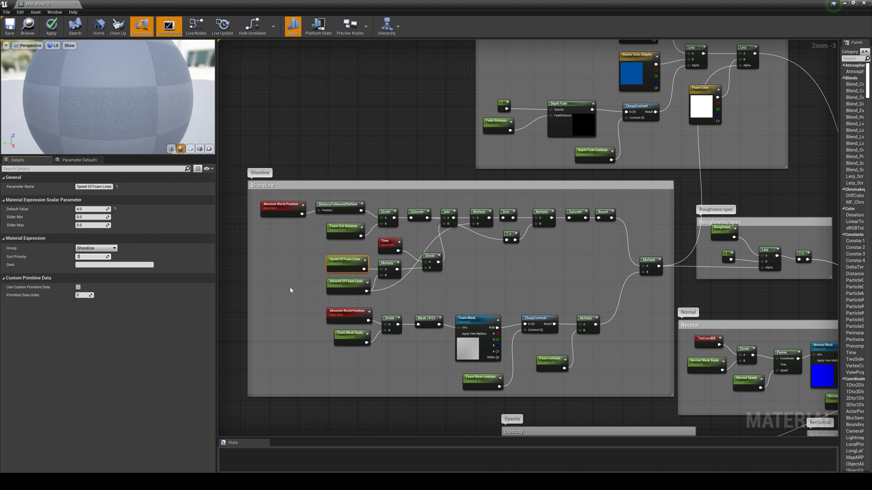
pyautogui.click(345, 285)
pyautogui.click(114, 249)
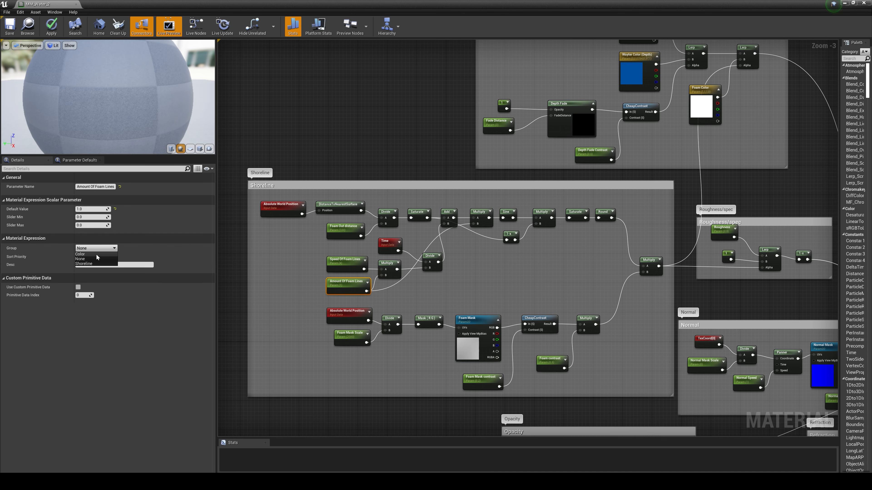
pyautogui.click(84, 263)
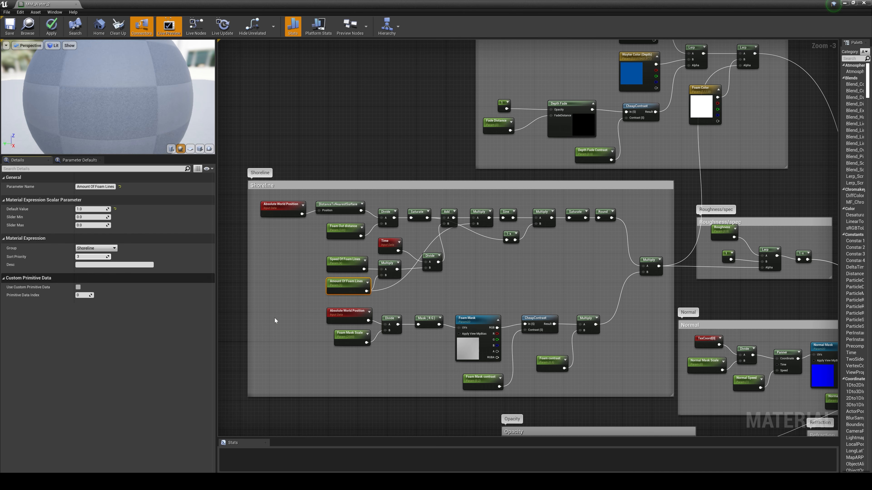
# Assign the Foam Mask Scale parameter to the Shoreline group with sort priority 4.
pyautogui.click(350, 335)
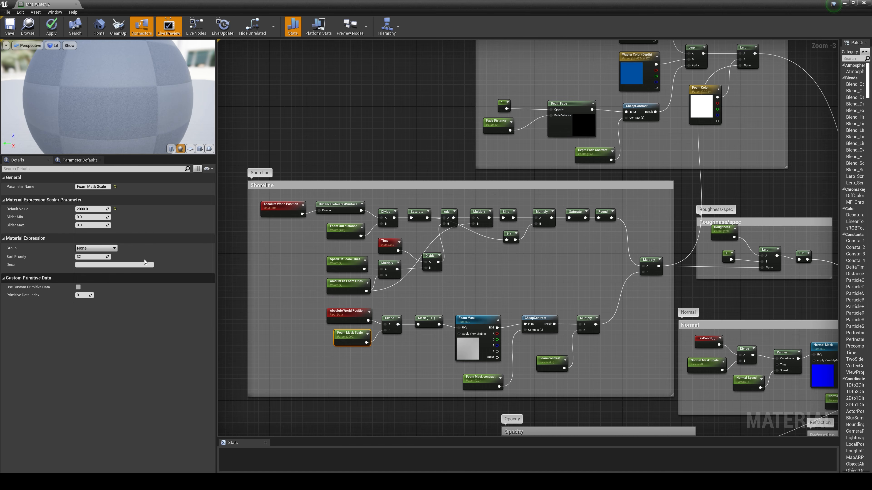
pyautogui.click(112, 248)
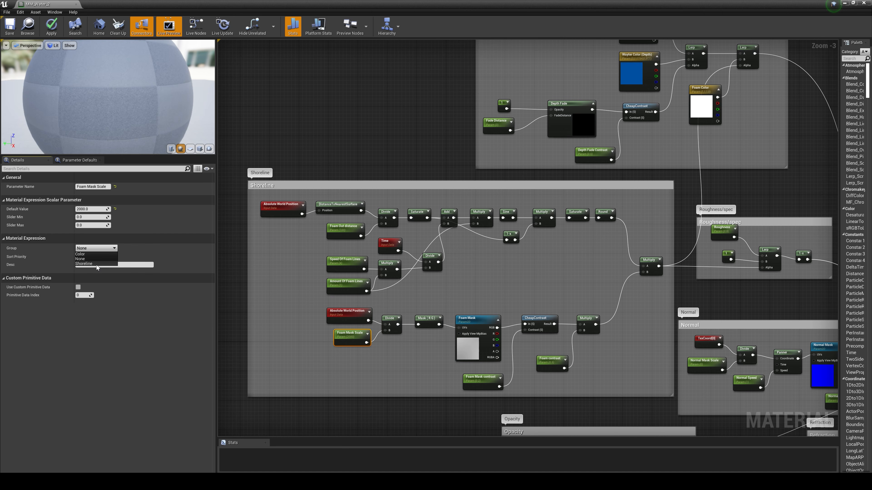
pyautogui.click(84, 263)
pyautogui.press('Return')
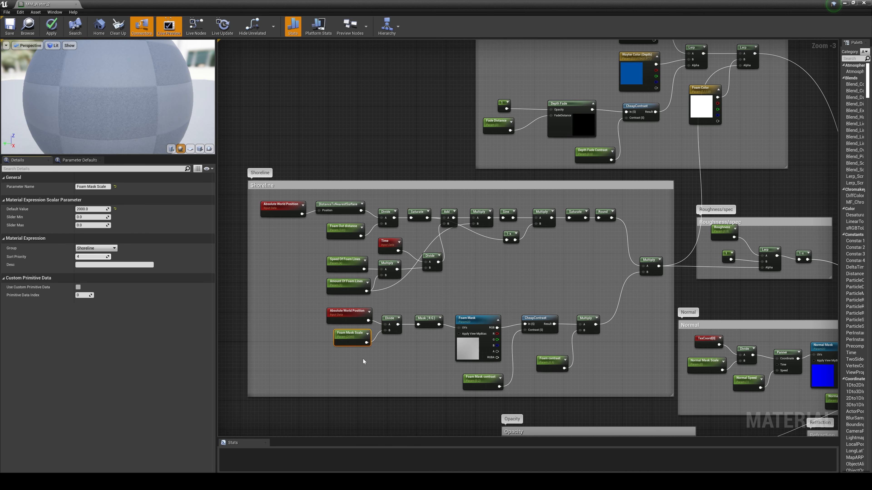
# Assign the Foam Mask contrast and Foam contrast parameters to the Shoreline group.
pyautogui.click(482, 376)
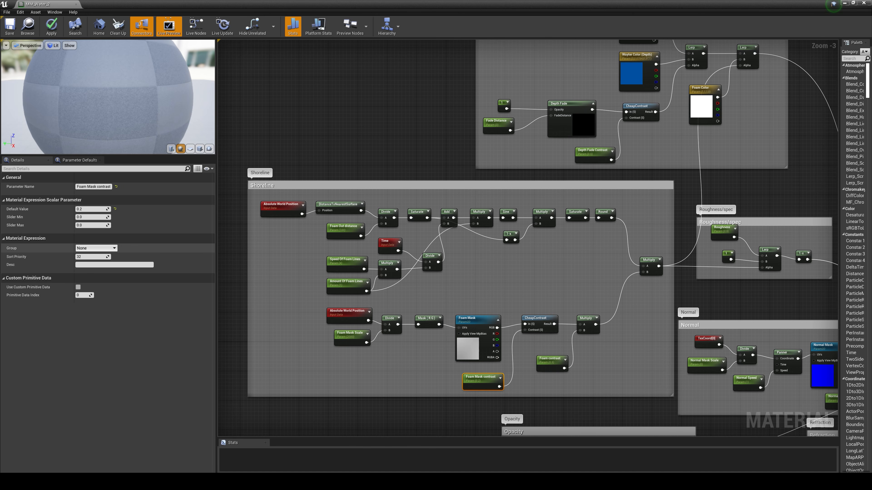
pyautogui.click(116, 248)
pyautogui.click(80, 257)
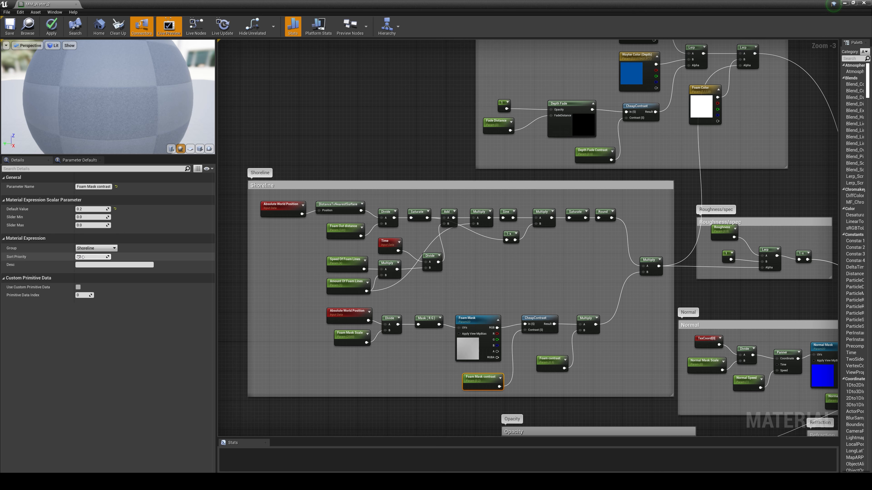
pyautogui.click(550, 359)
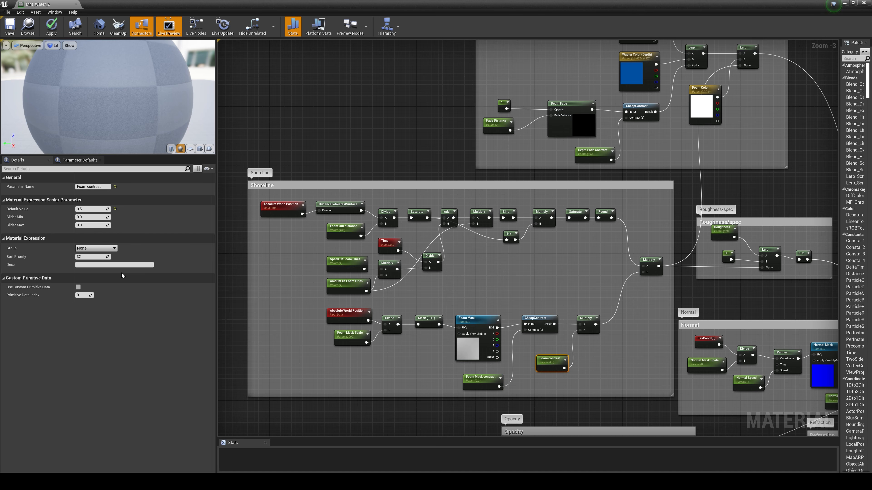
pyautogui.click(115, 248)
pyautogui.click(85, 257)
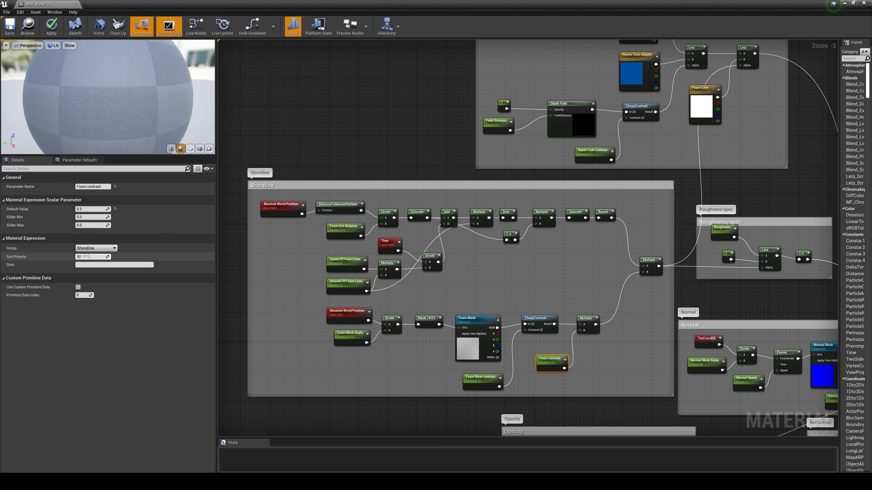
# Assign the Foam Mask texture parameter to the Shoreline group and edit its sort priority.
pyautogui.click(467, 318)
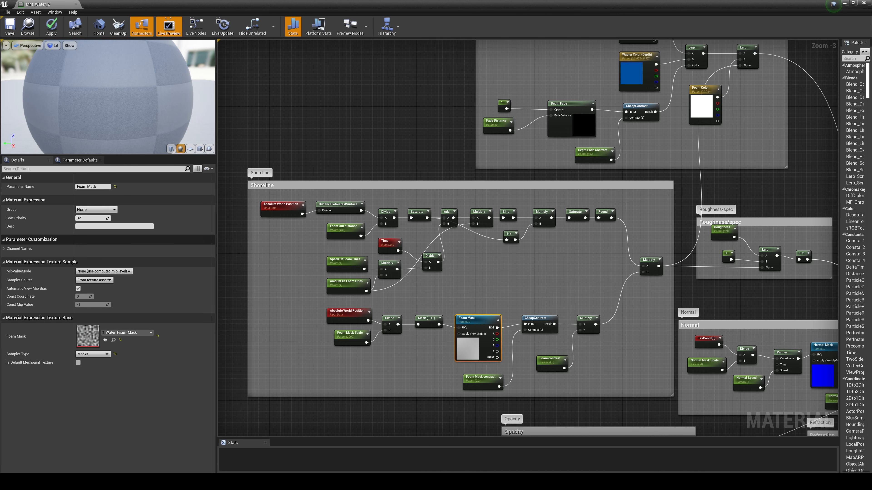
pyautogui.click(115, 210)
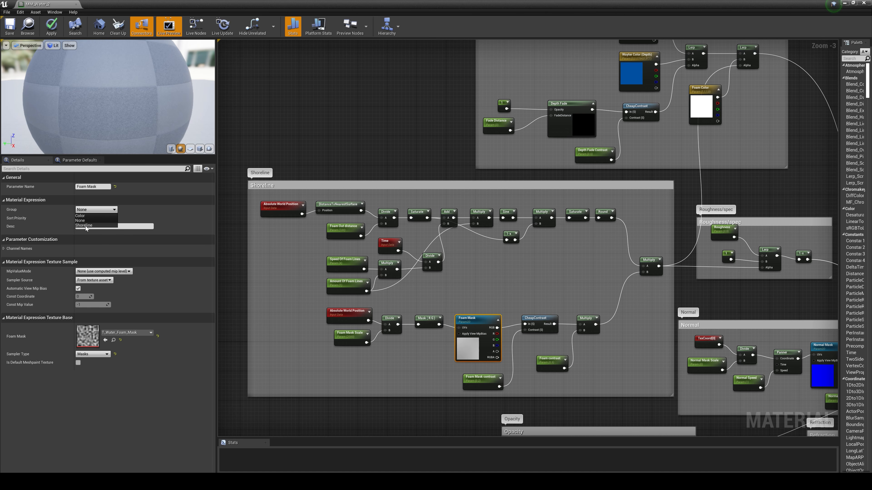
pyautogui.click(84, 225)
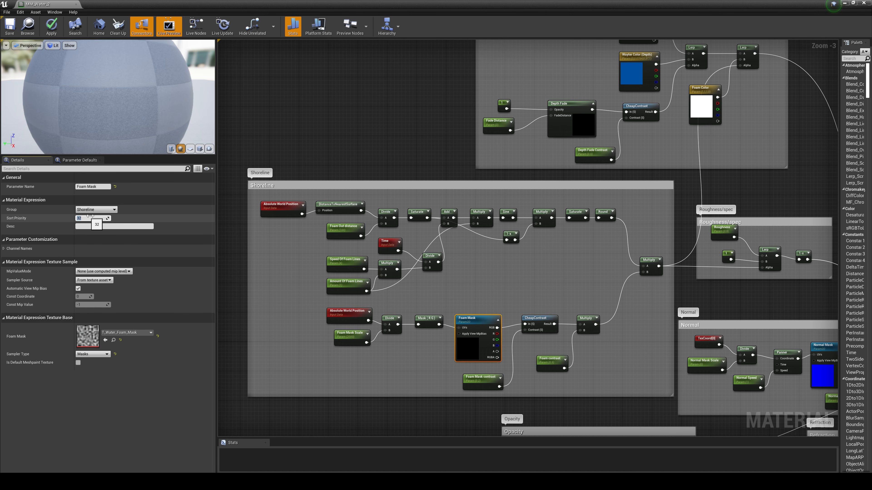
pyautogui.click(539, 266)
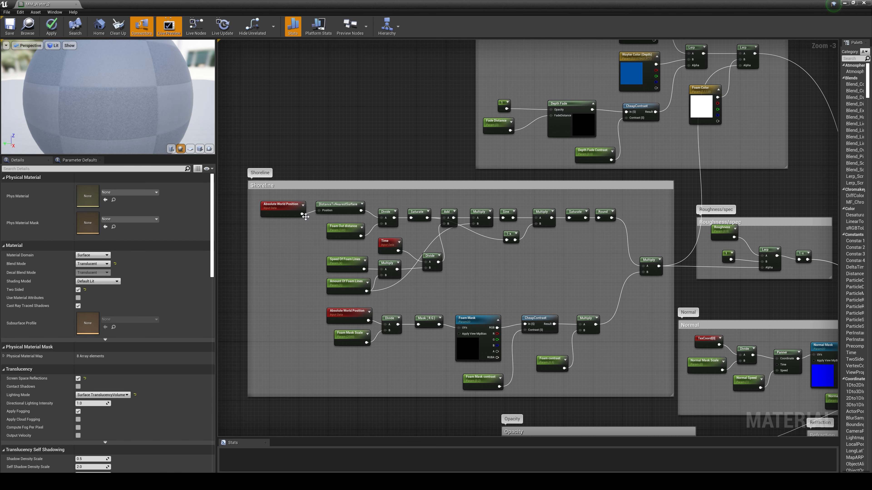
# Assign the Roughness parameter to a new group named Roughness with sort priority 1.
pyautogui.scroll(-2, 638, 306)
pyautogui.moveTo(801, 275); pyautogui.dragTo(704, 218, button='right')
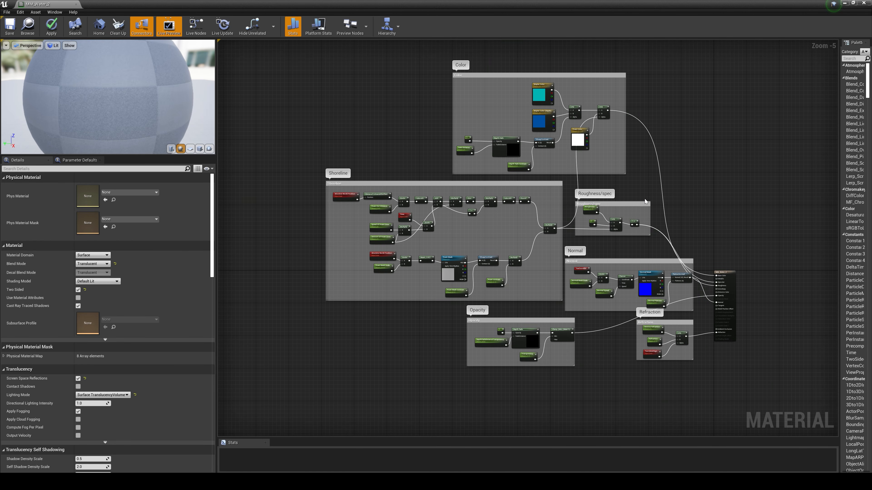
pyautogui.scroll(1, 645, 199)
pyautogui.scroll(2, 617, 166)
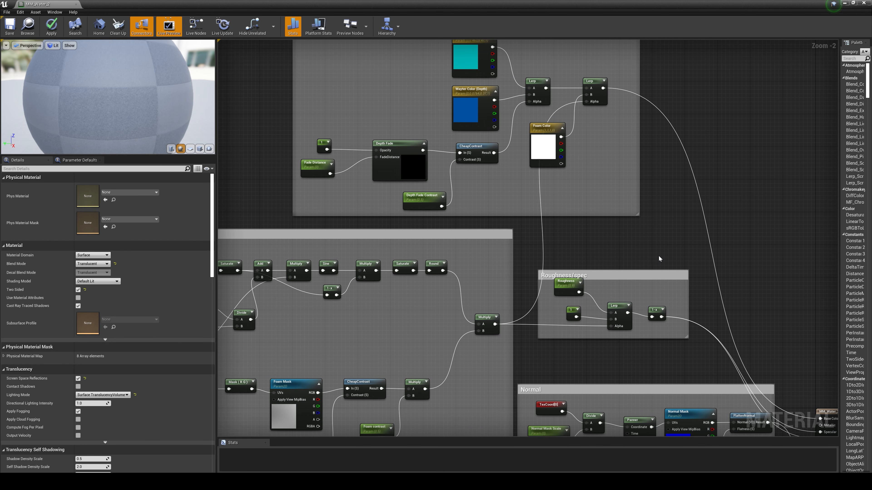
pyautogui.click(578, 282)
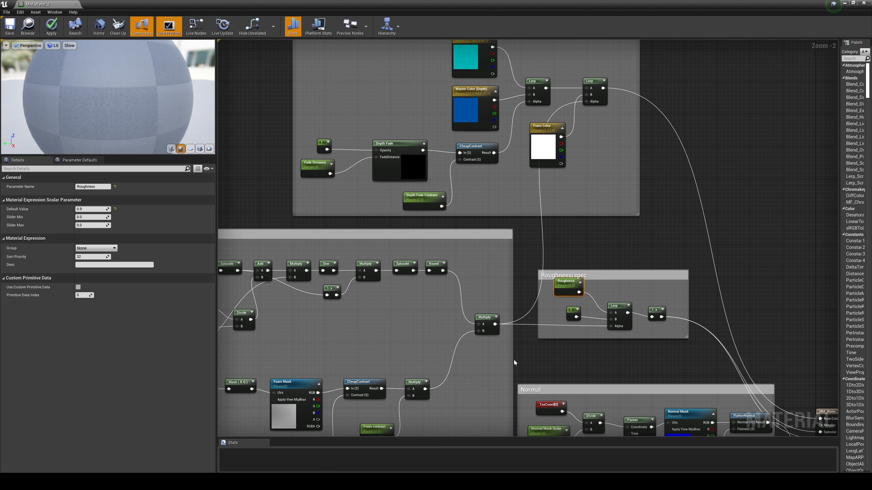
pyautogui.write('Rough')
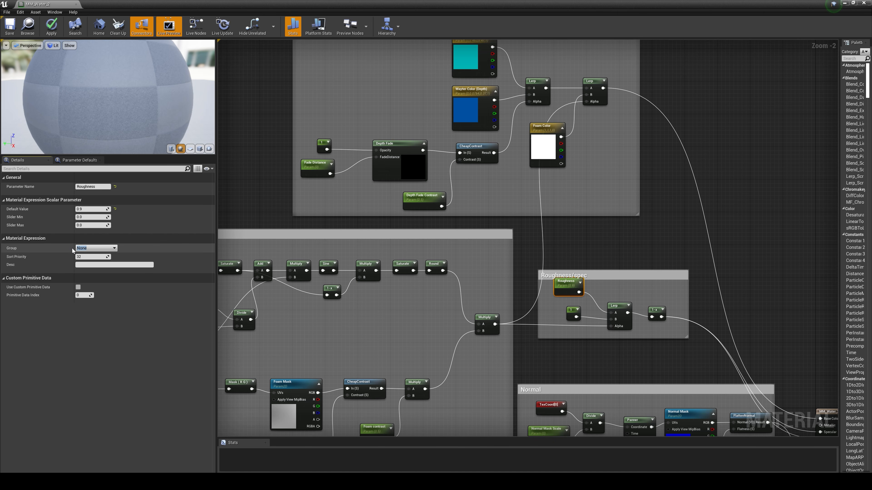
pyautogui.write('ne')
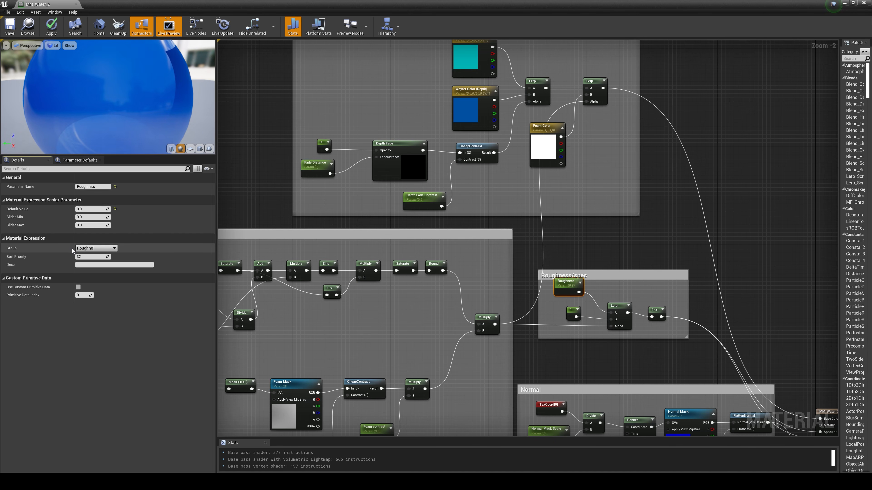
pyautogui.write('ss')
pyautogui.click(81, 258)
pyautogui.write('1')
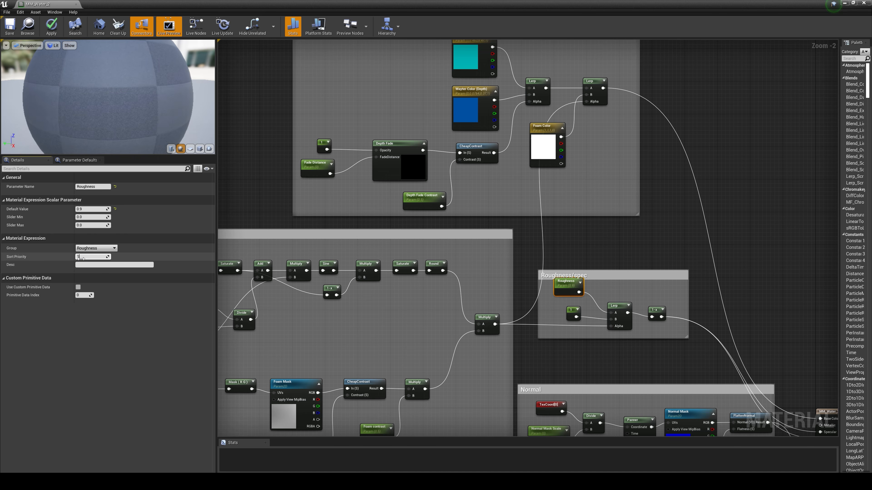
pyautogui.click(623, 232)
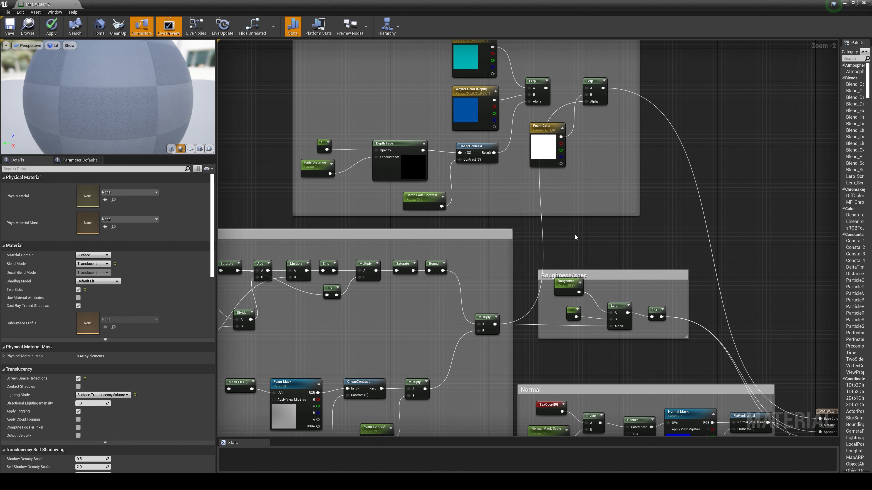
# Assign the Fade Distance parameter in the Color section to a new group named Fade Distance.
pyautogui.moveTo(574, 234); pyautogui.dragTo(619, 231, button='right')
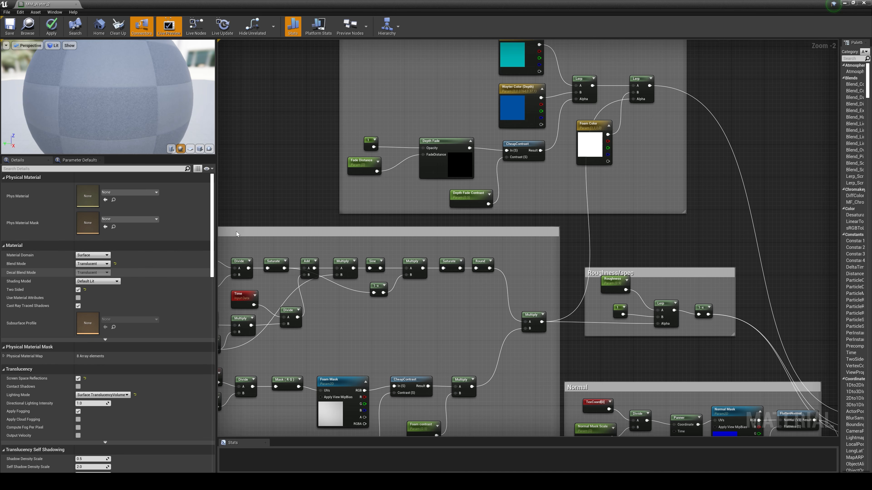
pyautogui.click(364, 168)
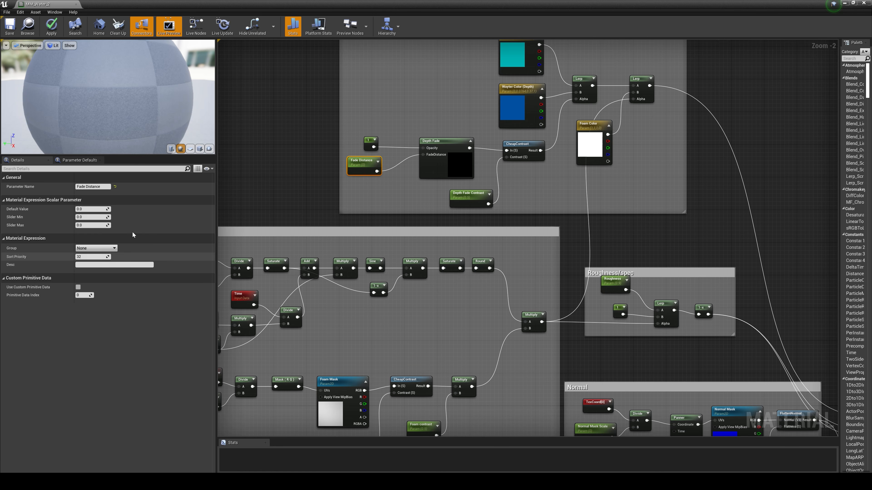
pyautogui.click(73, 247)
pyautogui.write('Fade Dista')
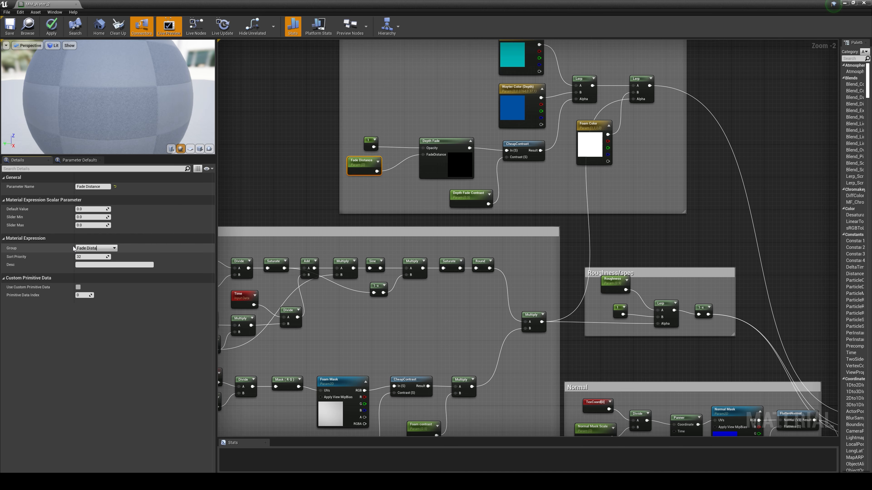
pyautogui.write('nce')
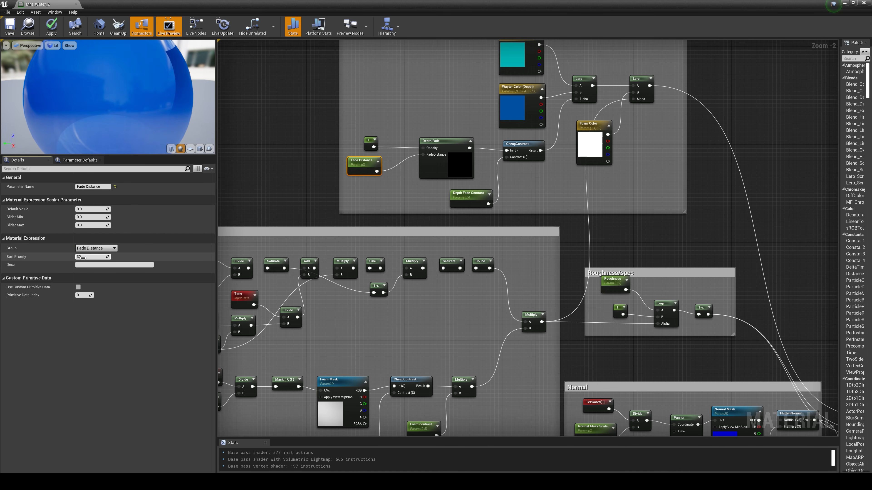
# Assign the Depth Fade Contrast parameter to the Fade Distance group with sort priority 2.
pyautogui.click(468, 195)
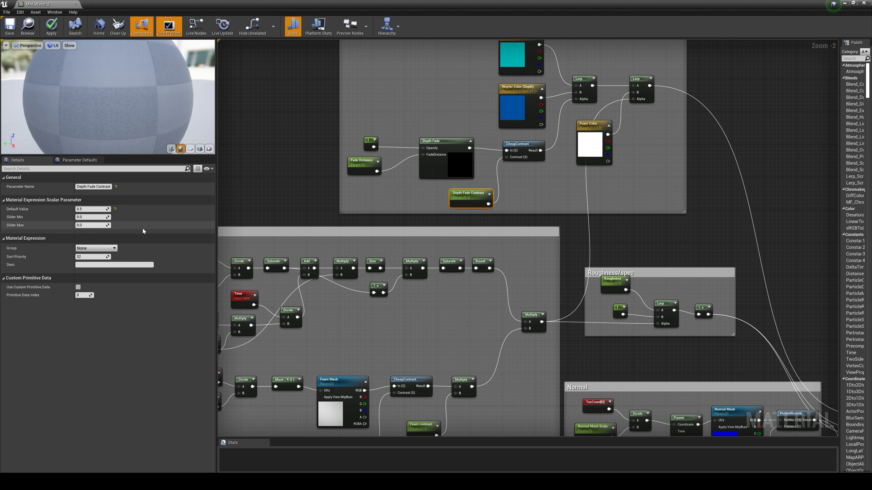
pyautogui.click(115, 249)
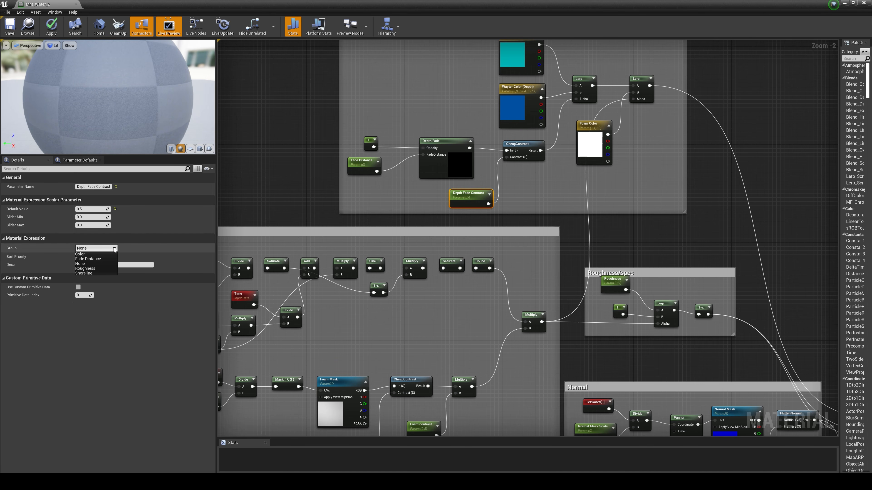
pyautogui.click(91, 269)
pyautogui.moveTo(90, 257); pyautogui.dragTo(79, 257)
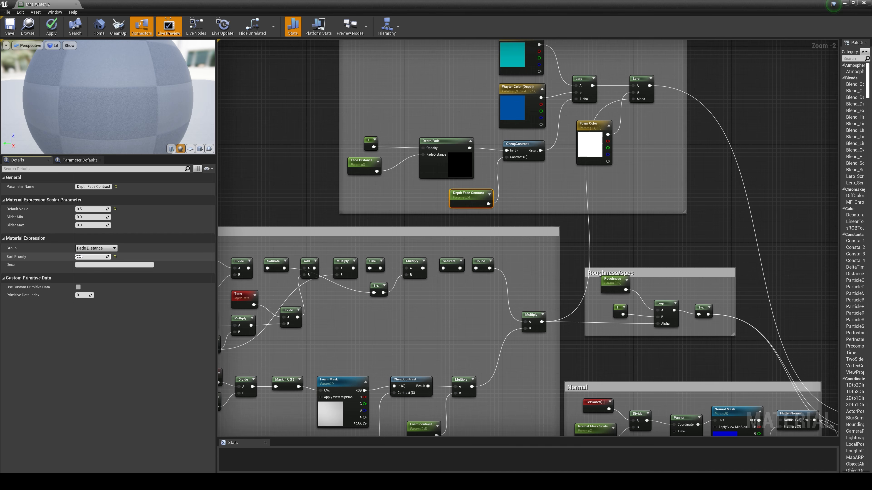
pyautogui.click(292, 195)
# Assign the DepthFadeDistanceTransparency parameter in the Opacity section to the Fade Distance group with sort priority 3.
pyautogui.scroll(-2, 587, 103)
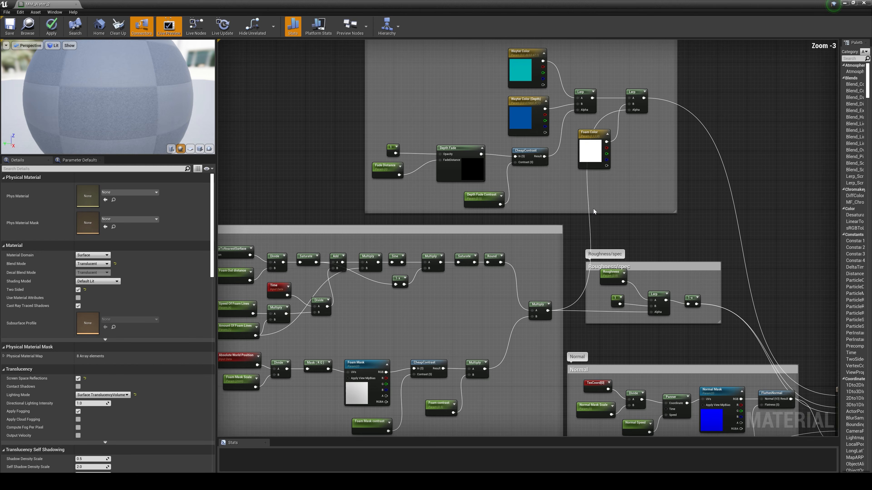
pyautogui.moveTo(671, 196); pyautogui.dragTo(679, 84, button='right')
pyautogui.scroll(2, 577, 266)
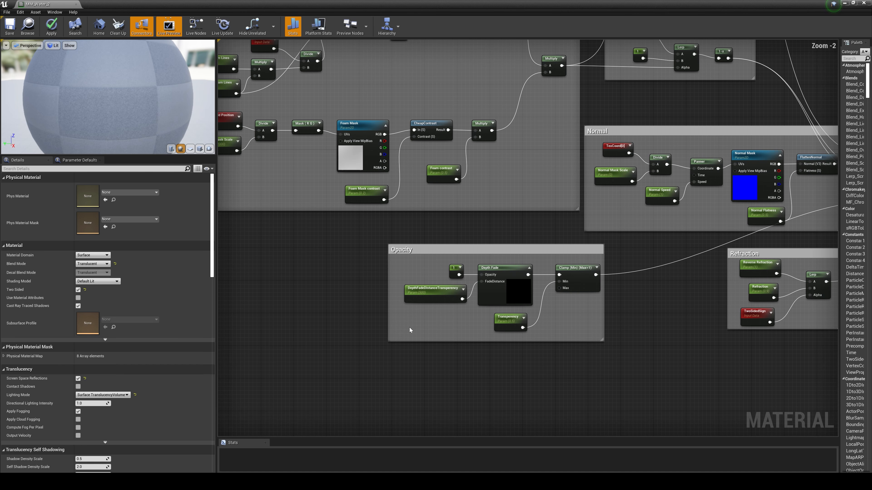
pyautogui.scroll(1, 497, 345)
pyautogui.click(424, 293)
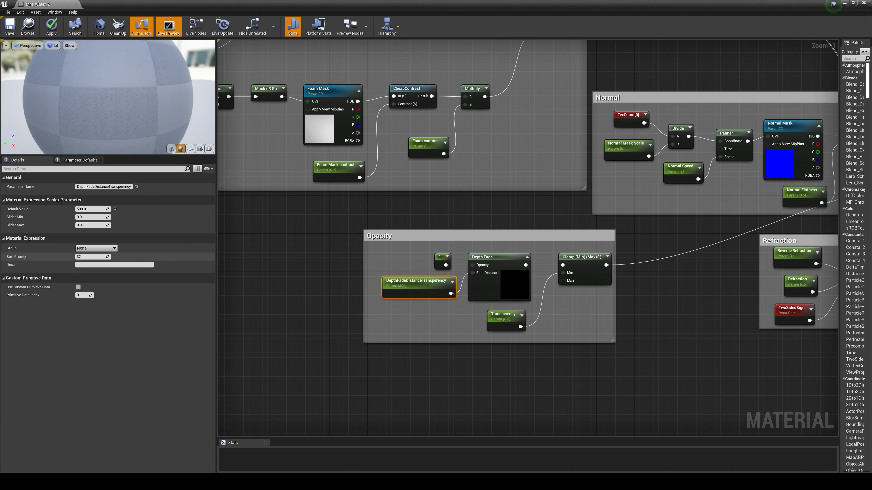
pyautogui.click(114, 248)
pyautogui.click(92, 257)
pyautogui.click(87, 257)
pyautogui.write('3')
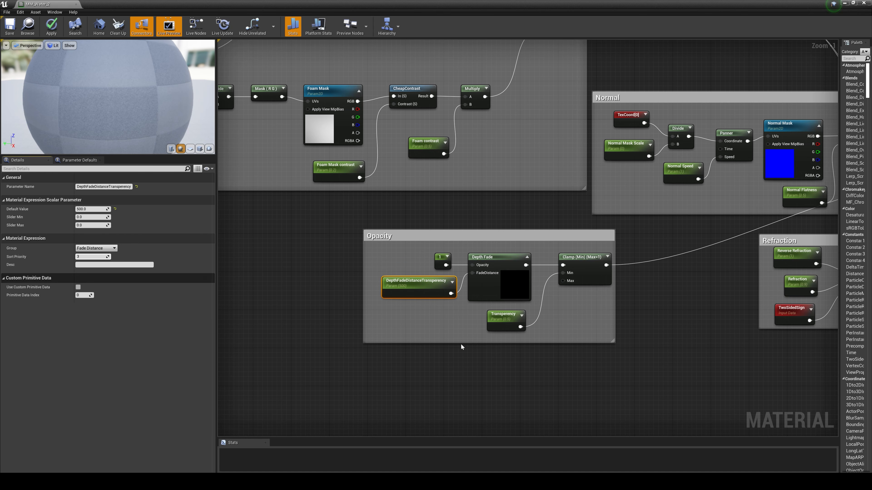
# Assign the Transparency parameter in the Opacity section to the Fade Distance group with sort priority 4.
pyautogui.click(504, 316)
pyautogui.click(115, 248)
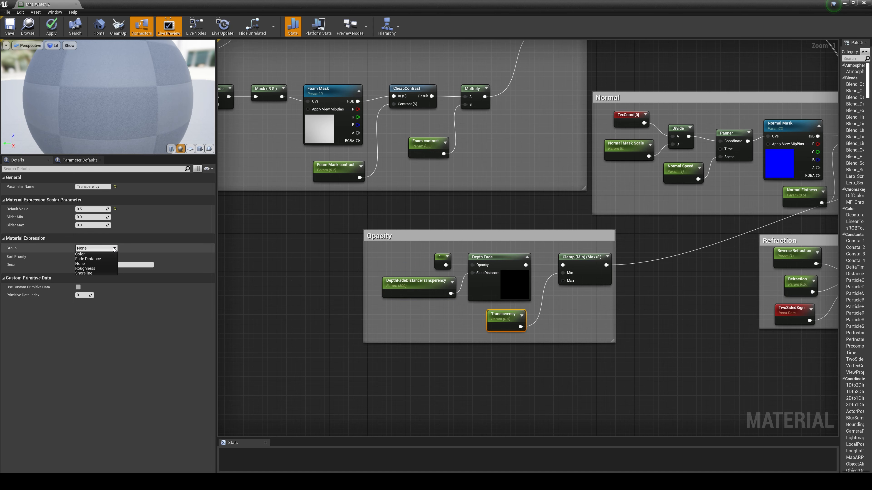
pyautogui.click(88, 259)
pyautogui.click(85, 256)
pyautogui.write('4')
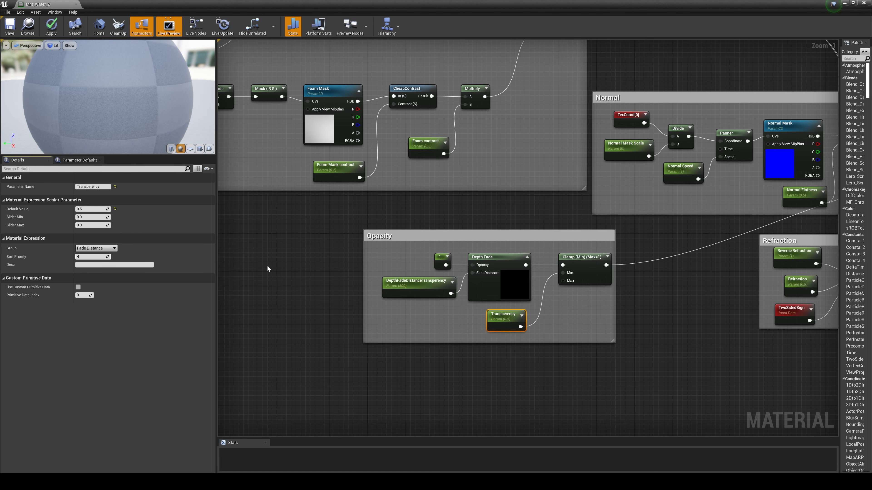
pyautogui.click(307, 266)
# Assign the Normal Mask Scale parameter to a new group named Normal with sort priority 1.
pyautogui.scroll(-3, 672, 309)
pyautogui.moveTo(681, 296); pyautogui.dragTo(522, 364, button='right')
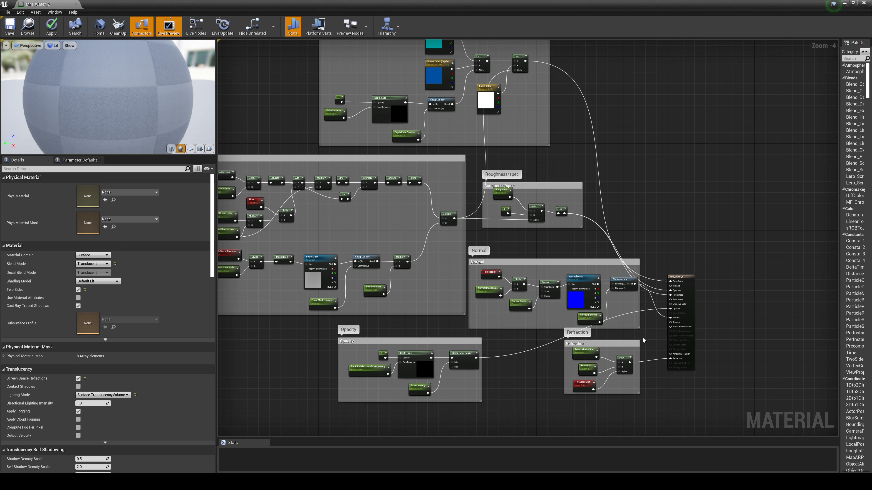
pyautogui.scroll(3, 639, 330)
pyautogui.moveTo(634, 276); pyautogui.dragTo(652, 282, button='right')
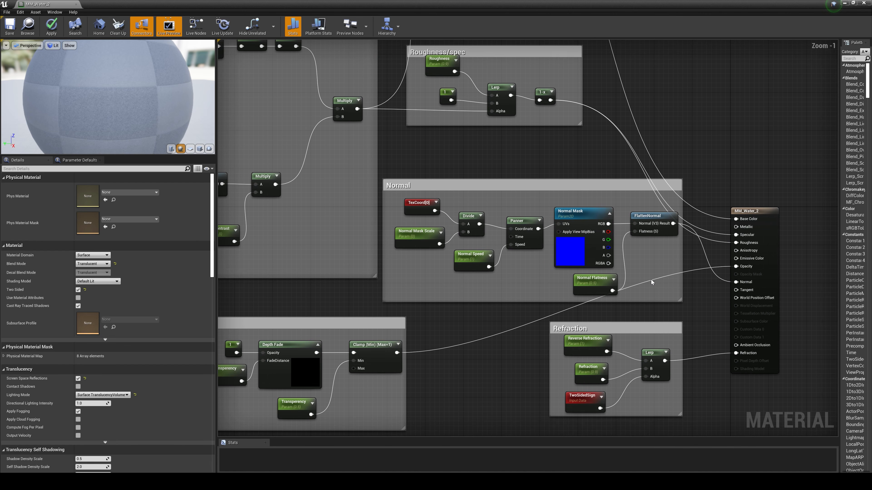
pyautogui.click(412, 235)
pyautogui.click(82, 248)
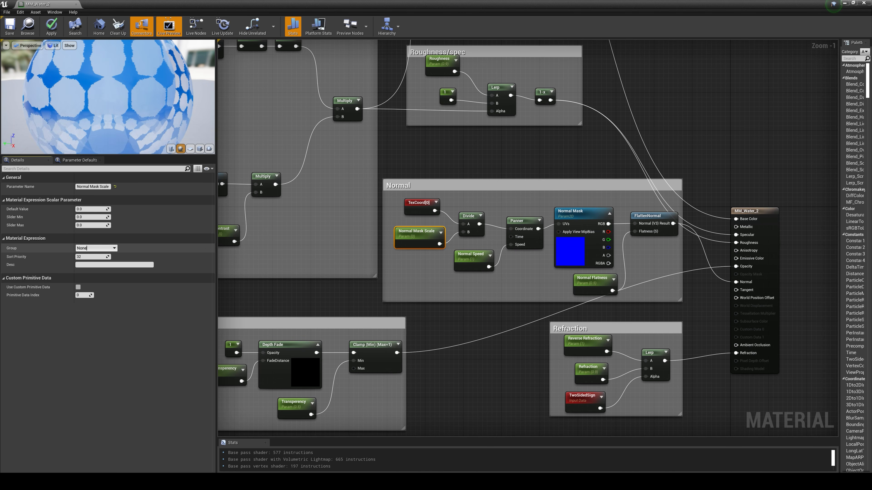
pyautogui.write('N')
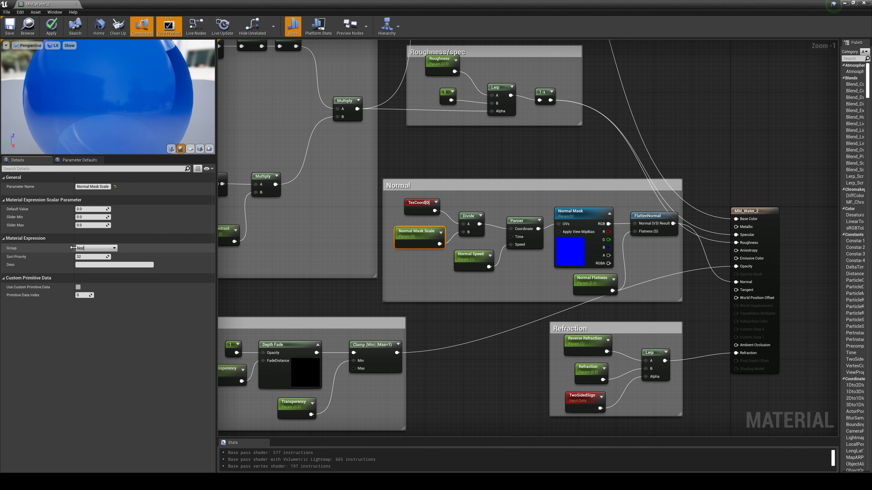
pyautogui.click(90, 257)
pyautogui.write('1')
pyautogui.press('Return')
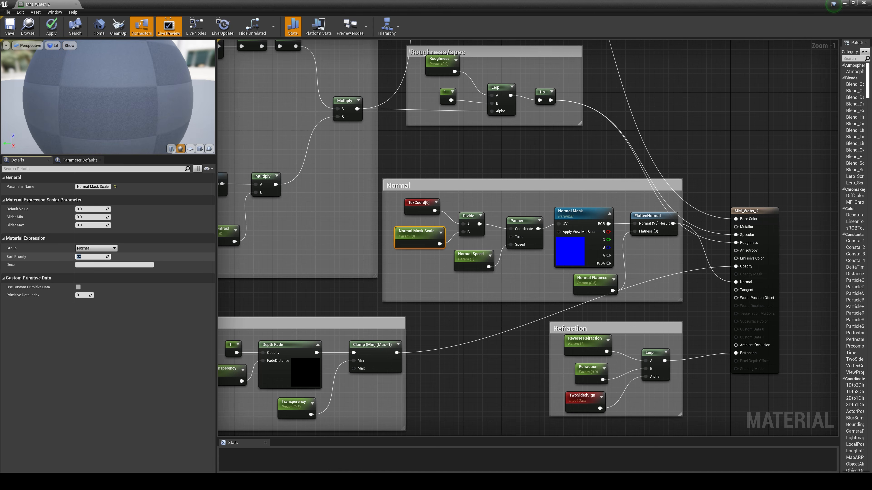
# Assign the Normal Speed and Normal Flatness parameters to the Normal group.
pyautogui.click(469, 258)
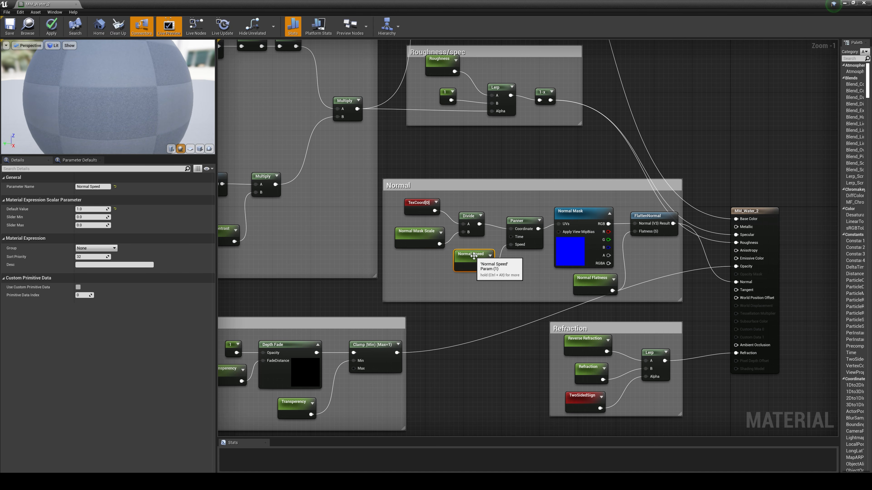
pyautogui.click(114, 249)
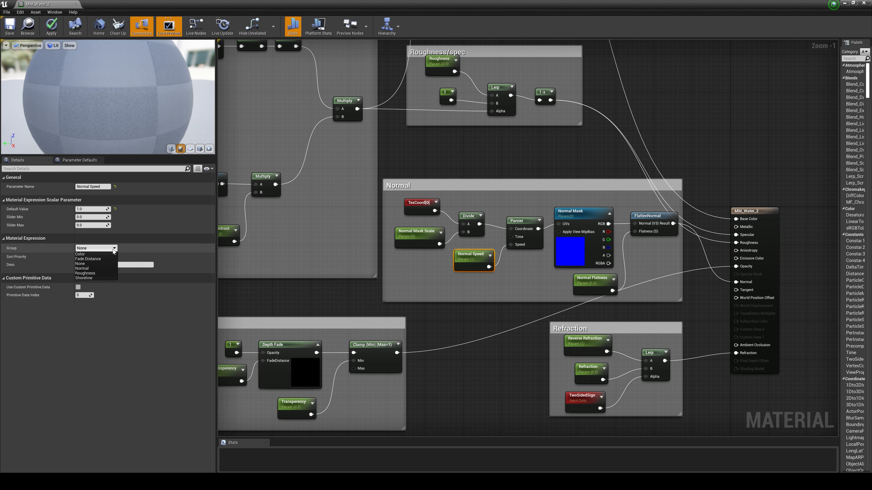
pyautogui.click(86, 269)
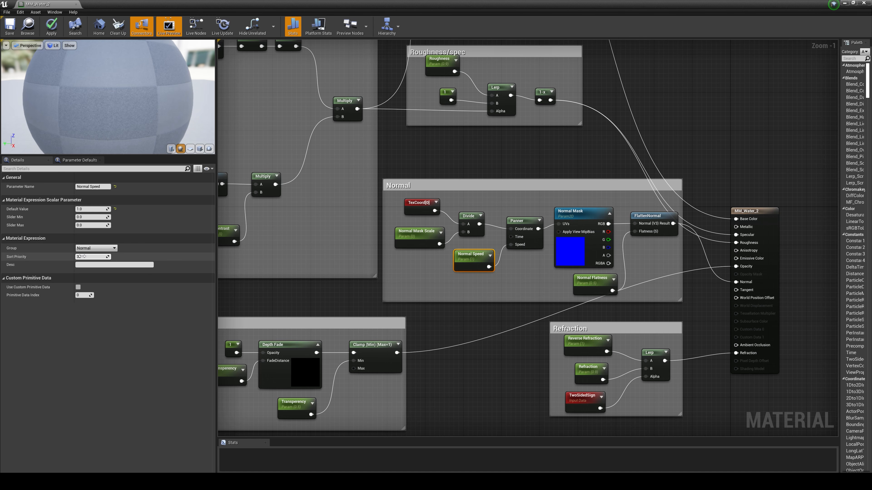
pyautogui.click(587, 280)
pyautogui.click(114, 249)
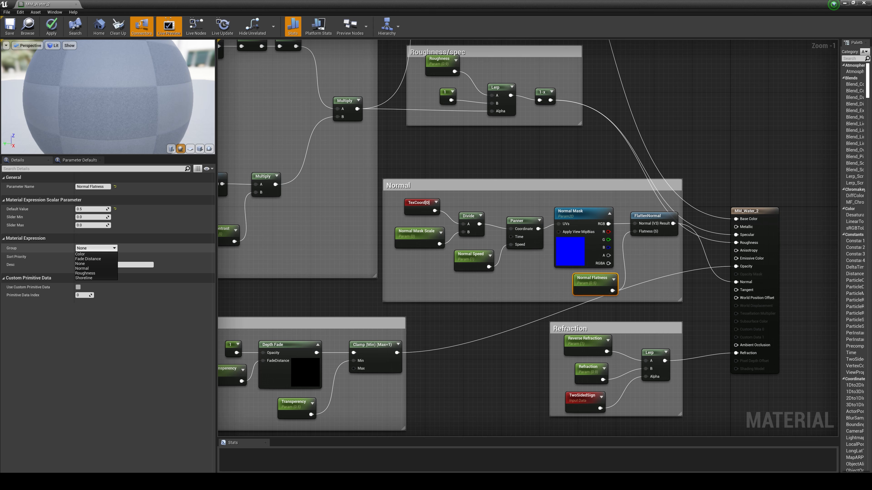
pyautogui.click(87, 271)
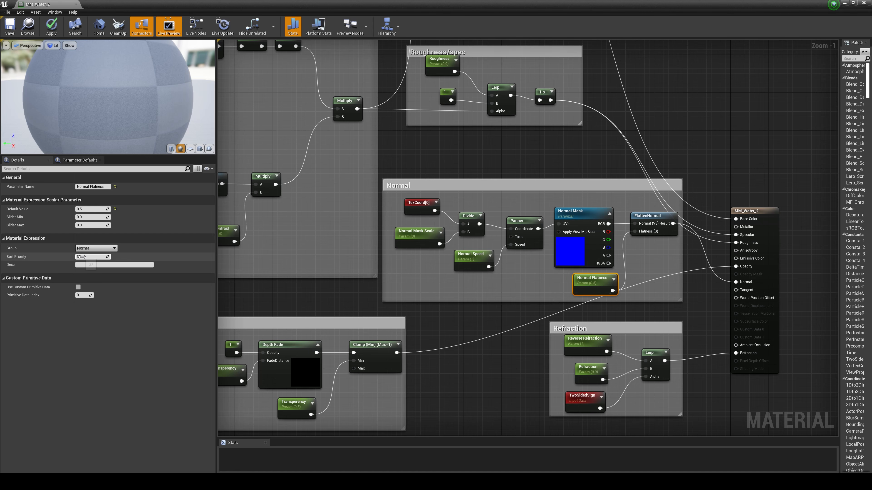
# Assign the Normal Mask texture parameter in the Normal section to the Normal group.
pyautogui.click(570, 248)
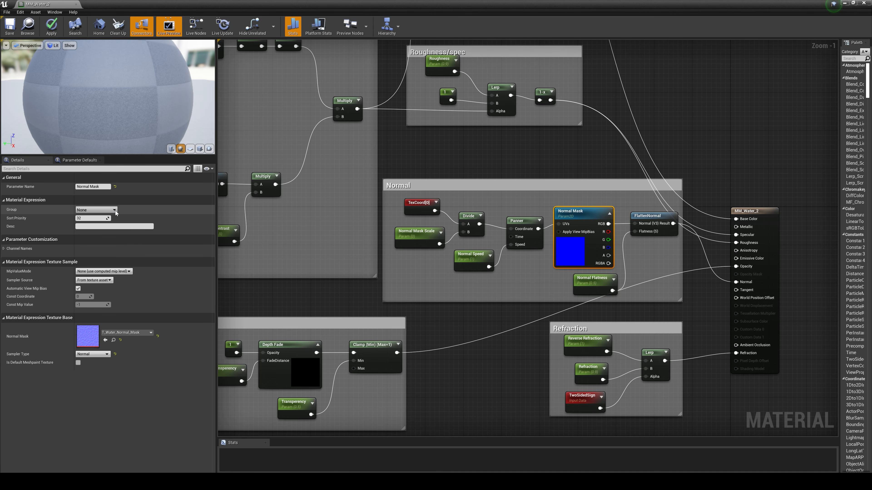
pyautogui.click(99, 209)
pyautogui.click(84, 230)
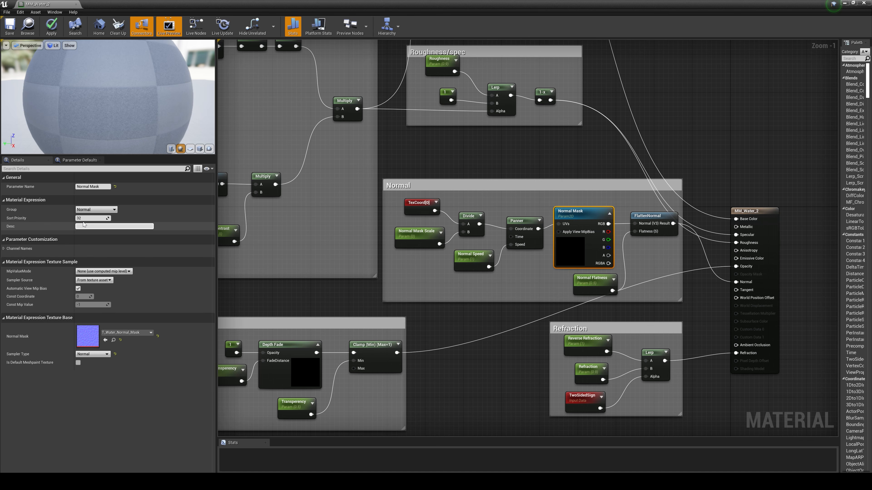
# Assign the Reverse Refraction parameter to a new group named Refraction with sort priority 1.
pyautogui.click(521, 372)
pyautogui.moveTo(520, 399); pyautogui.dragTo(498, 335, button='right')
pyautogui.scroll(1, 644, 323)
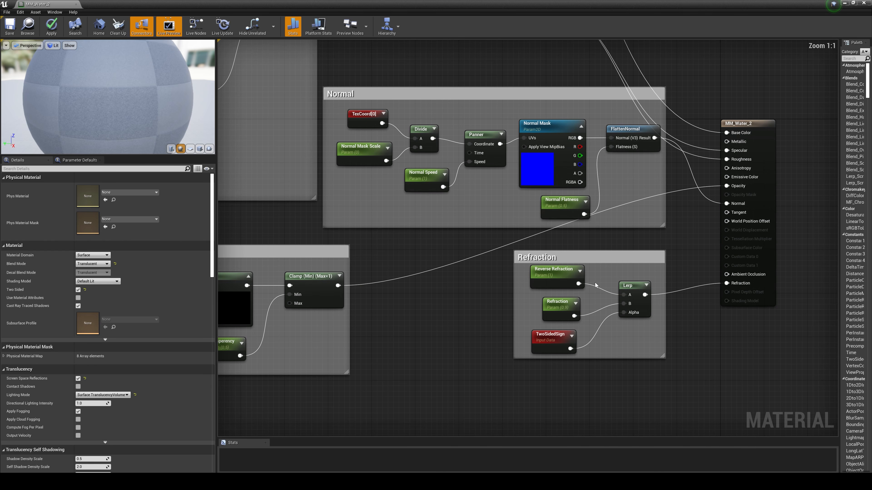
pyautogui.click(553, 273)
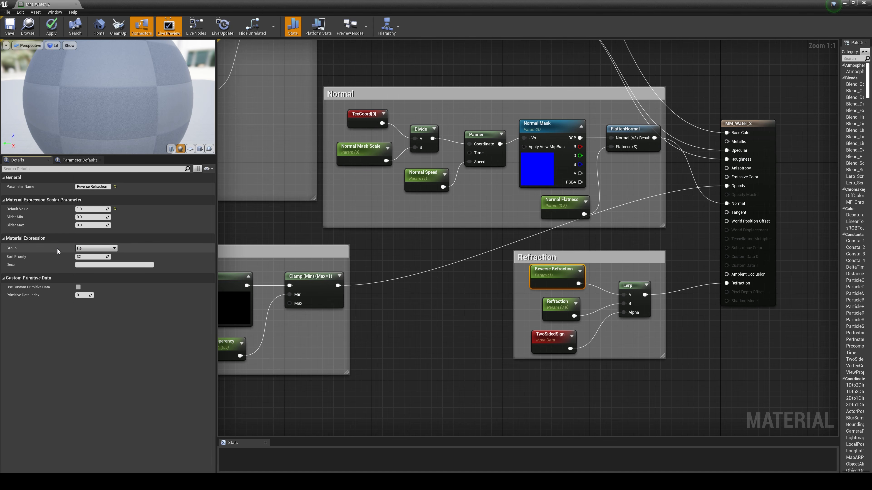
pyautogui.write('Refraction')
pyautogui.press('Return')
pyautogui.write('1')
pyautogui.press('Return')
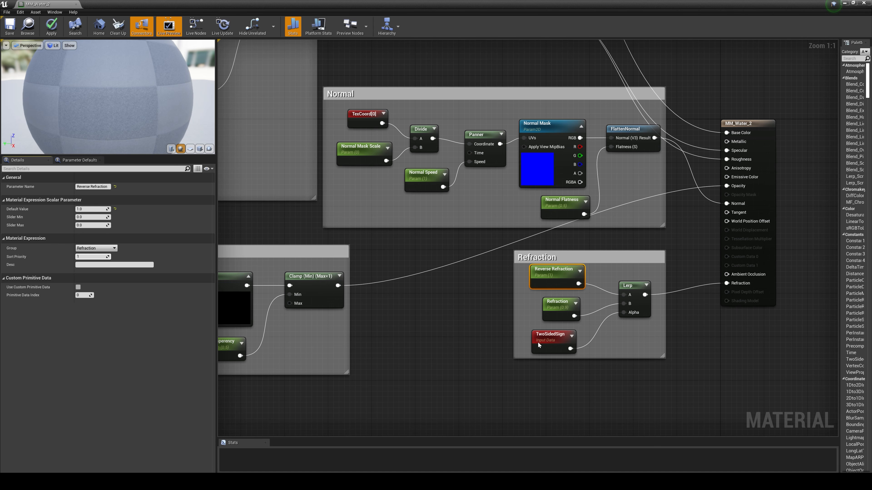
pyautogui.click(554, 309)
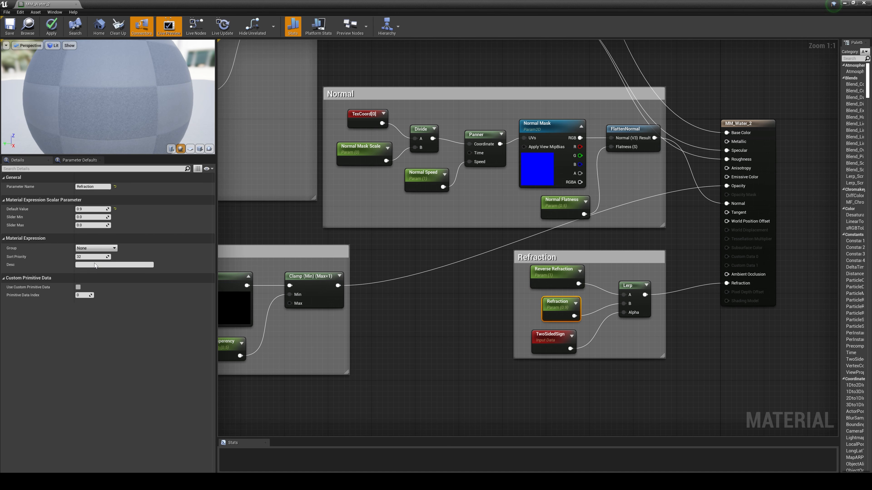
pyautogui.click(490, 339)
# Save the MM_Water_2 material with its regrouped parameters and close its editor.
pyautogui.scroll(-5, 479, 346)
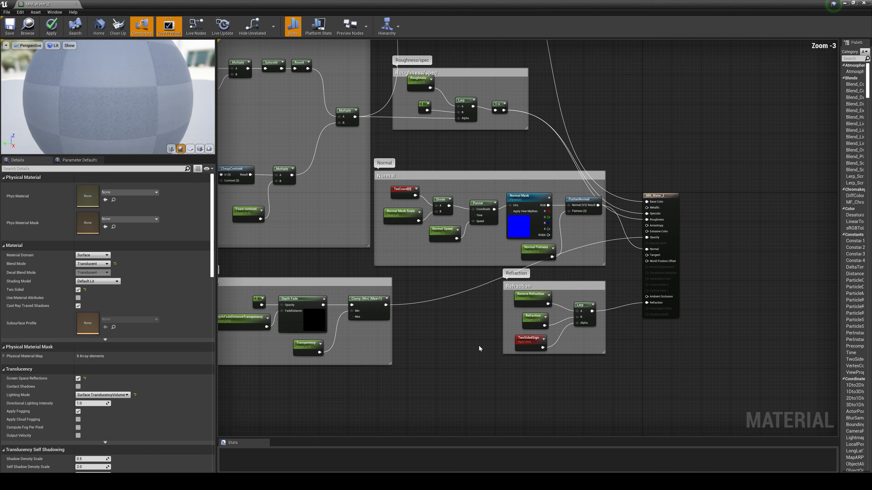
pyautogui.moveTo(563, 178); pyautogui.dragTo(649, 214, button='right')
pyautogui.moveTo(648, 250); pyautogui.dragTo(683, 246, button='right')
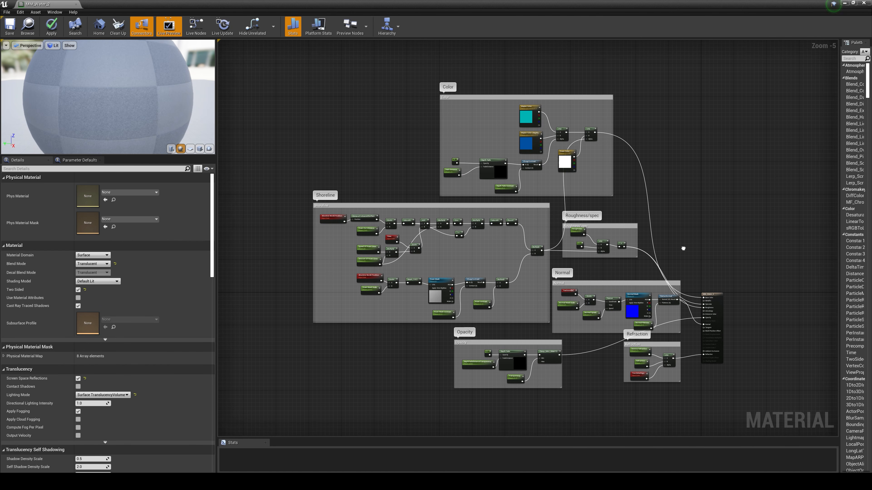
pyautogui.click(2, 18)
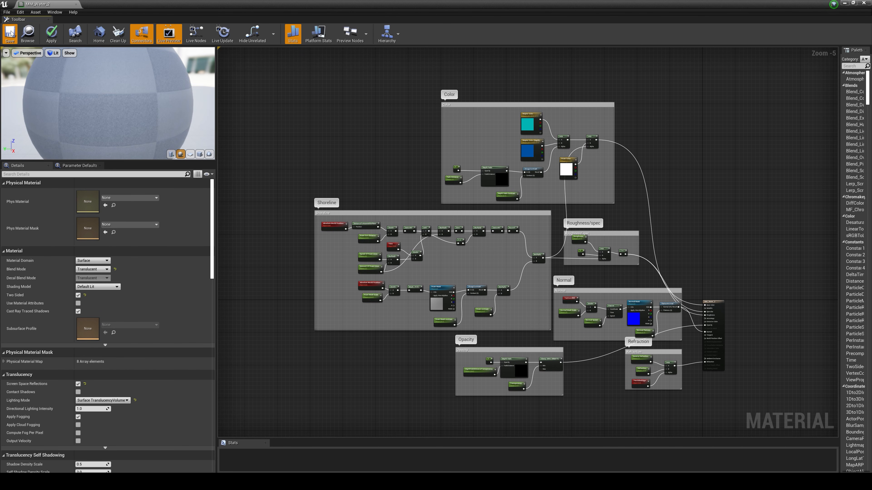
pyautogui.click(10, 33)
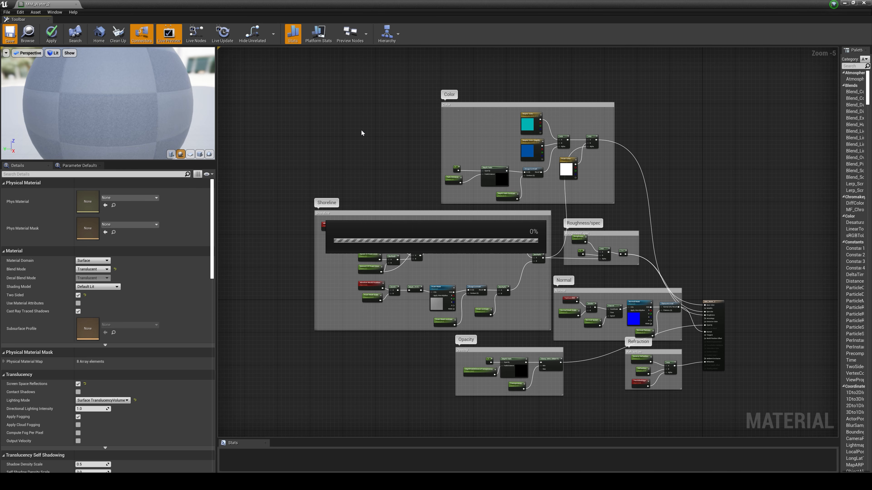
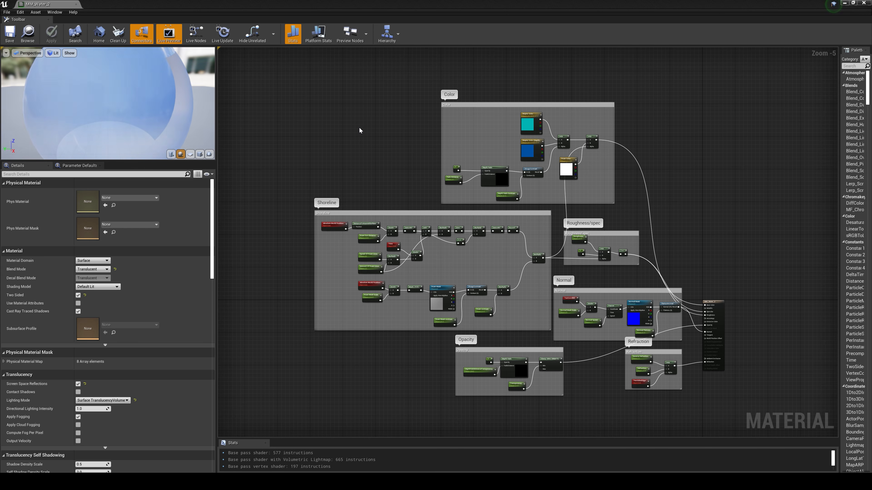
pyautogui.click(860, 4)
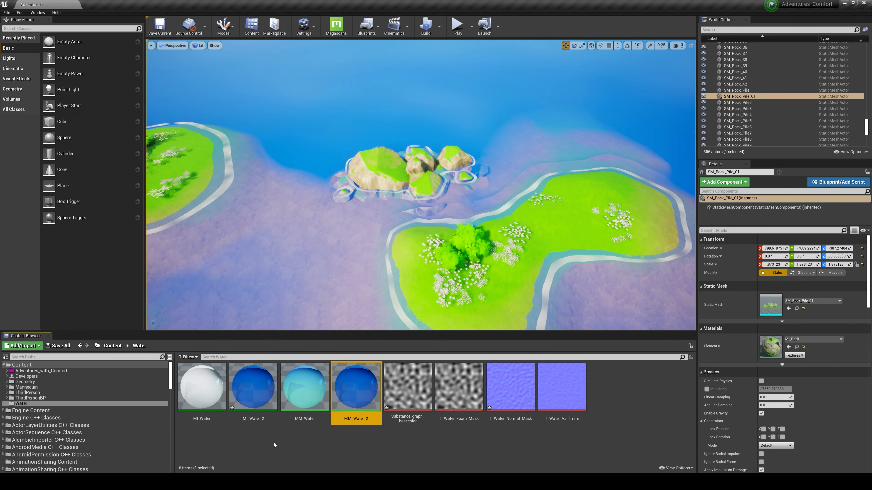
# Open MI_Water_2 in a reduced window beside the level and enable every Color and Fade Distance parameter override.
pyautogui.doubleClick(261, 381)
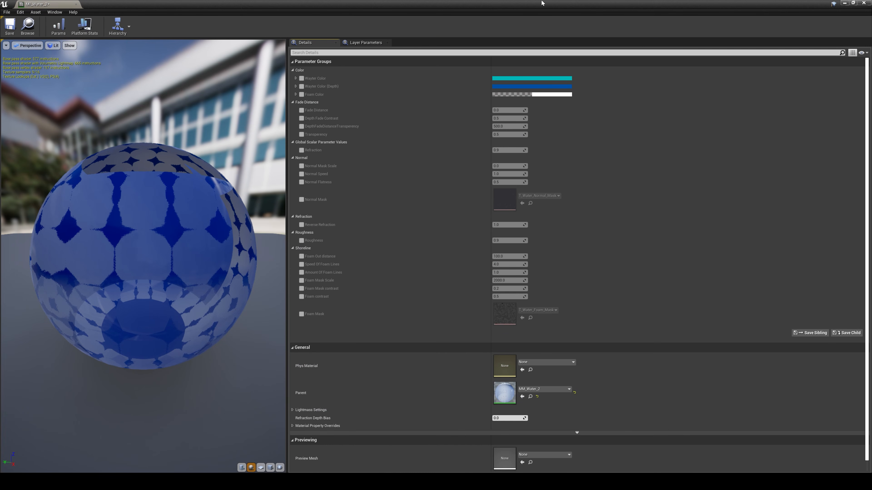
pyautogui.click(854, 3)
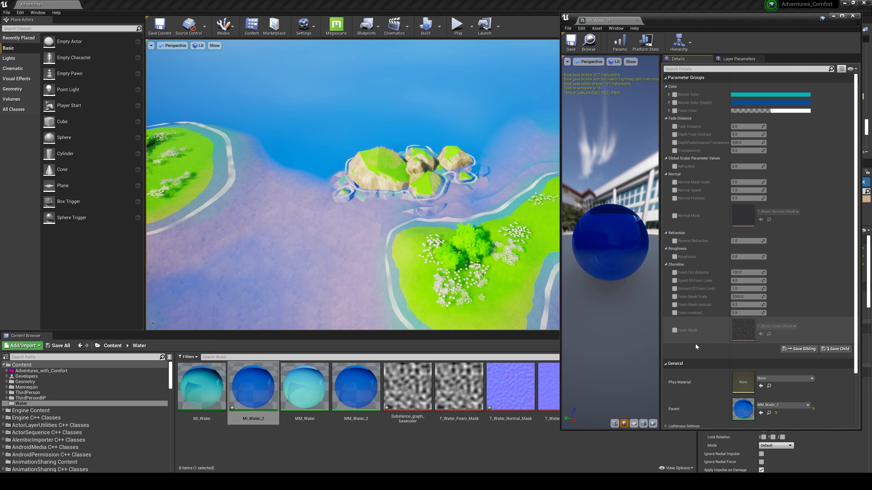
pyautogui.click(674, 95)
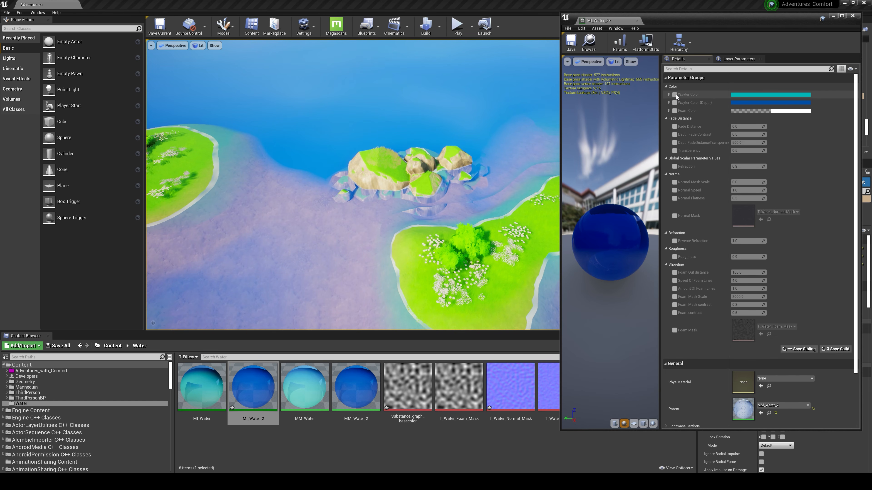
pyautogui.click(674, 103)
pyautogui.click(675, 110)
pyautogui.click(674, 126)
pyautogui.click(674, 134)
pyautogui.click(674, 142)
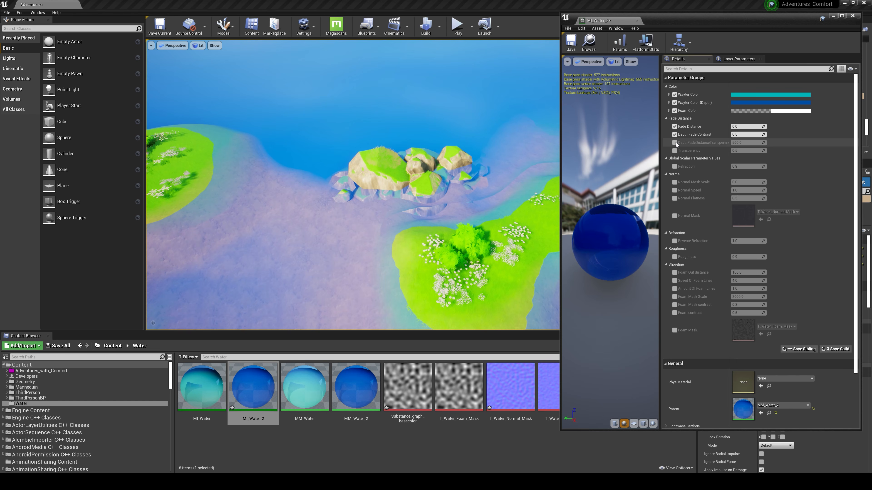
pyautogui.click(675, 151)
# Enable the overrides for Refraction, all Normal group parameters, Reverse Refraction and Roughness in MI_Water_2.
pyautogui.click(674, 166)
pyautogui.click(674, 182)
pyautogui.click(674, 191)
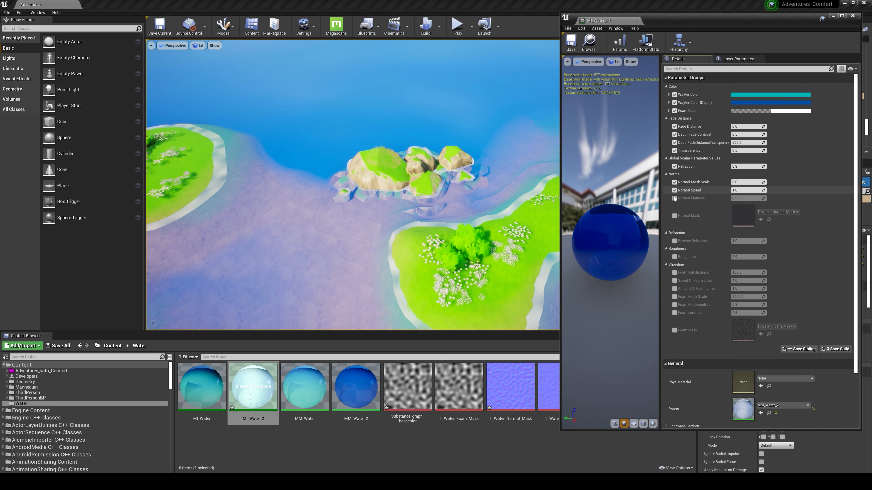
pyautogui.click(674, 198)
pyautogui.click(675, 216)
pyautogui.click(674, 241)
pyautogui.click(675, 257)
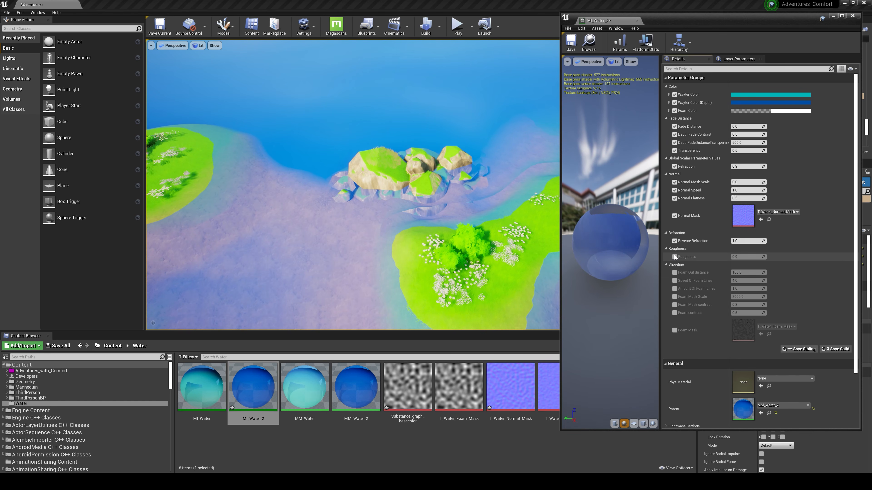
# Enable all Shoreline parameter overrides in MI_Water_2, from Foam Out distance through the Foam Mask texture.
pyautogui.click(674, 273)
pyautogui.click(675, 280)
pyautogui.click(675, 288)
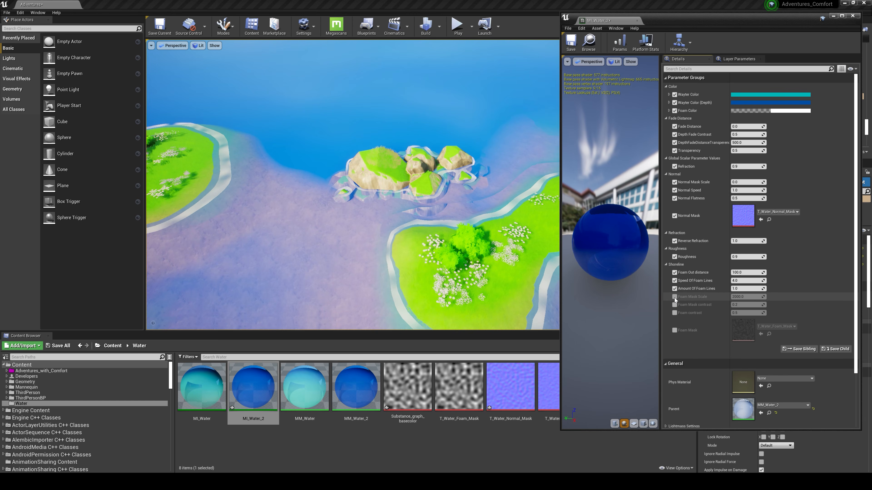
pyautogui.click(674, 297)
pyautogui.click(674, 305)
pyautogui.click(674, 313)
pyautogui.click(674, 330)
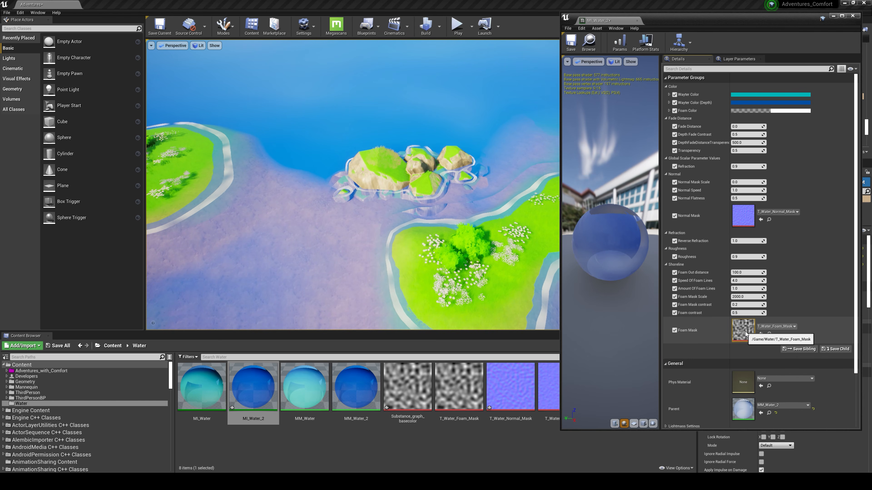
# Switch to Substance 3D Designer and feed a Grunge Map 006 noise into the Base Color output, placing it below Perlin Noise.
pyautogui.moveTo(557, 484)
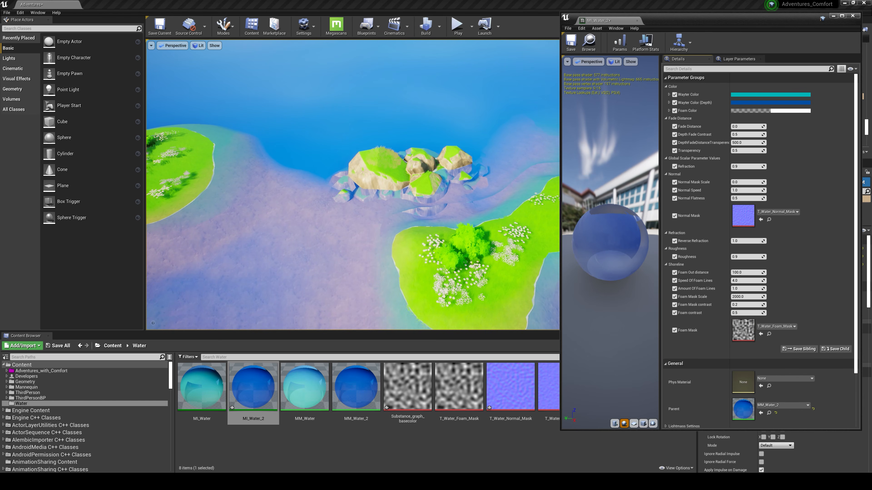
pyautogui.click(556, 448)
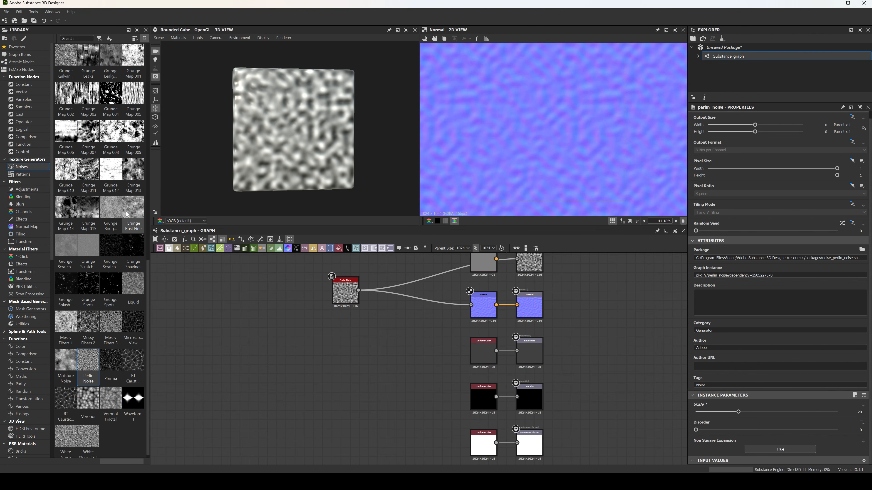
pyautogui.moveTo(86, 127); pyautogui.dragTo(470, 264)
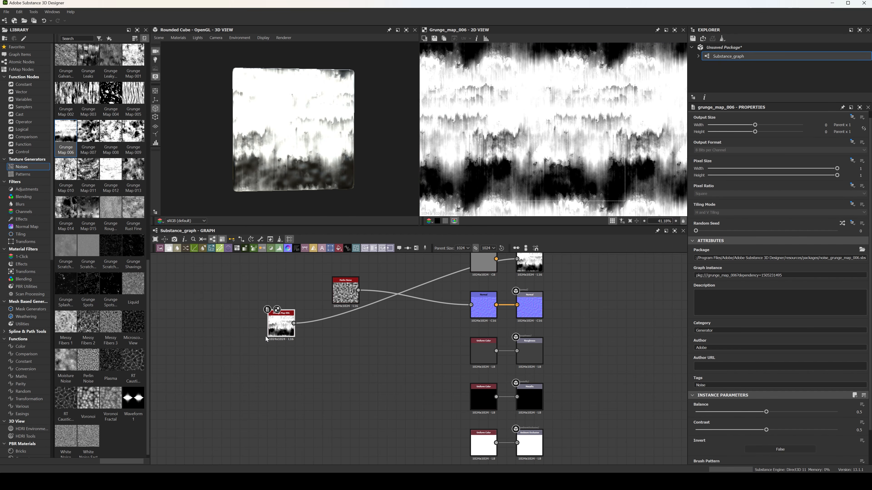
pyautogui.moveTo(285, 333); pyautogui.dragTo(340, 346)
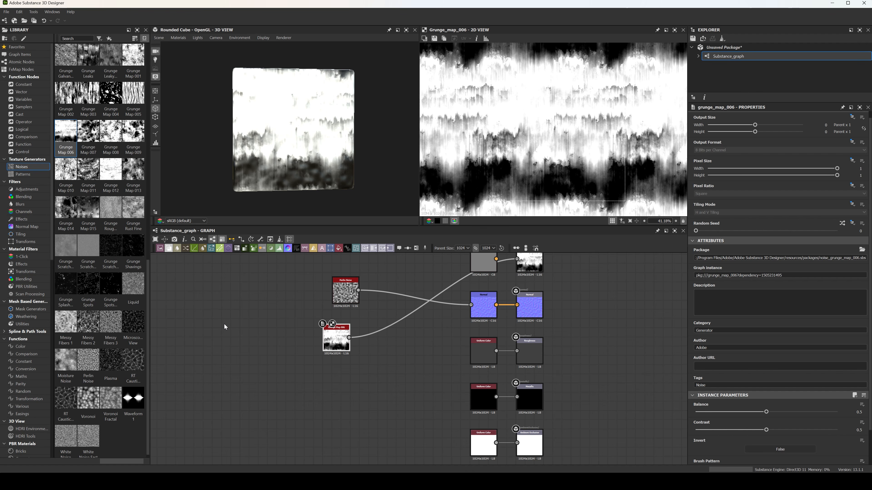
# Feed a Grunge Map 005 noise into the Base Color output and the Normal node, and set the Normal node's intensity to 0.98.
pyautogui.moveTo(133, 103); pyautogui.dragTo(528, 262)
pyautogui.moveTo(294, 296); pyautogui.dragTo(479, 306)
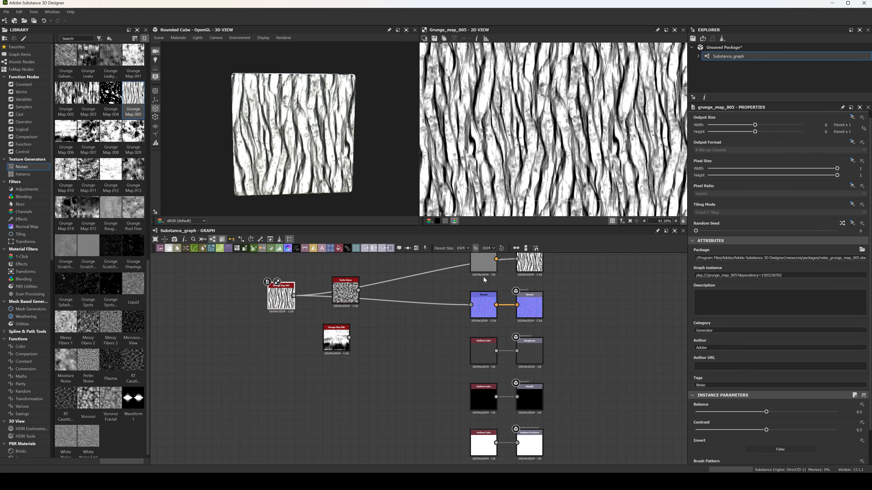
pyautogui.doubleClick(535, 312)
pyautogui.doubleClick(484, 309)
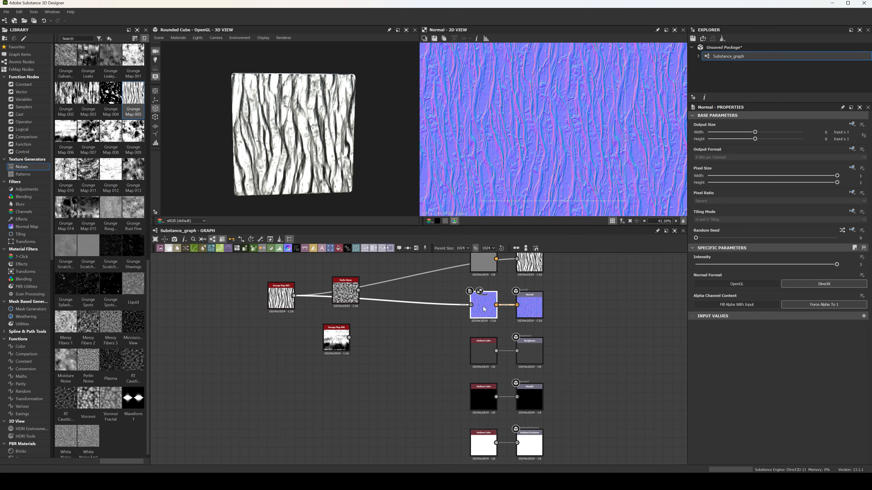
pyautogui.moveTo(838, 268); pyautogui.dragTo(770, 272)
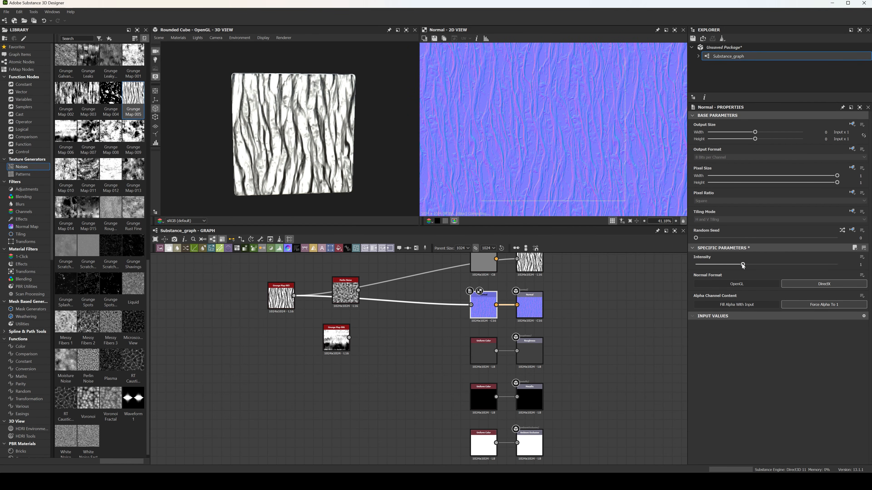
pyautogui.moveTo(565, 312); pyautogui.dragTo(566, 333, button='middle')
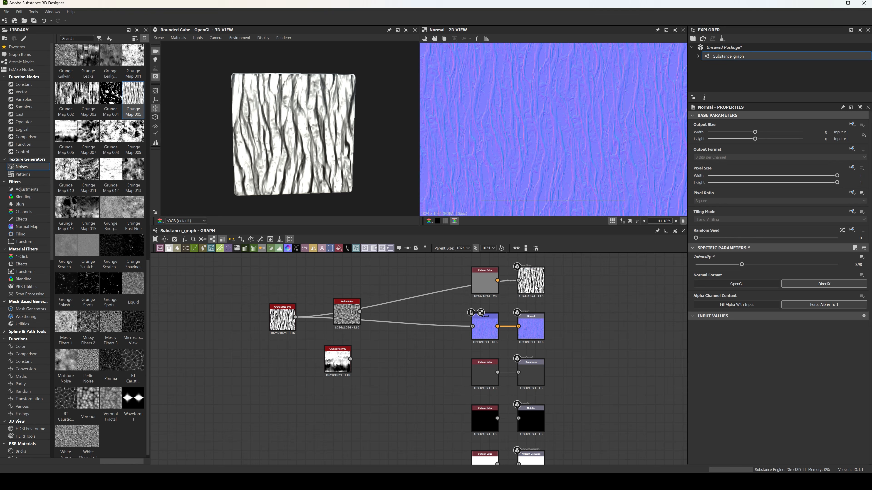
# Insert a Blur HQ Grayscale node between Grunge Map 005 and the Base Color output, with intensity about 3.58 and quality 1.
pyautogui.click(535, 285)
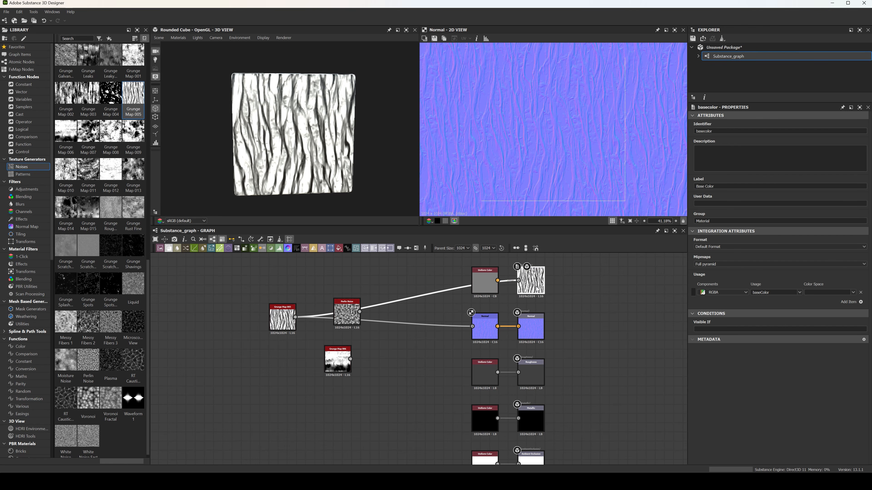
pyautogui.press('space')
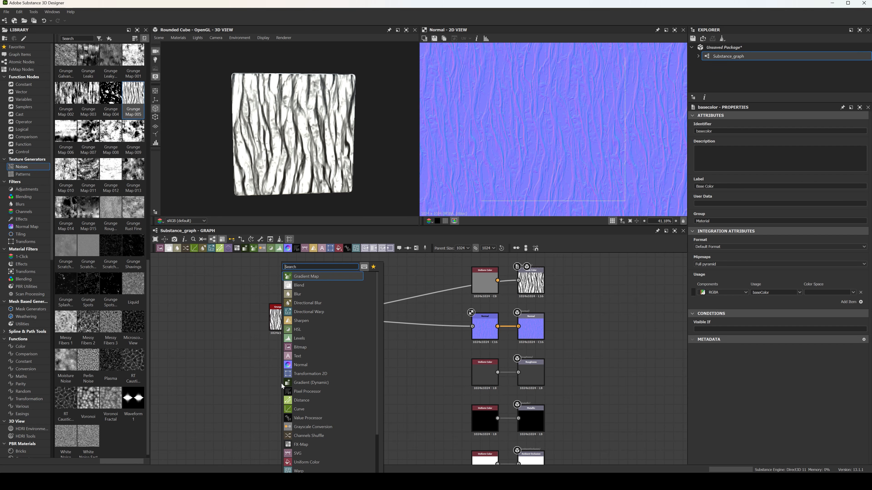
pyautogui.write('blur')
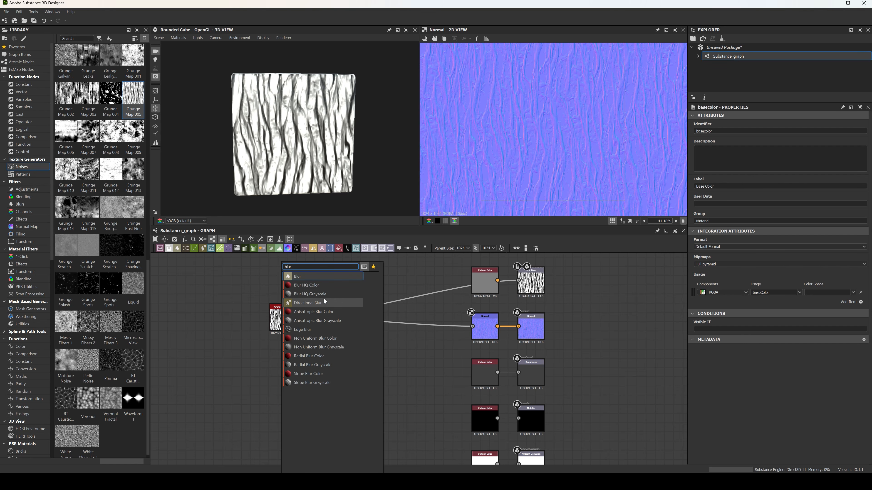
pyautogui.click(310, 295)
pyautogui.moveTo(295, 317); pyautogui.dragTo(391, 367)
pyautogui.moveTo(520, 291); pyautogui.dragTo(518, 280)
pyautogui.moveTo(399, 359); pyautogui.dragTo(402, 279)
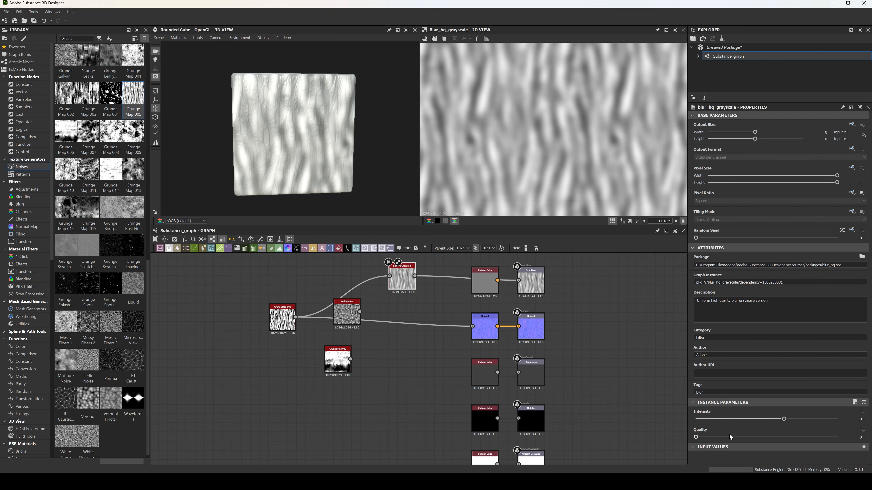
pyautogui.moveTo(730, 436)
pyautogui.mouseDown()
pyautogui.moveTo(779, 436)
pyautogui.moveTo(709, 420)
pyautogui.moveTo(728, 419)
pyautogui.mouseUp()
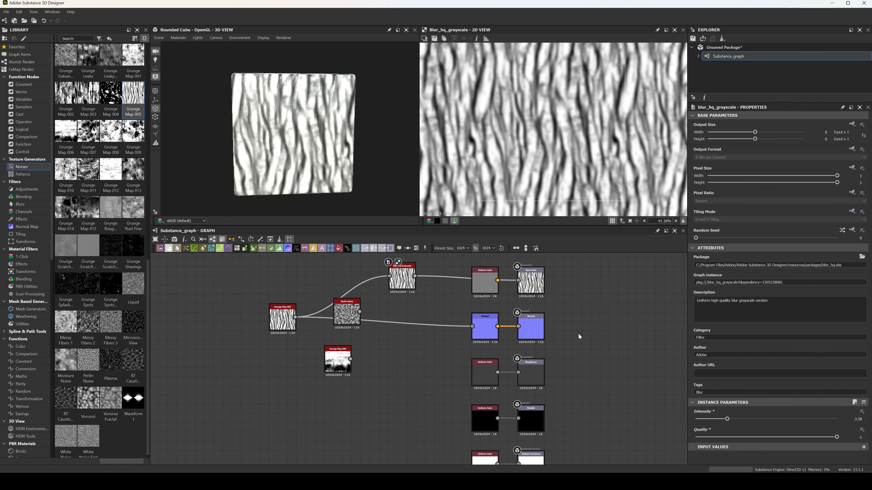
# Export the substance graph's basecolor and normal outputs as Targa files to D:/Tutorials/Water.
pyautogui.rightClick(728, 57)
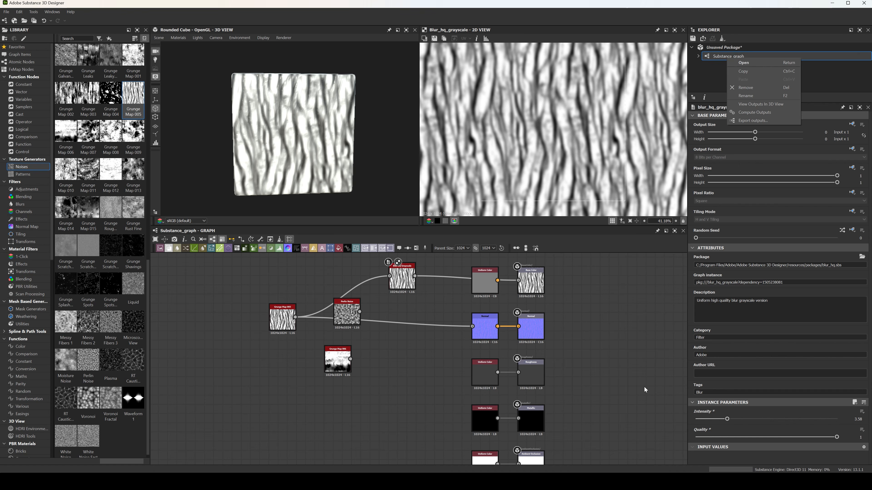
pyautogui.click(753, 121)
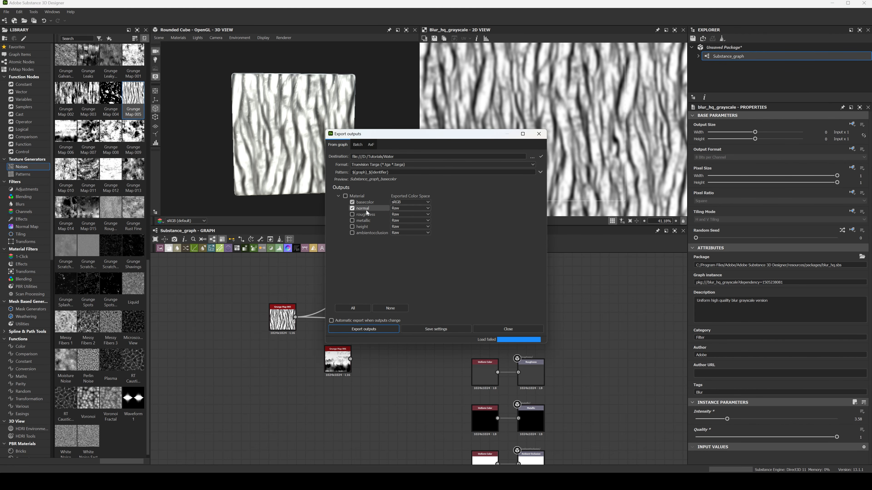
pyautogui.click(364, 329)
pyautogui.click(539, 134)
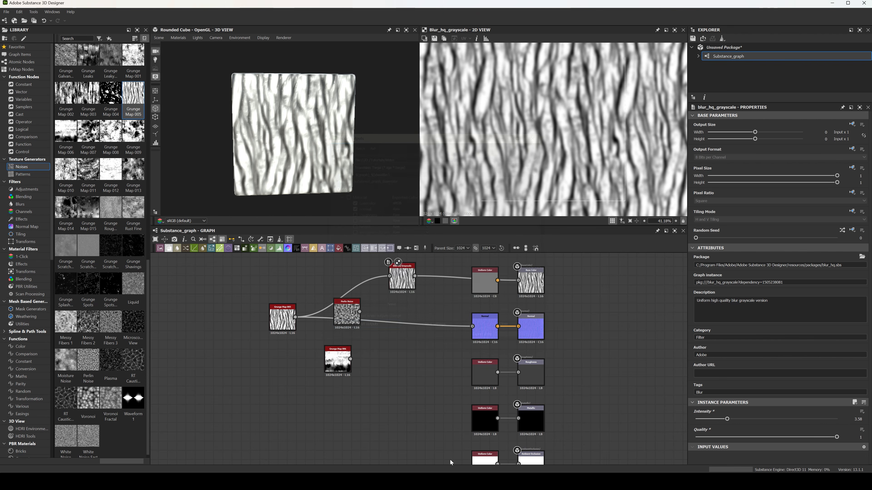
# In the Water folder in File Explorer, rename Substance_graph_basecolor to T_Water_Foam_Mask_02 and Substance_graph_normal to T_Water_Normal_Mask_02.
pyautogui.hotkey('alt', 'Tab')
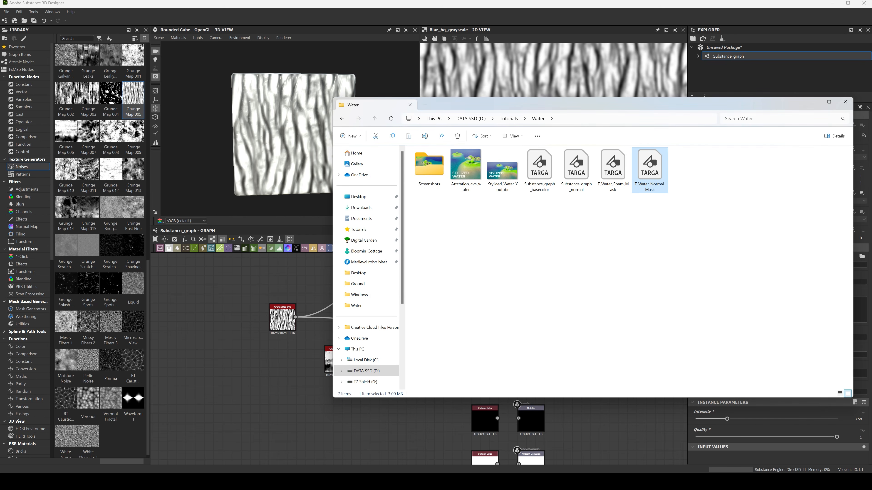
pyautogui.click(576, 213)
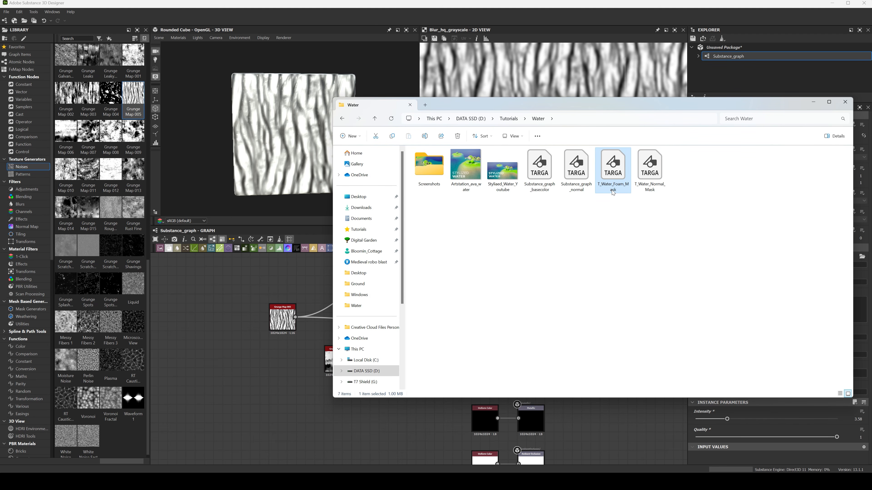
pyautogui.click(618, 223)
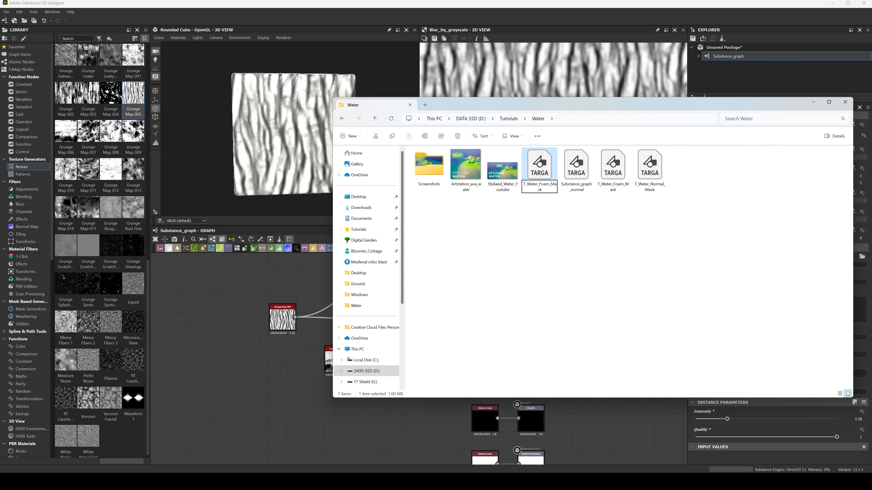
pyautogui.click(649, 189)
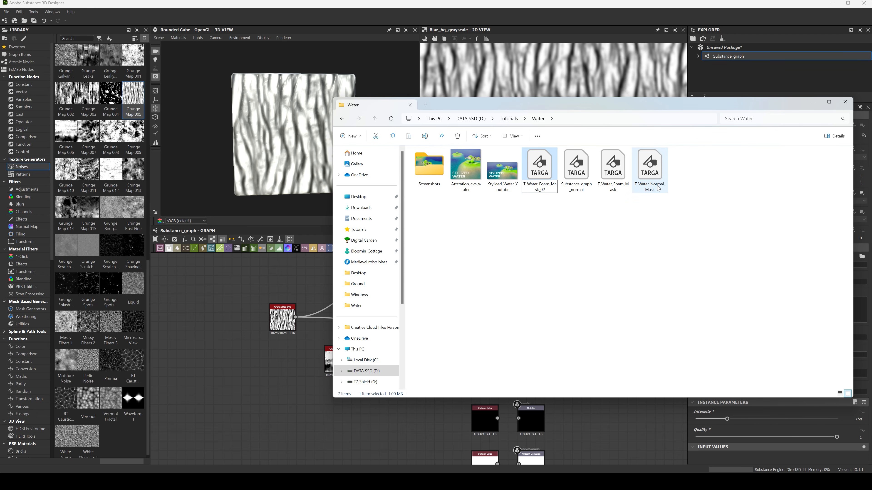
pyautogui.click(637, 227)
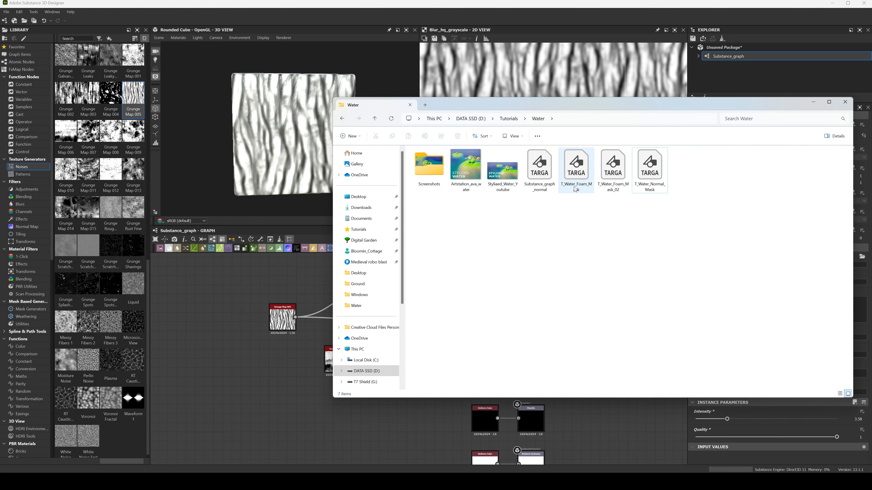
pyautogui.click(537, 186)
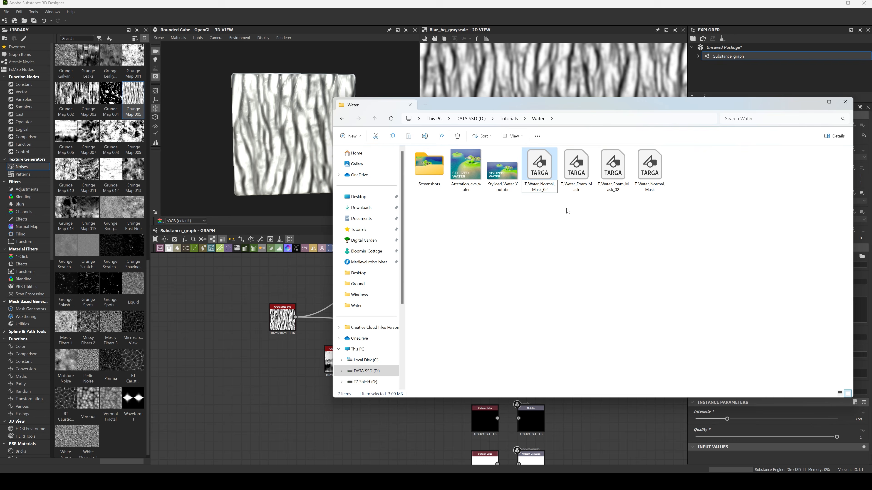
pyautogui.click(574, 246)
# Switch to the Unreal Editor and import T_Water_Foam_Mask_02 and T_Water_Normal_Mask_02 from File Explorer into the project's Water folder.
pyautogui.click(527, 482)
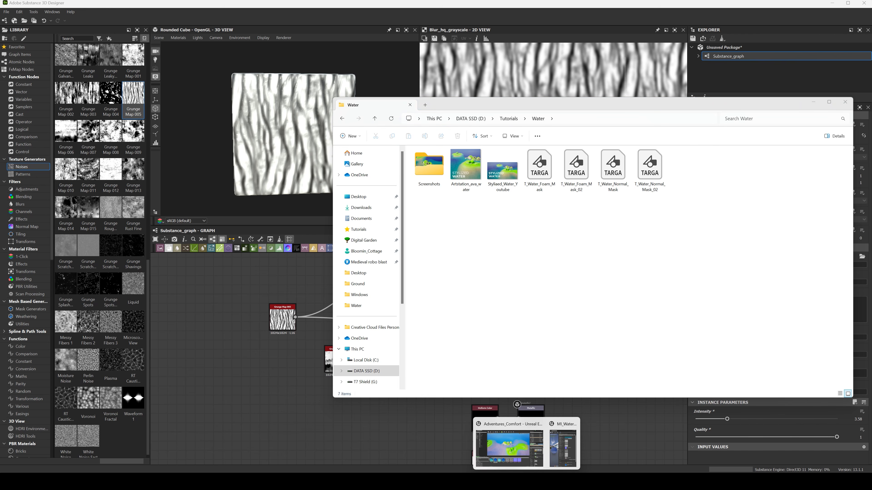
pyautogui.click(512, 449)
pyautogui.click(428, 481)
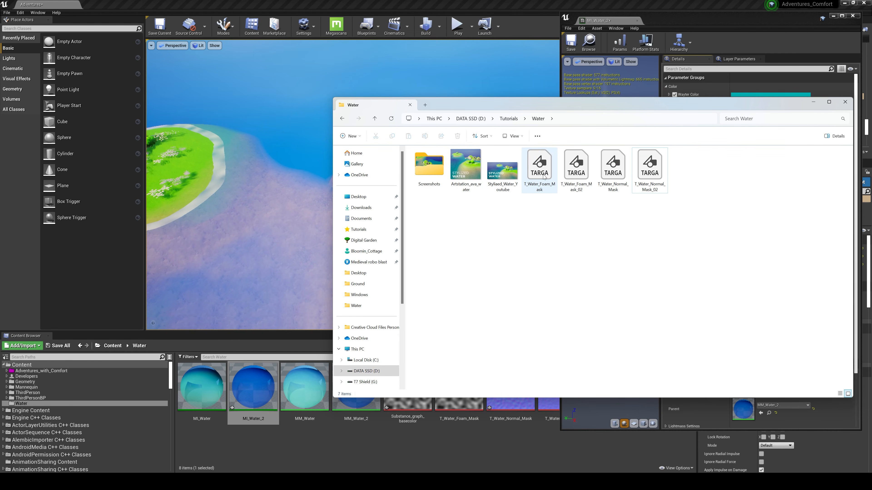
pyautogui.click(544, 177)
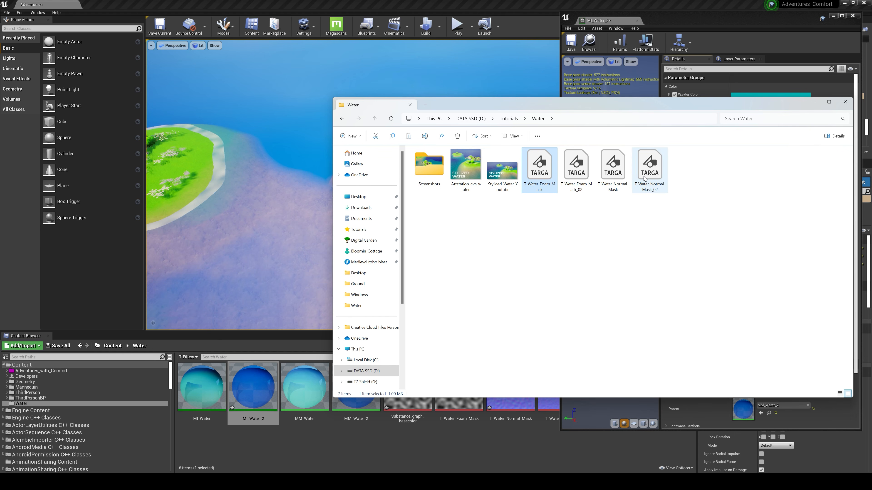
pyautogui.click(648, 170)
pyautogui.keyDown('ctrl'); pyautogui.click(577, 170); pyautogui.keyUp('ctrl')
pyautogui.moveTo(577, 170); pyautogui.dragTo(519, 455)
# Set the T_Water_Foam_Mask_02 texture's compression to Masks (no sRGB), save it and close its editor.
pyautogui.doubleClick(521, 390)
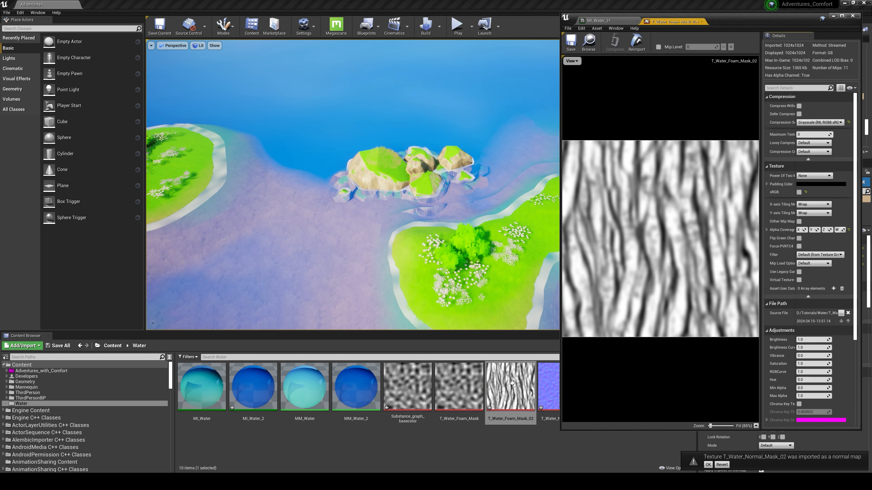
pyautogui.click(816, 122)
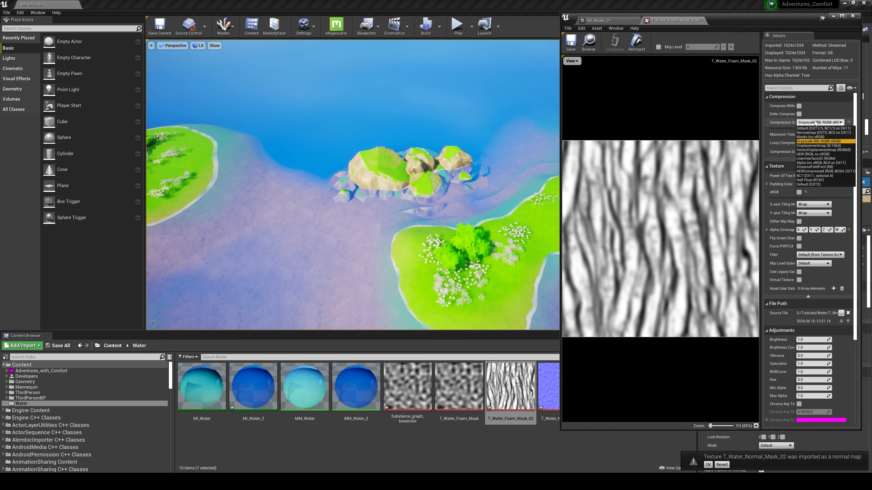
pyautogui.click(811, 137)
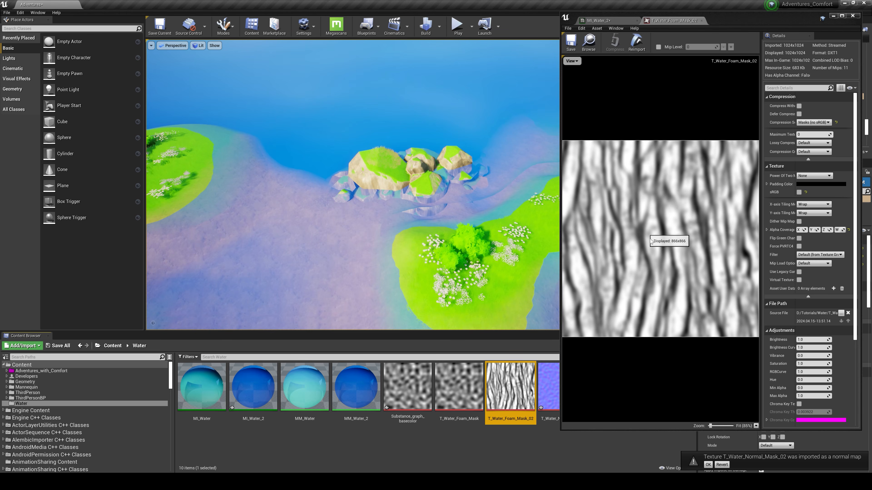
pyautogui.click(702, 21)
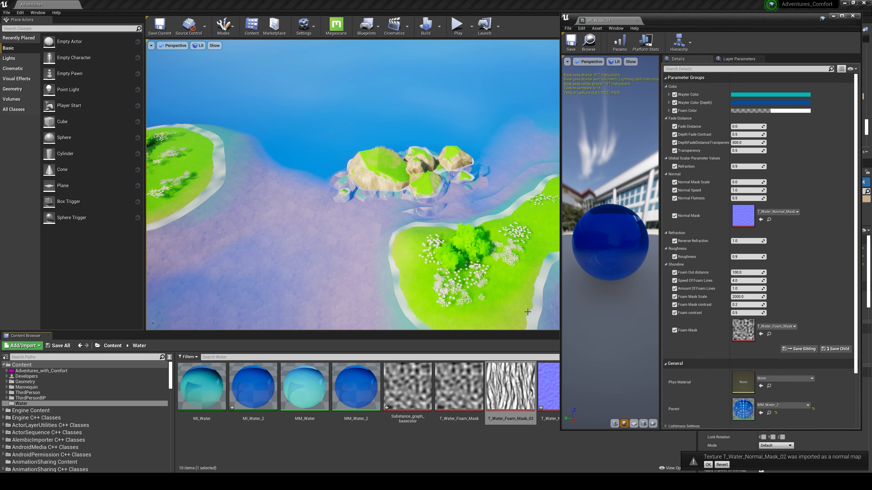
pyautogui.click(525, 457)
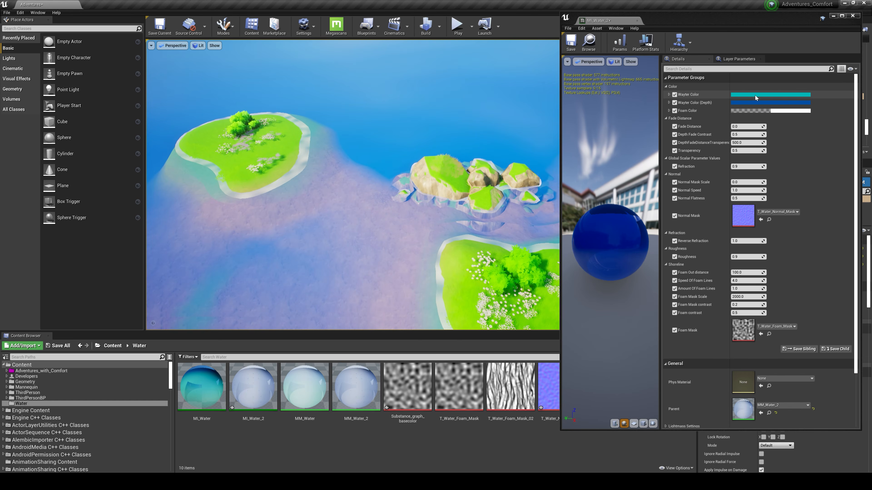
# Try magenta as MI_Water_2's Wayter Color and inspect the water around the islands.
pyautogui.click(755, 96)
pyautogui.moveTo(648, 153); pyautogui.dragTo(686, 128)
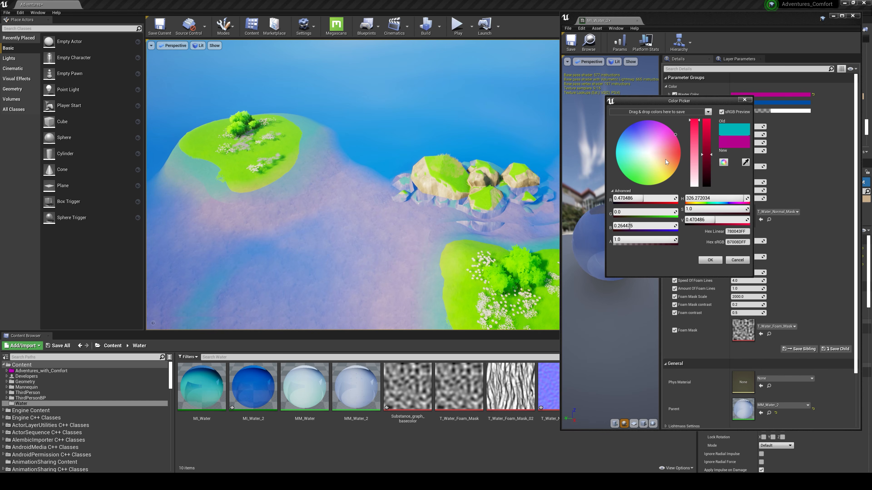
pyautogui.moveTo(665, 159); pyautogui.dragTo(660, 122)
pyautogui.click(711, 262)
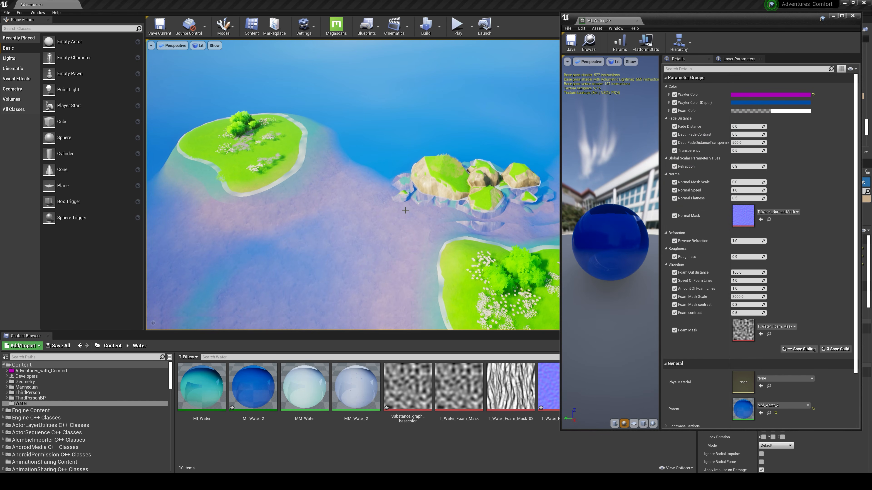
pyautogui.moveTo(377, 192); pyautogui.dragTo(347, 230, button='right')
pyautogui.click(795, 142)
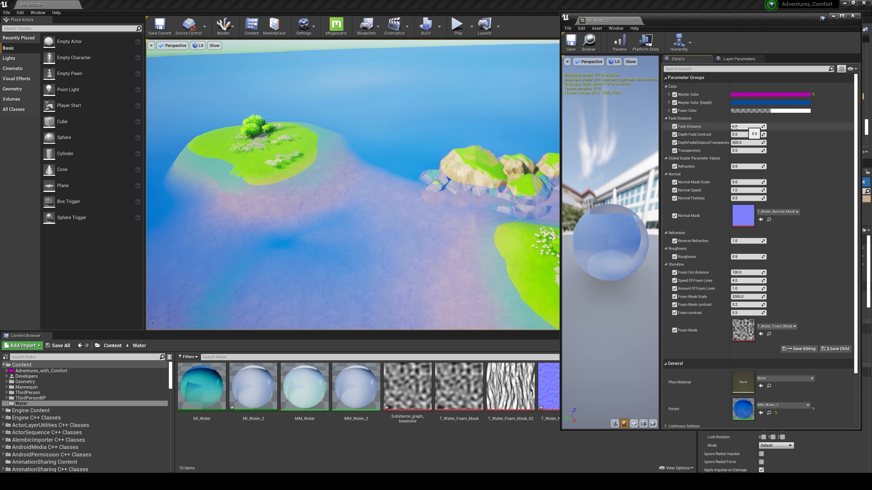
# Set the Fade Distance parameter's default to 600 in MM_Water_2, save the material, and reset MI_Water_2's Fade Distance to that default.
pyautogui.doubleClick(357, 386)
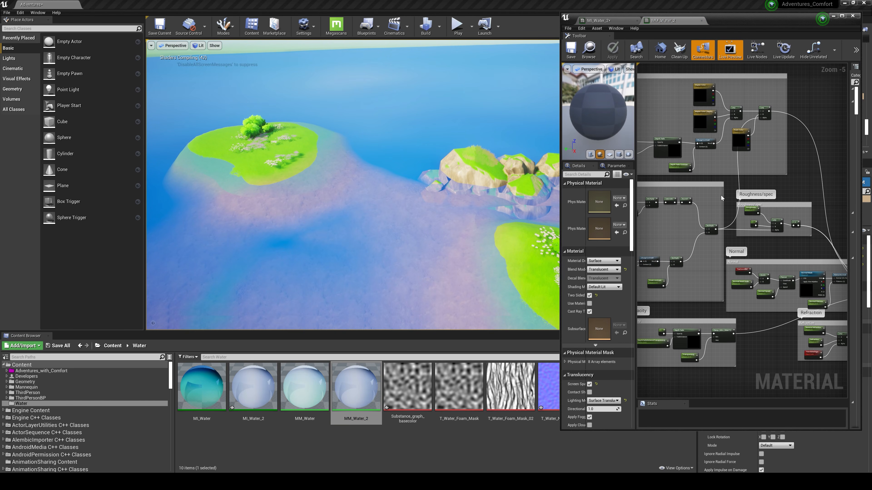
pyautogui.scroll(4, 684, 193)
pyautogui.click(661, 211)
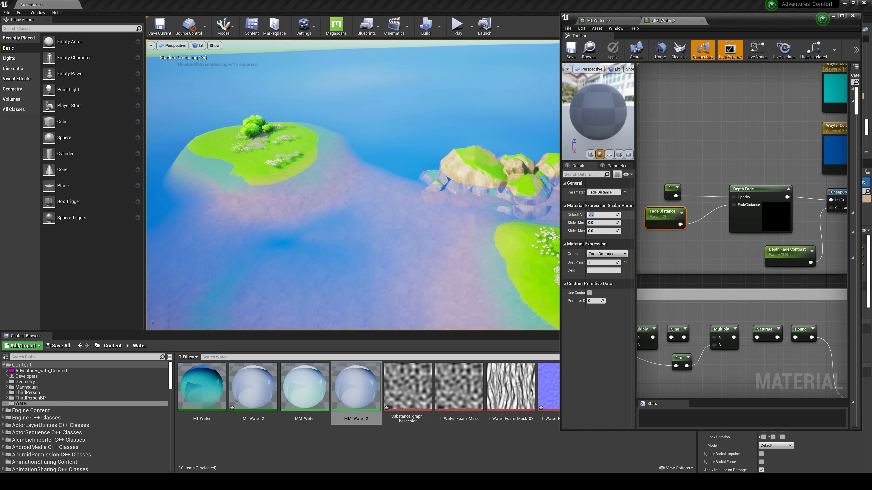
pyautogui.write('600')
pyautogui.press('Return')
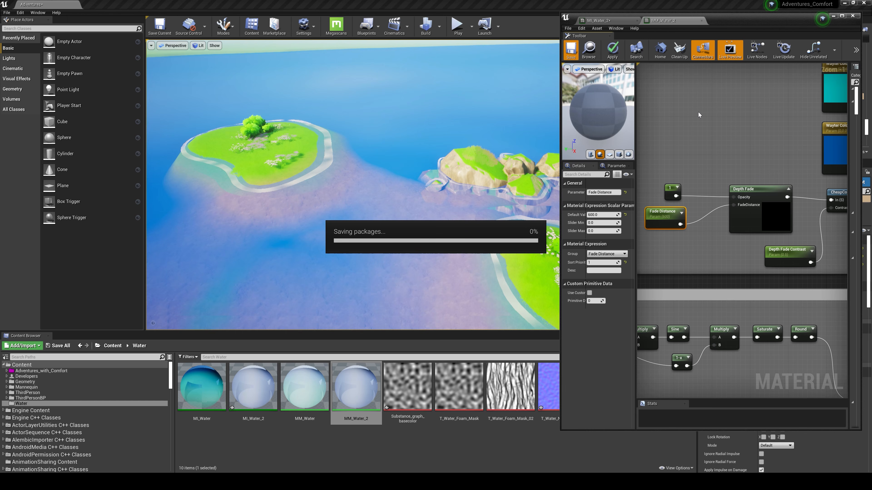
pyautogui.click(702, 20)
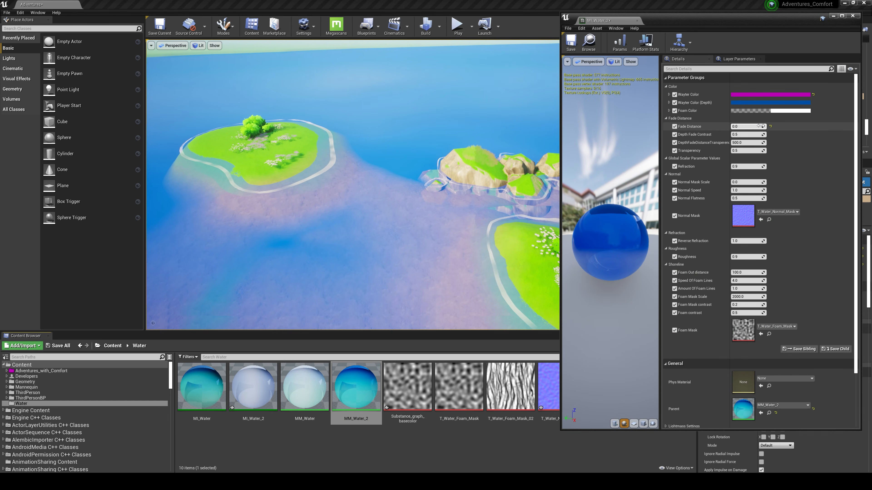
pyautogui.click(770, 126)
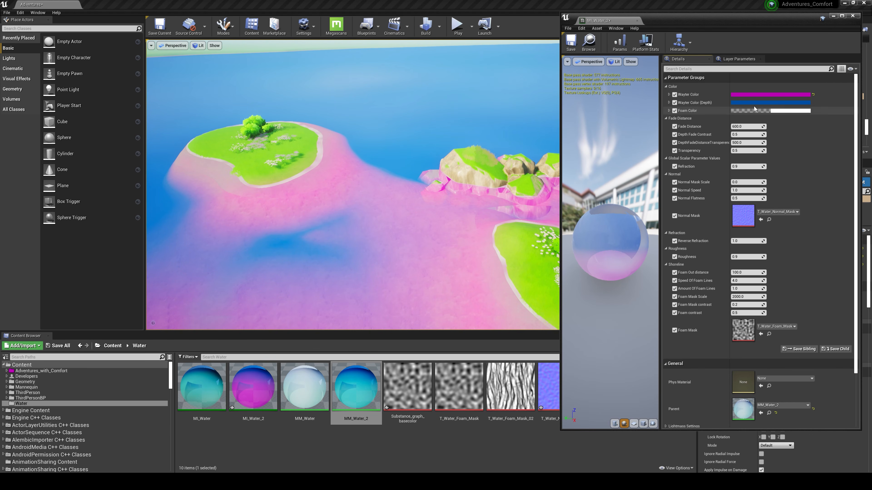
# Set MI_Water_2's Wayter Color to green (sRGB hex 00B758) and Wayter Color (Depth) to deep blue (0032A4).
pyautogui.click(751, 94)
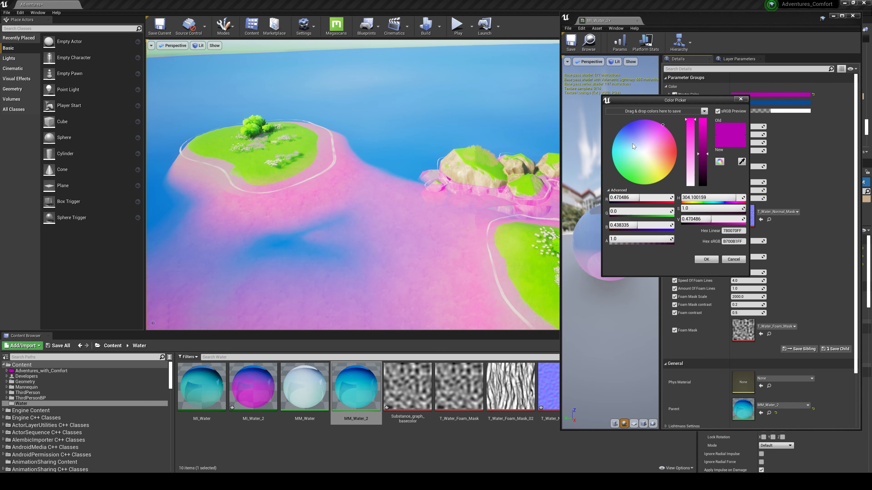
pyautogui.moveTo(633, 144)
pyautogui.mouseDown()
pyautogui.moveTo(624, 151)
pyautogui.moveTo(624, 143)
pyautogui.moveTo(629, 157)
pyautogui.moveTo(614, 162)
pyautogui.moveTo(619, 148)
pyautogui.moveTo(618, 180)
pyautogui.mouseUp()
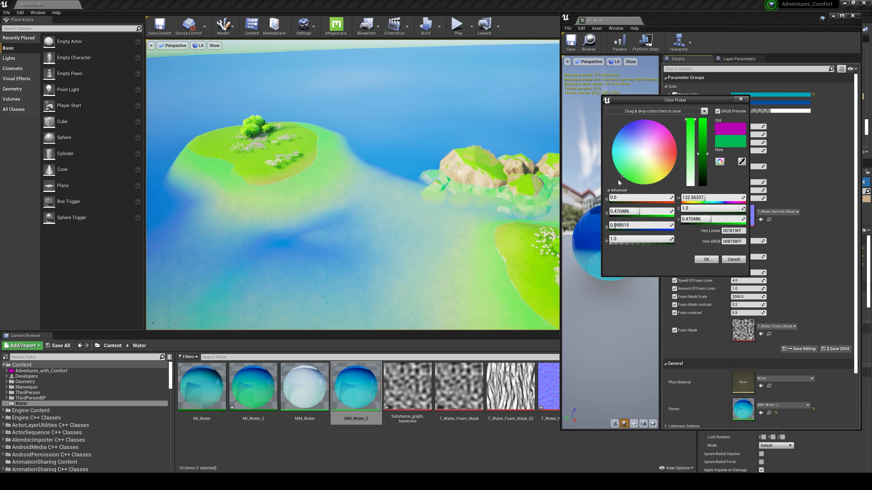
pyautogui.click(706, 259)
pyautogui.click(752, 103)
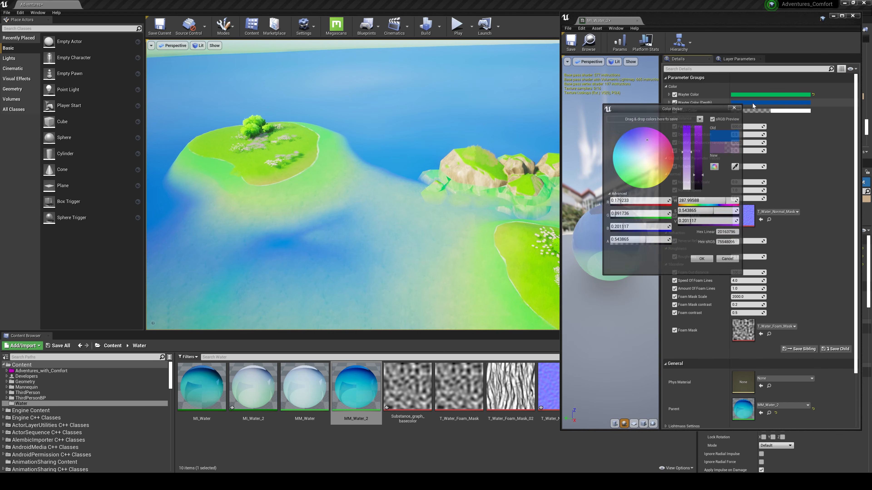
pyautogui.moveTo(636, 152); pyautogui.dragTo(628, 134)
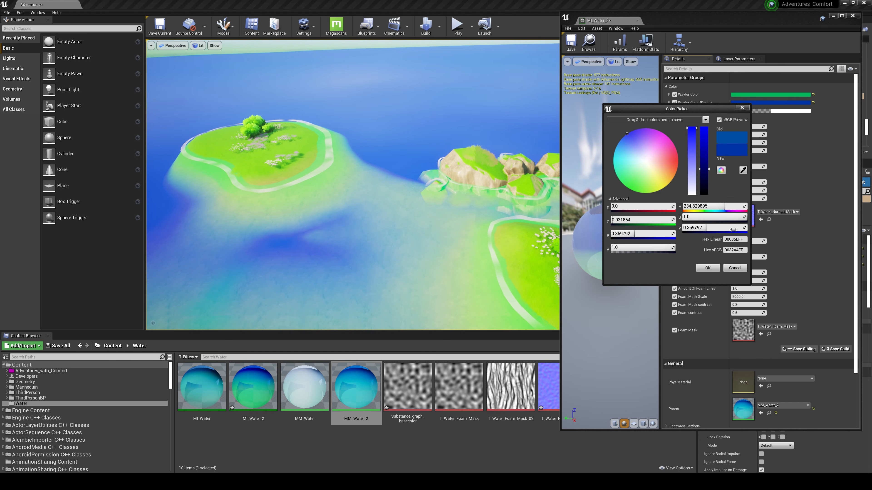
pyautogui.click(708, 268)
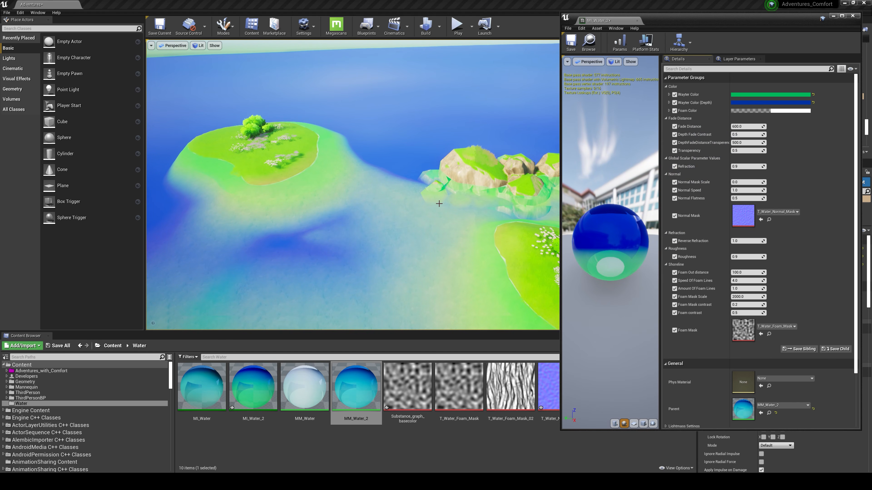
# Set MI_Water_2's Fade Distance to about 760, Depth Fade Contrast to about 0.89, transparency depth fade distance to about 510, and Transparency to about 1.2.
pyautogui.moveTo(439, 204); pyautogui.dragTo(441, 242, button='right')
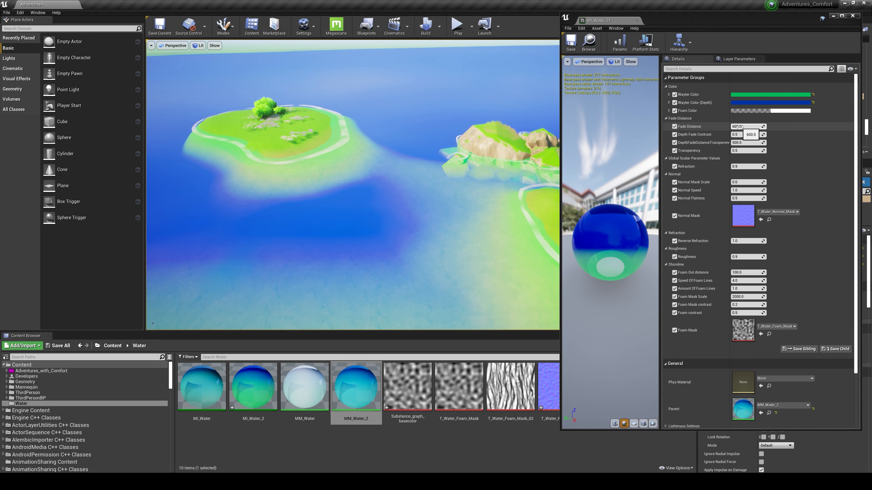
pyautogui.moveTo(738, 126)
pyautogui.mouseDown()
pyautogui.moveTo(765, 126)
pyautogui.moveTo(730, 134)
pyautogui.moveTo(761, 134)
pyautogui.moveTo(746, 134)
pyautogui.mouseUp()
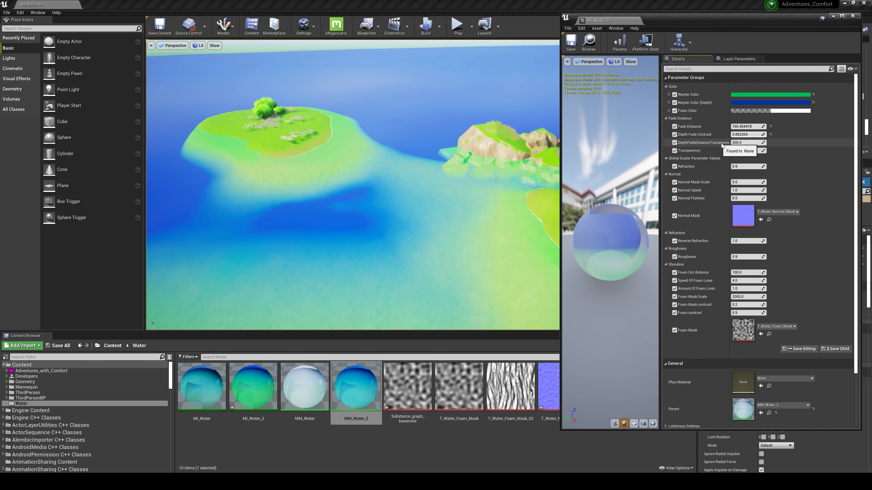
pyautogui.moveTo(743, 143)
pyautogui.mouseDown()
pyautogui.moveTo(760, 142)
pyautogui.moveTo(740, 142)
pyautogui.mouseUp()
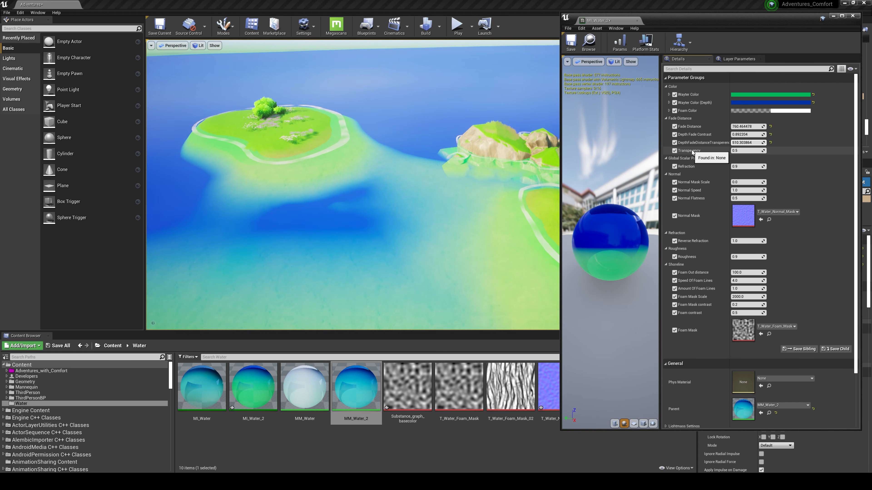
pyautogui.moveTo(426, 186); pyautogui.dragTo(378, 222, button='right')
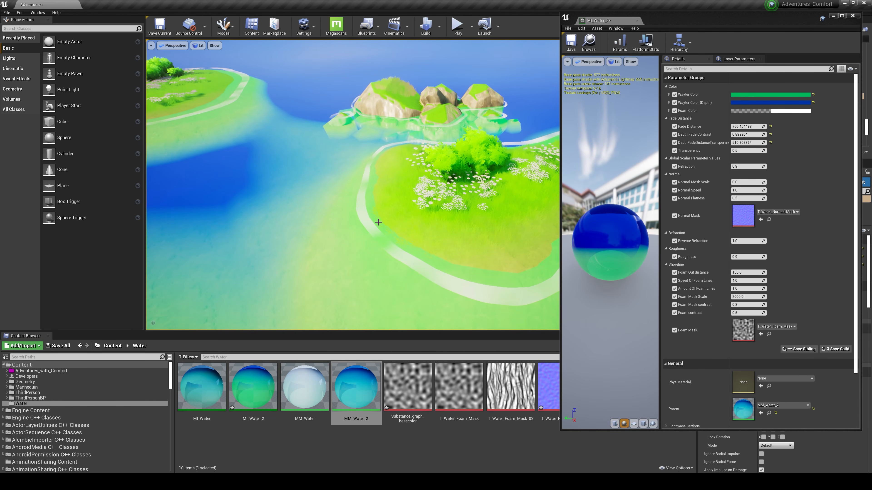
pyautogui.moveTo(747, 150)
pyautogui.mouseDown()
pyautogui.moveTo(721, 151)
pyautogui.moveTo(760, 150)
pyautogui.mouseUp()
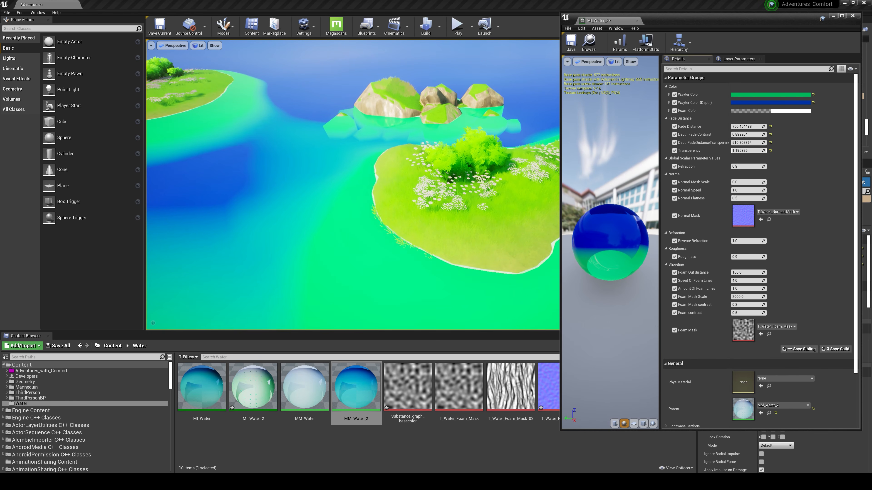
# Lower MI_Water_2's Transparency to about 0.44 and its transparency depth fade distance to about 454.
pyautogui.moveTo(760, 150); pyautogui.dragTo(737, 142)
pyautogui.moveTo(374, 178)
pyautogui.mouseDown(button='right')
pyautogui.moveTo(367, 168)
pyautogui.moveTo(374, 176)
pyautogui.mouseUp(button='right')
pyautogui.moveTo(428, 245); pyautogui.dragTo(424, 238, button='right')
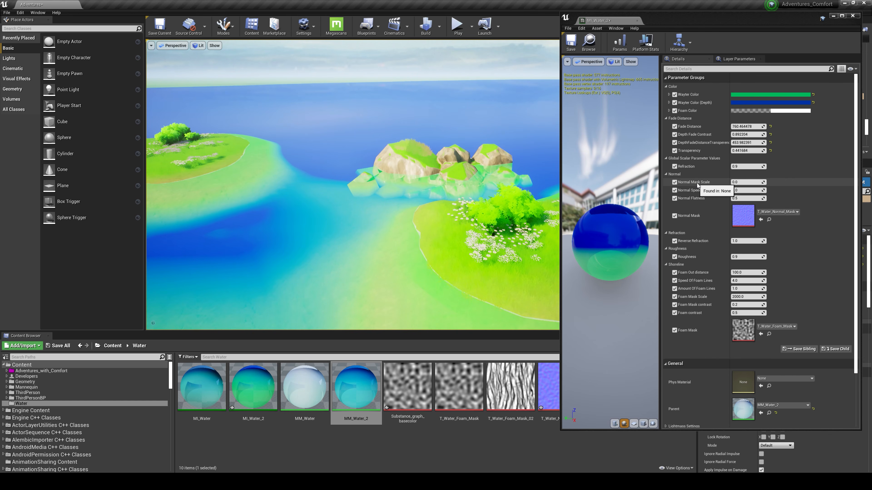
# Try Normal Mask Scale values of 1 and 0.5 on MI_Water_2.
pyautogui.click(741, 182)
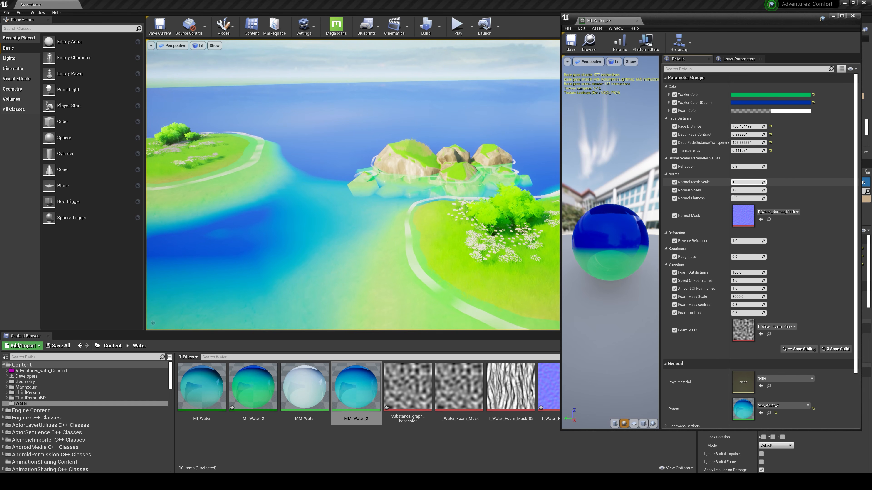
pyautogui.write('1')
pyautogui.press('Return')
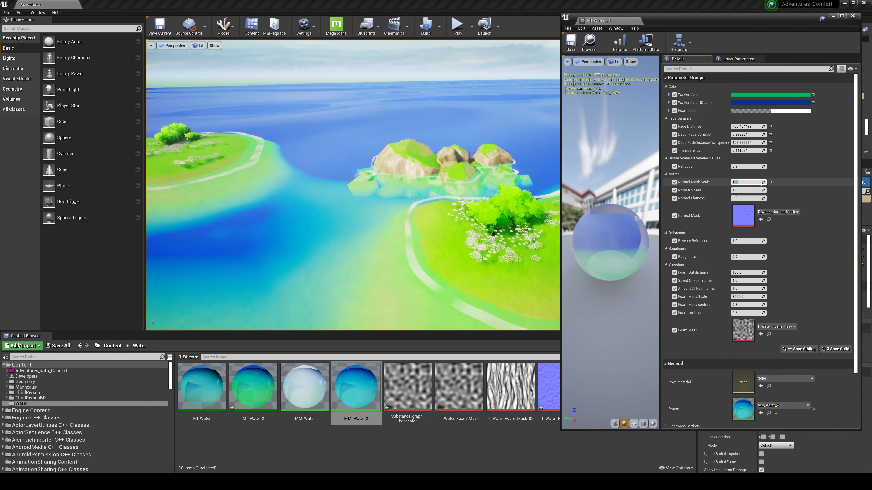
pyautogui.press('Return')
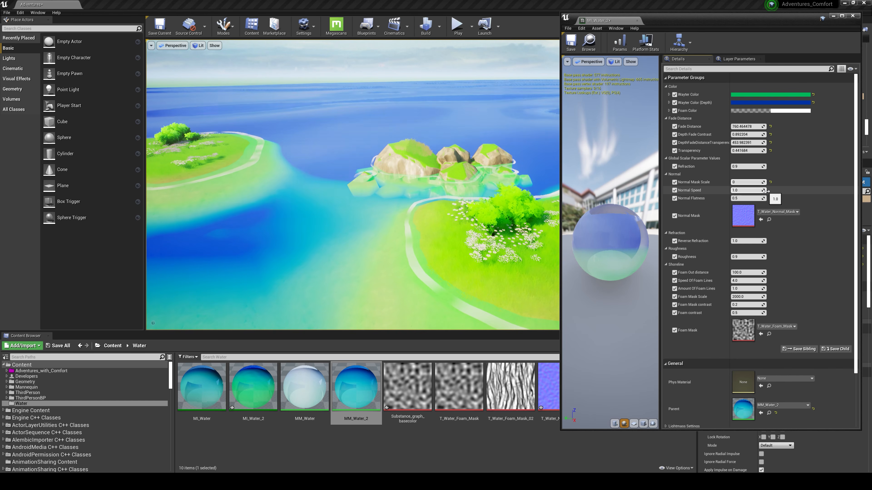
pyautogui.write('.5')
pyautogui.press('Return')
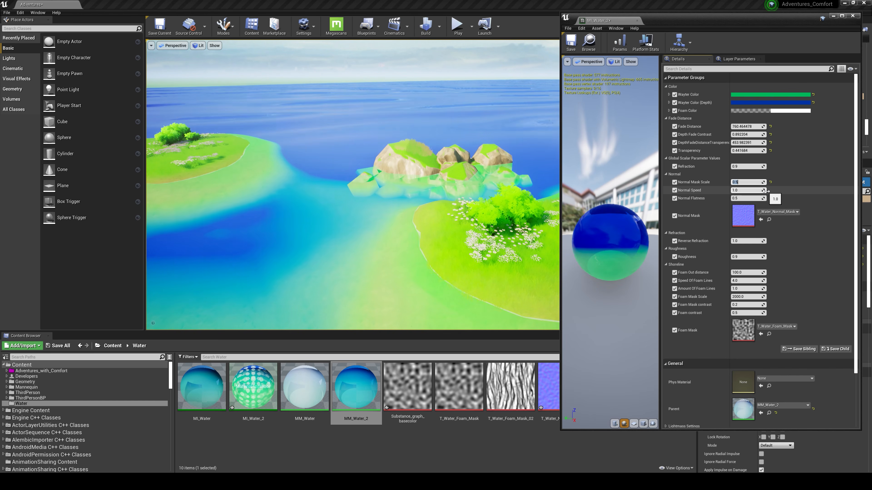
# Set MI_Water_2's Normal Speed to 0.01.
pyautogui.click(745, 191)
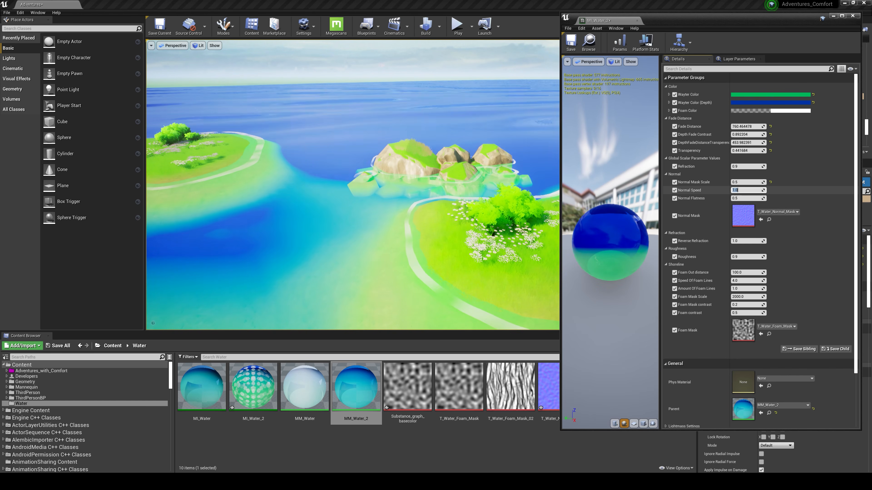
pyautogui.write('0')
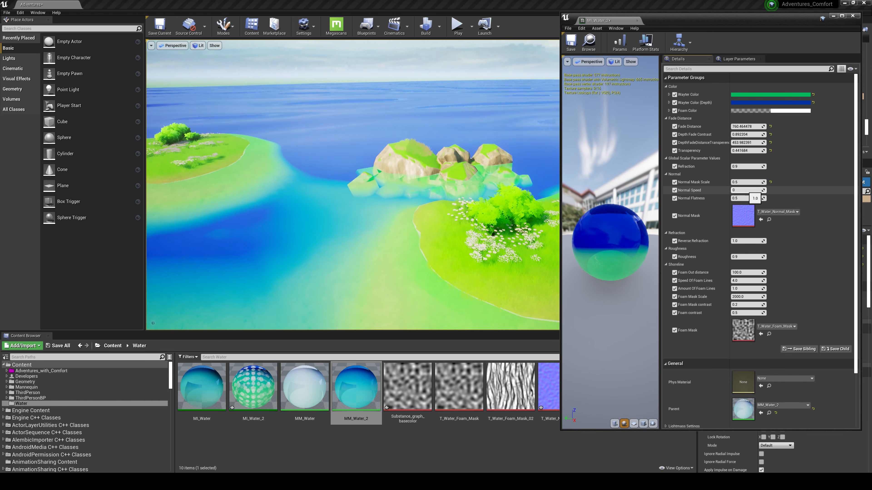
pyautogui.write('.')
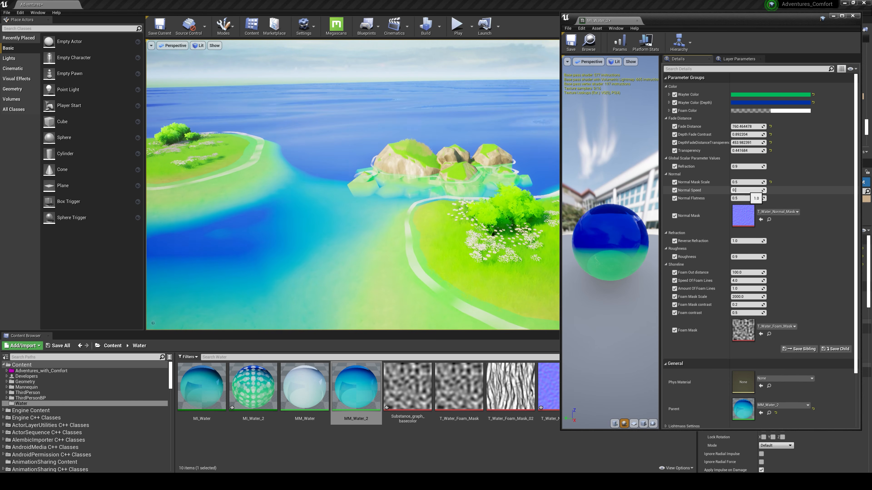
pyautogui.write('.01')
pyautogui.press('Return')
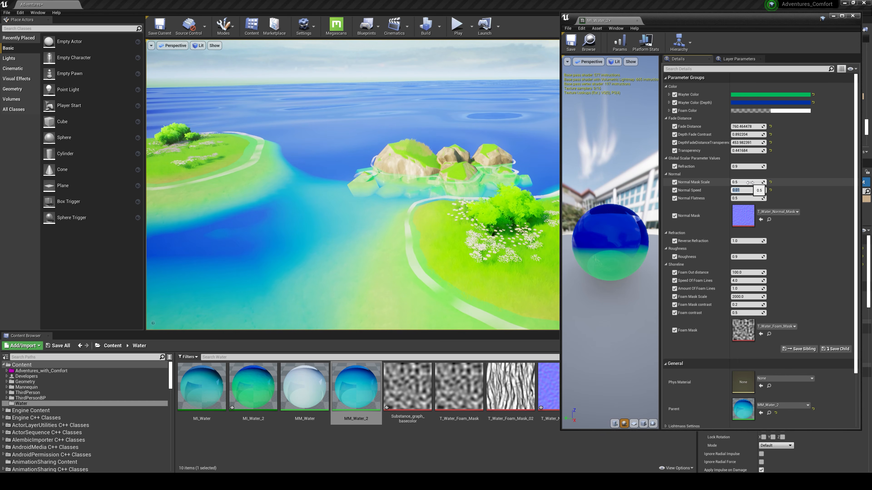
# Adjust MI_Water_2's Normal Mask Scale to about -0.025 for fine ripples on the water.
pyautogui.moveTo(750, 182)
pyautogui.mouseDown()
pyautogui.moveTo(767, 183)
pyautogui.moveTo(755, 187)
pyautogui.mouseUp()
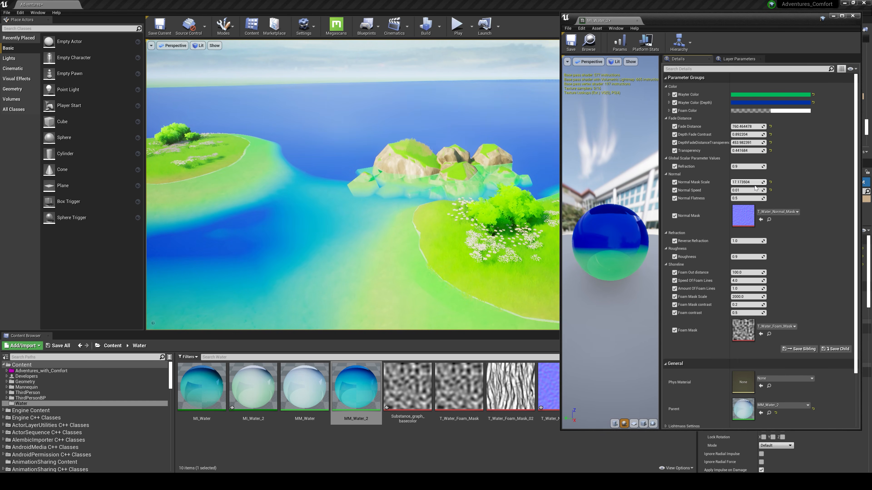
pyautogui.click(771, 183)
pyautogui.moveTo(757, 182); pyautogui.dragTo(747, 182)
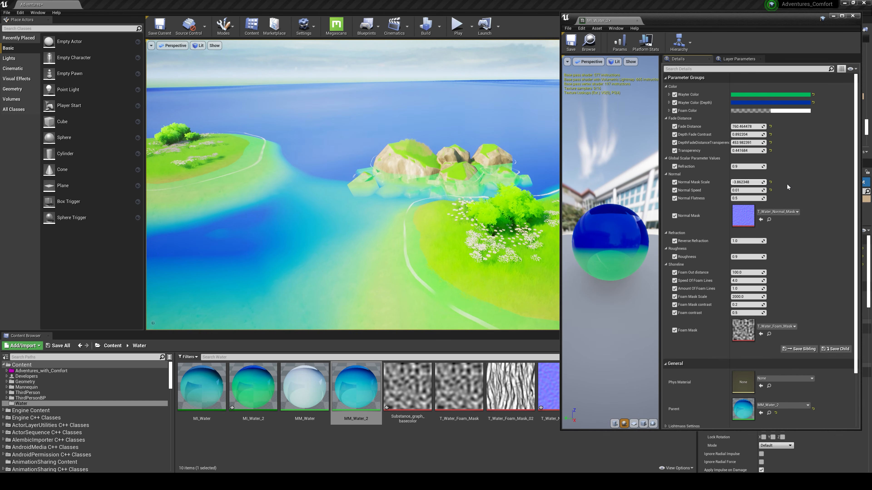
pyautogui.moveTo(748, 182)
pyautogui.mouseDown()
pyautogui.moveTo(740, 183)
pyautogui.moveTo(814, 183)
pyautogui.moveTo(738, 182)
pyautogui.moveTo(750, 188)
pyautogui.mouseUp()
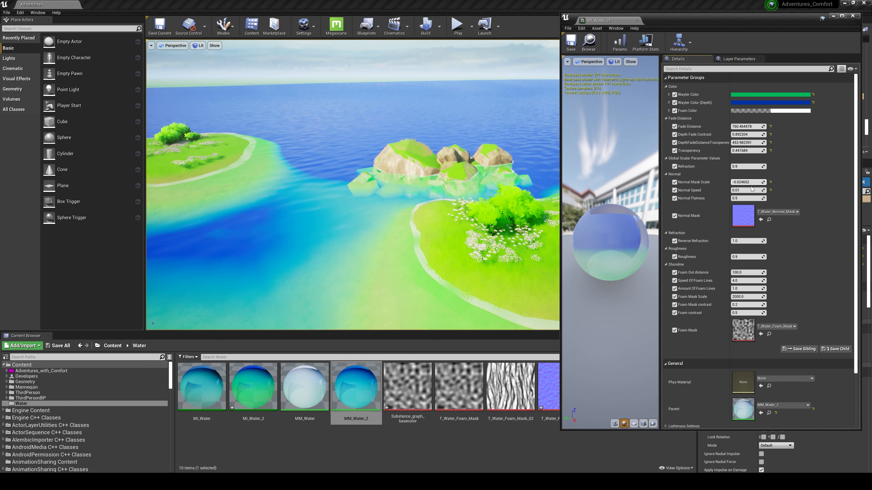
# Try Normal Flatness values of about 1.09 and 1.0, and reset the parameter to its default.
pyautogui.moveTo(474, 174); pyautogui.dragTo(384, 179, button='right')
pyautogui.moveTo(515, 206); pyautogui.dragTo(554, 199, button='right')
pyautogui.moveTo(745, 199)
pyautogui.mouseDown()
pyautogui.moveTo(714, 198)
pyautogui.moveTo(751, 199)
pyautogui.mouseUp()
pyautogui.click(751, 198)
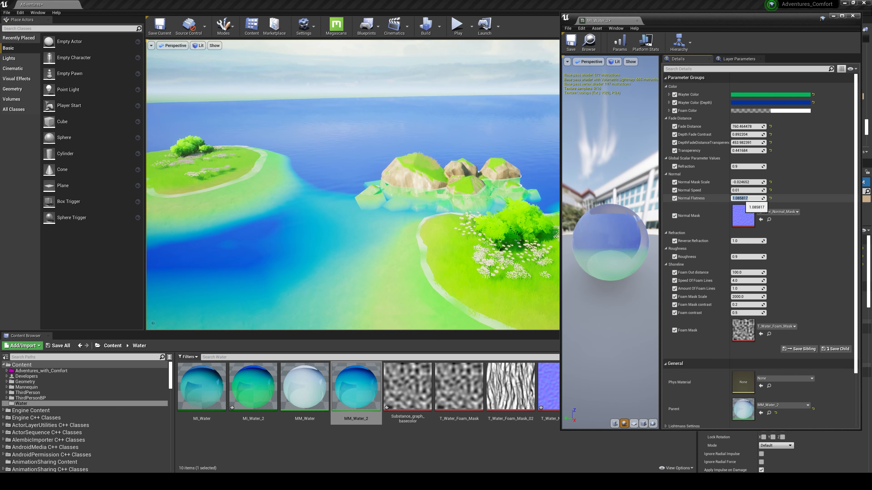
pyautogui.write('1.0')
pyautogui.press('Return')
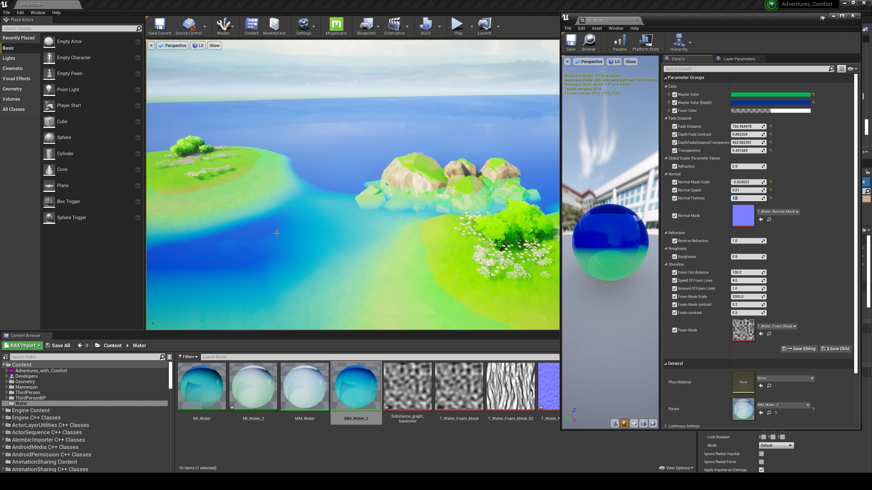
pyautogui.click(771, 199)
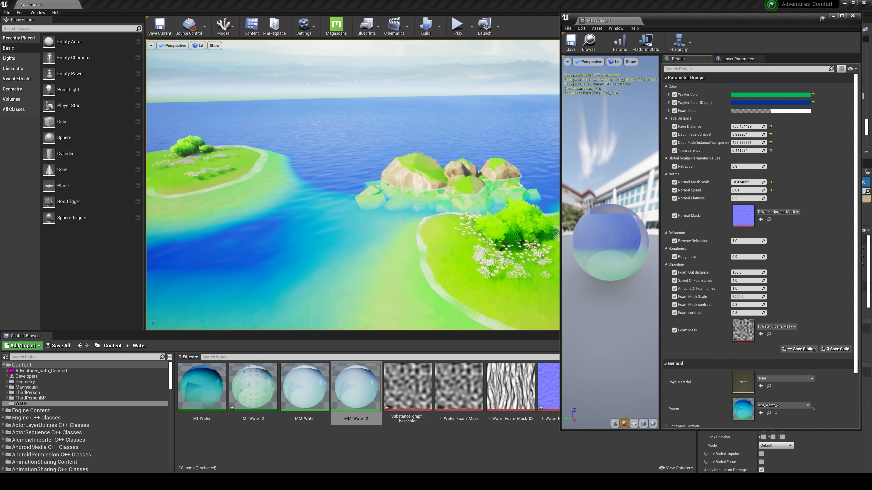
# Try T_Water_Normal_Mask_02 as MI_Water_2's Normal Mask and undo the texture swap.
pyautogui.moveTo(561, 422); pyautogui.dragTo(618, 423)
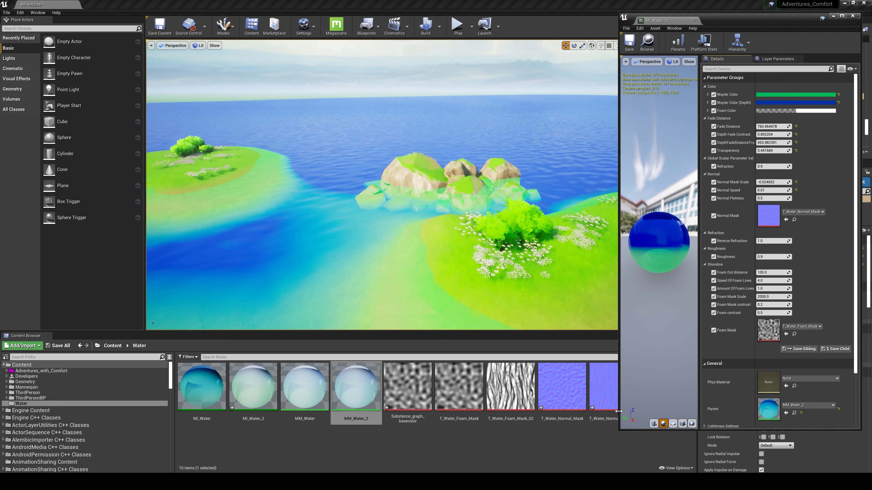
pyautogui.moveTo(602, 386); pyautogui.dragTo(770, 217)
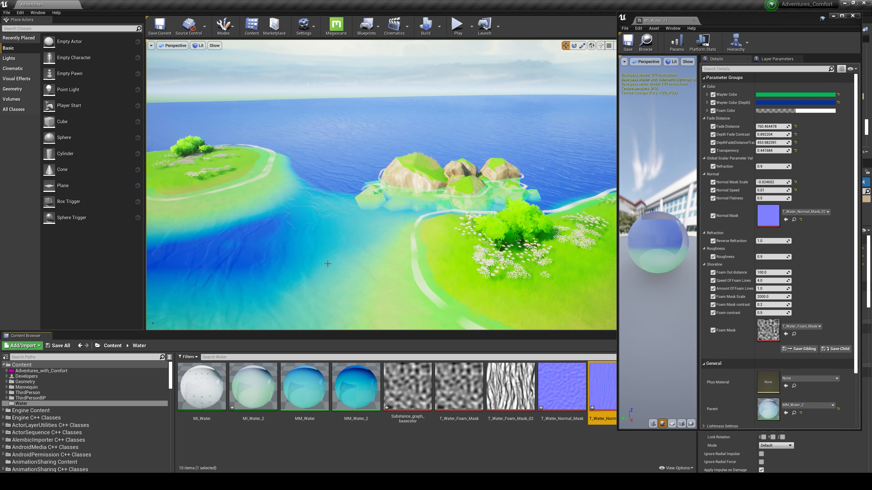
pyautogui.hotkey('ctrl', 'z')
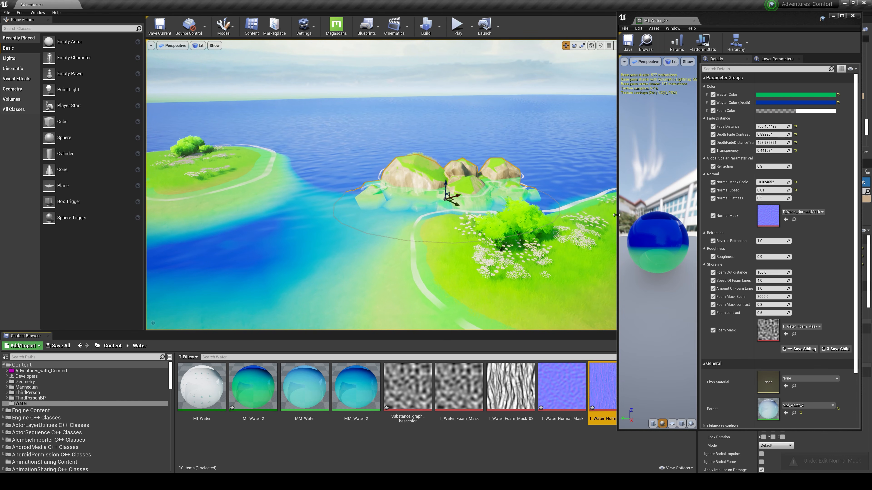
pyautogui.moveTo(617, 215); pyautogui.dragTo(559, 215)
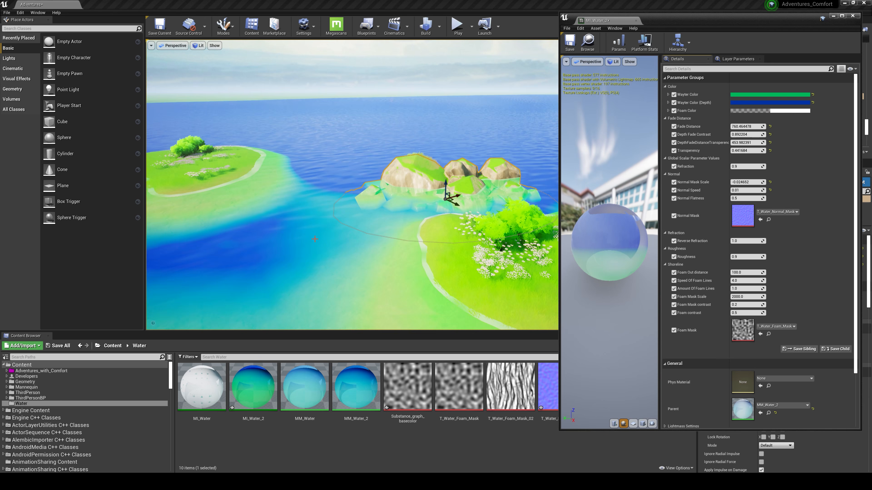
# Examine the water surface around the rocks and the shoreline of the flowered island in the viewport.
pyautogui.moveTo(352, 193); pyautogui.dragTo(351, 148, button='right')
pyautogui.press('w')
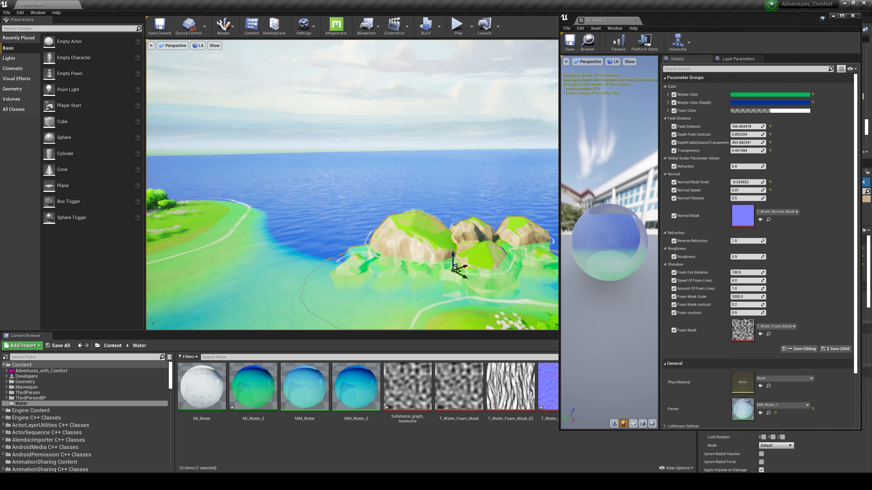
pyautogui.press('s')
pyautogui.moveTo(352, 185); pyautogui.dragTo(318, 236, button='right')
pyautogui.press('s')
pyautogui.press('s')
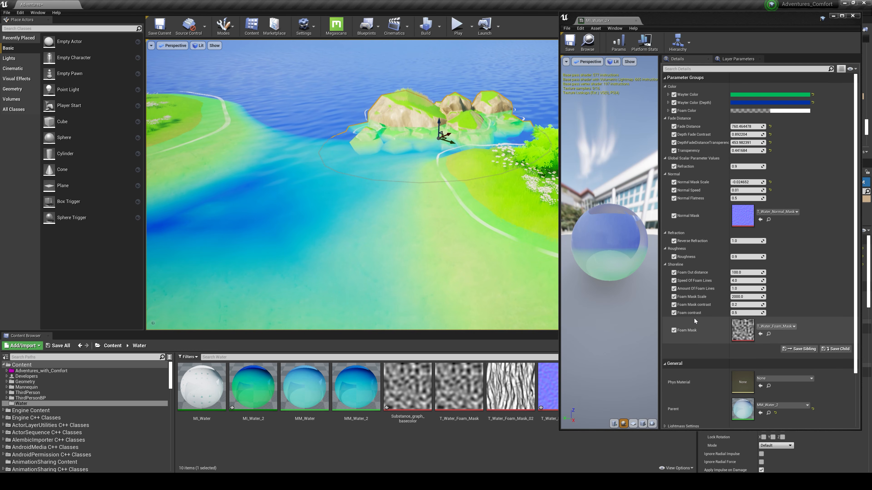
pyautogui.moveTo(446, 223); pyautogui.dragTo(510, 235, button='right')
pyautogui.press('s')
pyautogui.press('w')
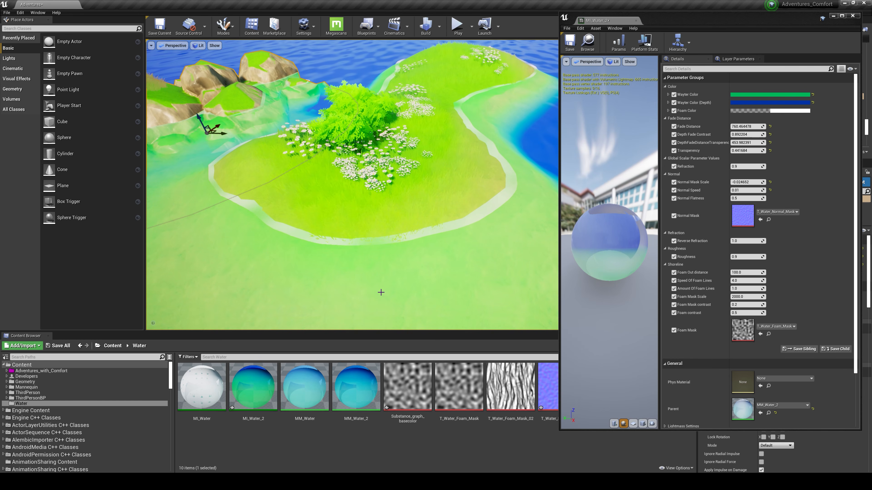
# Try Foam Out distance values of about 1066 and 304, and reset the parameter to its default.
pyautogui.moveTo(746, 272)
pyautogui.mouseDown()
pyautogui.moveTo(807, 271)
pyautogui.moveTo(743, 272)
pyautogui.mouseUp()
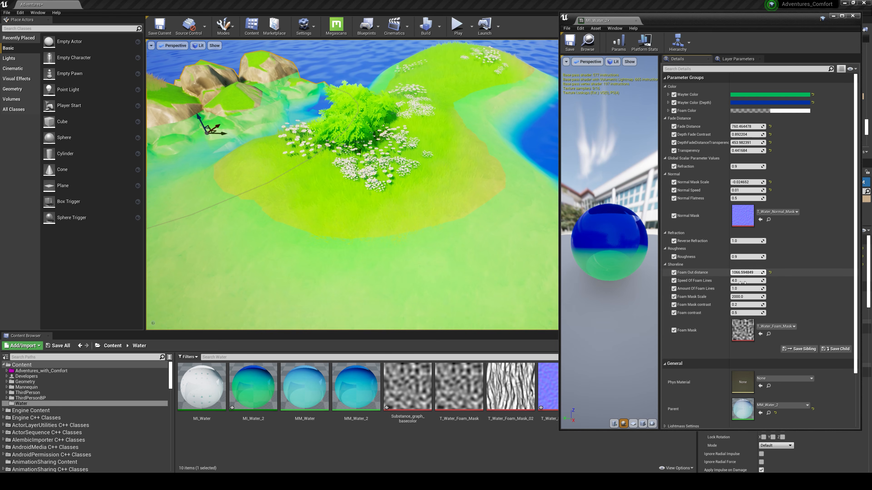
pyautogui.moveTo(757, 273)
pyautogui.mouseDown()
pyautogui.moveTo(735, 273)
pyautogui.moveTo(757, 272)
pyautogui.mouseUp()
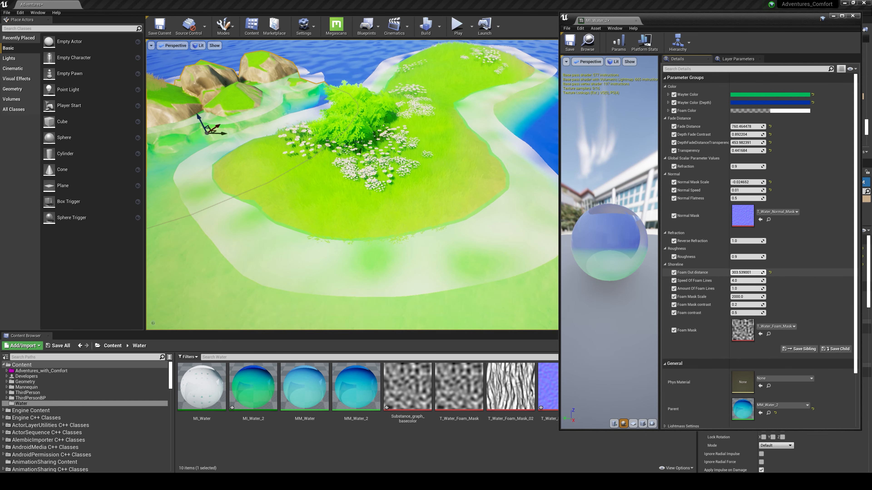
pyautogui.click(770, 273)
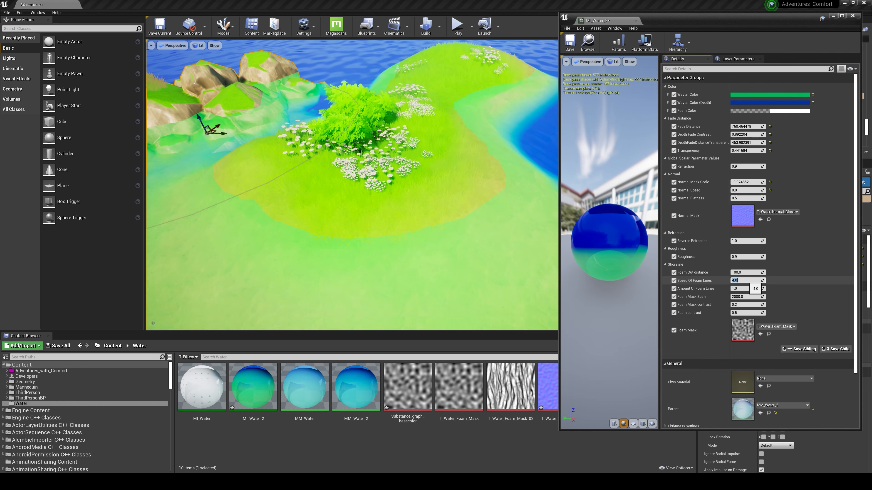
# Try a Speed Of Foam Lines value of 2 on MI_Water_2 and settle on 6.
pyautogui.write('2')
pyautogui.press('Return')
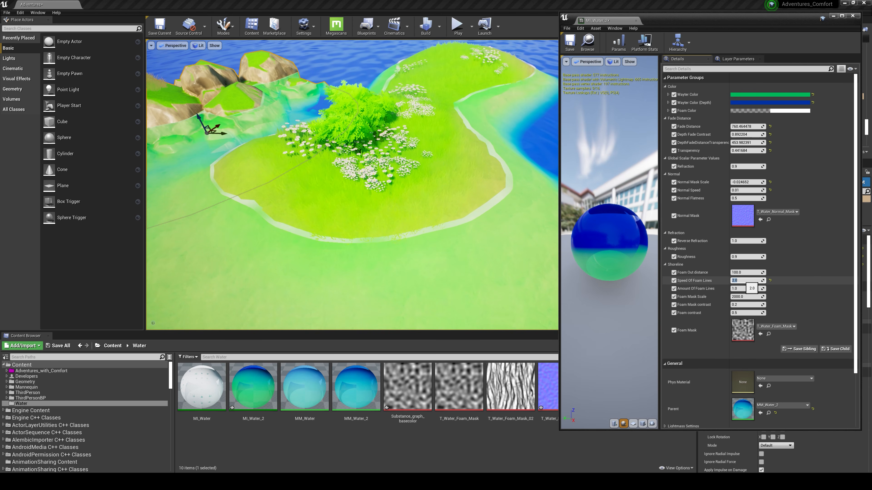
pyautogui.write('6')
pyautogui.press('Return')
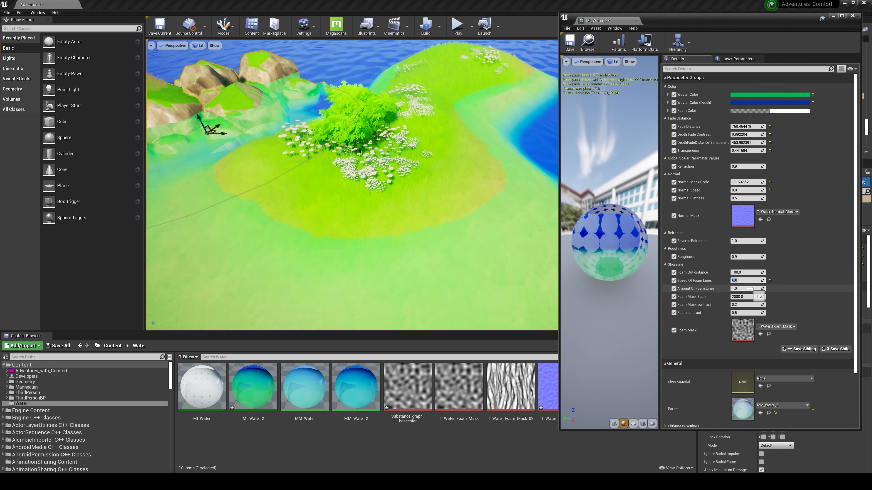
# Set MI_Water_2's Amount Of Foam Lines to 7 and raise Foam Mask Scale to about 6377.
pyautogui.moveTo(744, 290)
pyautogui.mouseDown()
pyautogui.moveTo(771, 290)
pyautogui.moveTo(757, 289)
pyautogui.mouseUp()
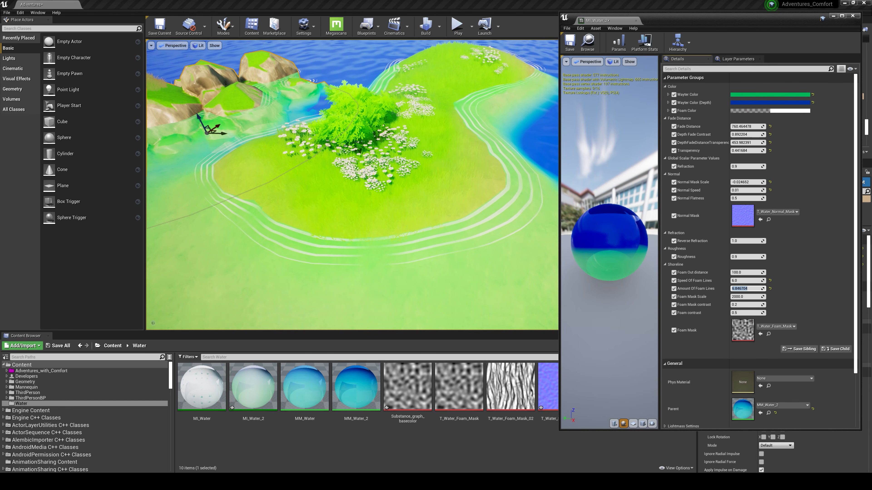
pyautogui.write('7')
pyautogui.press('Return')
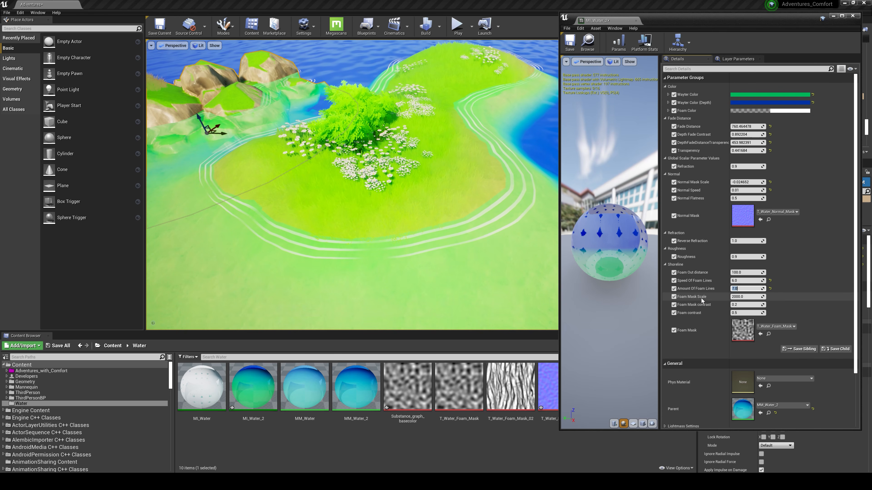
pyautogui.moveTo(745, 296)
pyautogui.mouseDown()
pyautogui.moveTo(786, 296)
pyautogui.moveTo(754, 296)
pyautogui.mouseUp()
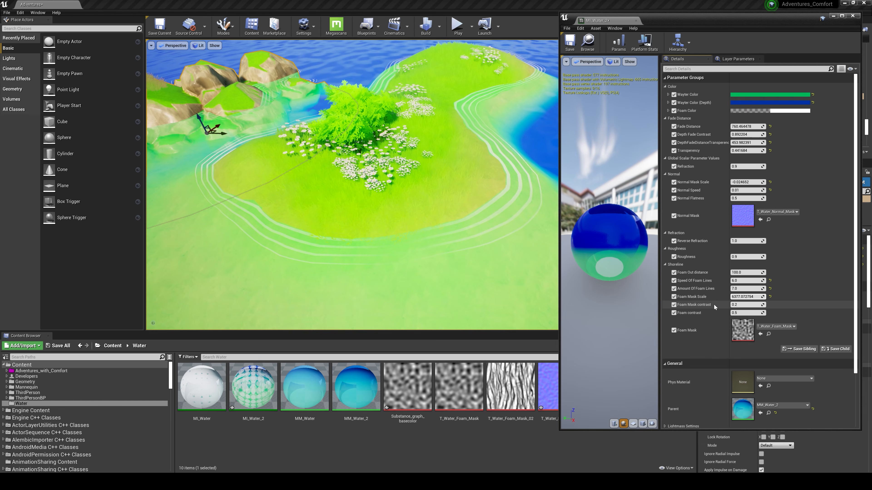
# Adjust MI_Water_2's Foam Mask contrast to about 0.88 and Foam contrast to about 1.3.
pyautogui.moveTo(735, 304); pyautogui.dragTo(718, 304)
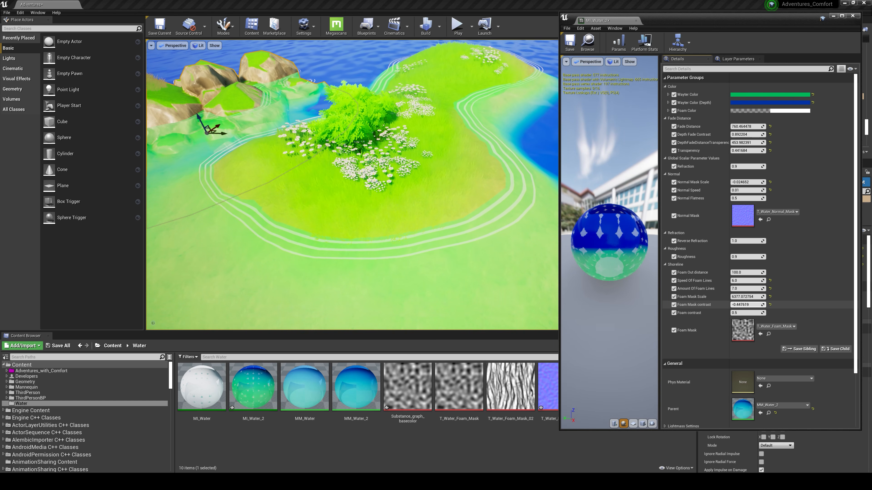
pyautogui.click(745, 305)
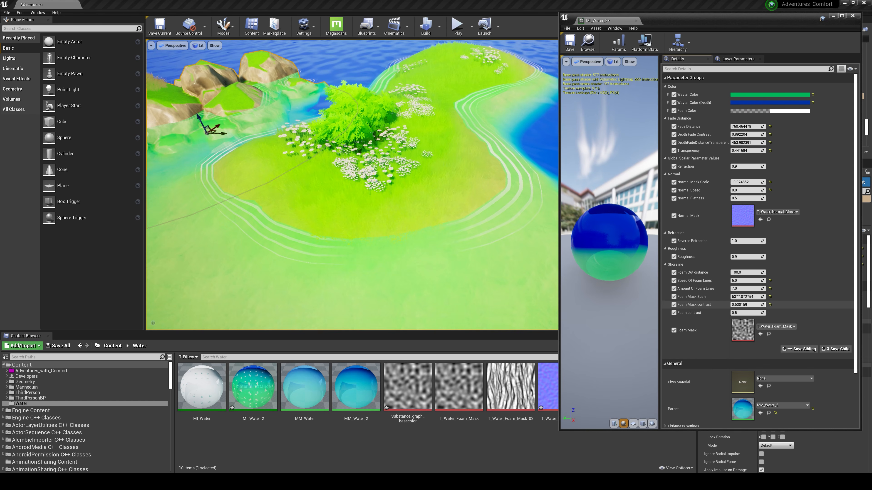
pyautogui.write('1')
pyautogui.press('Return')
pyautogui.moveTo(745, 305); pyautogui.dragTo(743, 305)
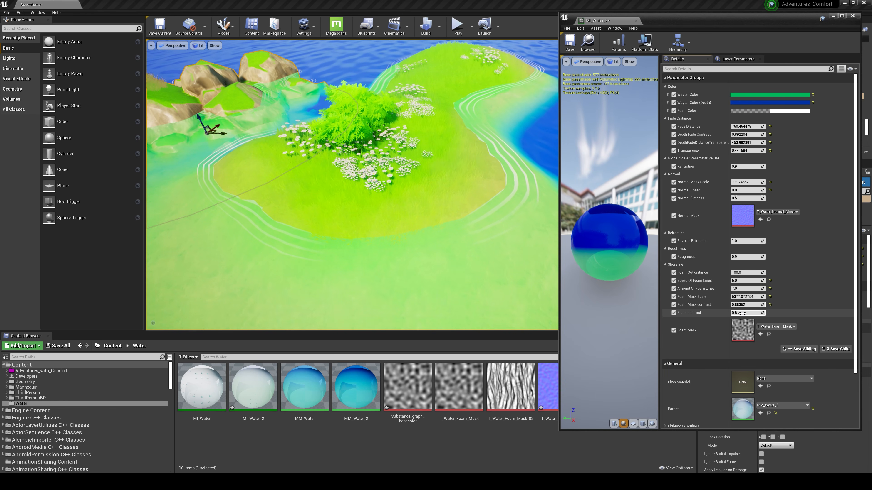
pyautogui.moveTo(743, 313); pyautogui.dragTo(764, 312)
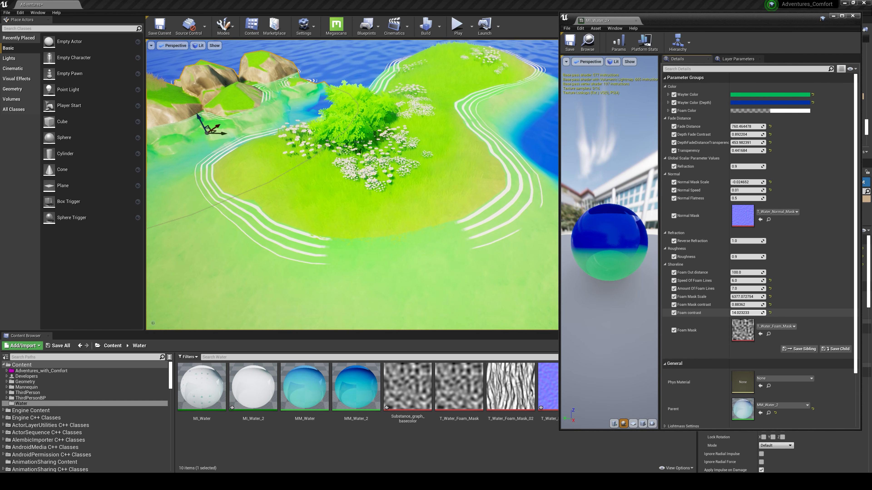
pyautogui.moveTo(764, 312); pyautogui.dragTo(751, 312)
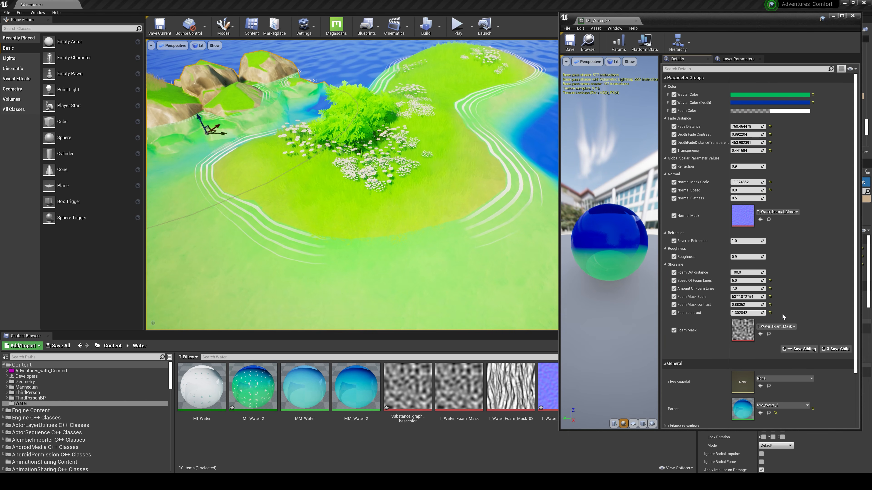
# Reset MI_Water_2's Foam contrast to its default of 0.5 and check the foam lines around the island.
pyautogui.click(770, 313)
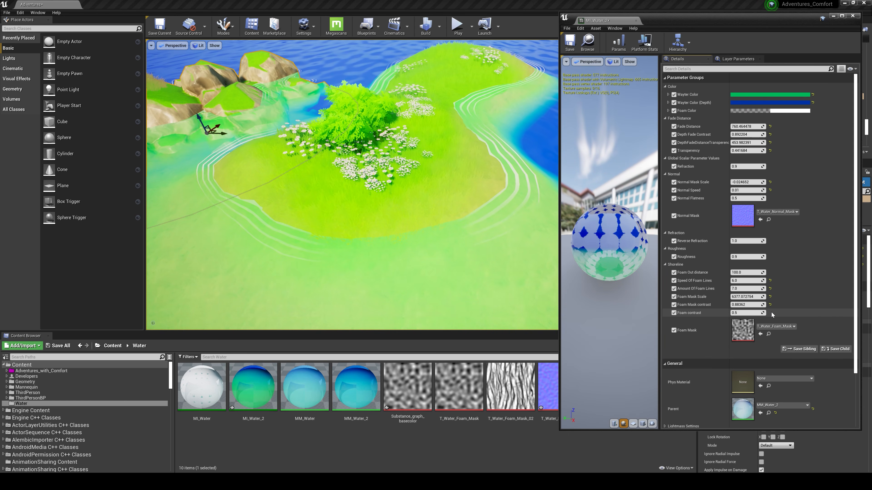
pyautogui.moveTo(429, 206); pyautogui.dragTo(412, 220, button='right')
pyautogui.moveTo(295, 245); pyautogui.dragTo(322, 235, button='right')
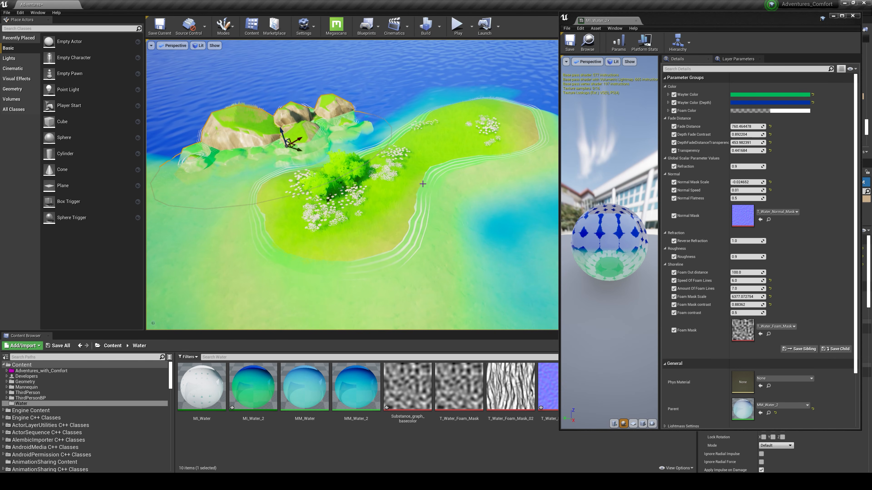
pyautogui.moveTo(428, 262)
pyautogui.mouseDown(button='right')
pyautogui.moveTo(418, 289)
pyautogui.moveTo(425, 268)
pyautogui.mouseUp(button='right')
# Try T_Water_Foam_Mask_02 as MI_Water_2's Foam Mask texture with Foam contrast at about 0.06.
pyautogui.moveTo(511, 386); pyautogui.dragTo(742, 328)
pyautogui.moveTo(463, 229); pyautogui.dragTo(469, 225, button='right')
pyautogui.moveTo(750, 313); pyautogui.dragTo(730, 313)
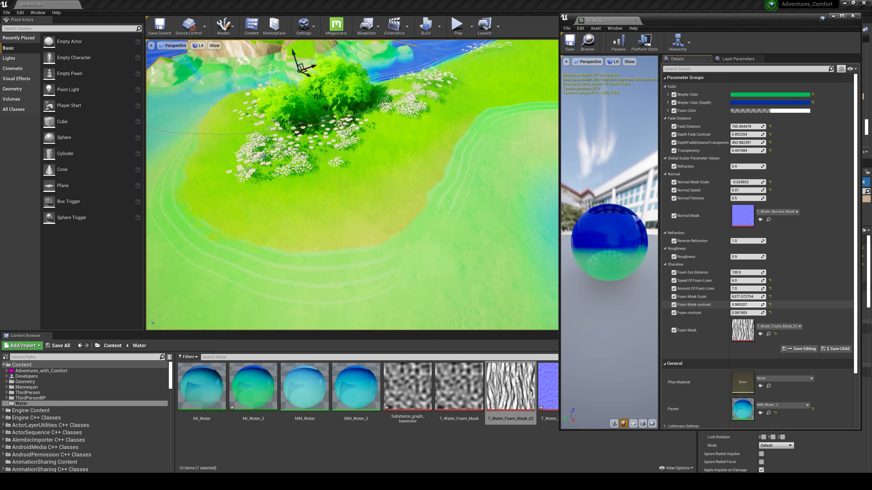
# Try a Foam Mask contrast of about -5.7 and a Foam contrast of about 0.54 on MI_Water_2.
pyautogui.moveTo(747, 305); pyautogui.dragTo(740, 305)
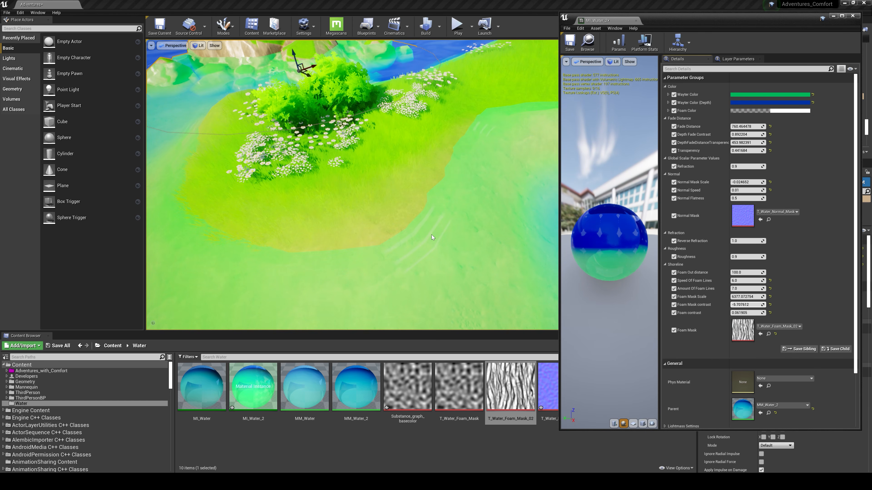
pyautogui.moveTo(432, 237); pyautogui.dragTo(565, 257, button='right')
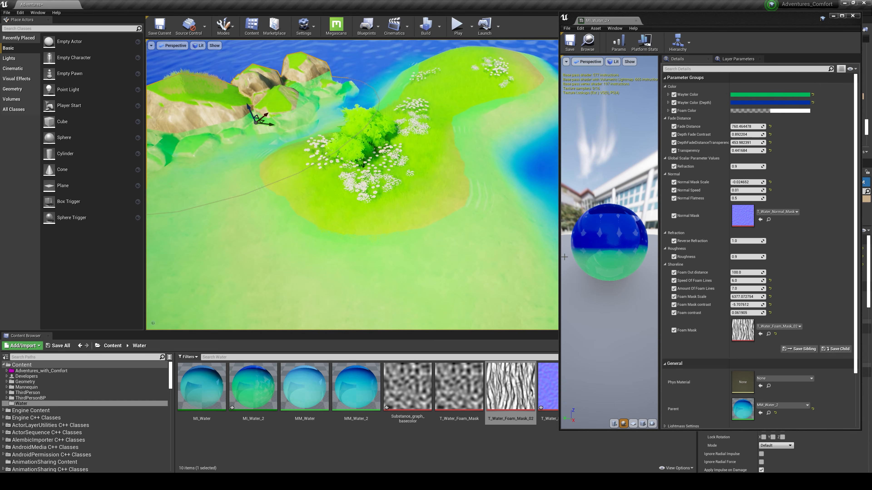
pyautogui.moveTo(746, 312); pyautogui.dragTo(766, 312)
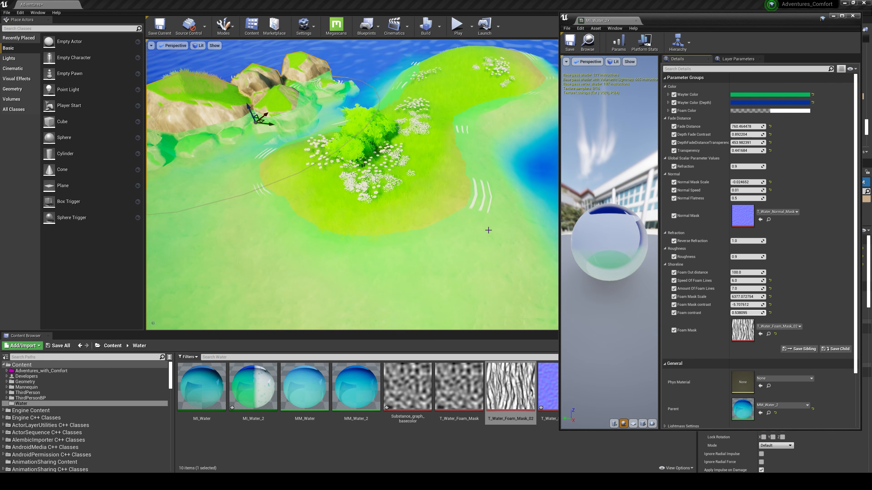
pyautogui.moveTo(489, 218)
pyautogui.mouseDown(button='right')
pyautogui.moveTo(514, 208)
pyautogui.moveTo(476, 226)
pyautogui.mouseUp(button='right')
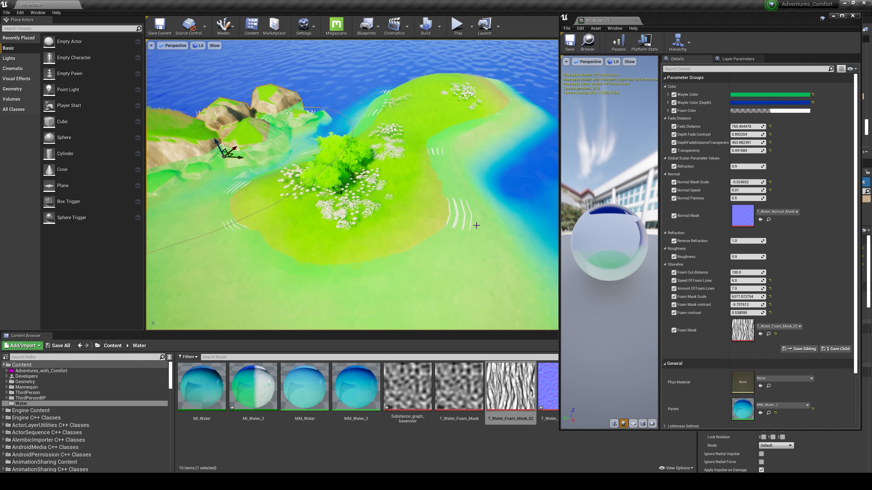
# Undo the trial Foam contrast and Foam Mask contrast edits and the Foam Mask texture swap.
pyautogui.hotkey('ctrl', 'z')
pyautogui.hotkey('ctrl', 'z')
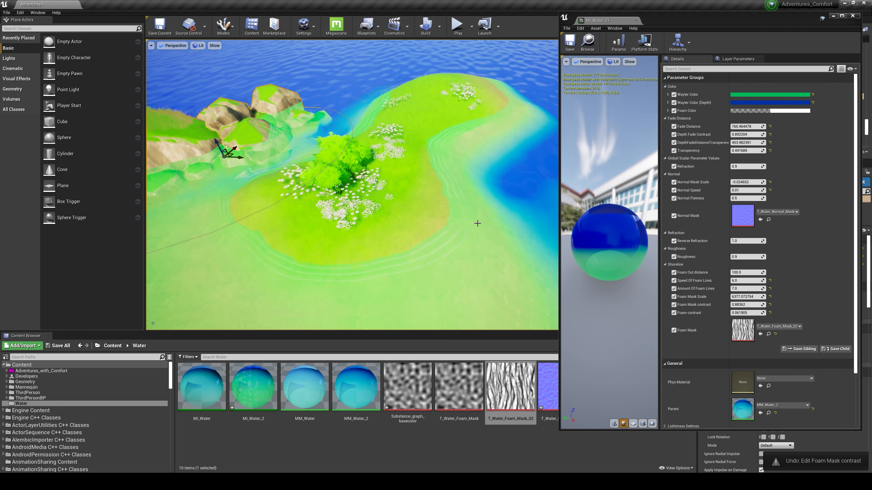
pyautogui.hotkey('ctrl', 'z')
pyautogui.hotkey('ctrl', 'z')
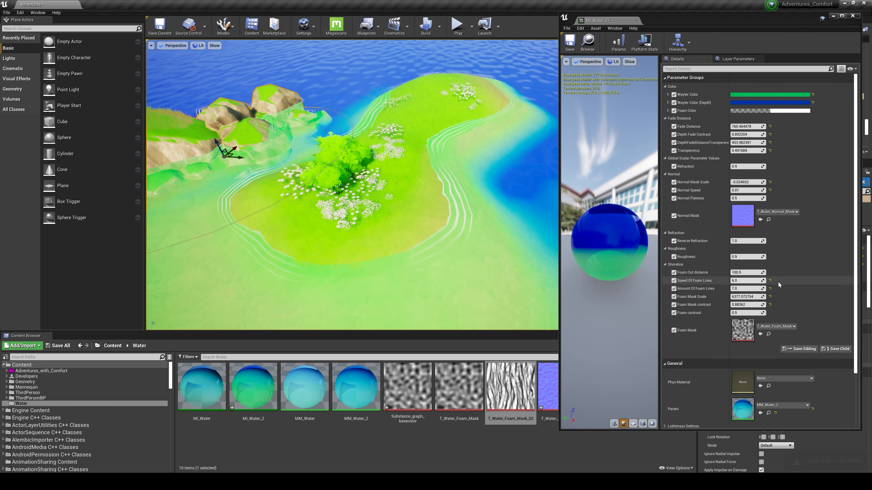
# Examine the shoreline foam and water transparency around the rocks up close and around the island from a distance.
pyautogui.press('f')
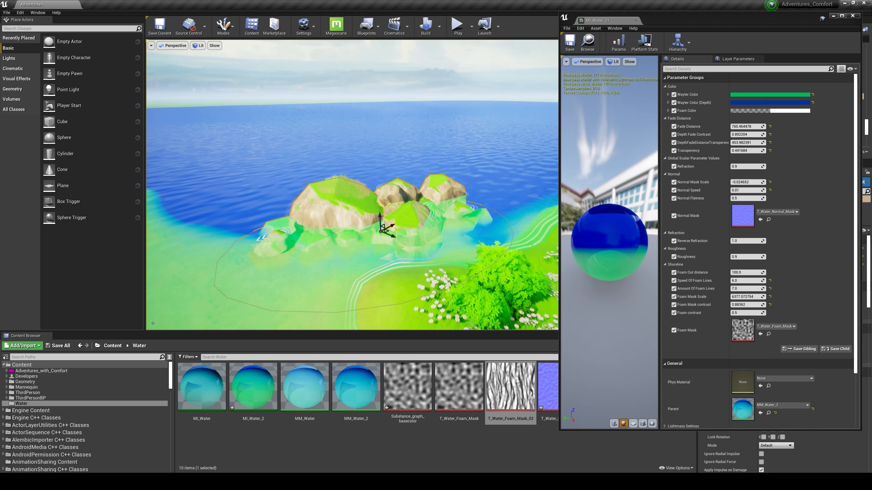
pyautogui.moveTo(352, 185); pyautogui.dragTo(420, 196, button='right')
pyautogui.press('w')
pyautogui.press('w')
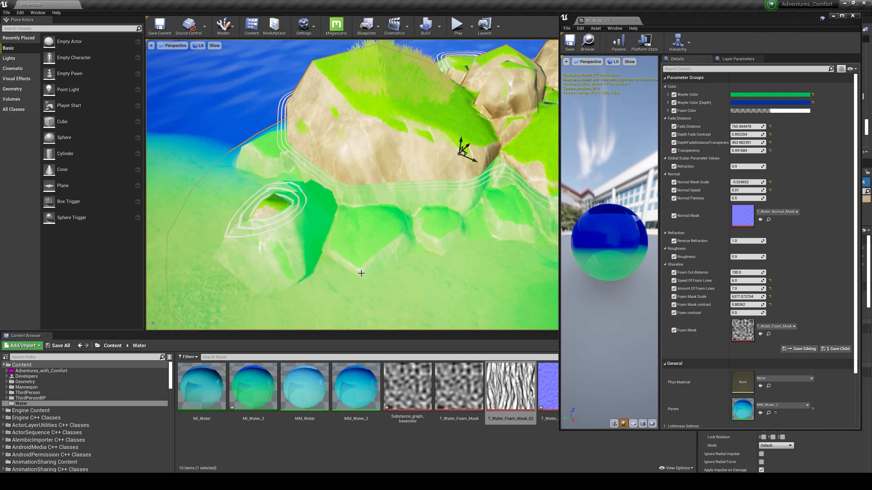
pyautogui.moveTo(360, 230); pyautogui.dragTo(385, 230, button='right')
pyautogui.press('s')
pyautogui.press('s')
pyautogui.press('s')
pyautogui.click(528, 298)
pyautogui.press('w')
pyautogui.moveTo(528, 298); pyautogui.dragTo(510, 294, button='right')
pyautogui.press('w')
pyautogui.moveTo(432, 242)
pyautogui.mouseDown(button='right')
pyautogui.moveTo(454, 242)
pyautogui.moveTo(438, 241)
pyautogui.mouseUp(button='right')
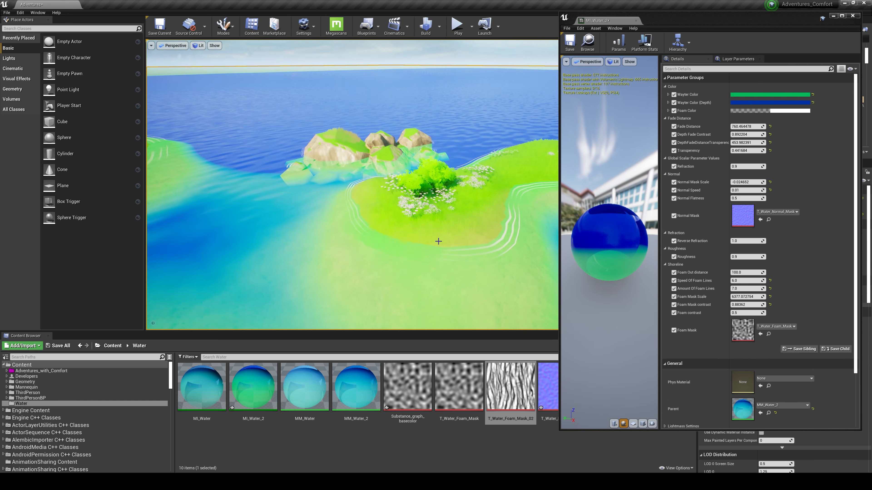